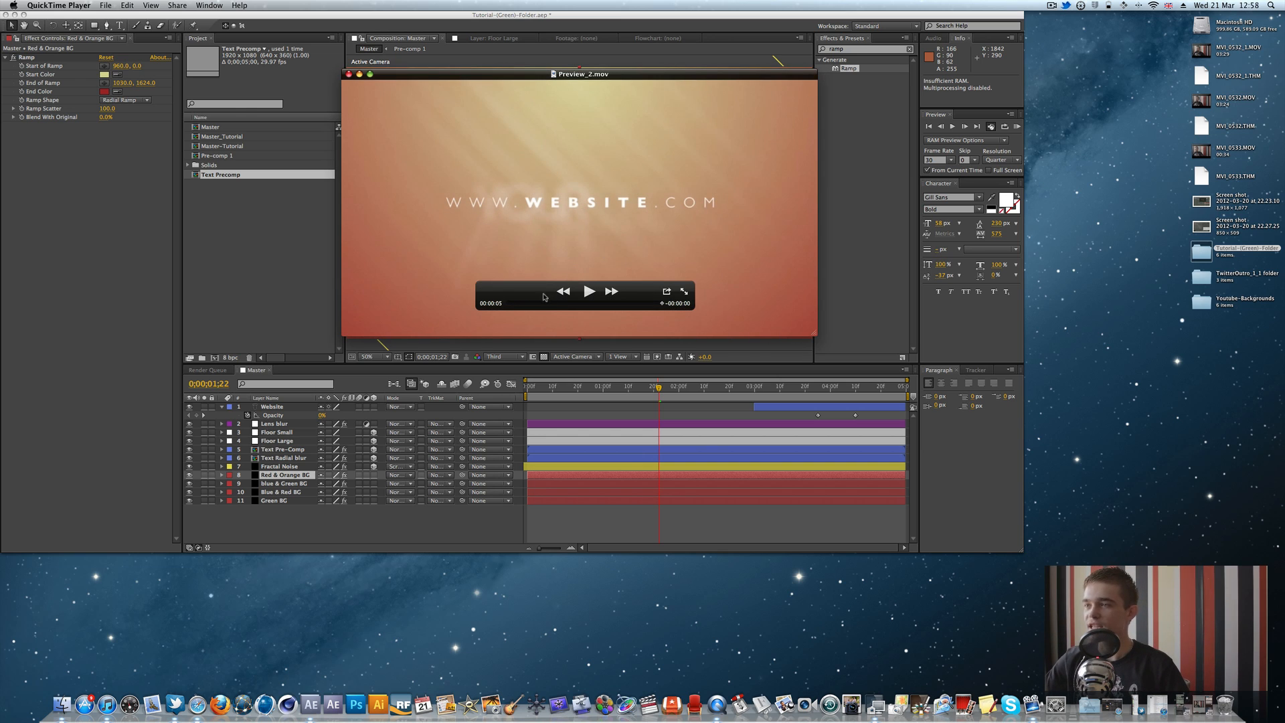
- Scrub through the Preview_2.mov logo animation back to its start and close the movie
drag(524, 305, 600, 307)
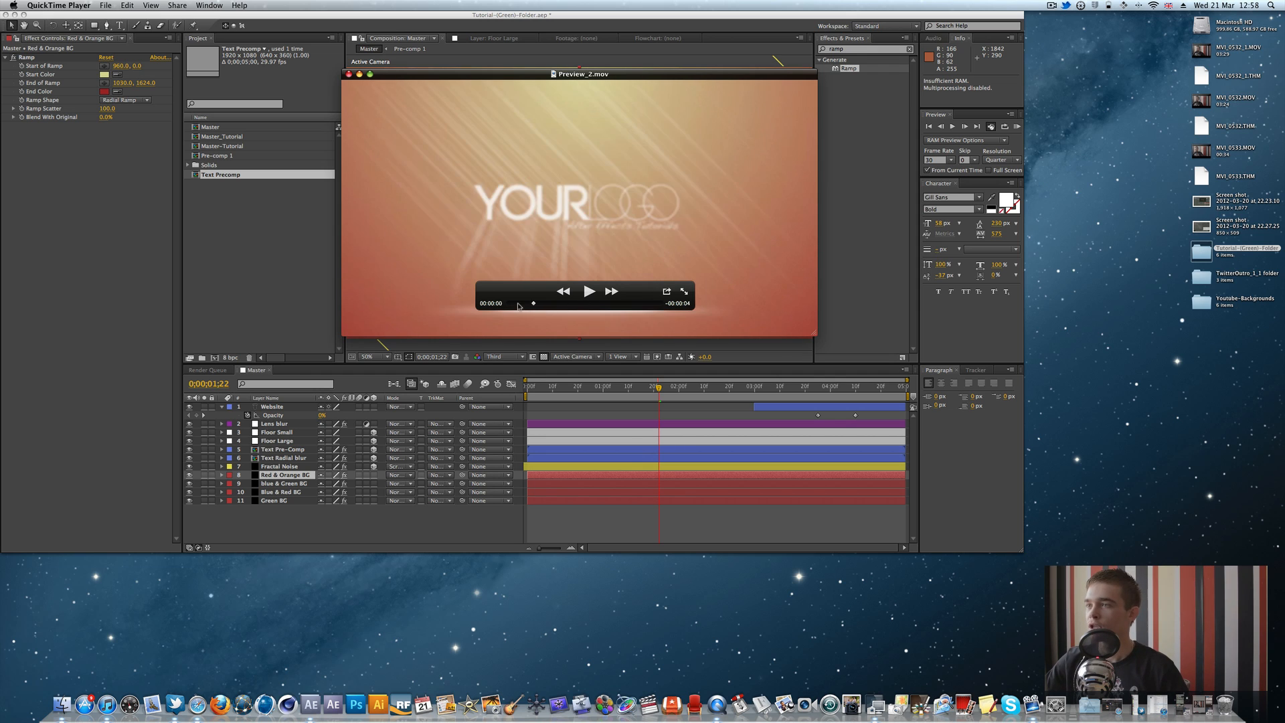
drag(518, 306, 504, 306)
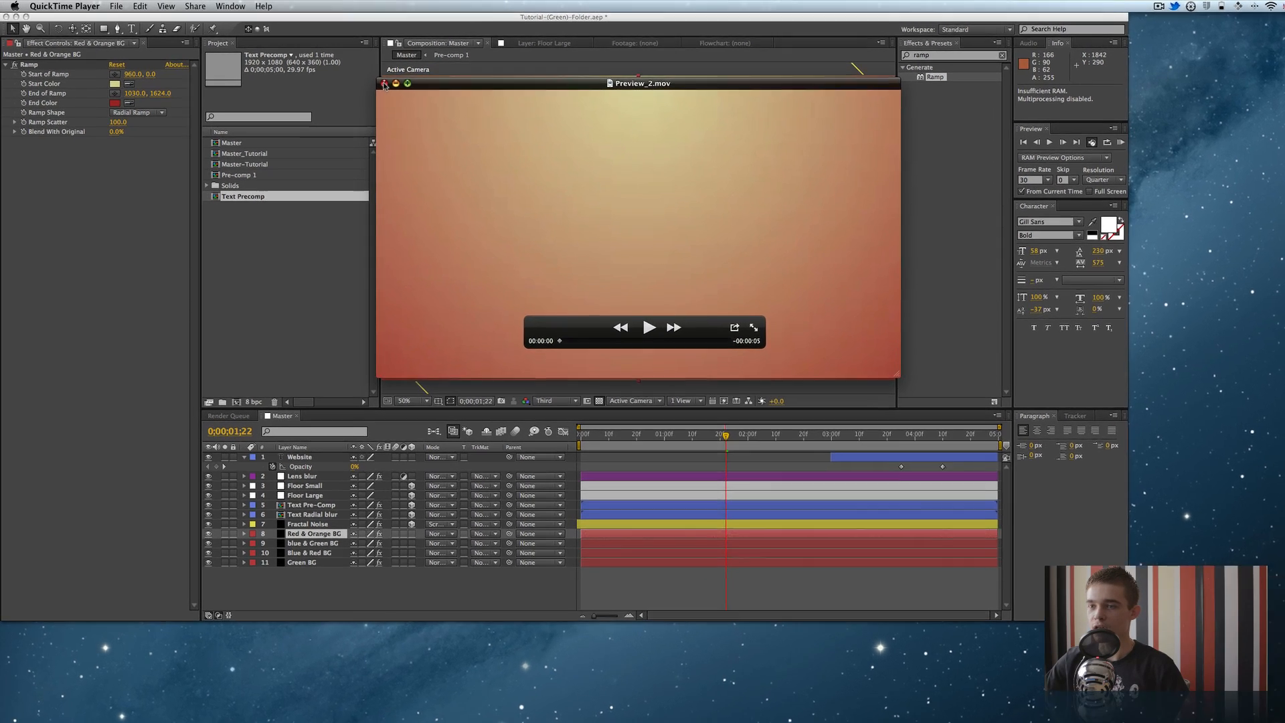
click(348, 74)
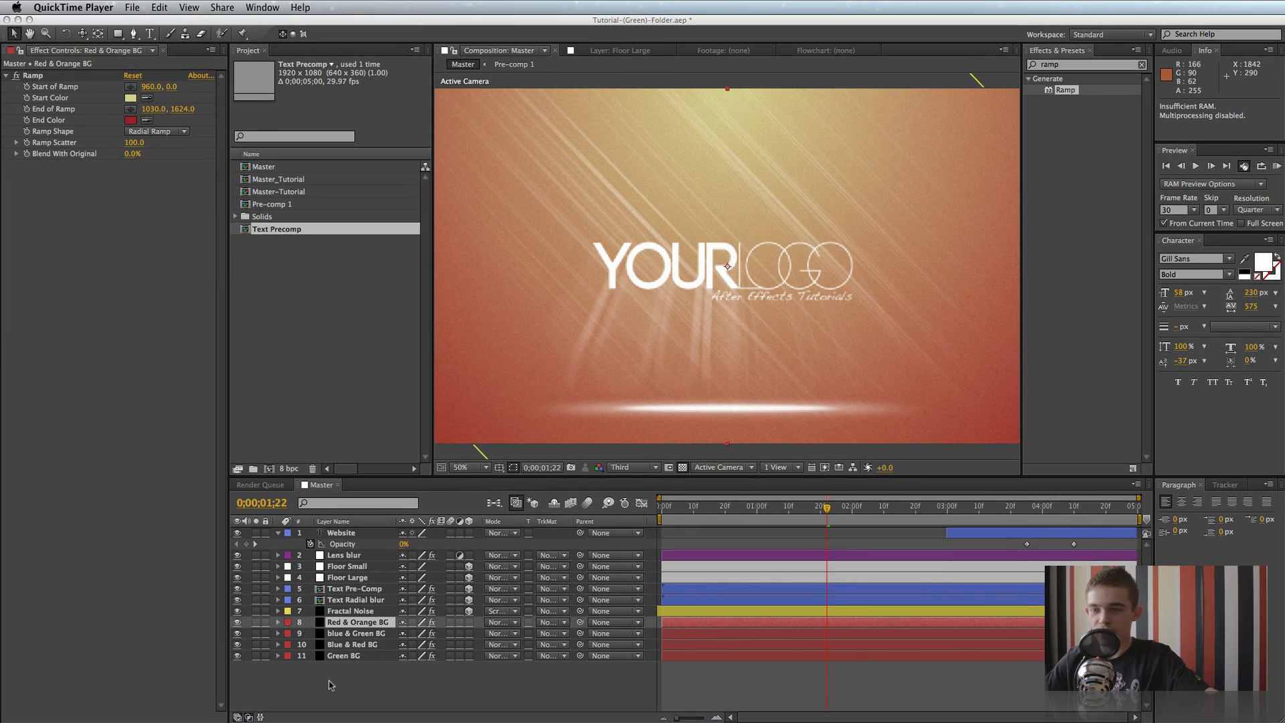
- Hide the Red & Orange BG, blue & Green BG and Blue & Red BG layers in the Master composition
click(237, 623)
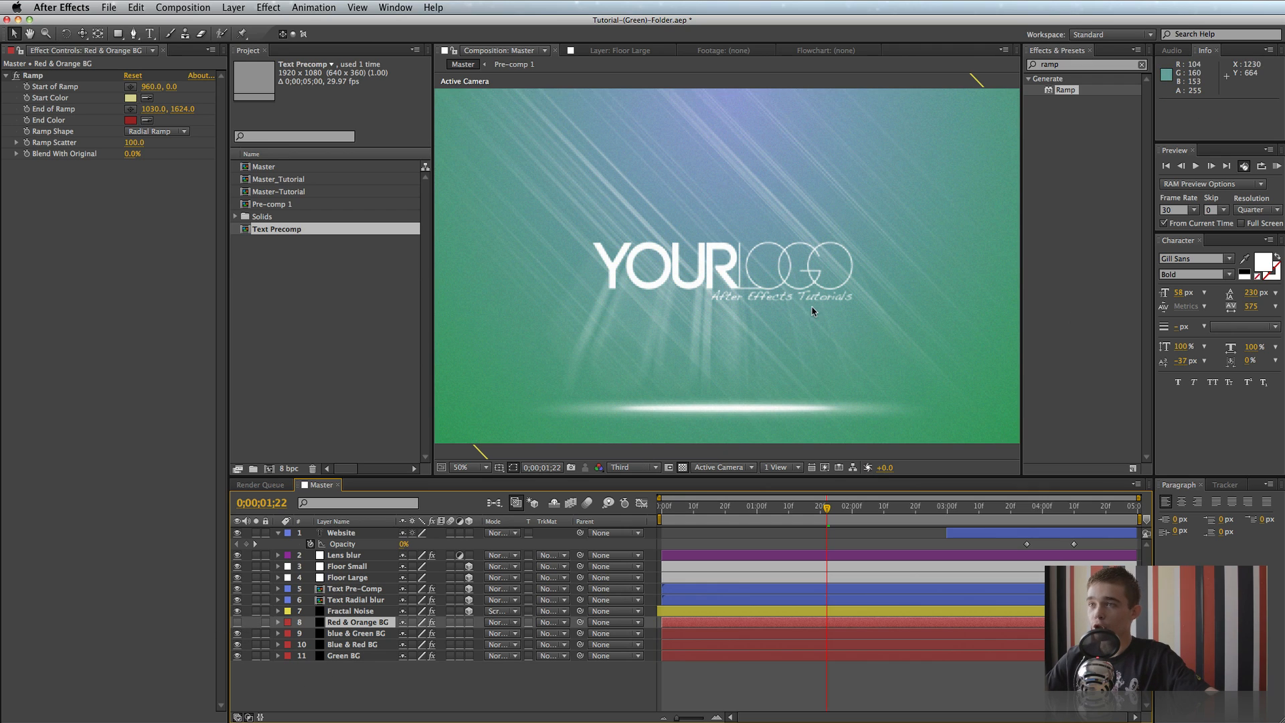
click(237, 633)
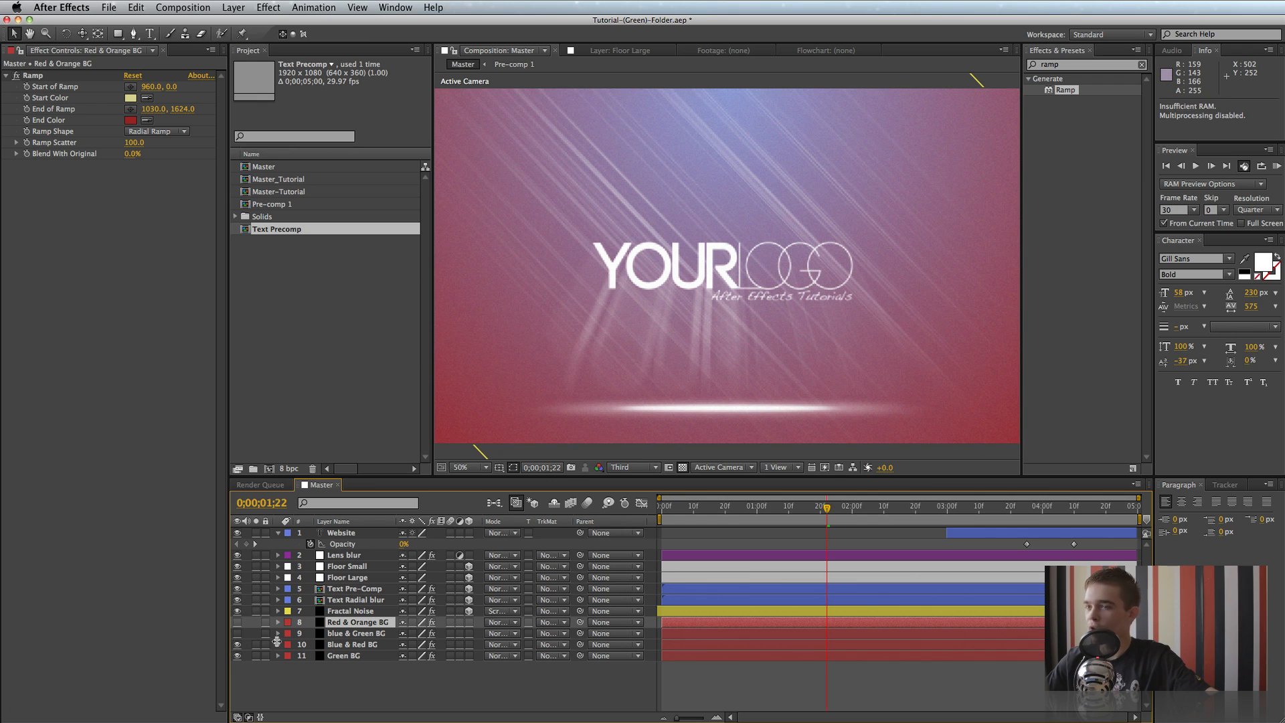
click(237, 644)
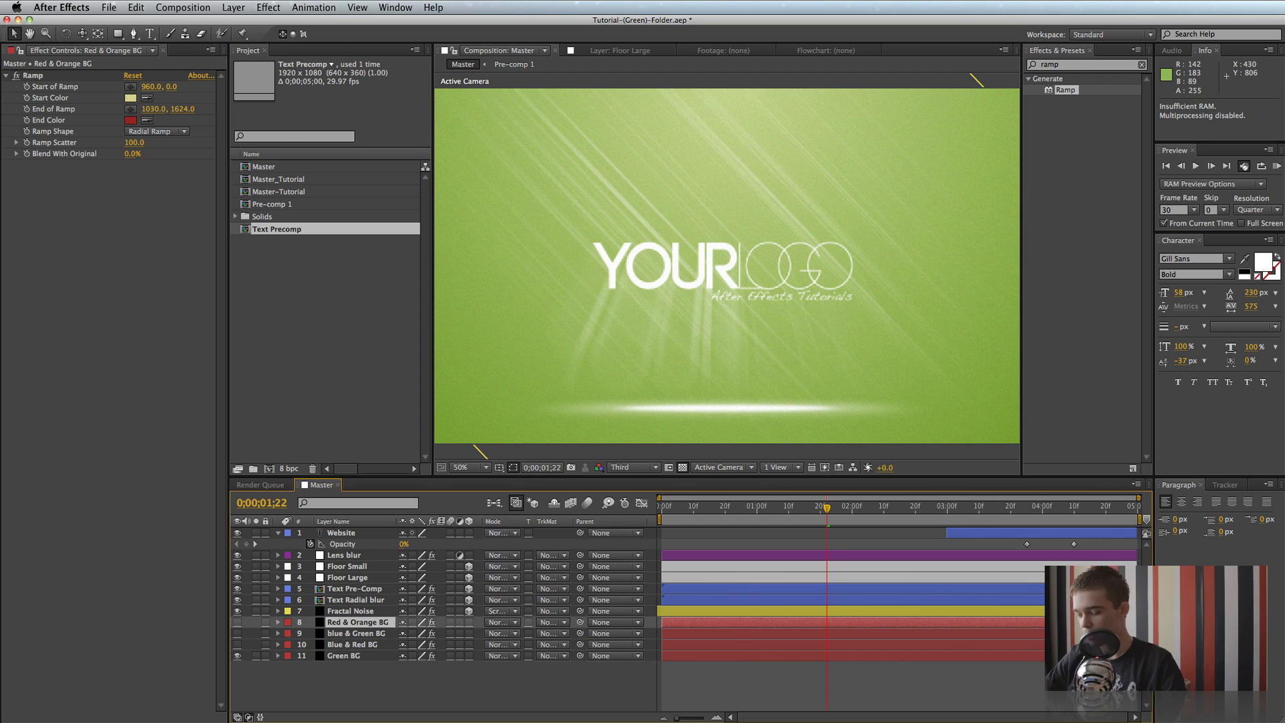
- Create a new 1920 x 1080 composition named Master_Tutorial with the HDTV 1080 29.97 preset and a five-second duration
key(super+n)
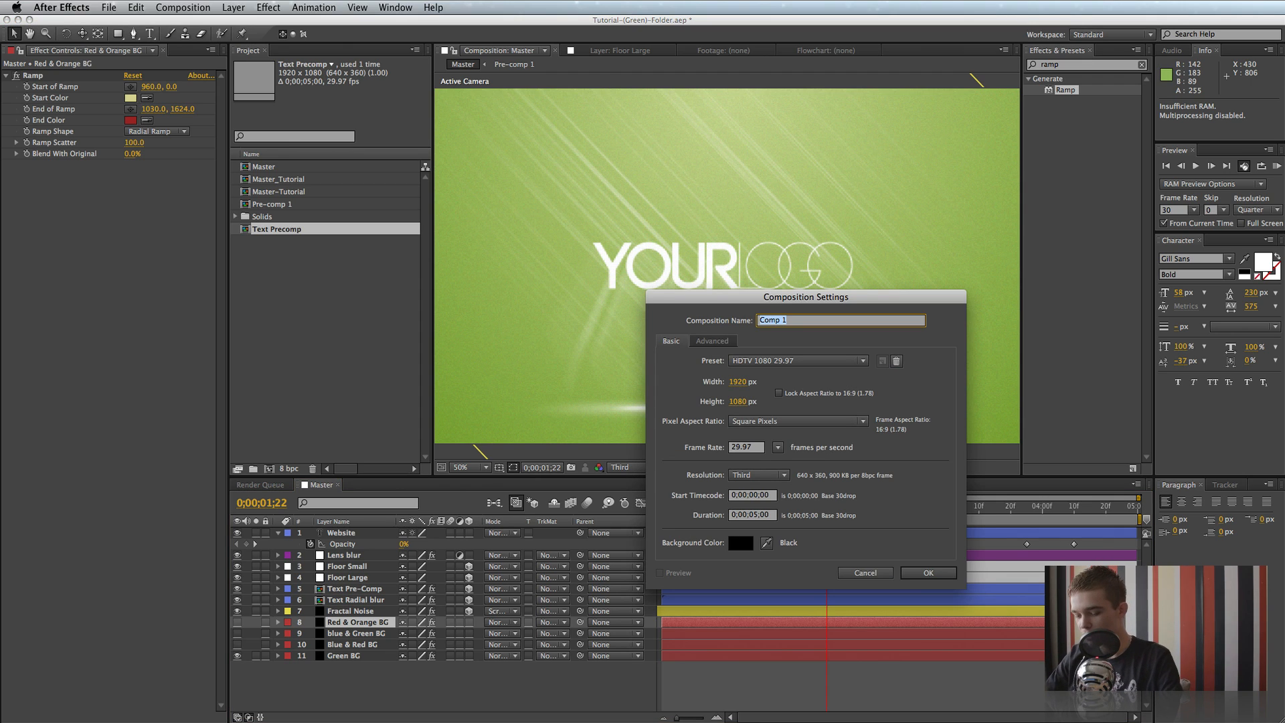
text(Master)
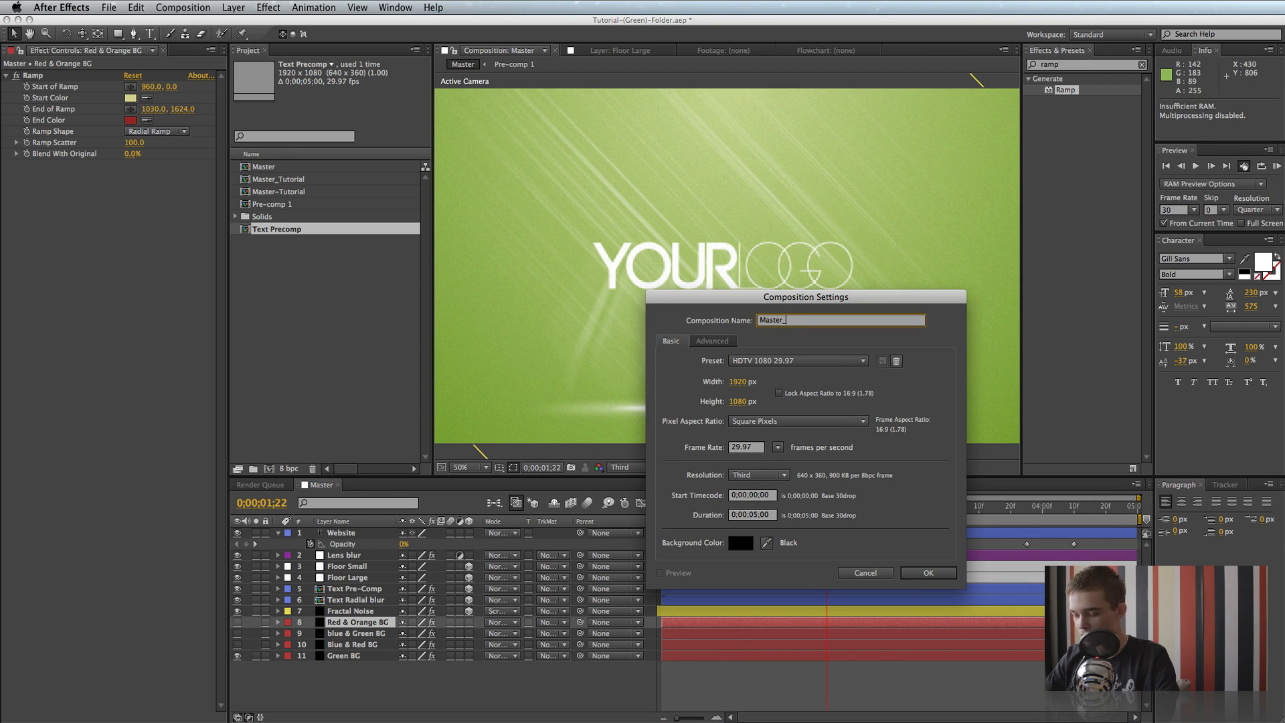
text(_Tutorial)
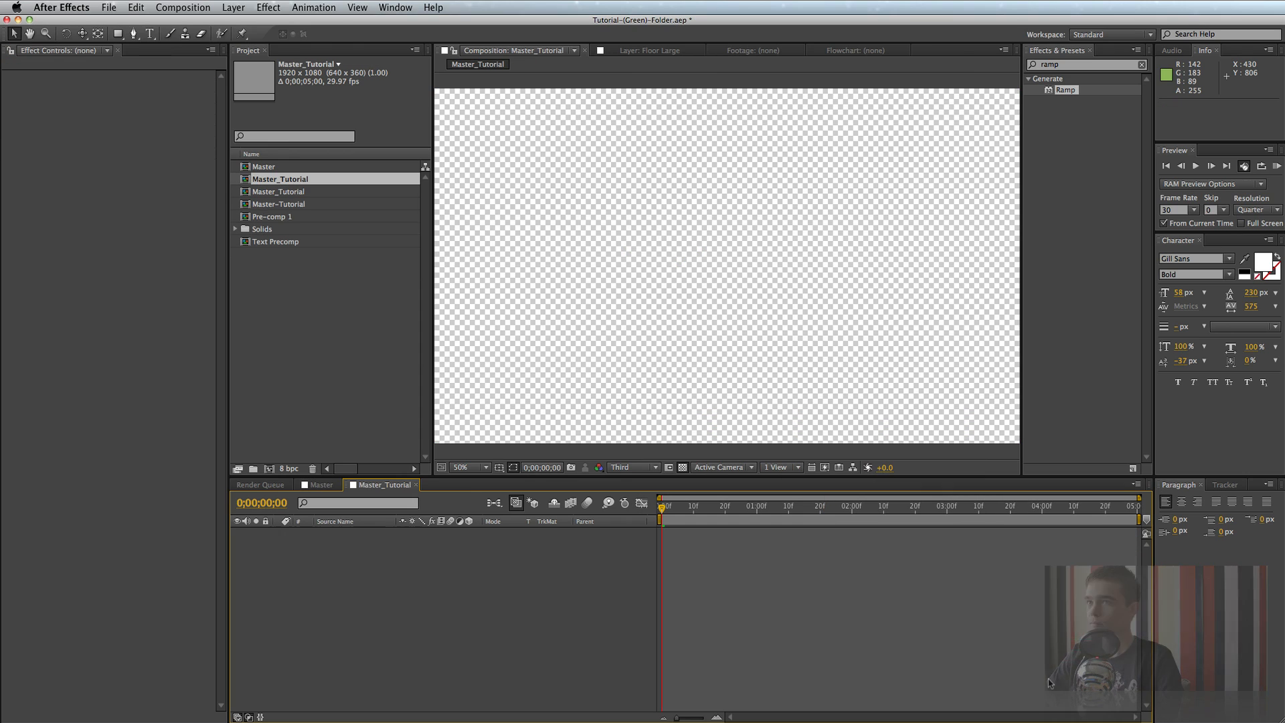
key(Return)
- Add a white 1920 x 1080 solid layer named Background to the composition
click(232, 7)
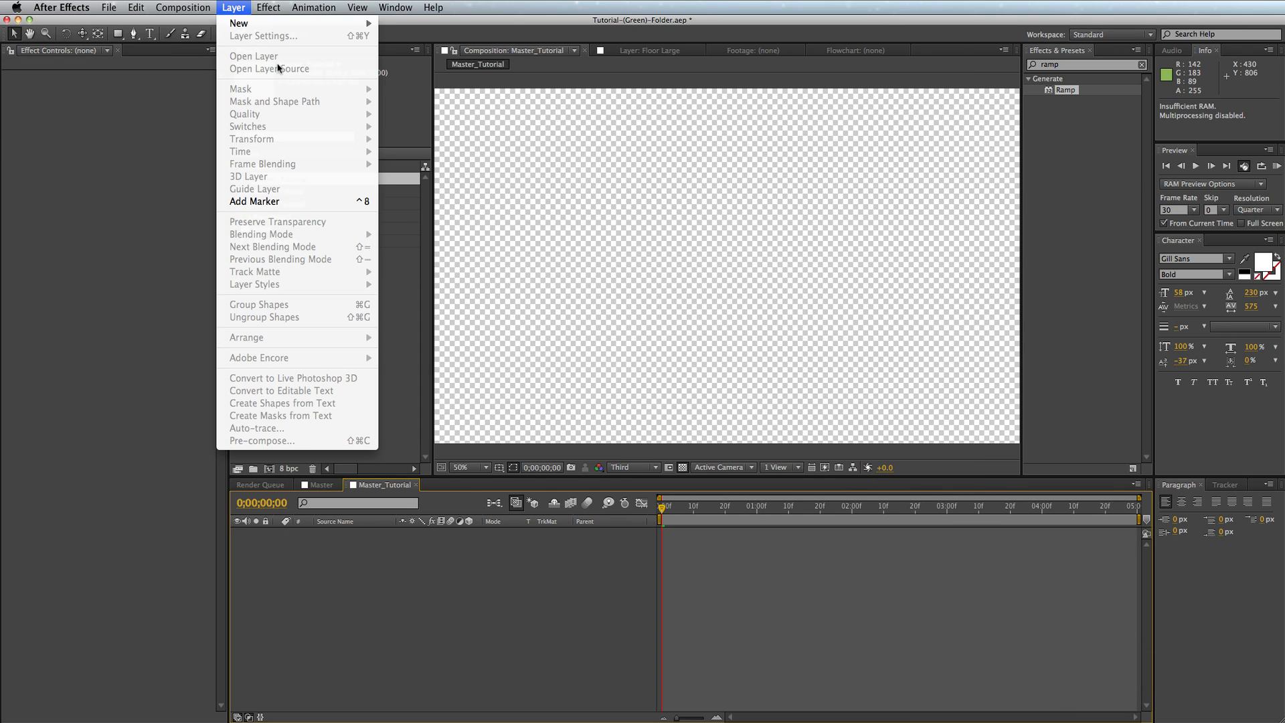
mouse_move(362, 25)
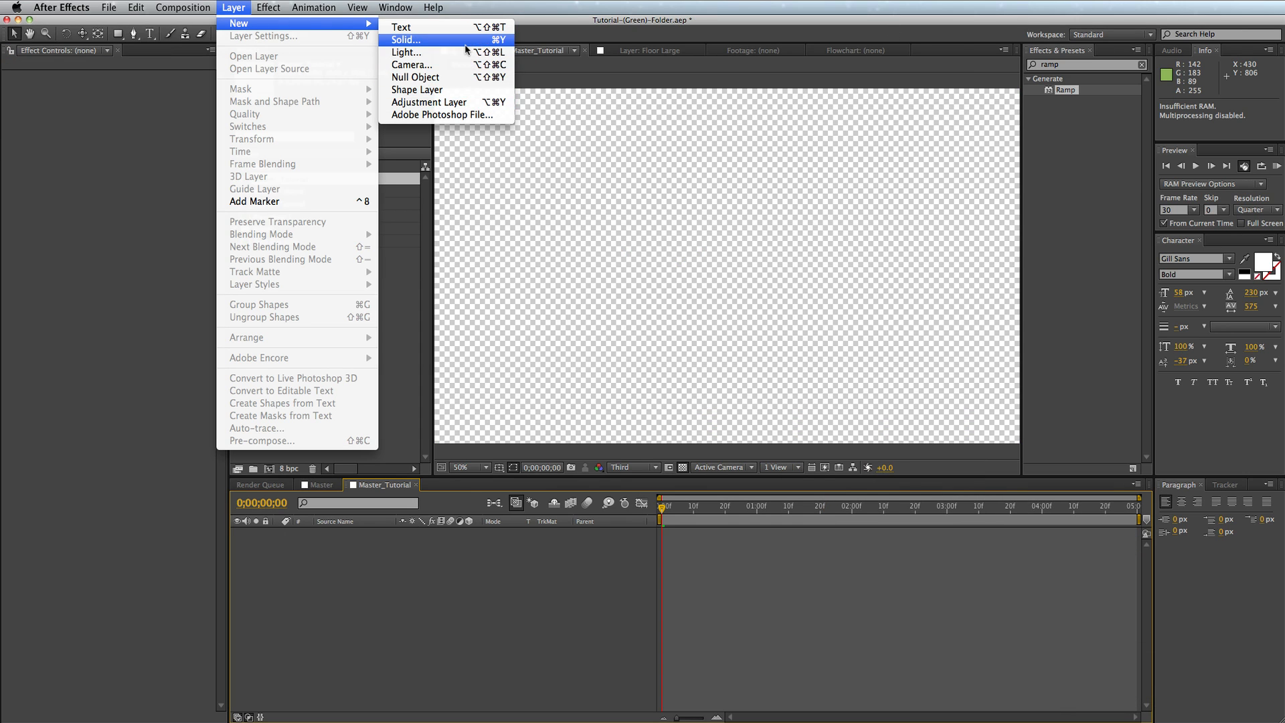
click(465, 44)
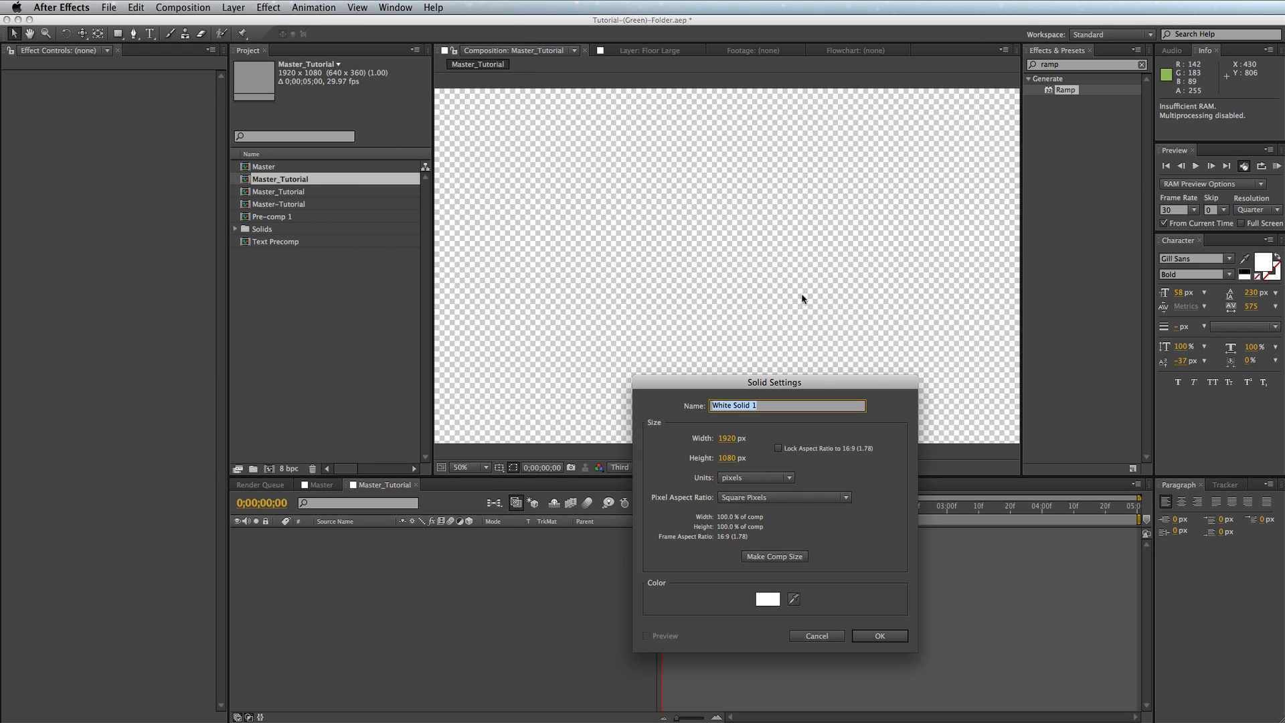
text(Background)
key(Return)
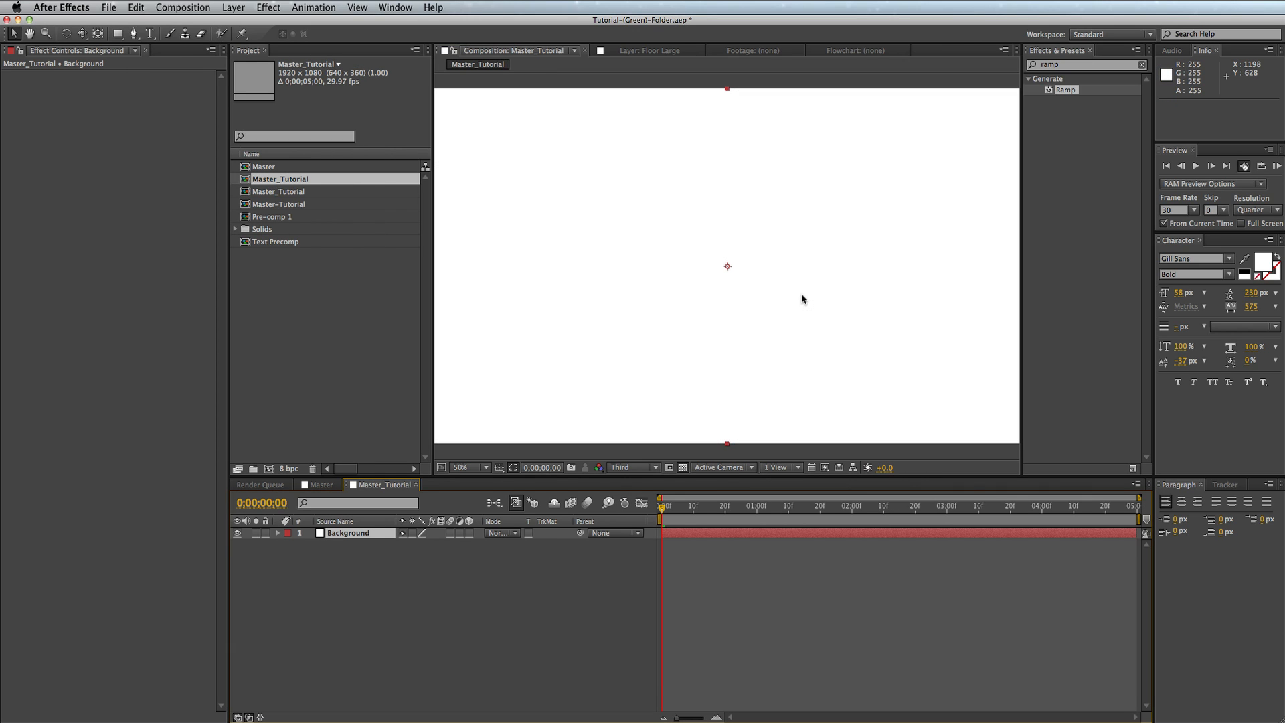
- Find the Ramp effect and apply it to the Background layer
click(1063, 65)
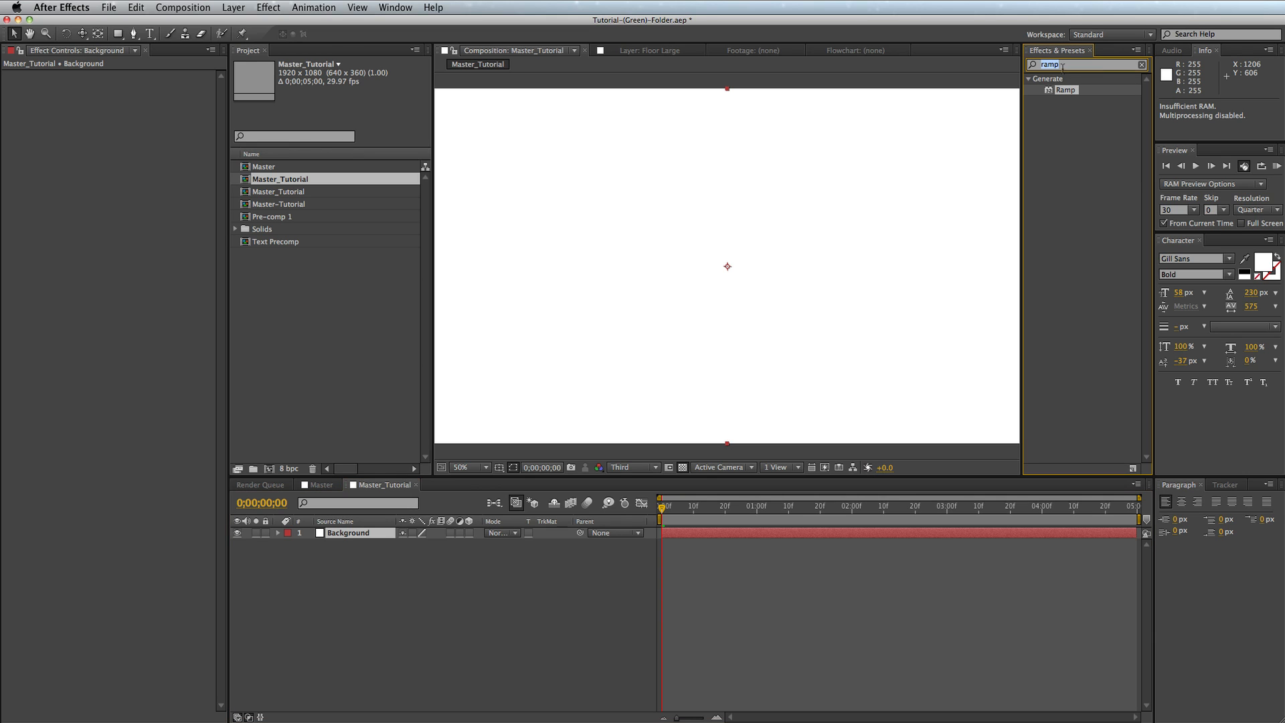
click(1069, 65)
double_click(1069, 66)
text(ramp)
drag(1065, 88, 819, 203)
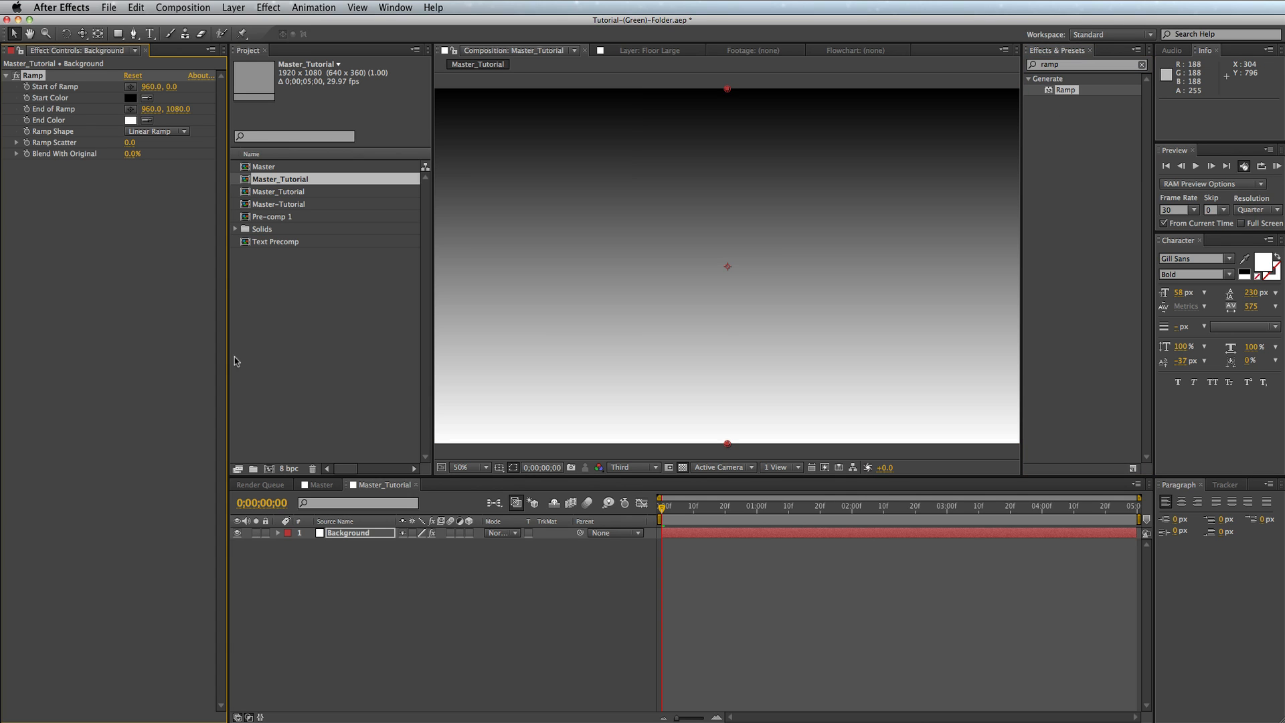
- Set the Ramp effect's start color to a pale yellow, DED481
click(130, 98)
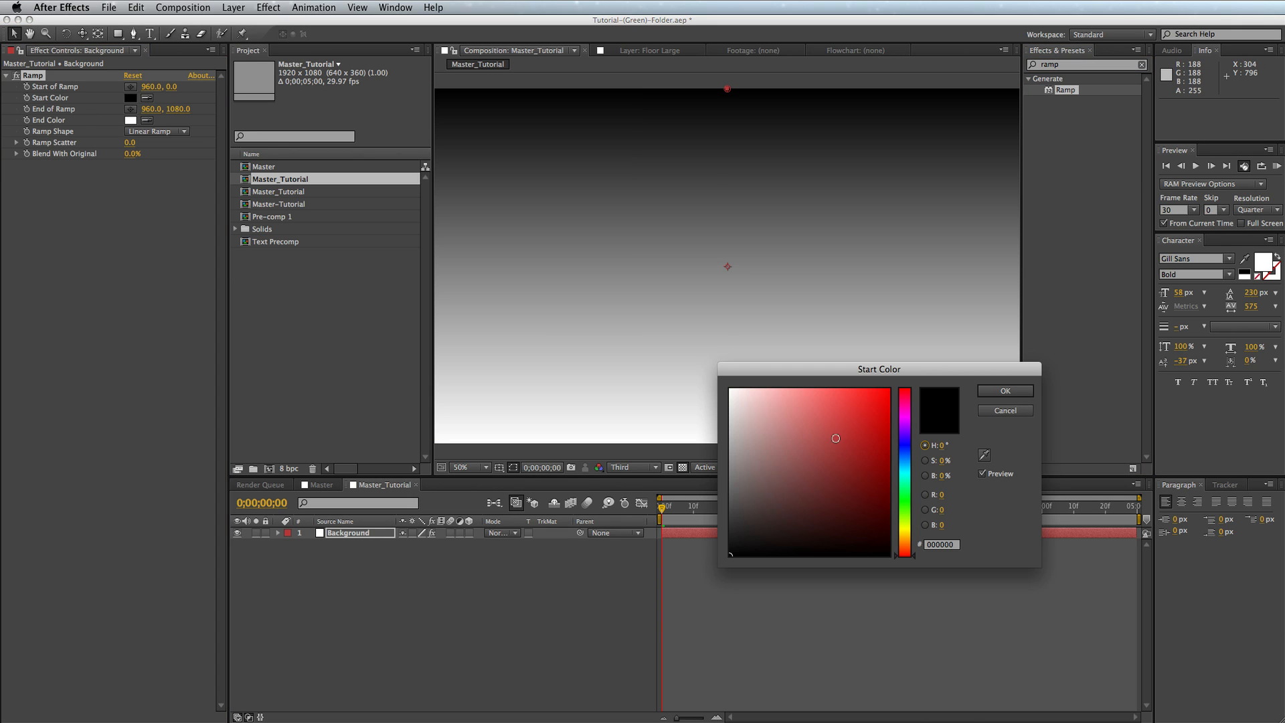
click(909, 532)
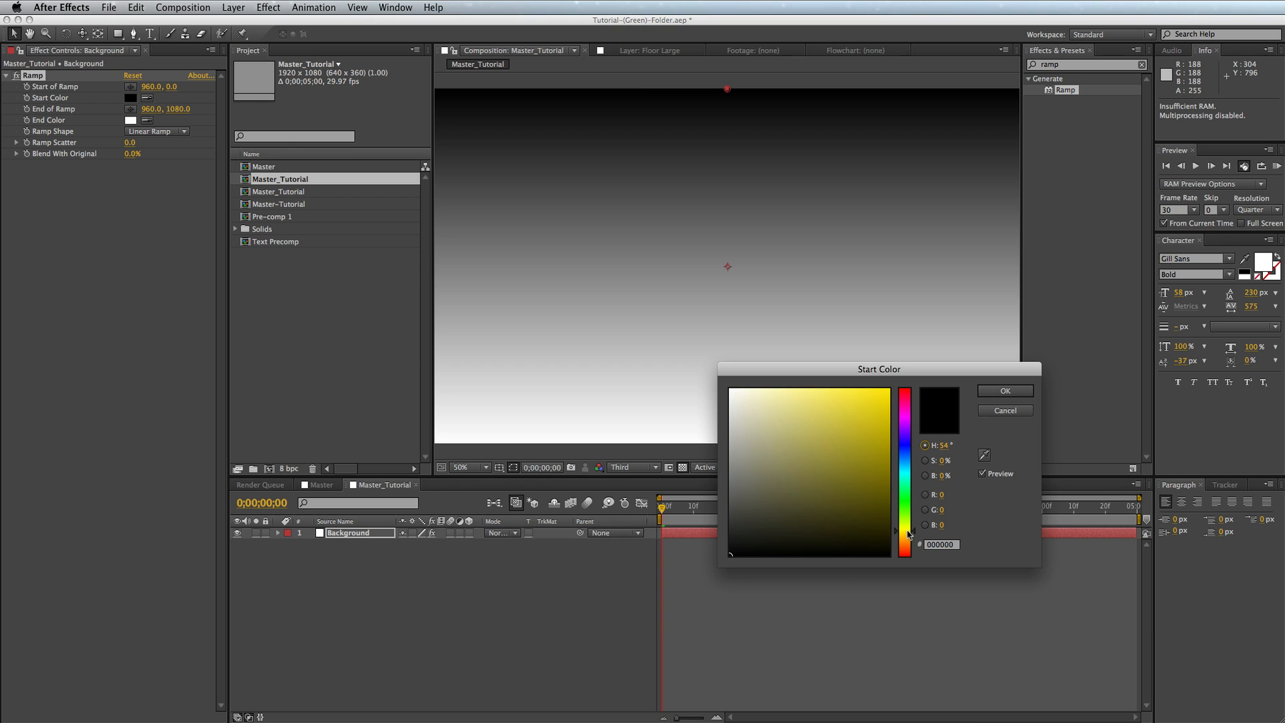
drag(864, 405, 800, 410)
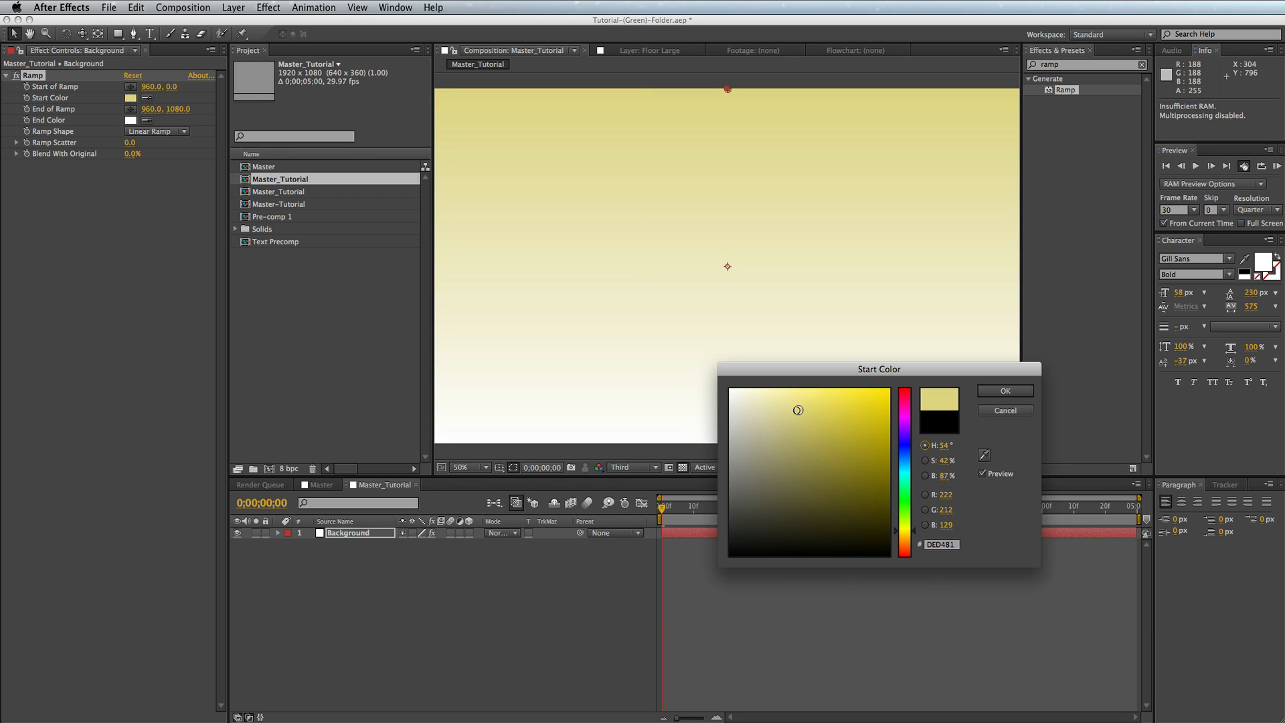
click(1005, 391)
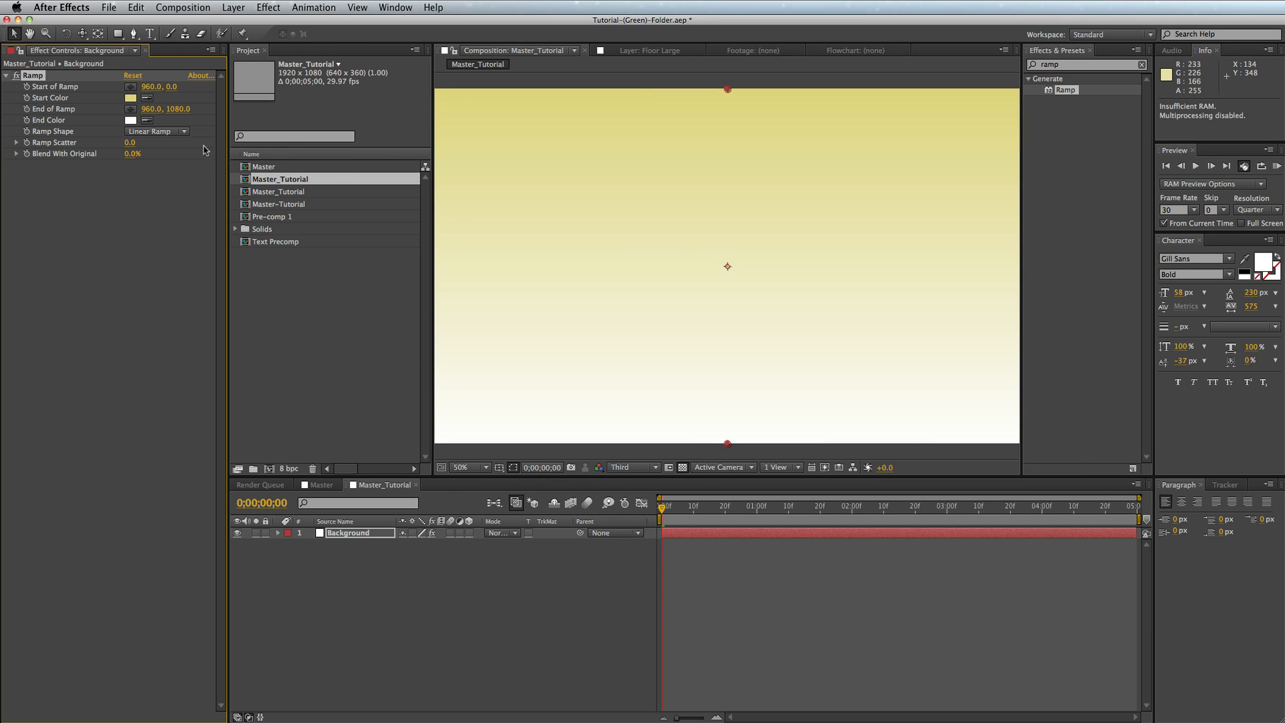
- Set the Ramp effect's end color to a dark red, 8A2020
click(129, 121)
mouse_move(878, 462)
mouse_down()
mouse_move(844, 473)
mouse_move(837, 450)
mouse_move(853, 465)
mouse_up()
click(1015, 393)
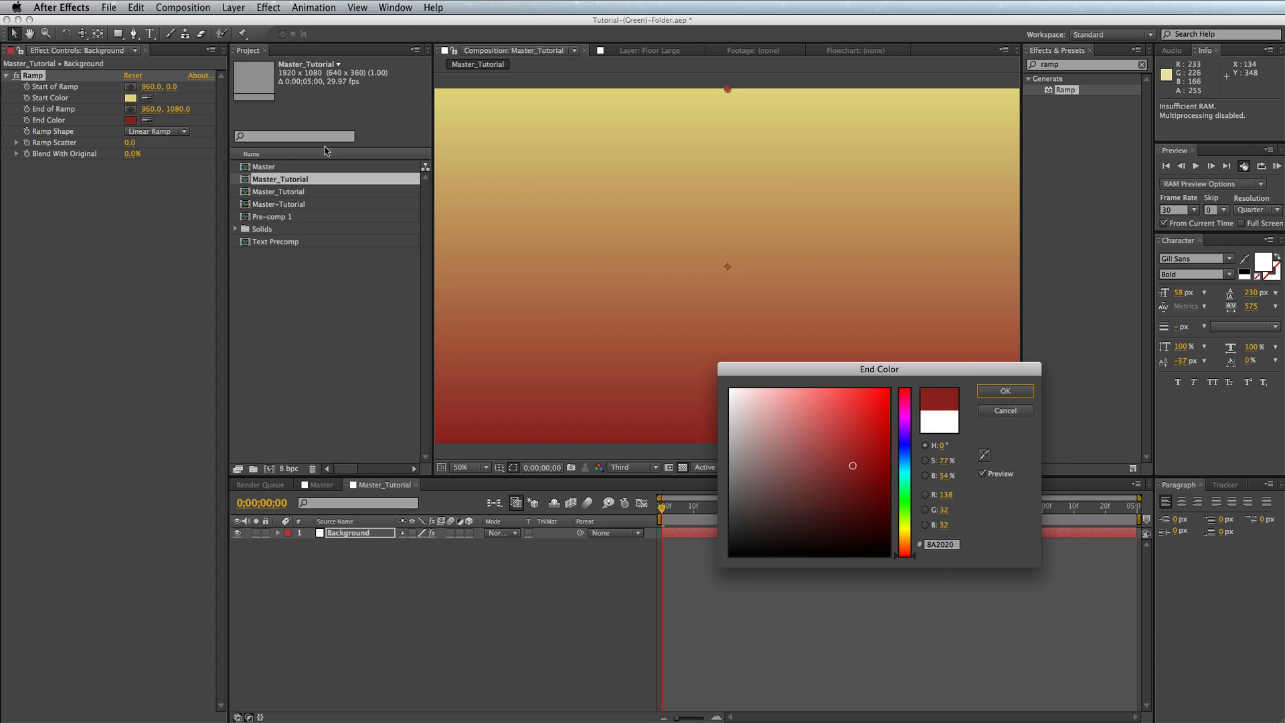
click(1006, 390)
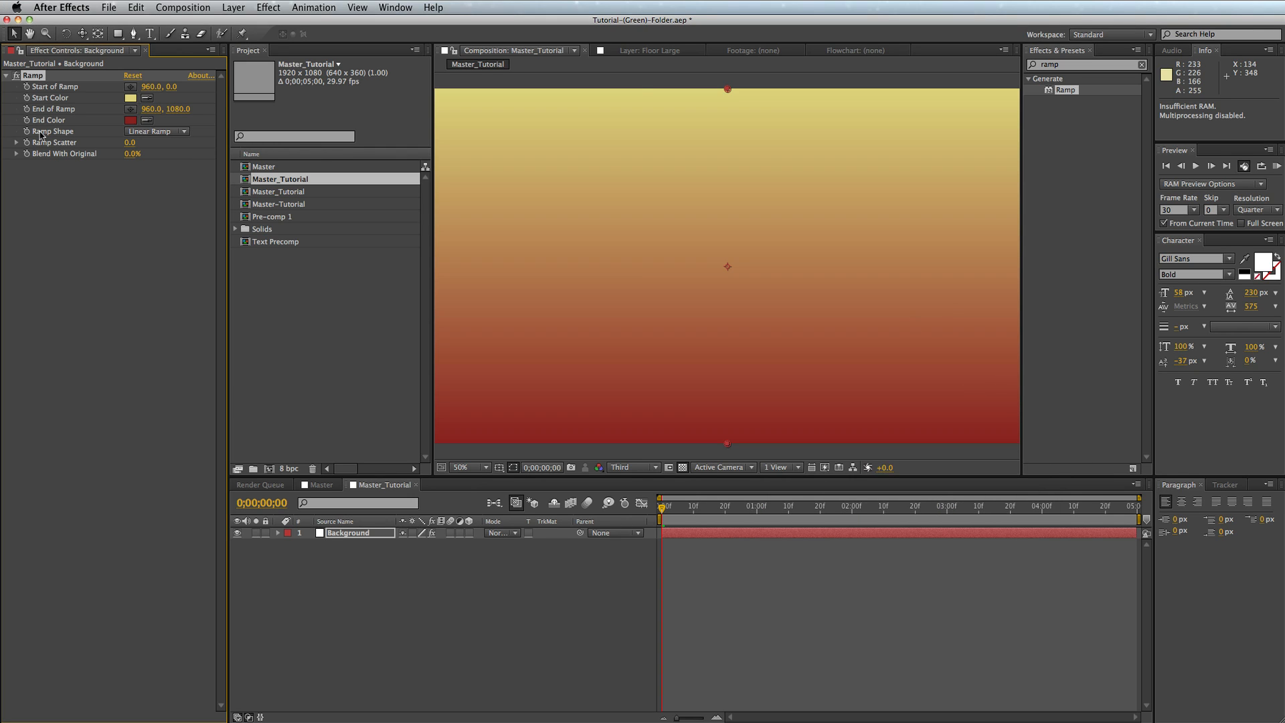
- Change the ramp shape to Radial Ramp and move the end of the ramp below the frame to about 952, 1452
click(172, 131)
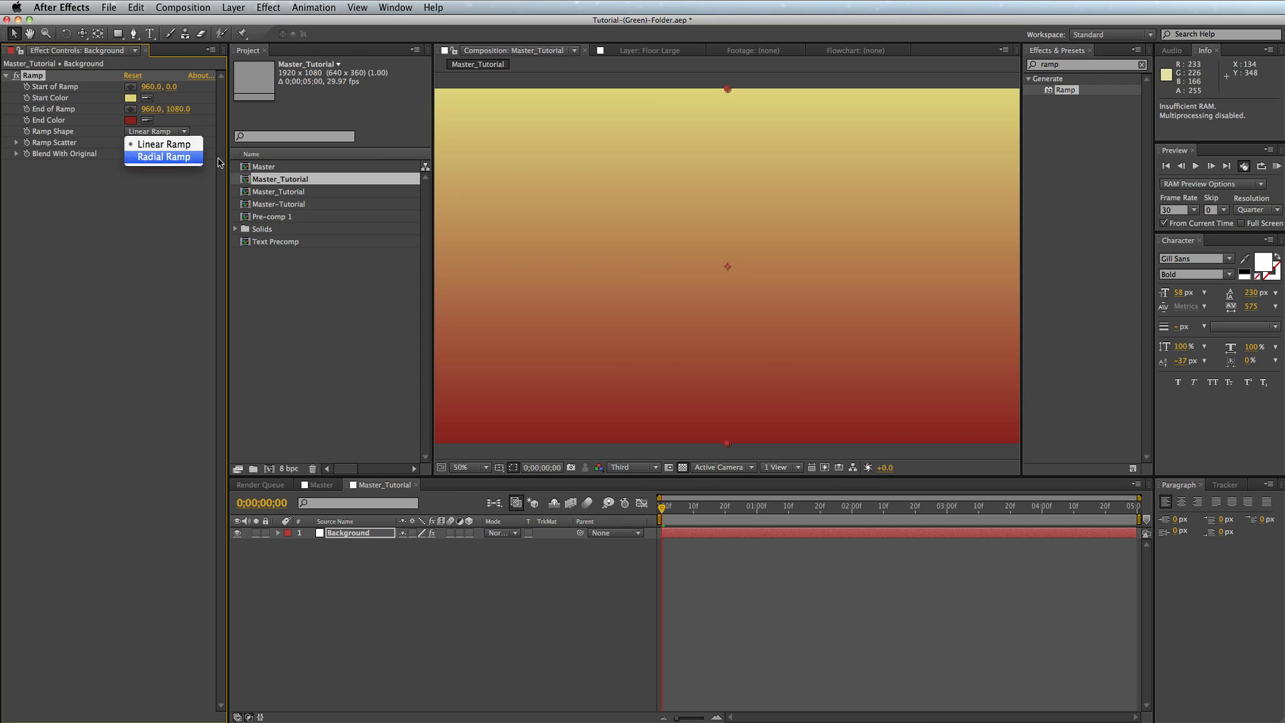
click(190, 157)
key(comma)
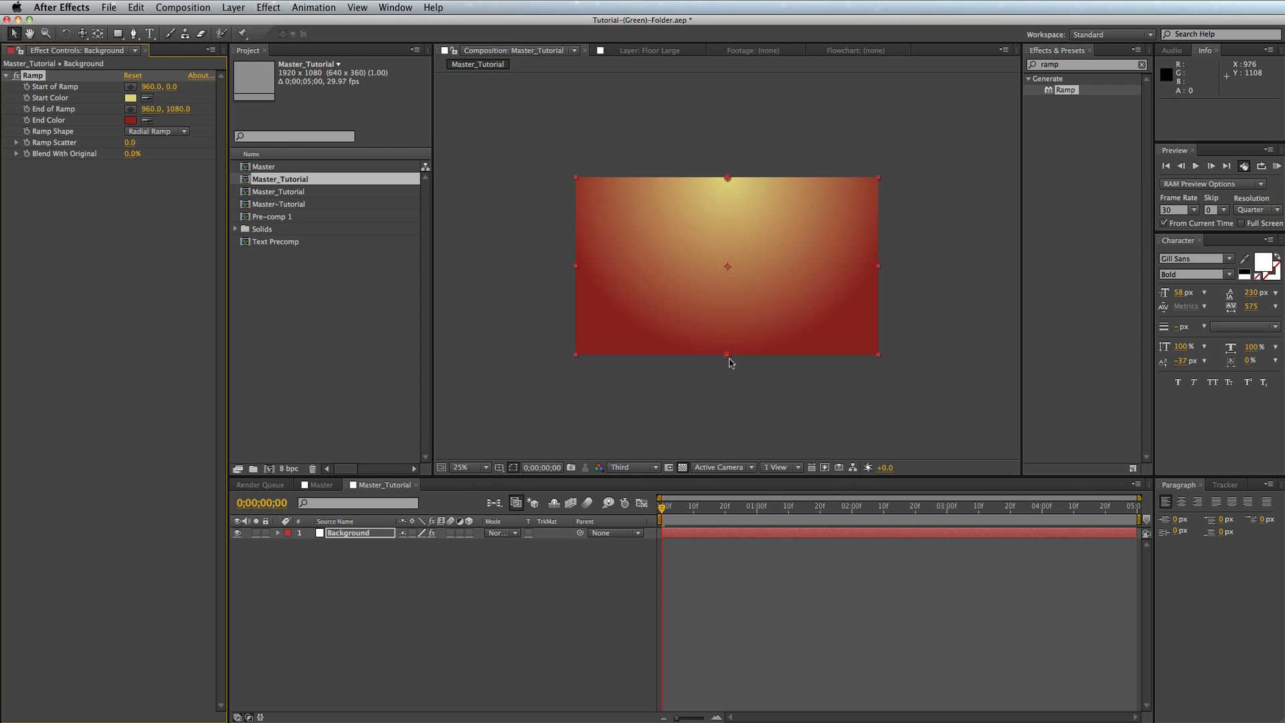
drag(728, 354, 728, 418)
key(comma)
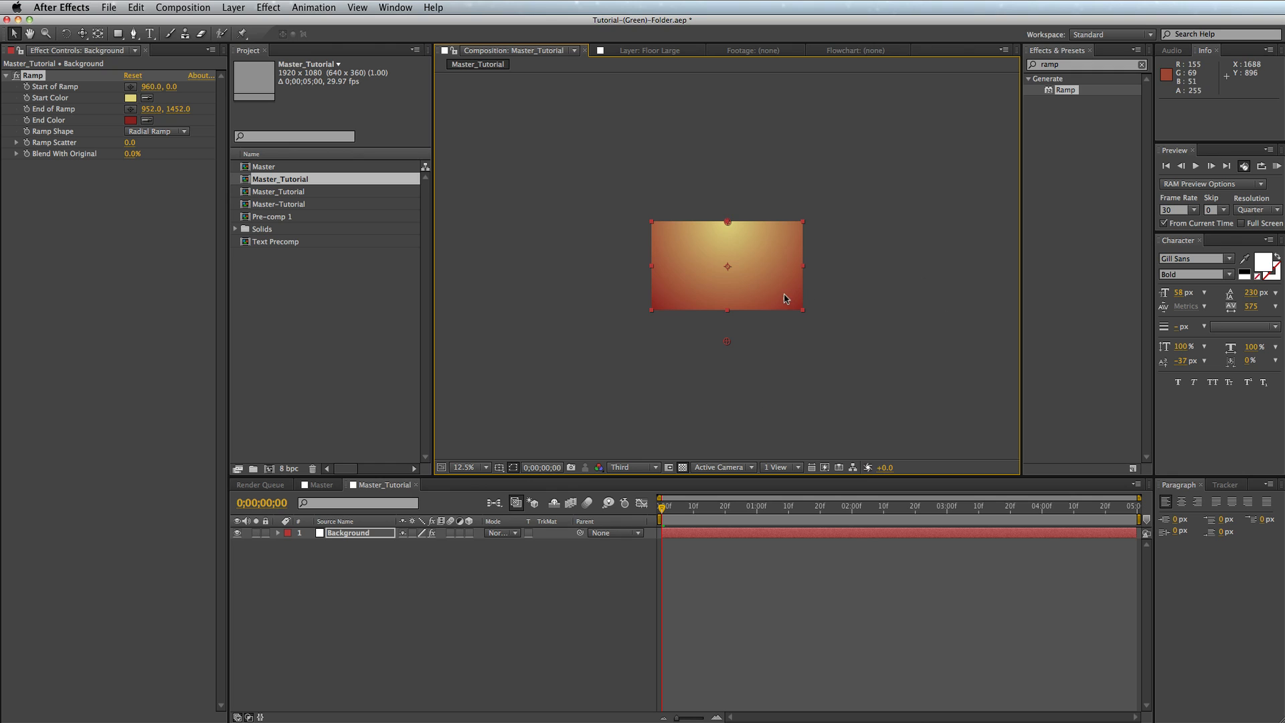
key(period)
key(period)
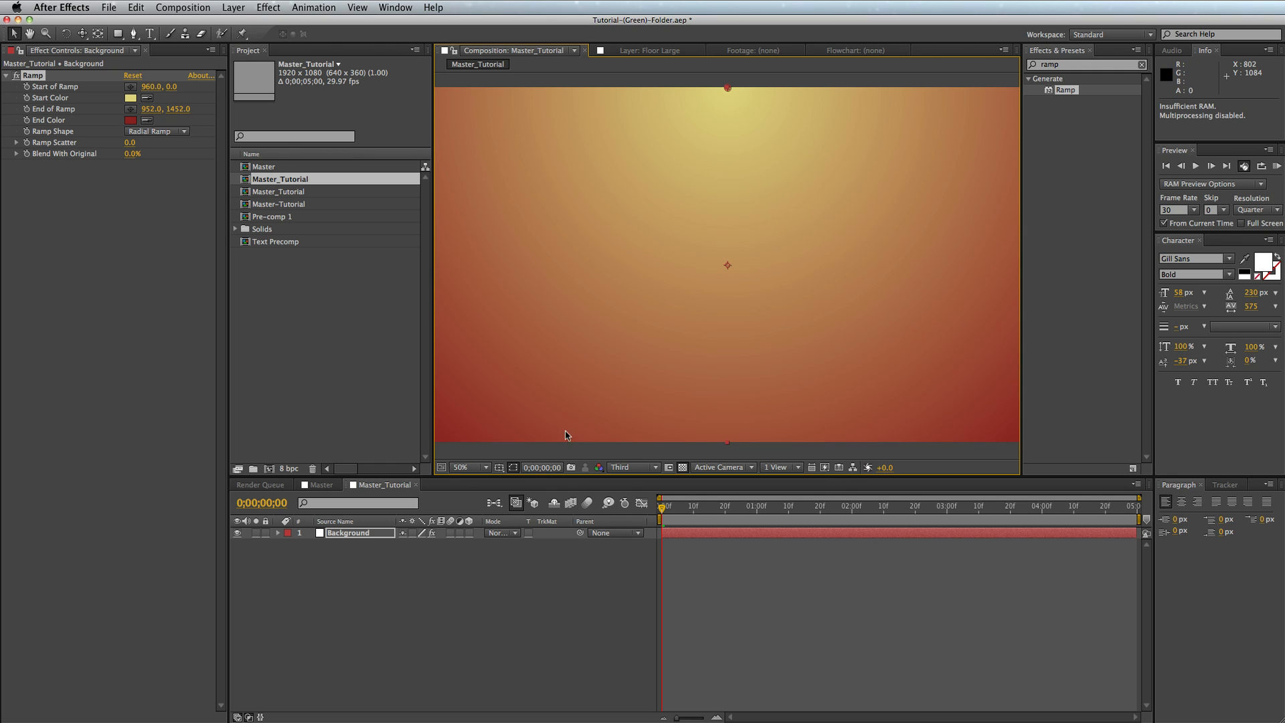
- Fit the composition in the viewer and paste the copied YOURLogo and After Effects Tutorials text layers above the Background
click(478, 467)
click(482, 480)
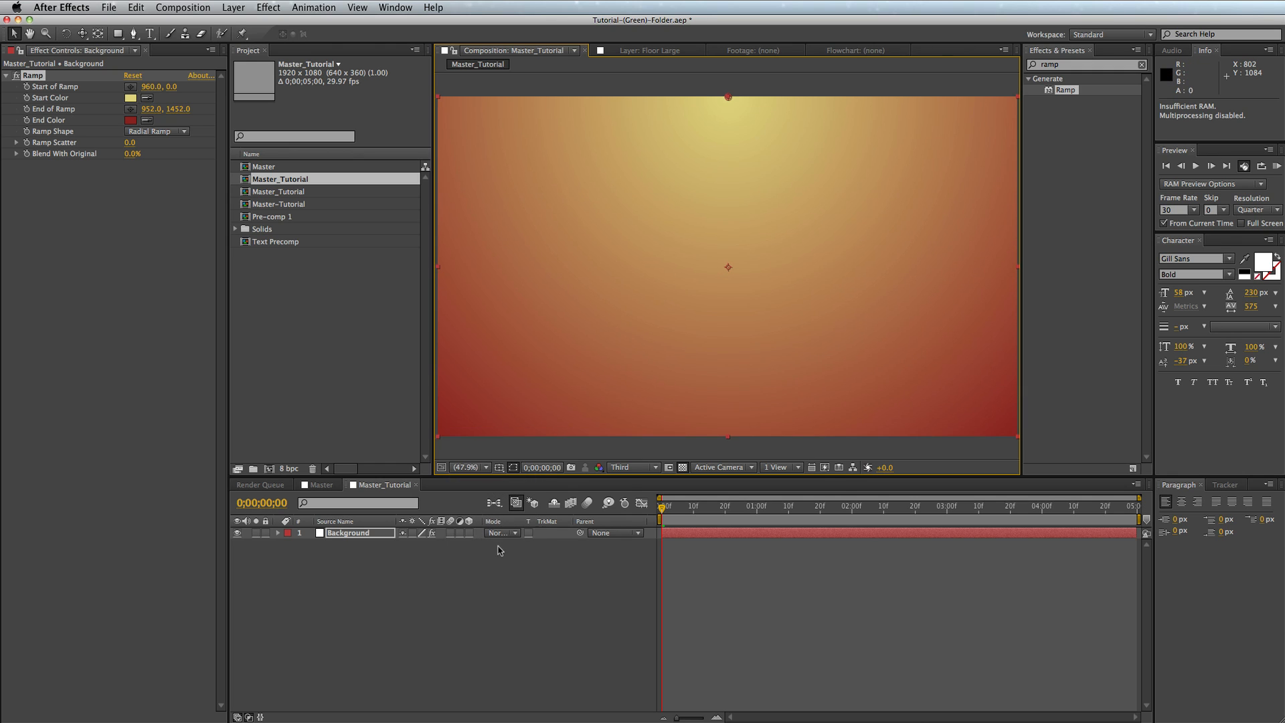
key(super+v)
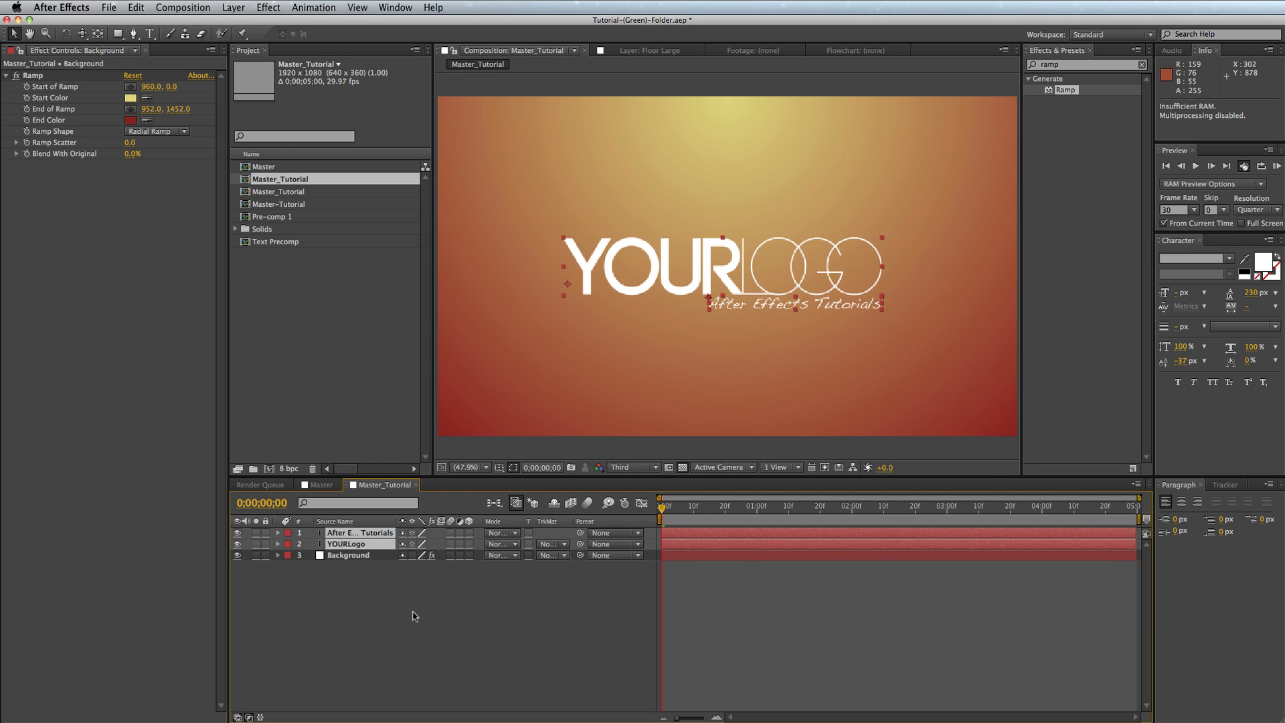
click(573, 606)
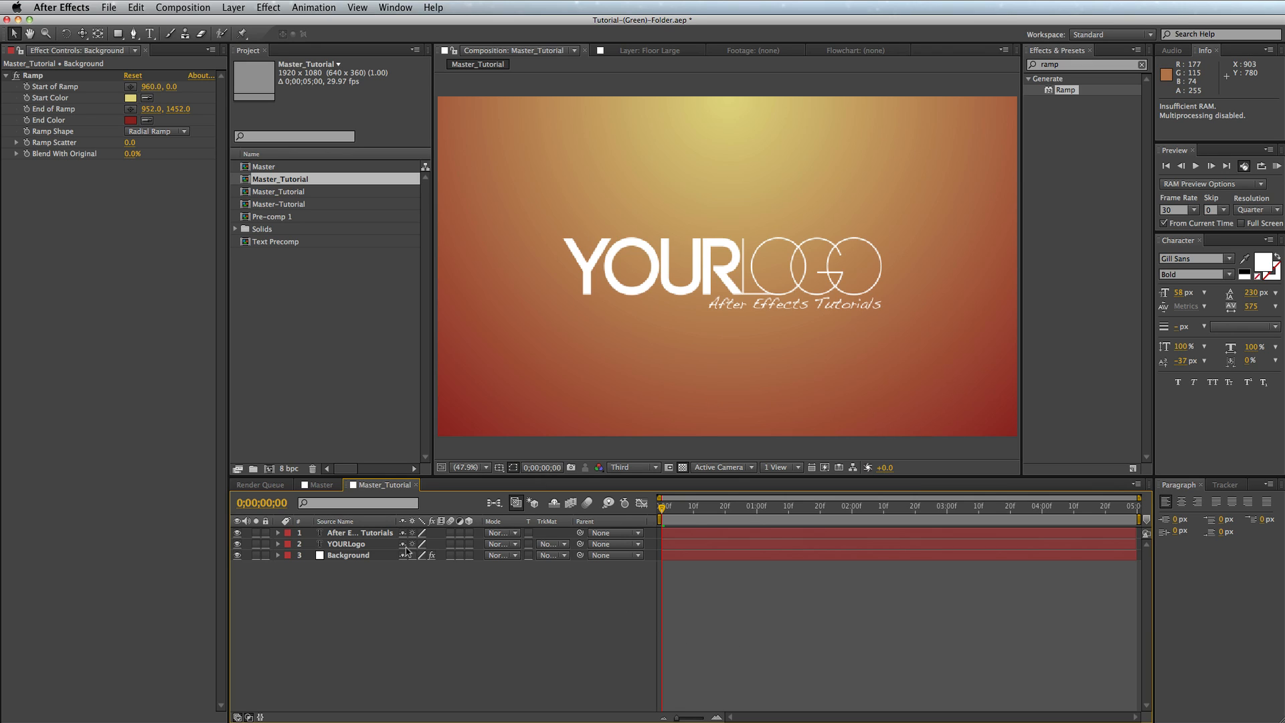
- Pre-compose the two text layers as Text_Pre-Comp with all attributes moved, and make the new layer 3D
click(368, 545)
shift+click(371, 534)
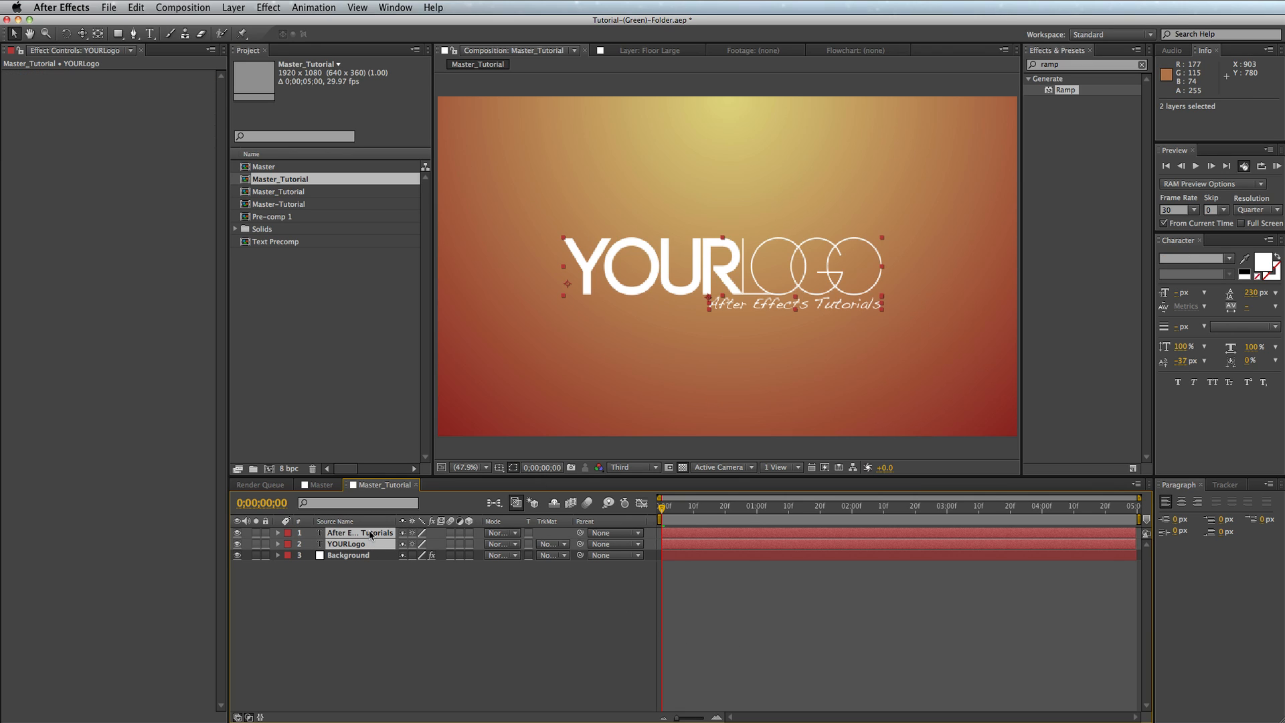
click(232, 8)
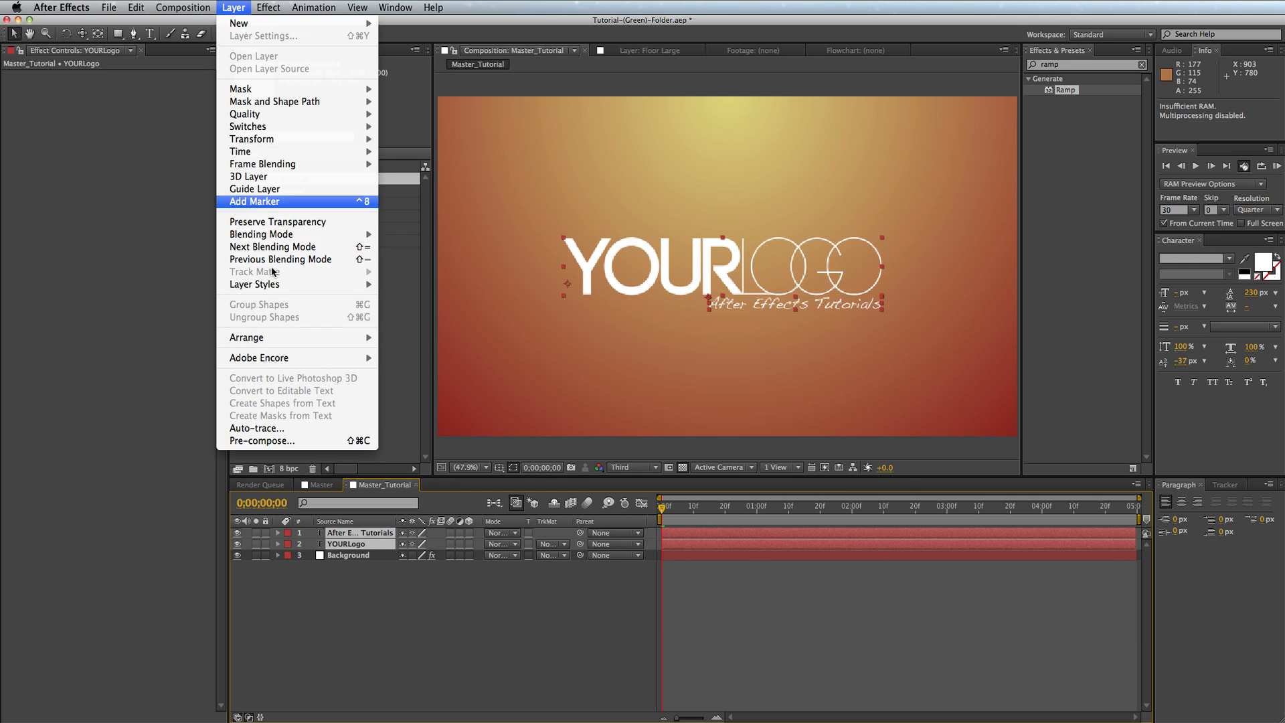
click(326, 442)
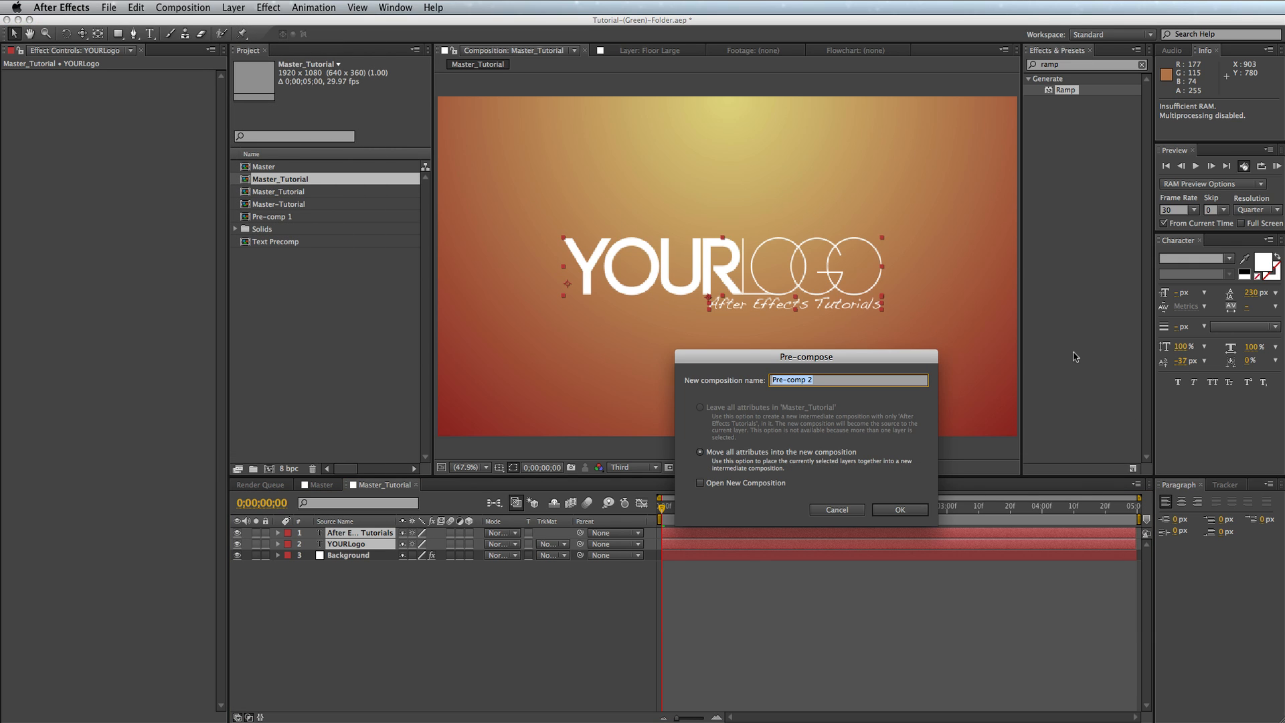
text(Text_)
key(Return)
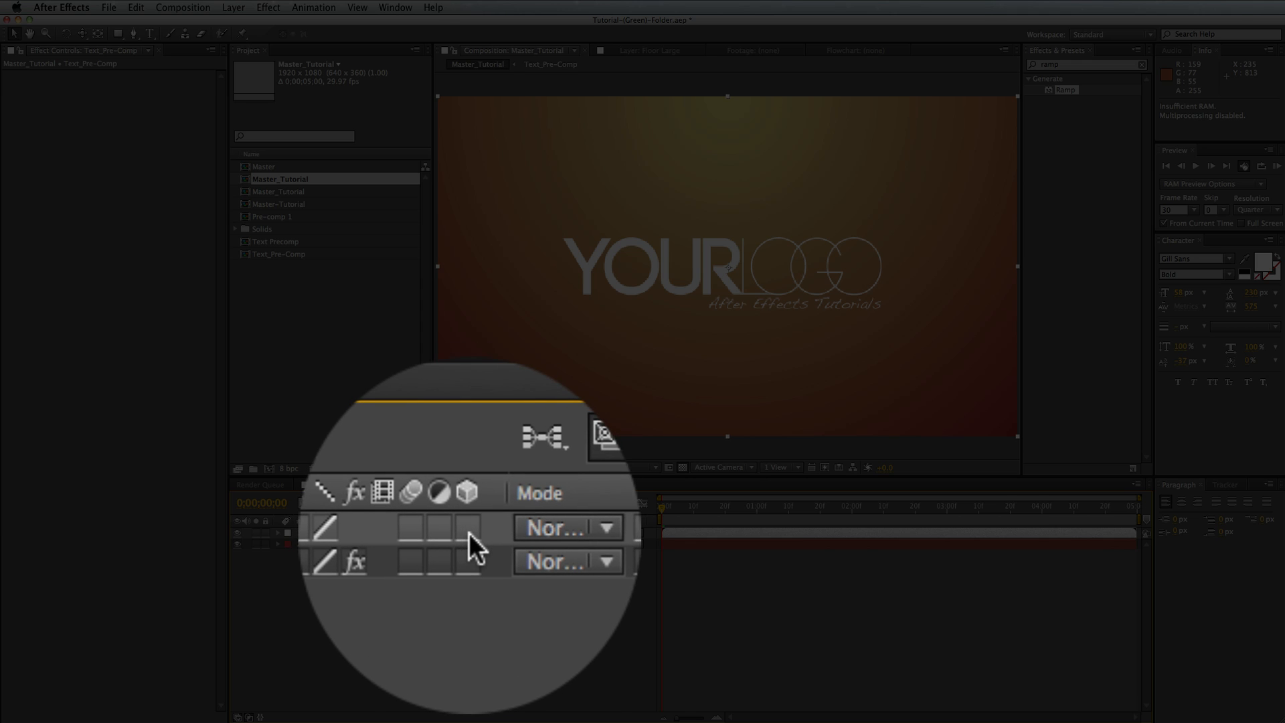
click(469, 533)
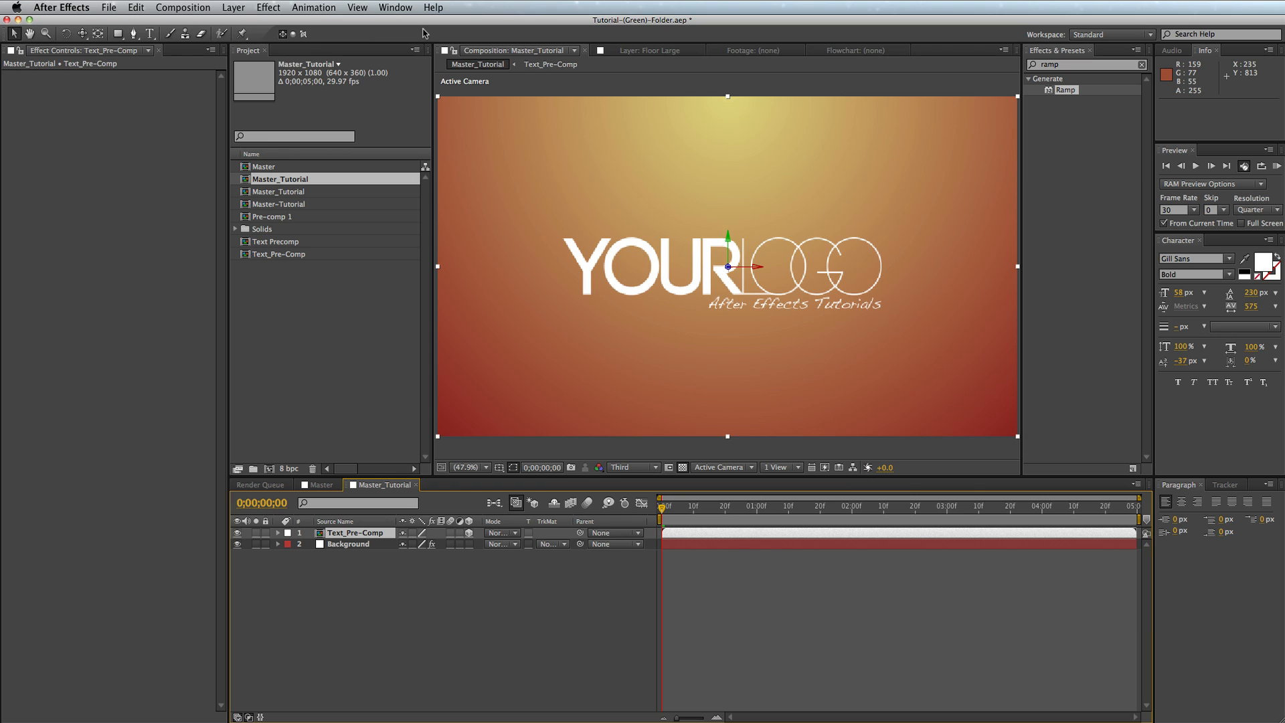
- Apply the Basic 3D effect from the Obsolete category to the Text_Pre-Comp layer
click(256, 7)
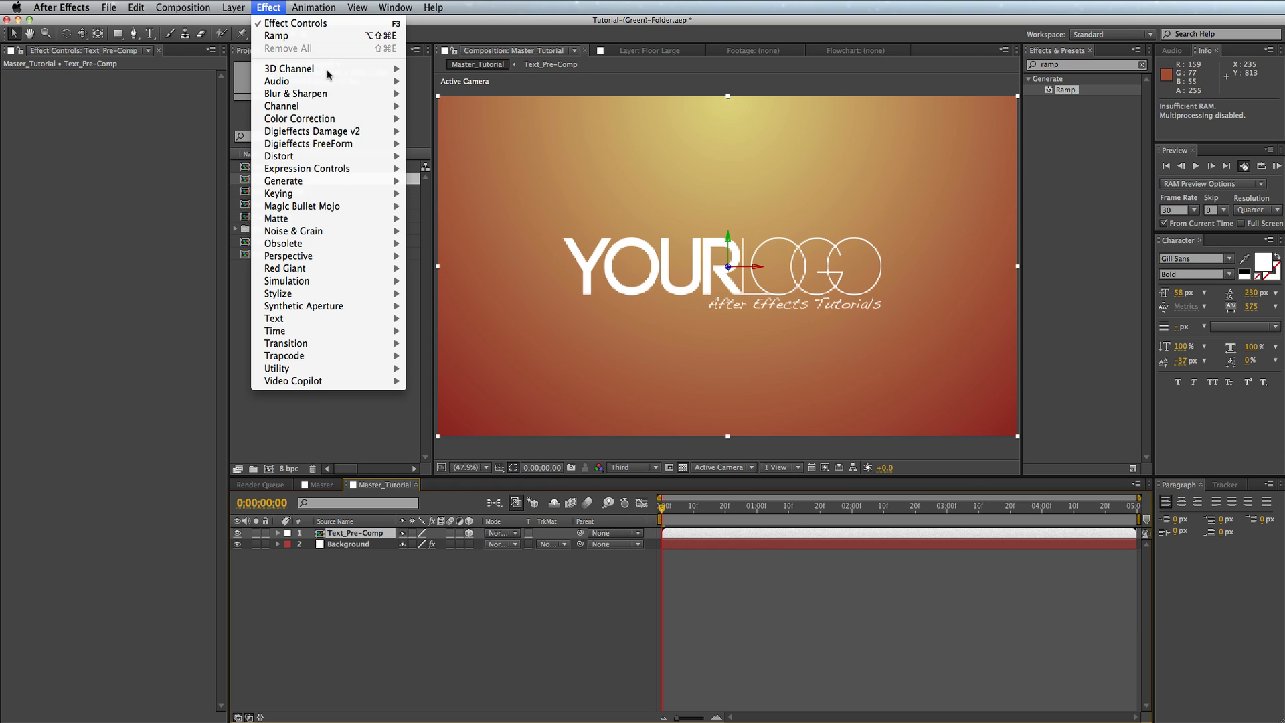
mouse_move(350, 251)
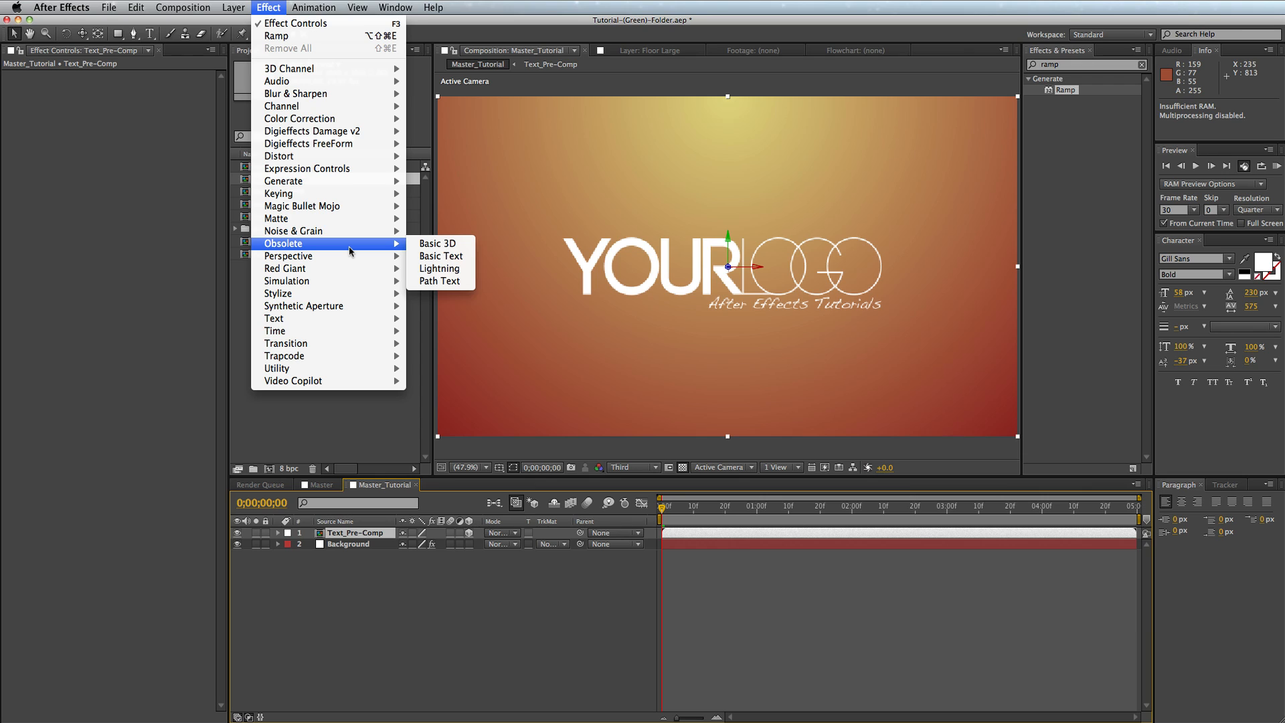
click(443, 245)
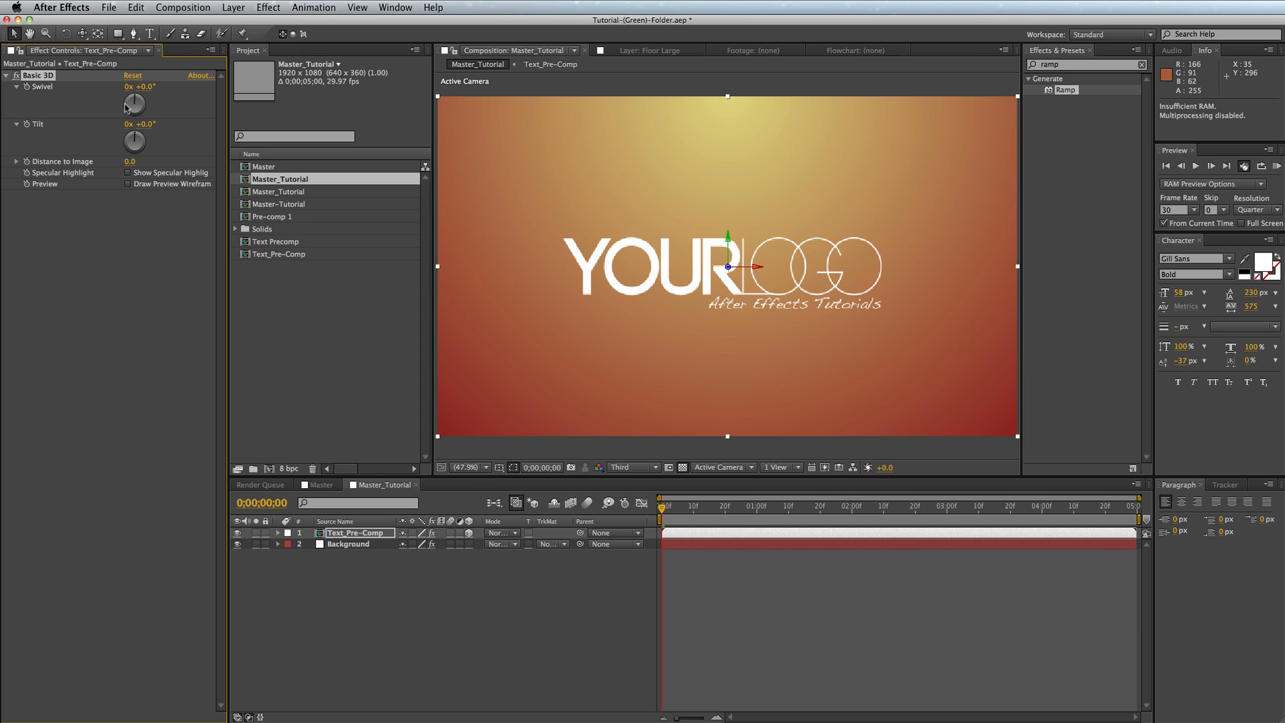
- Try out the Basic 3D swivel and a tilt of -10°, undoing each change
drag(136, 102, 166, 83)
key(super+z)
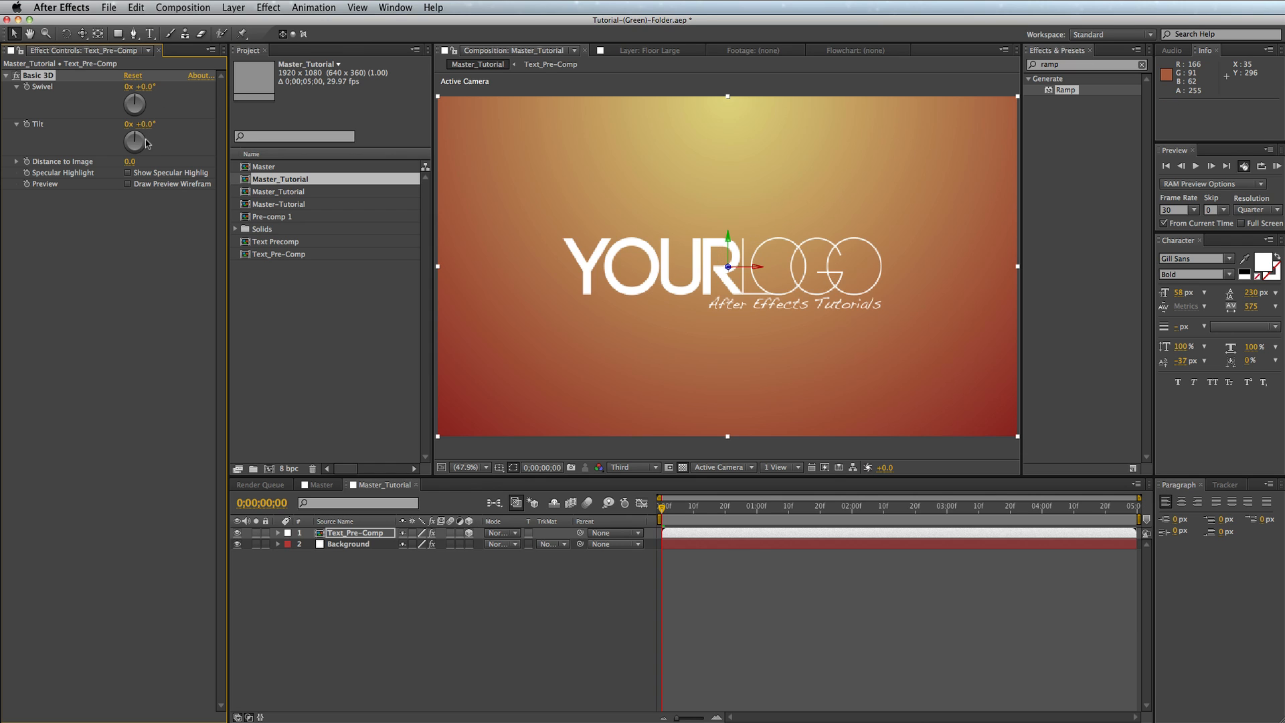
drag(141, 139, 133, 133)
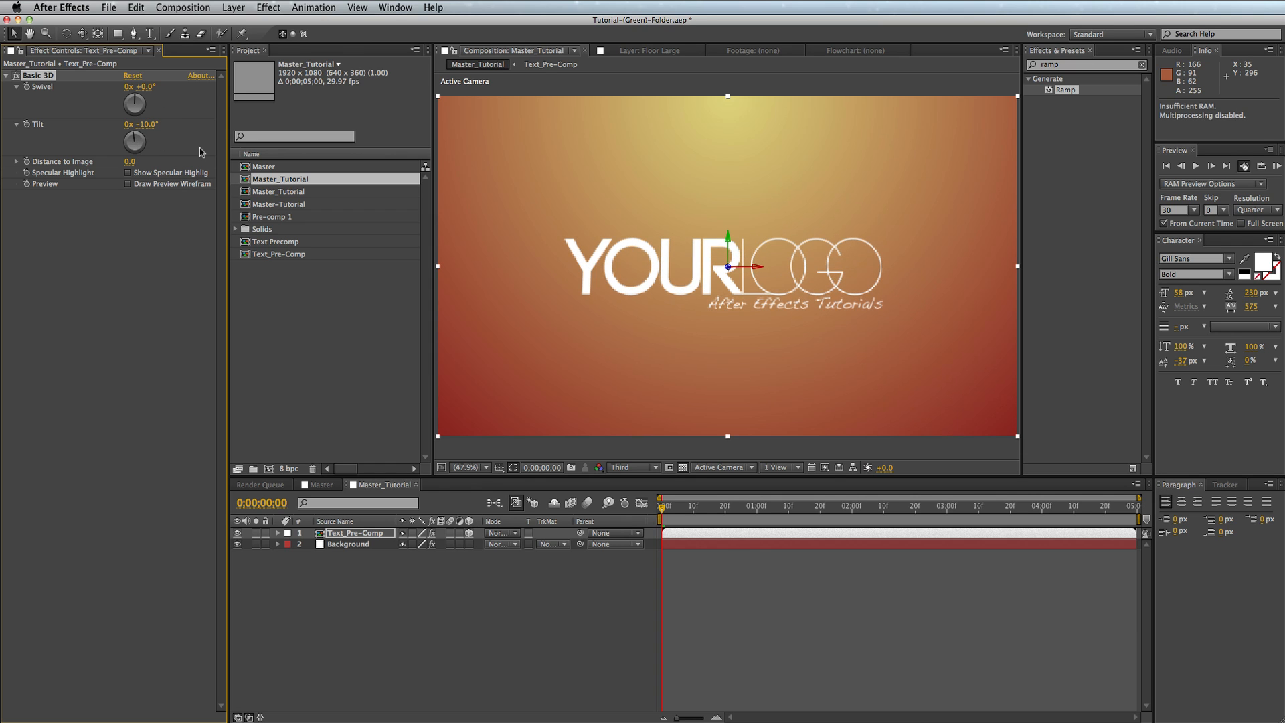
key(super+z)
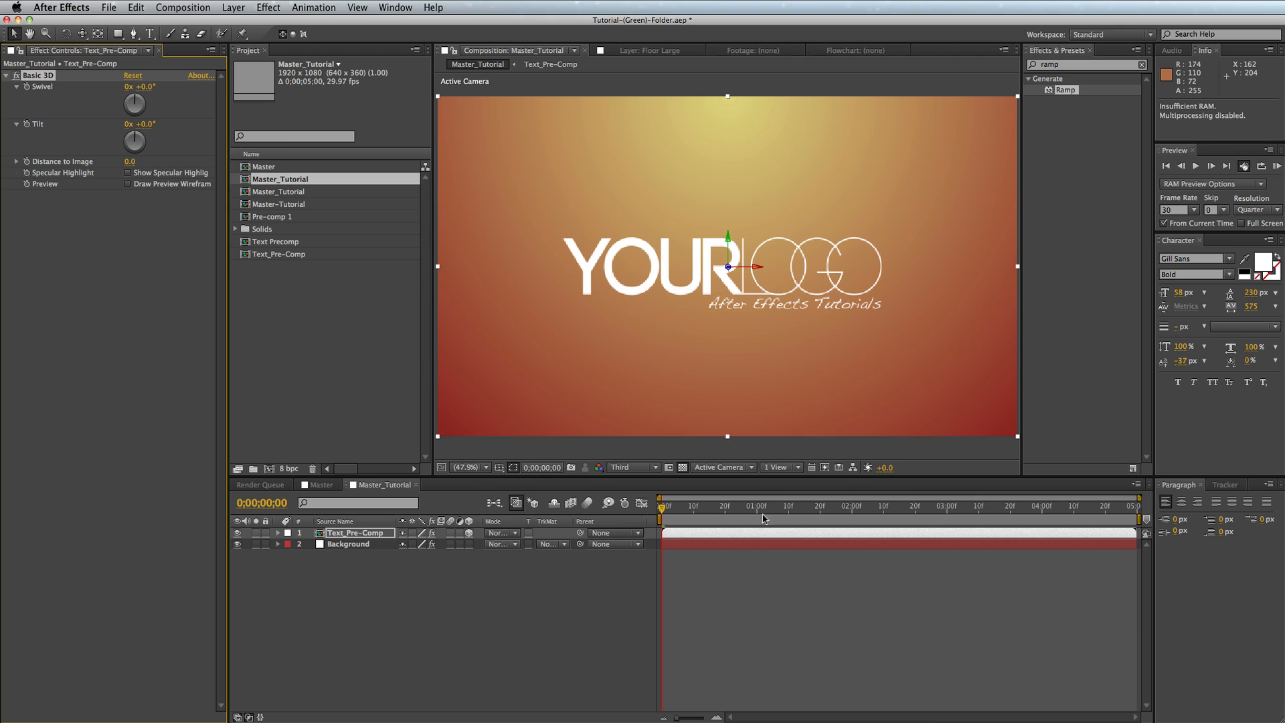
- Set keyframes for Swivel and Tilt at the 1-second mark, keeping both at 0°
click(729, 510)
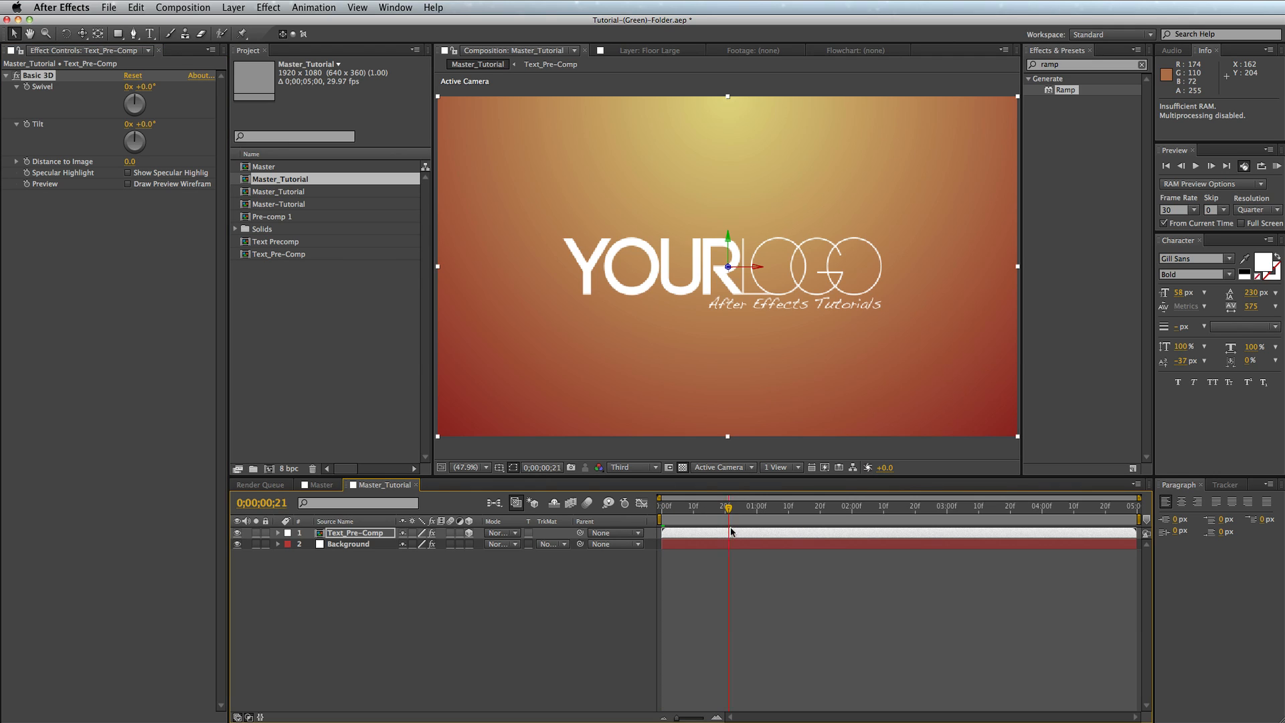
drag(731, 532, 756, 513)
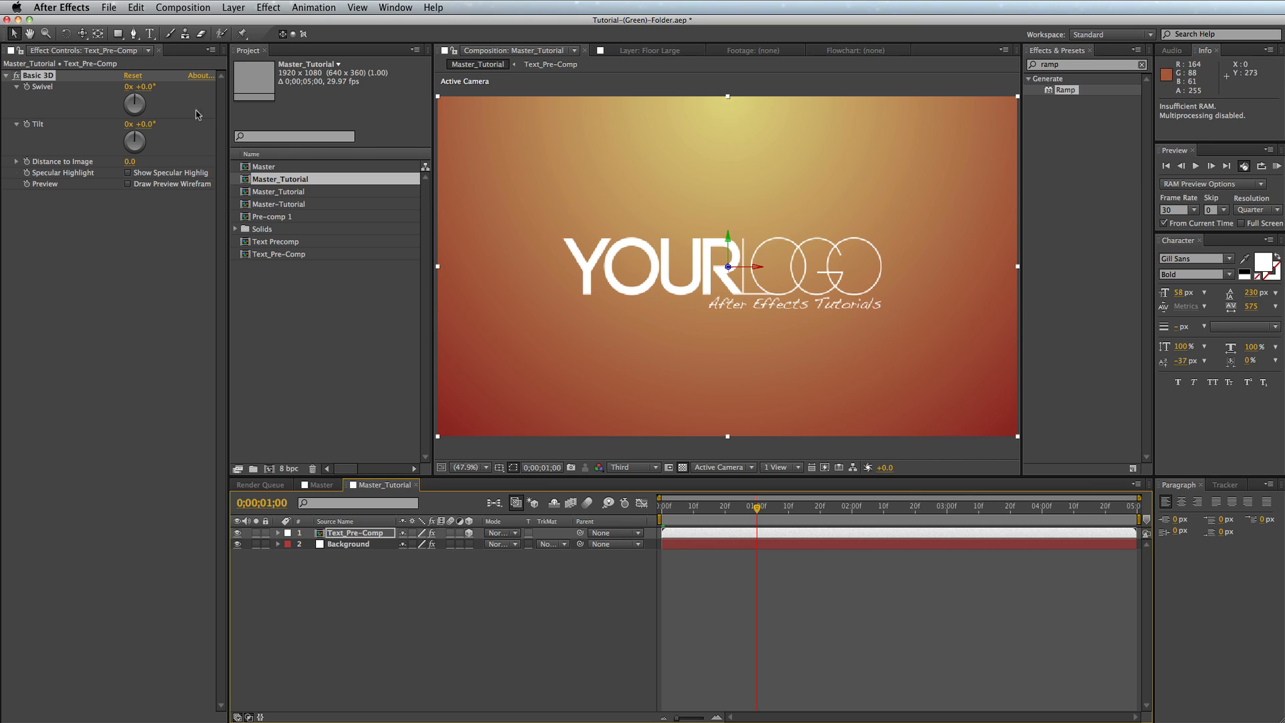
click(26, 88)
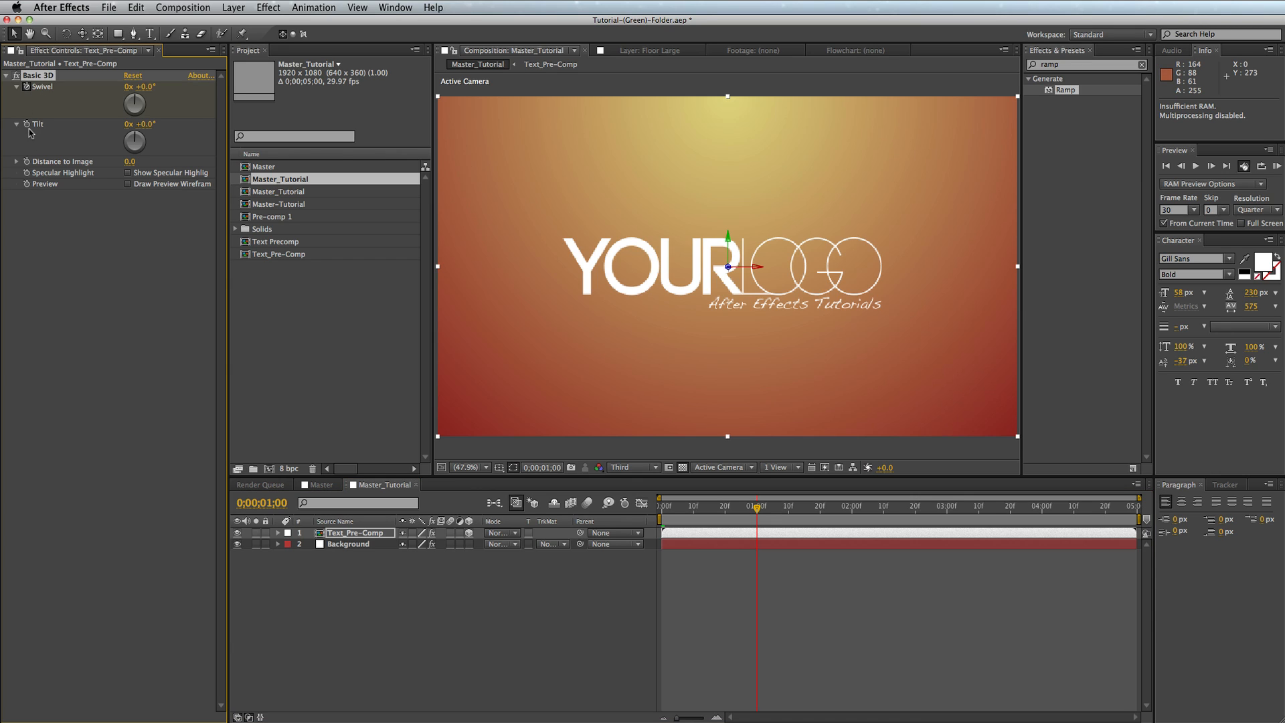
click(26, 124)
- Set Swivel and Tilt to 90° at the start of the timeline, RAM preview the animation and return to the first frame
drag(720, 508, 626, 508)
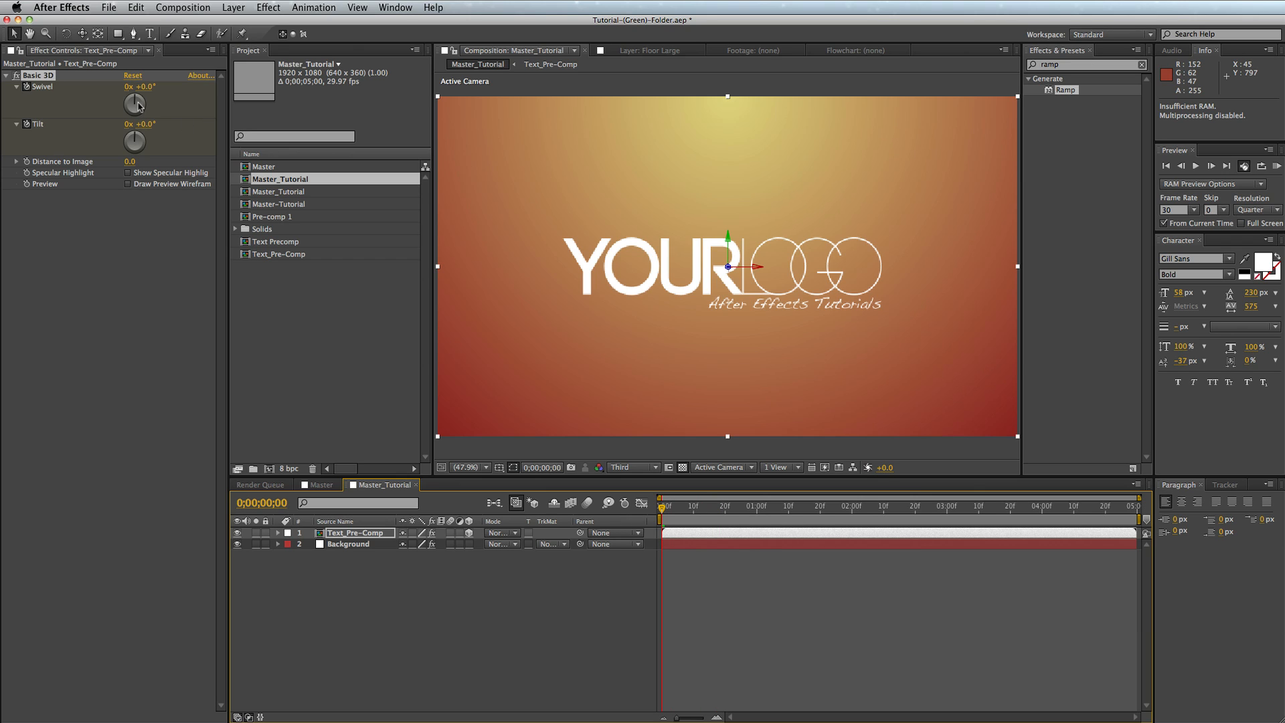
drag(138, 106, 143, 144)
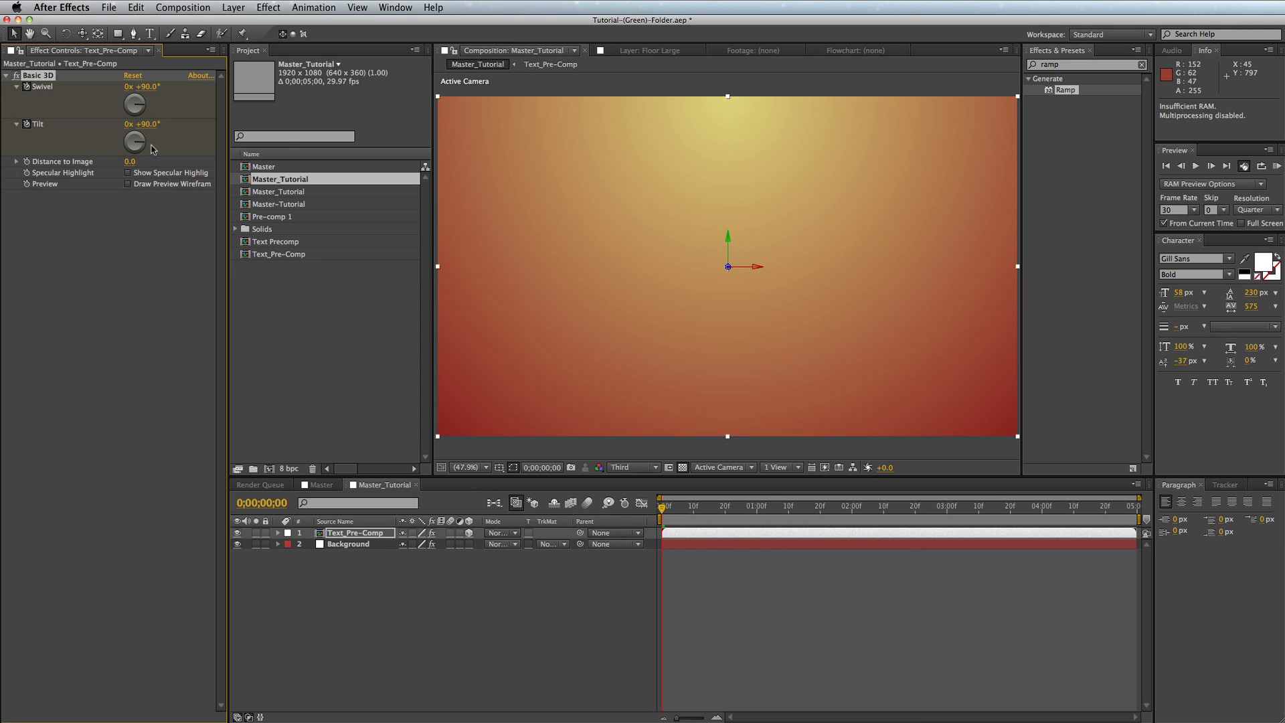
click(1277, 168)
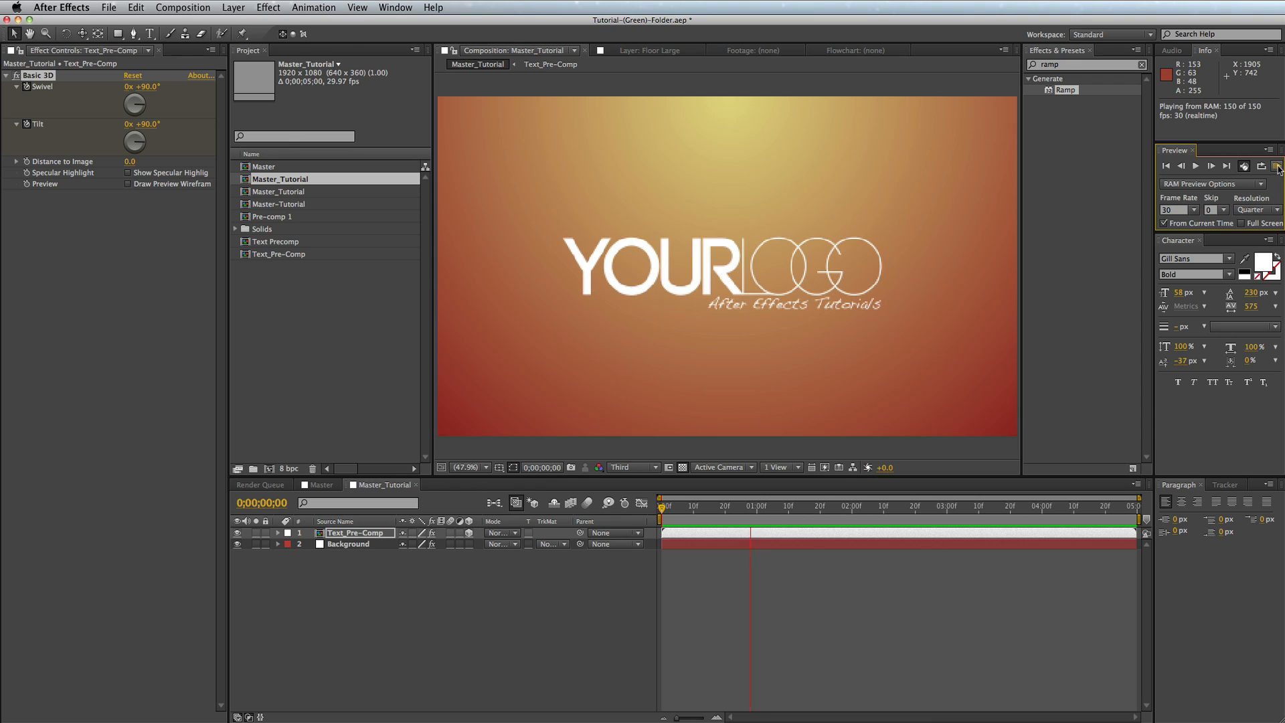
drag(754, 509, 602, 523)
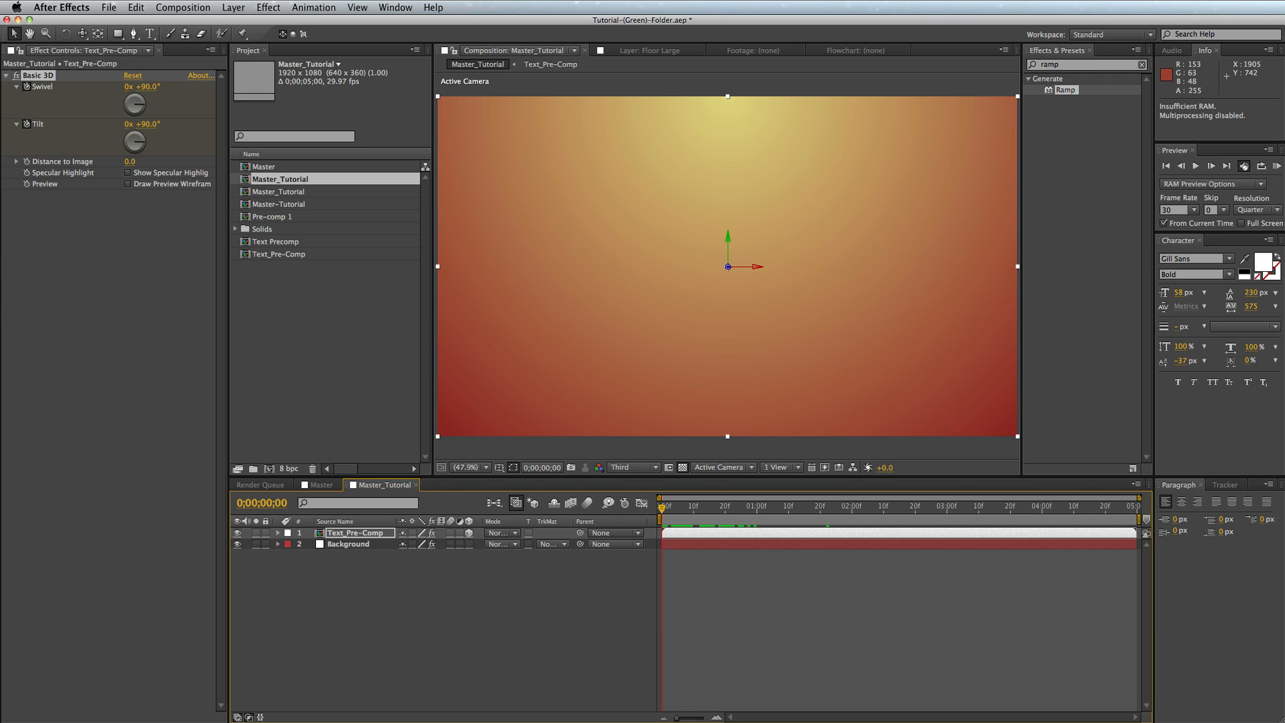
- Switch to Safari and look through the Motion Graphics Exchange expressions page for the Inertial Bounce code
click(1282, 722)
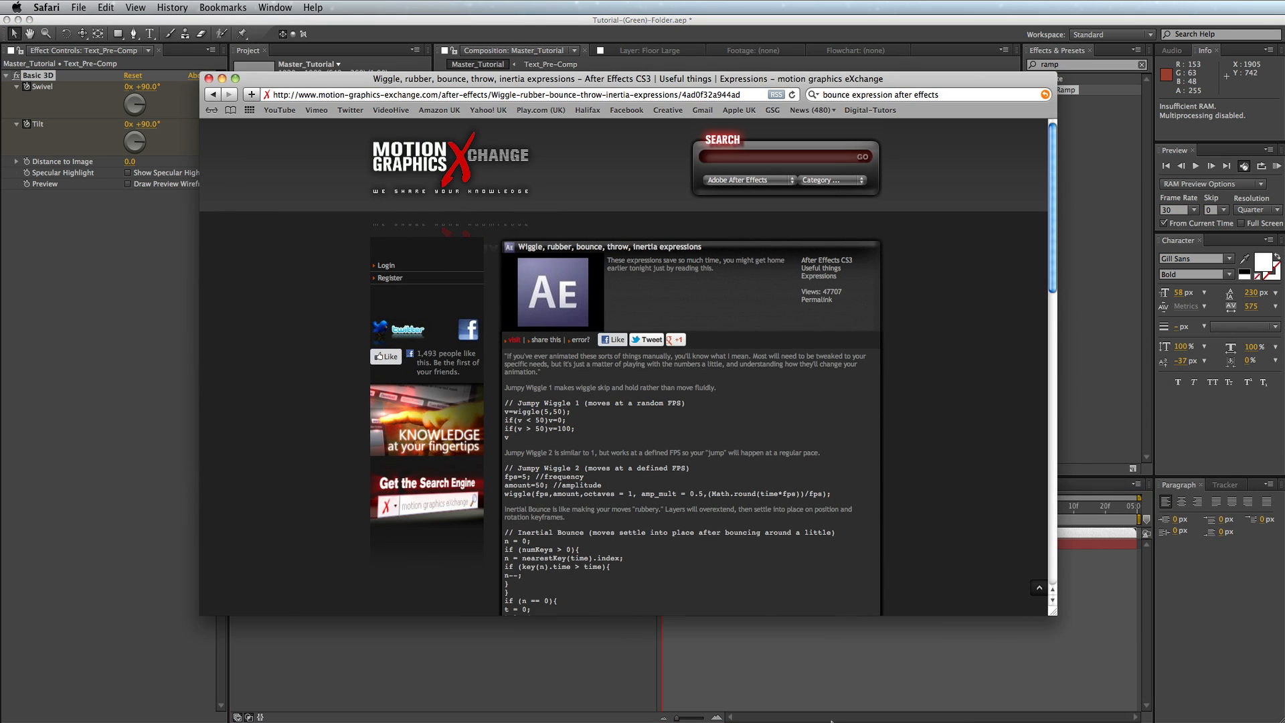
click(957, 96)
drag(960, 94, 734, 95)
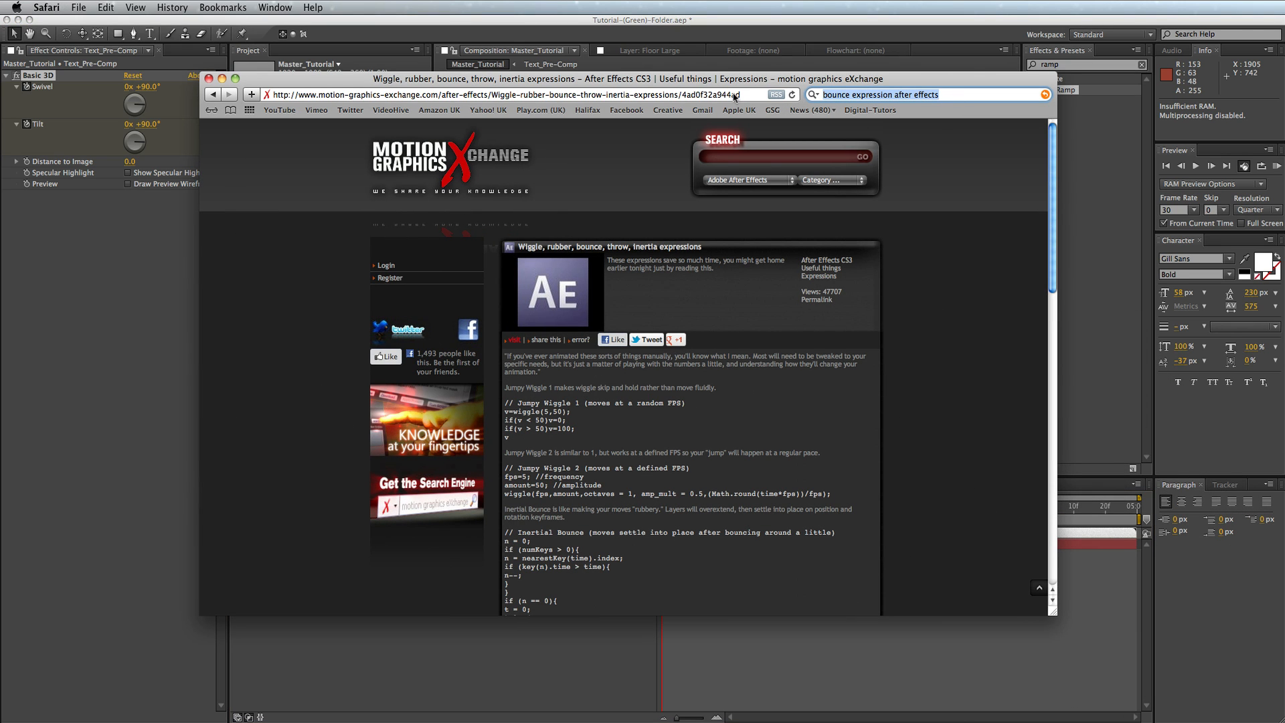
click(918, 420)
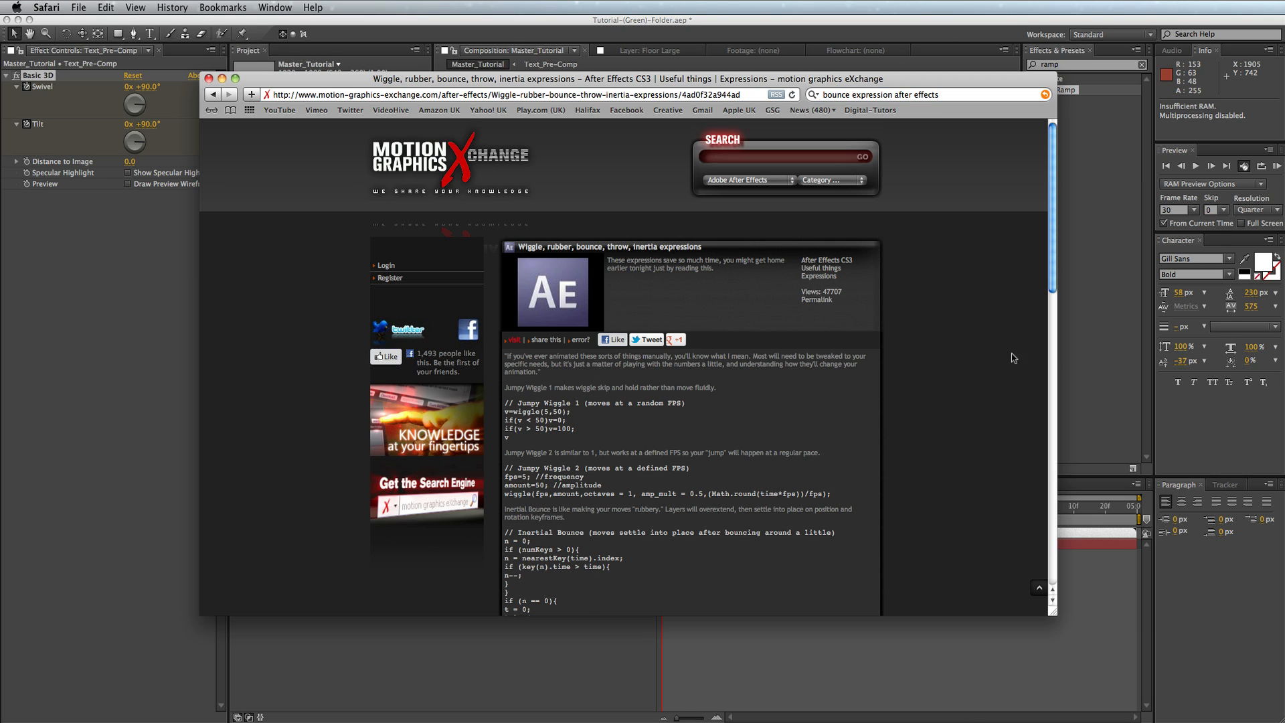
scroll(694, 415, down, 1)
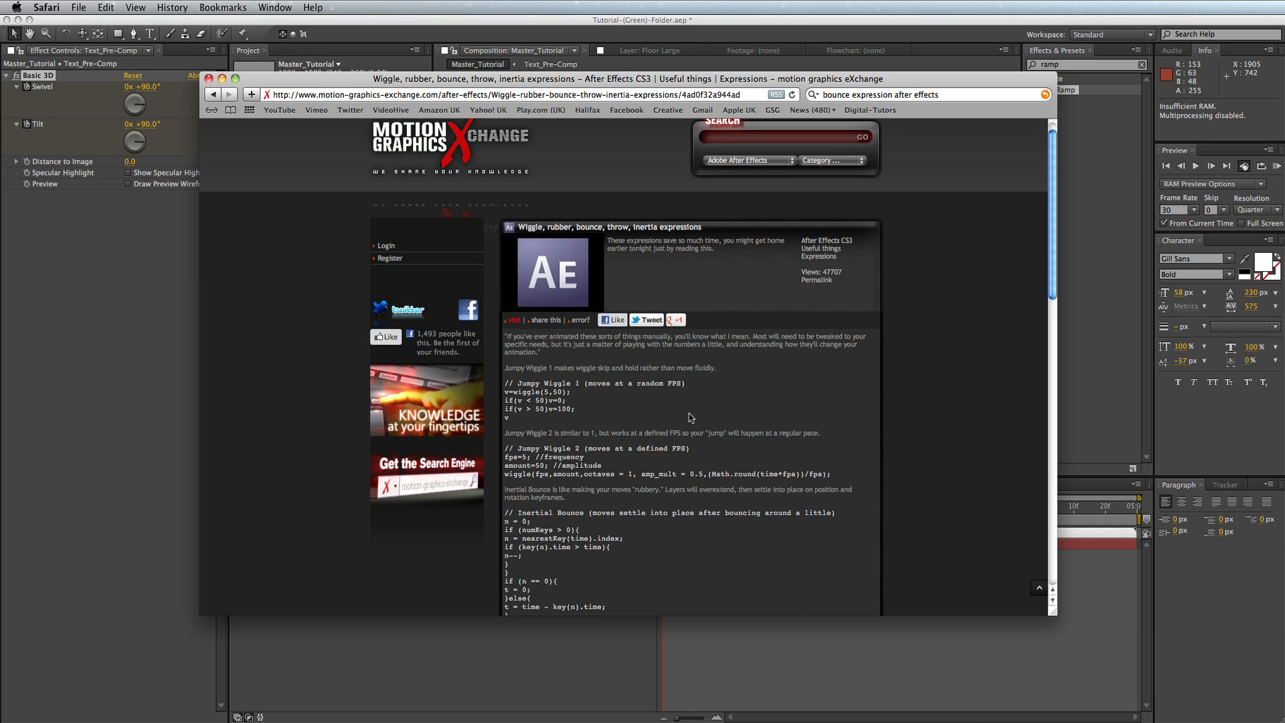
scroll(685, 426, down, 3)
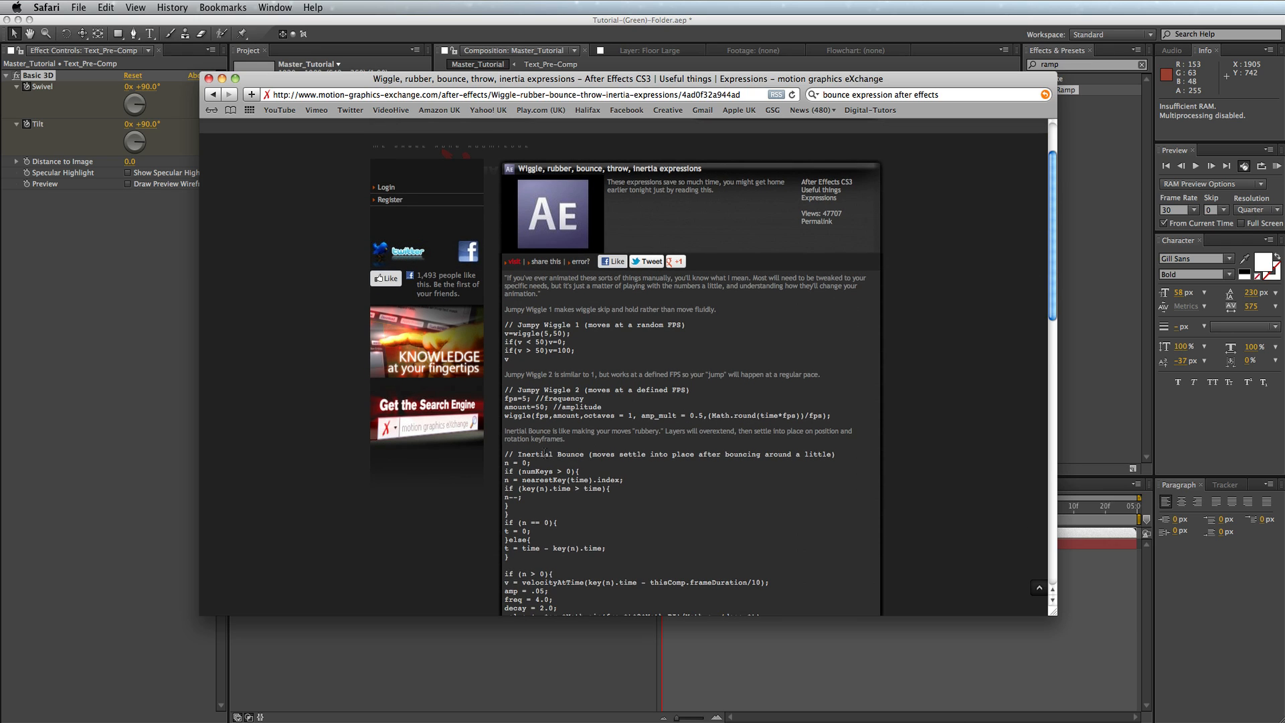
scroll(556, 452, down, 5)
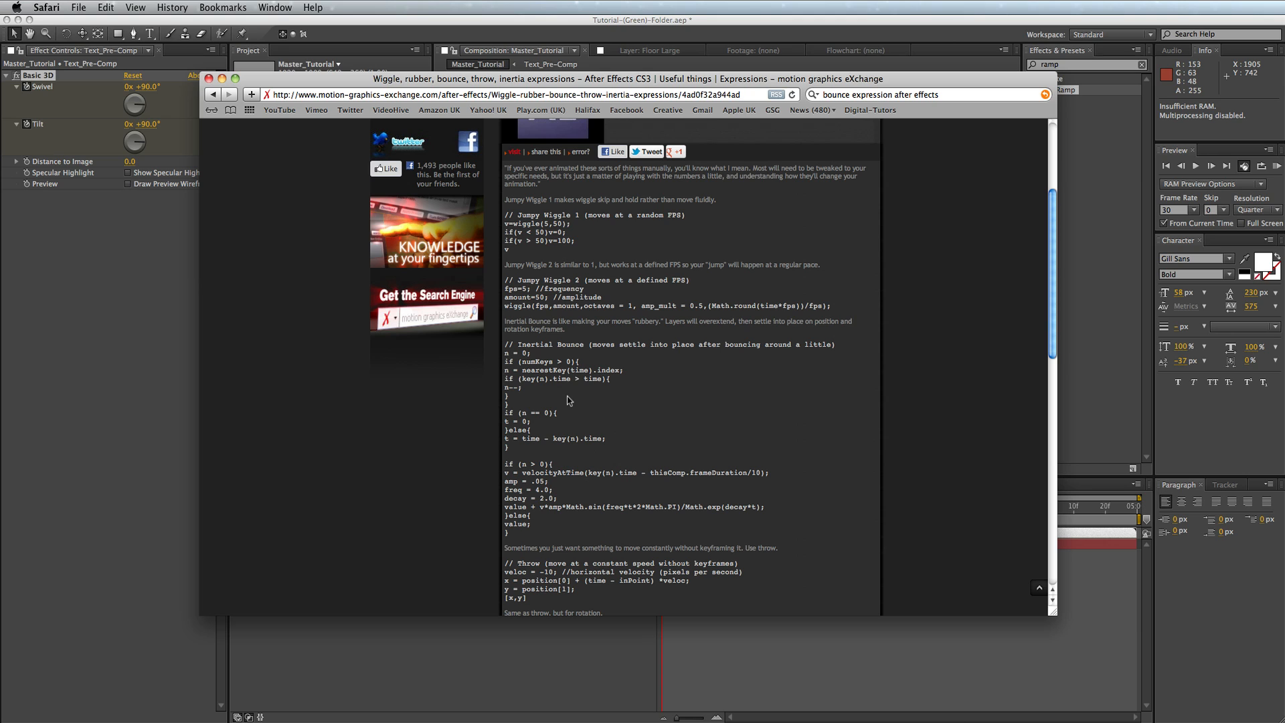
scroll(643, 304, up, 8)
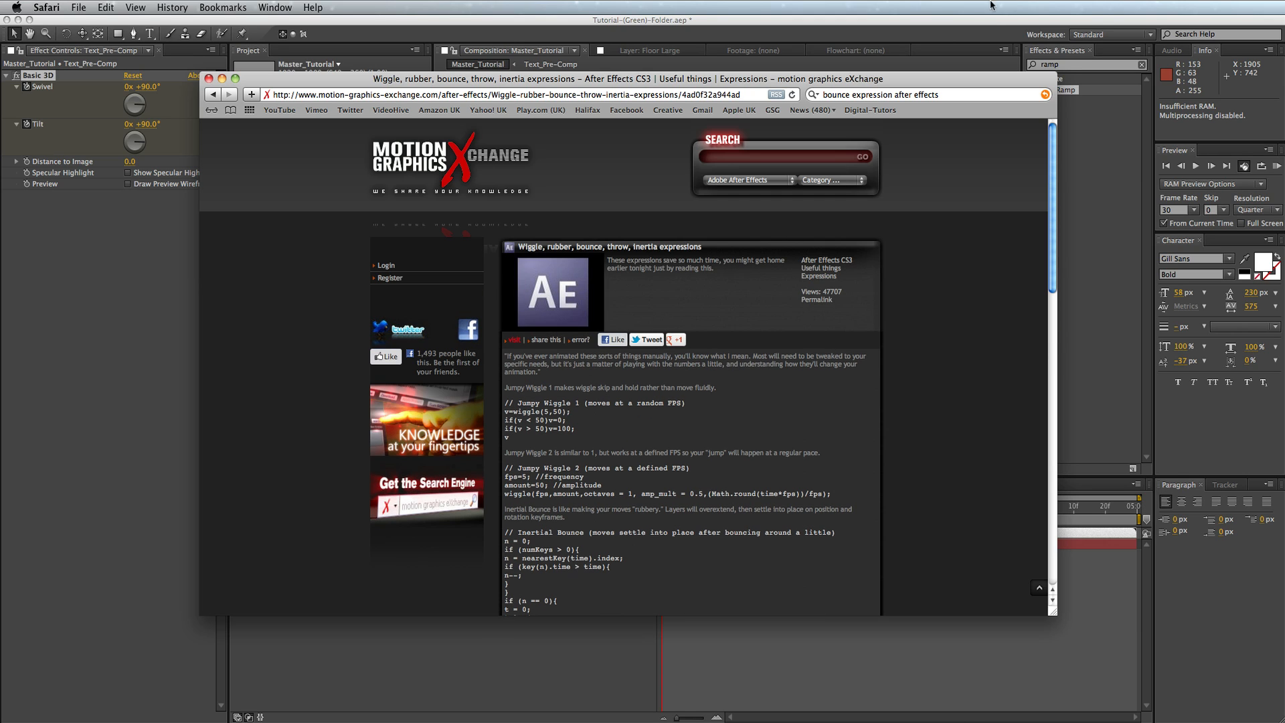
click(957, 95)
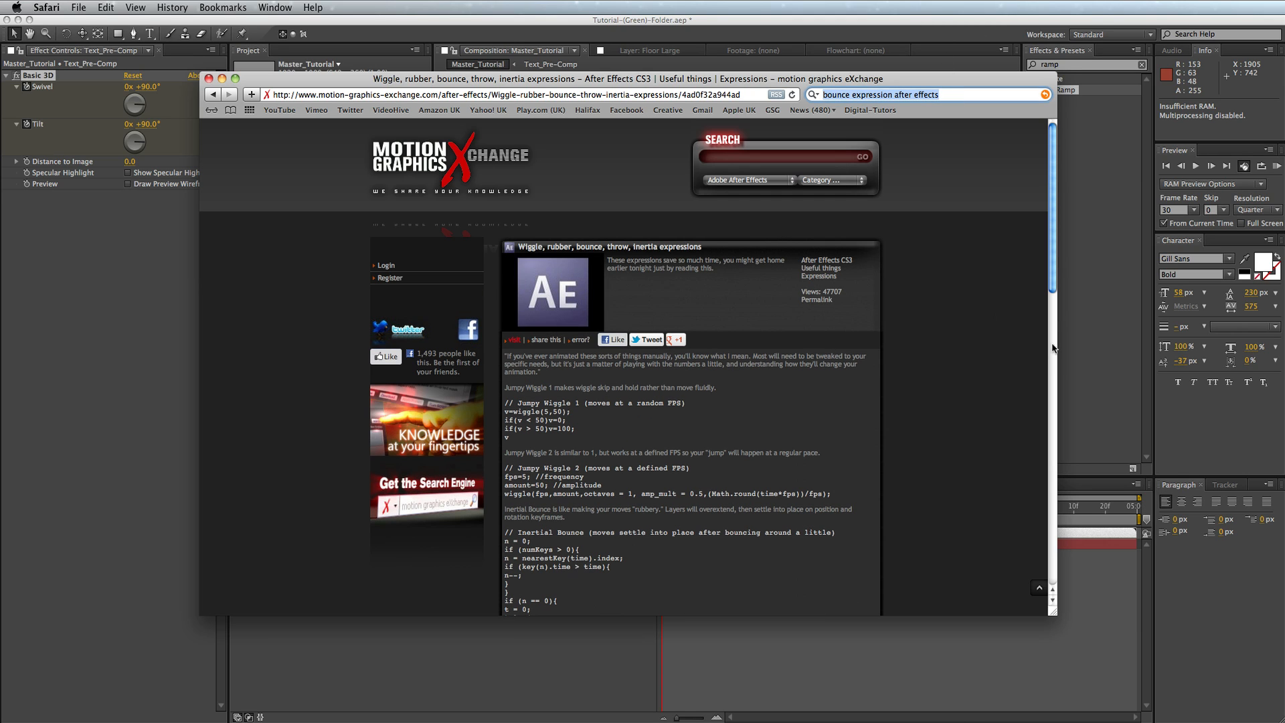
click(950, 328)
scroll(863, 315, down, 1)
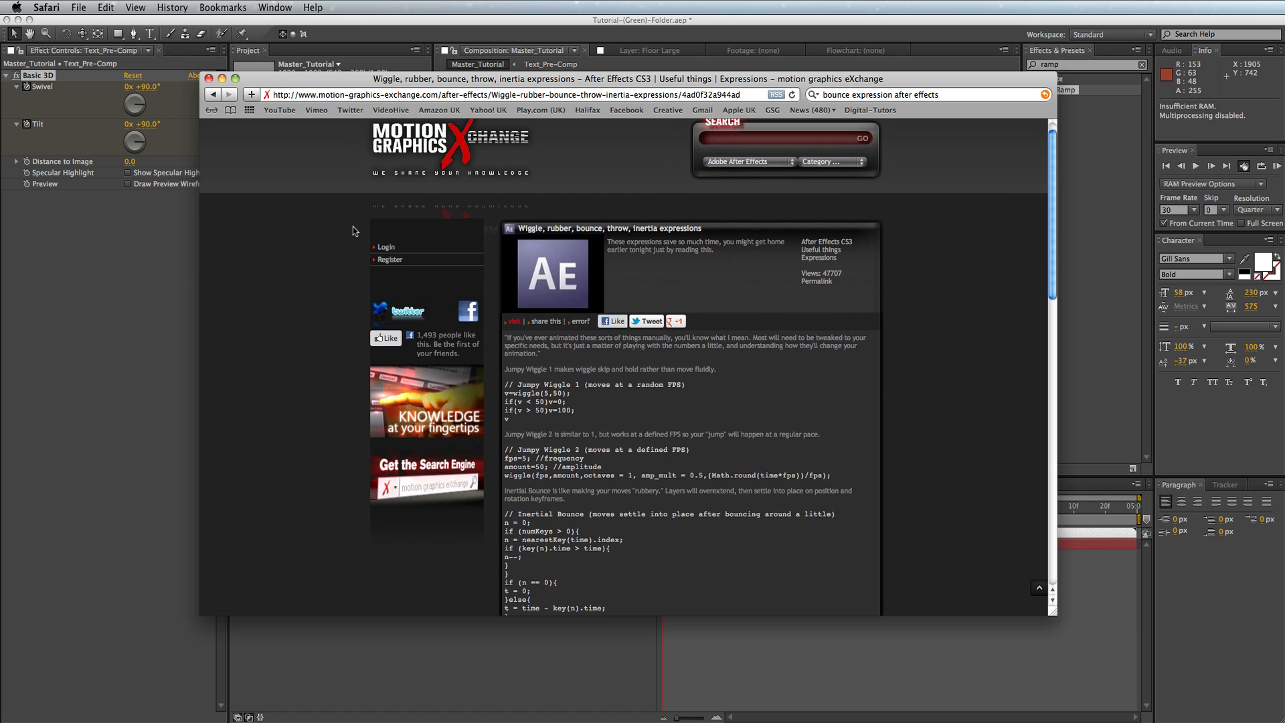
scroll(748, 353, down, 4)
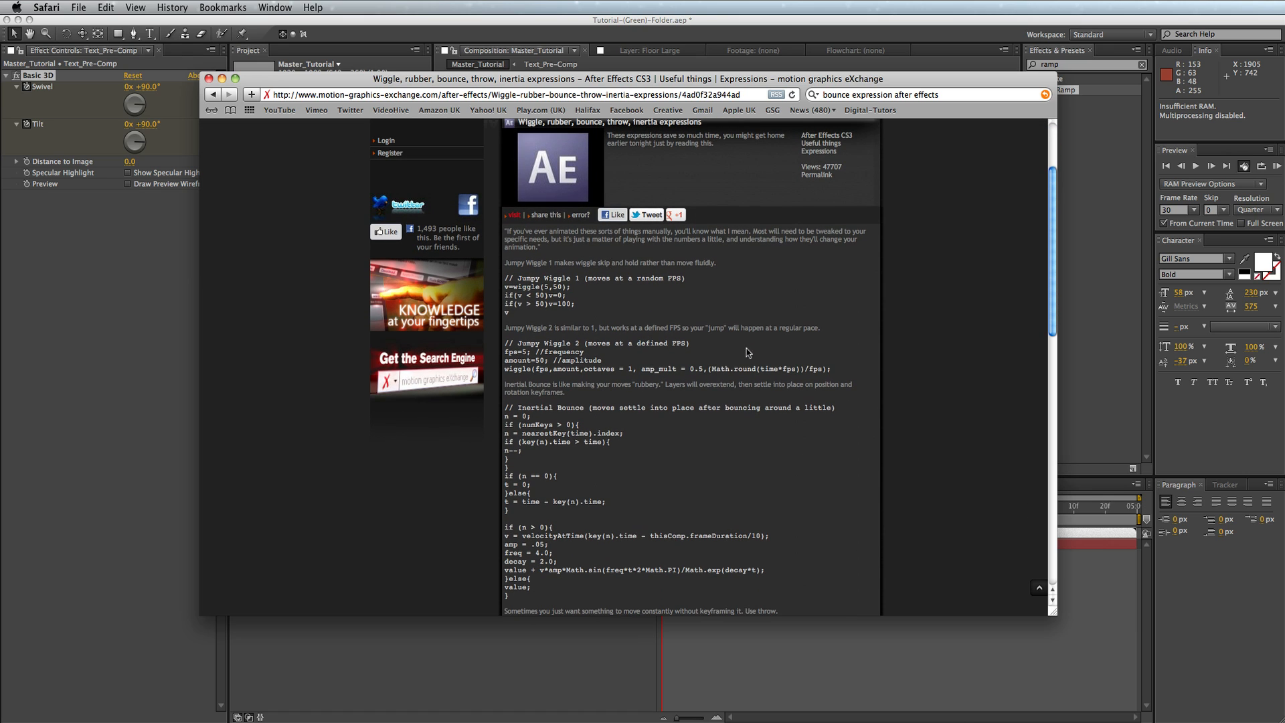
scroll(736, 356, down, 1)
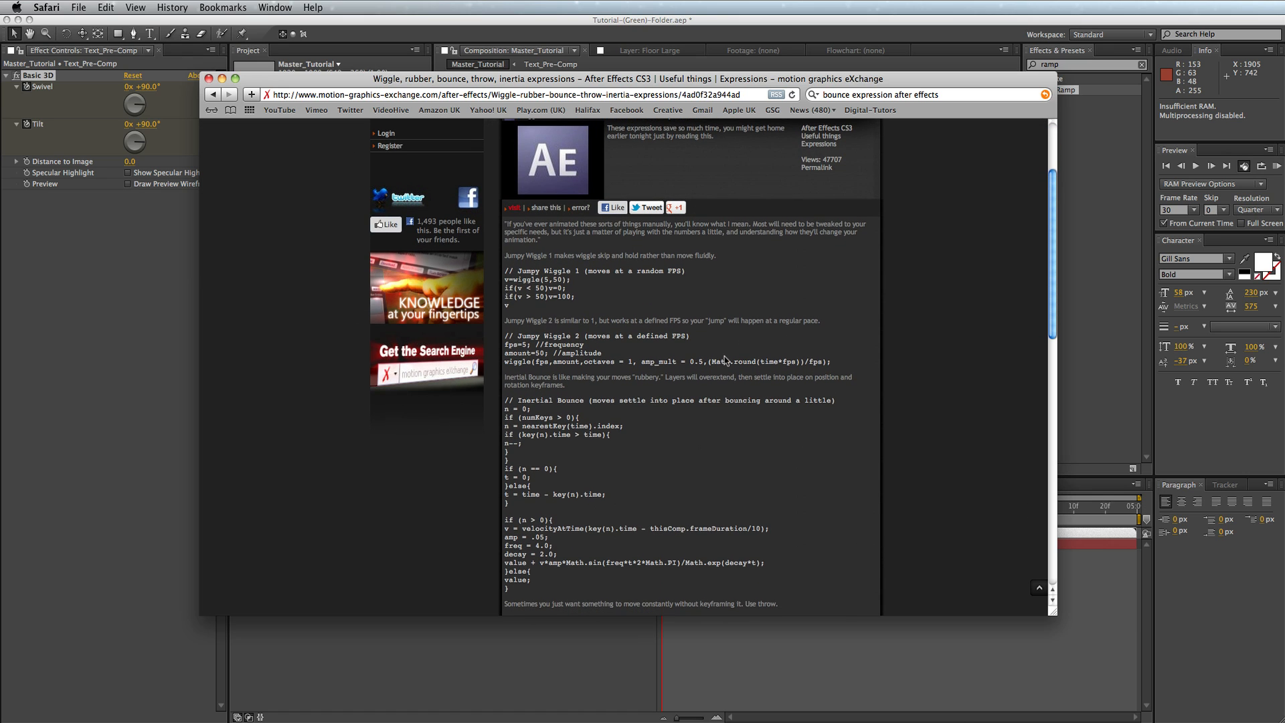
scroll(726, 360, down, 4)
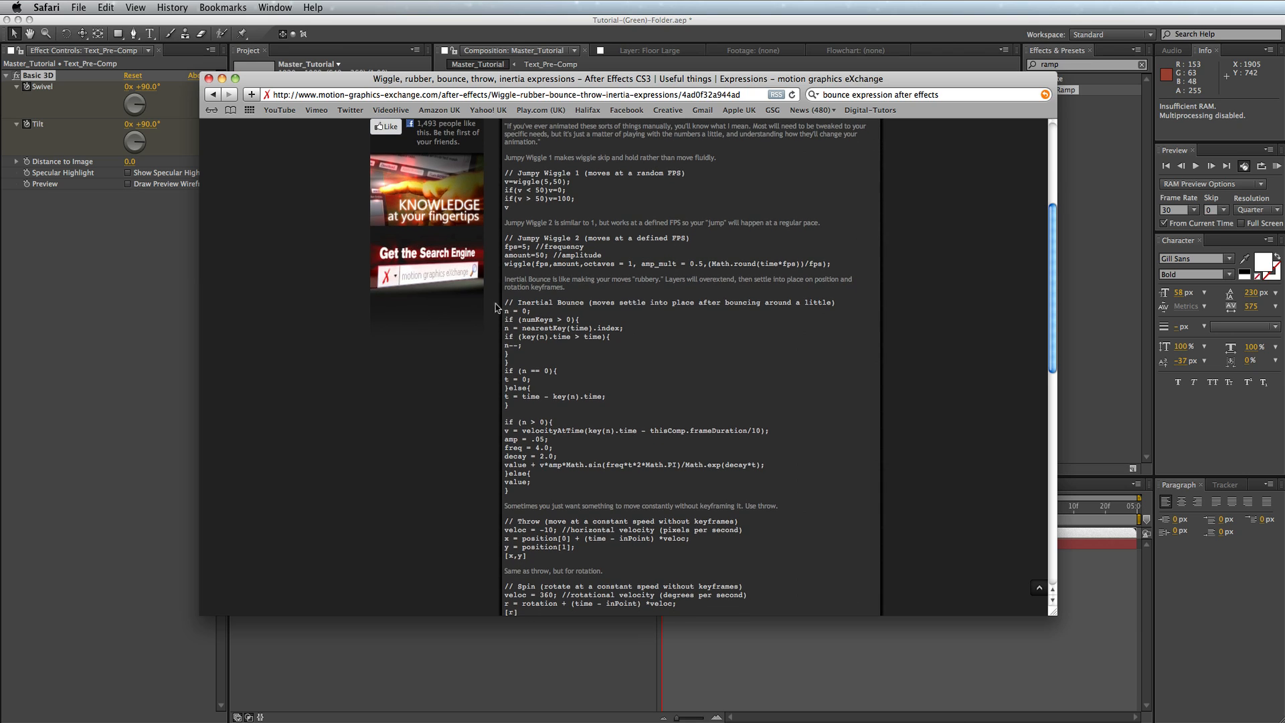
- Copy the entire Inertial Bounce expression, including its comment line, and switch back to After Effects
drag(505, 301, 655, 494)
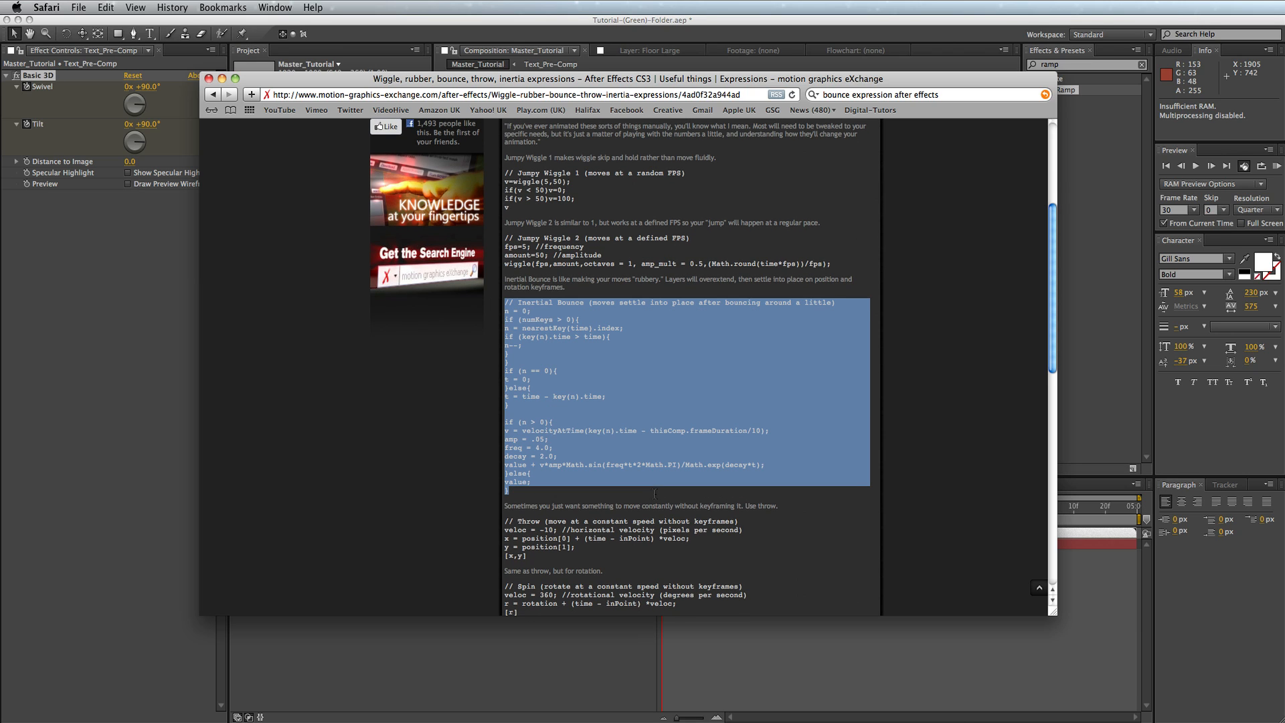
right_click(670, 393)
click(694, 452)
click(101, 361)
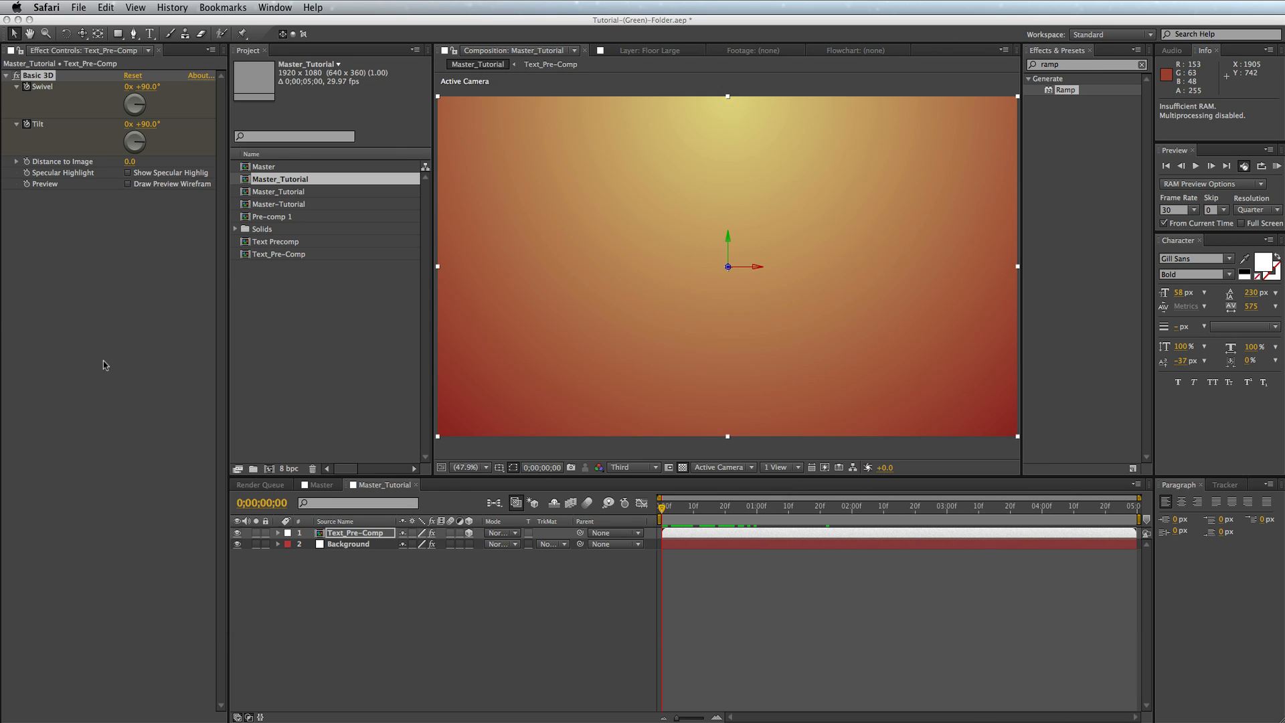
- Reveal the keyframed properties of Text_Pre-Comp and replace Swivel's default expression with the copied Inertial Bounce code
click(351, 534)
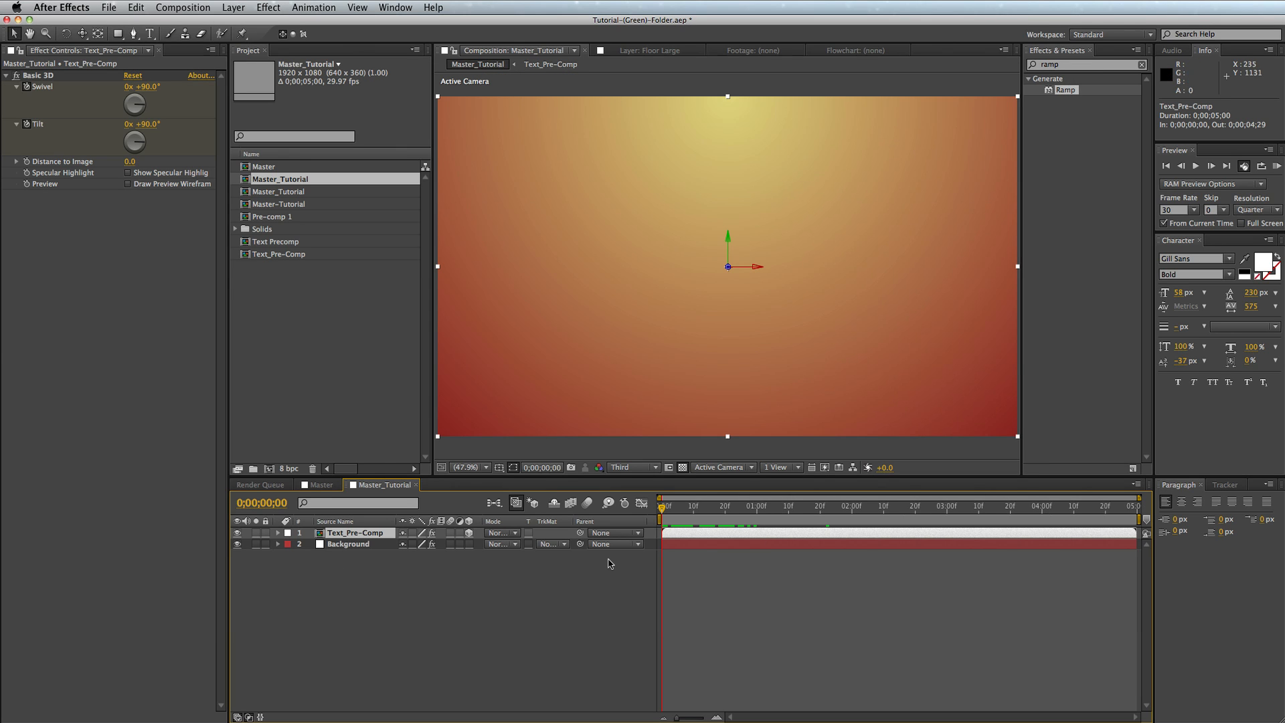
key(u)
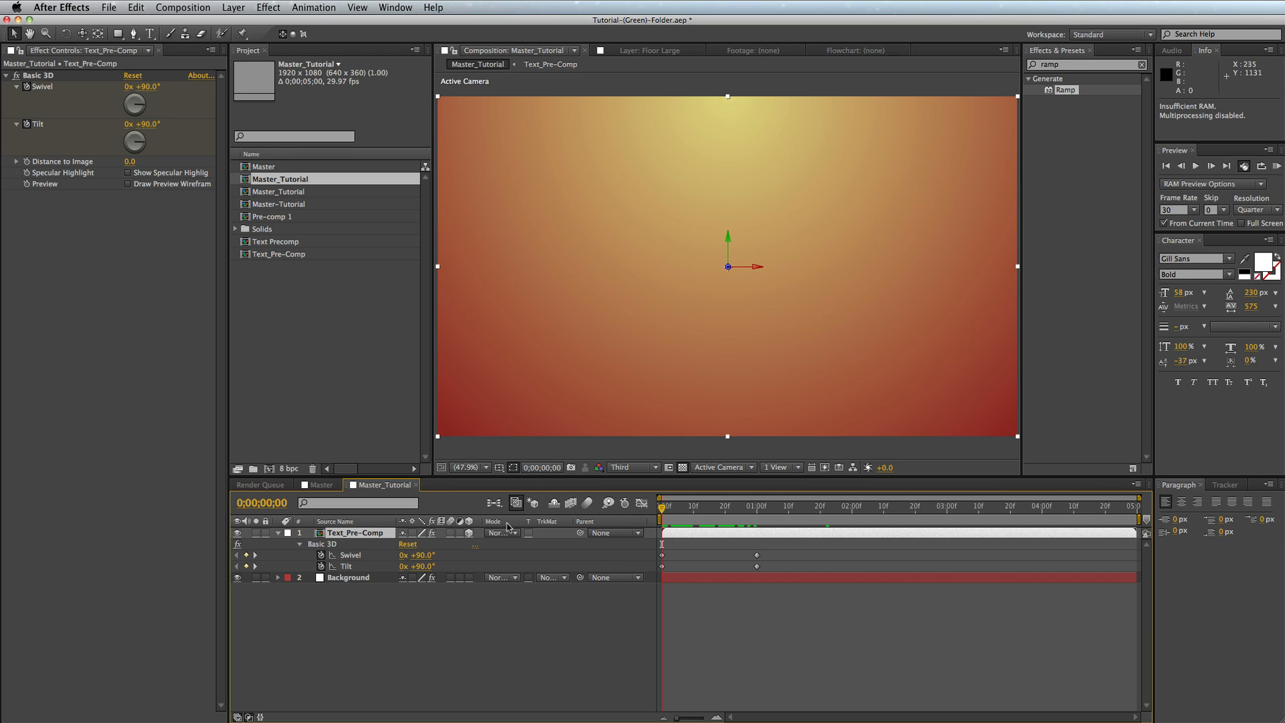
alt+click(321, 555)
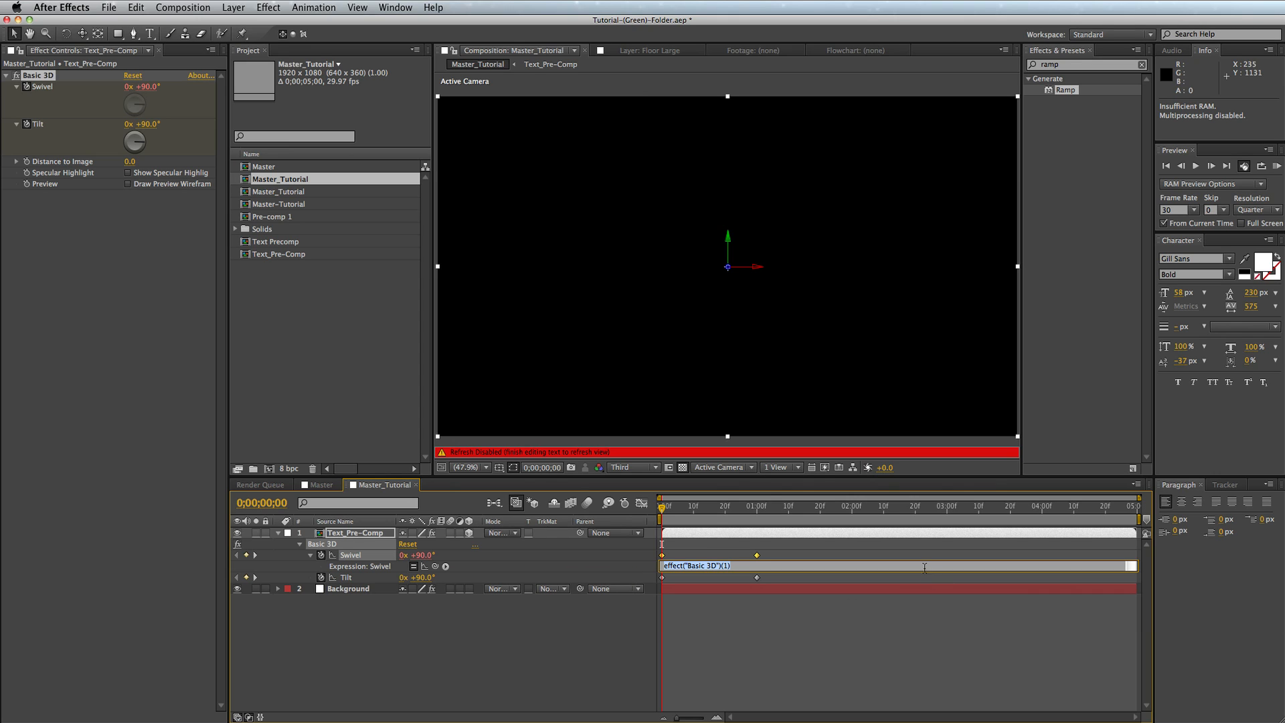
right_click(823, 577)
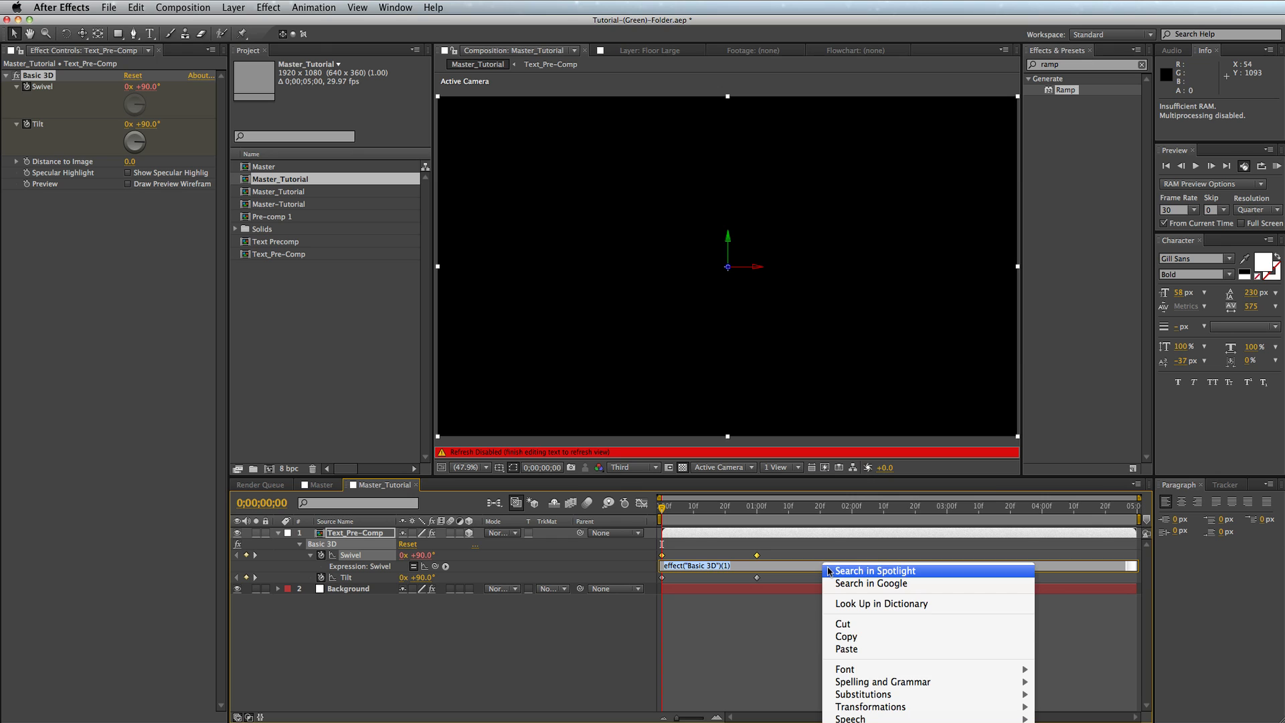
click(893, 650)
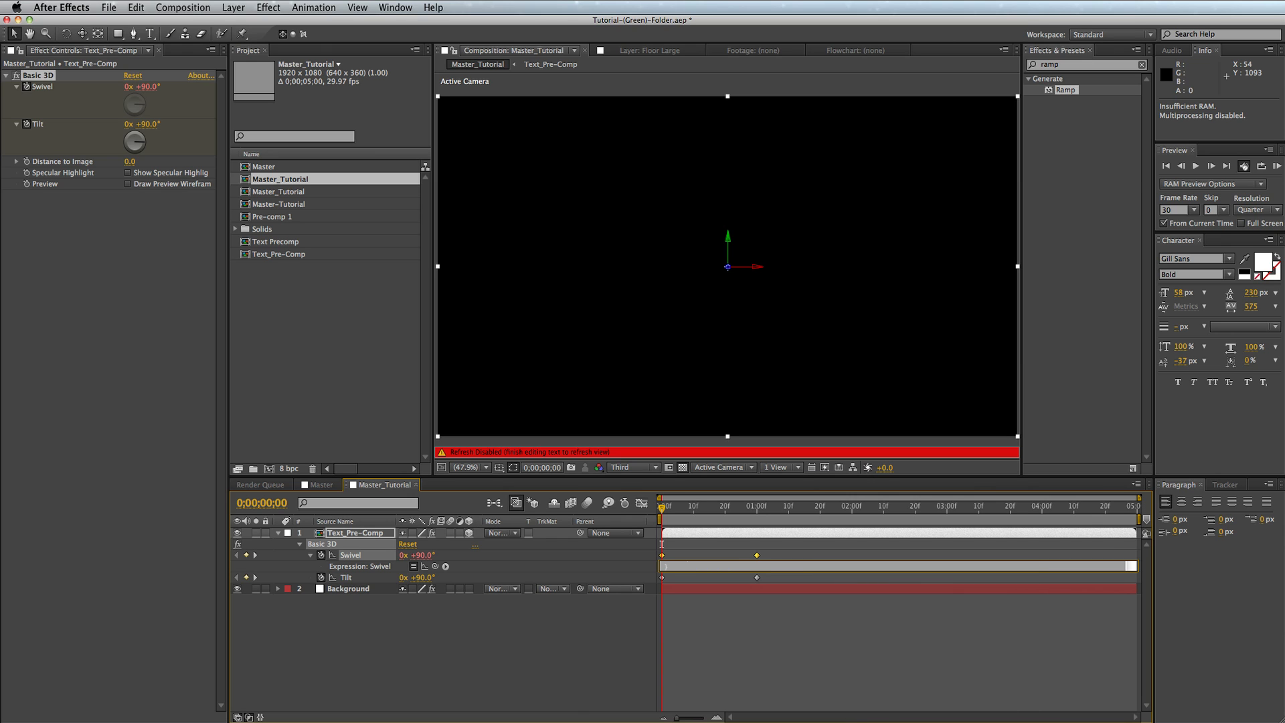
key(super+Tab)
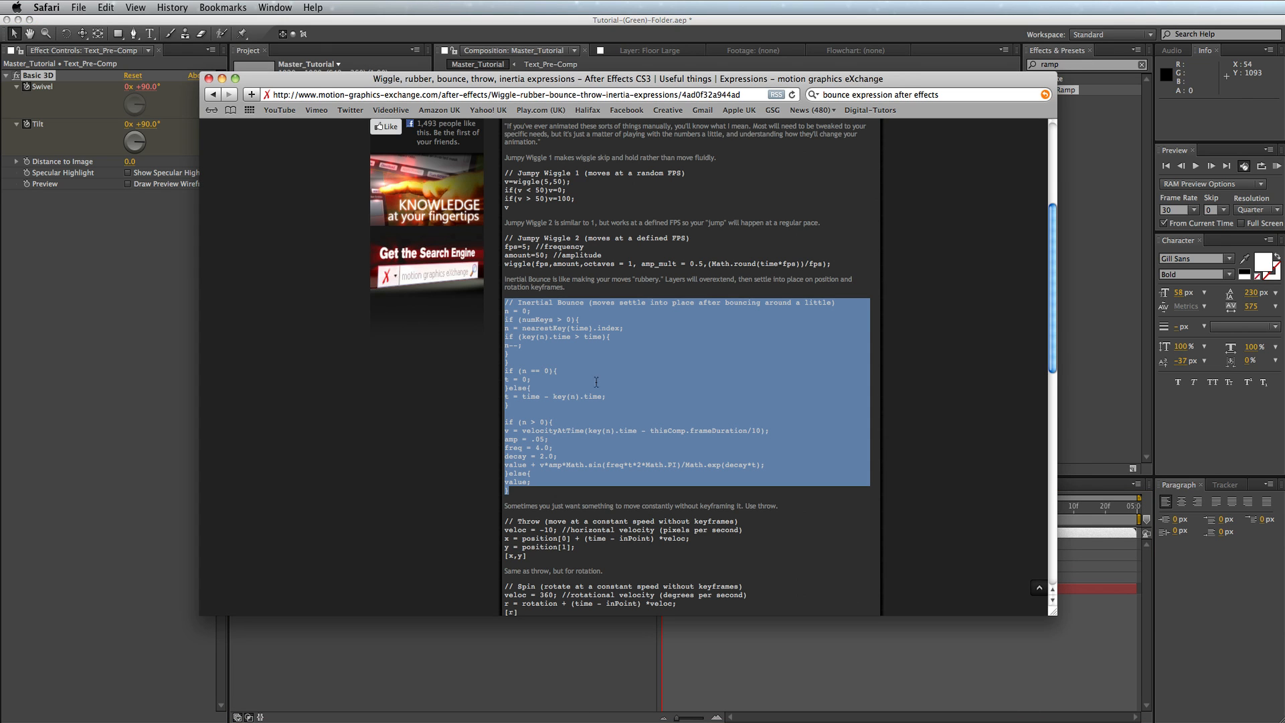
click(885, 682)
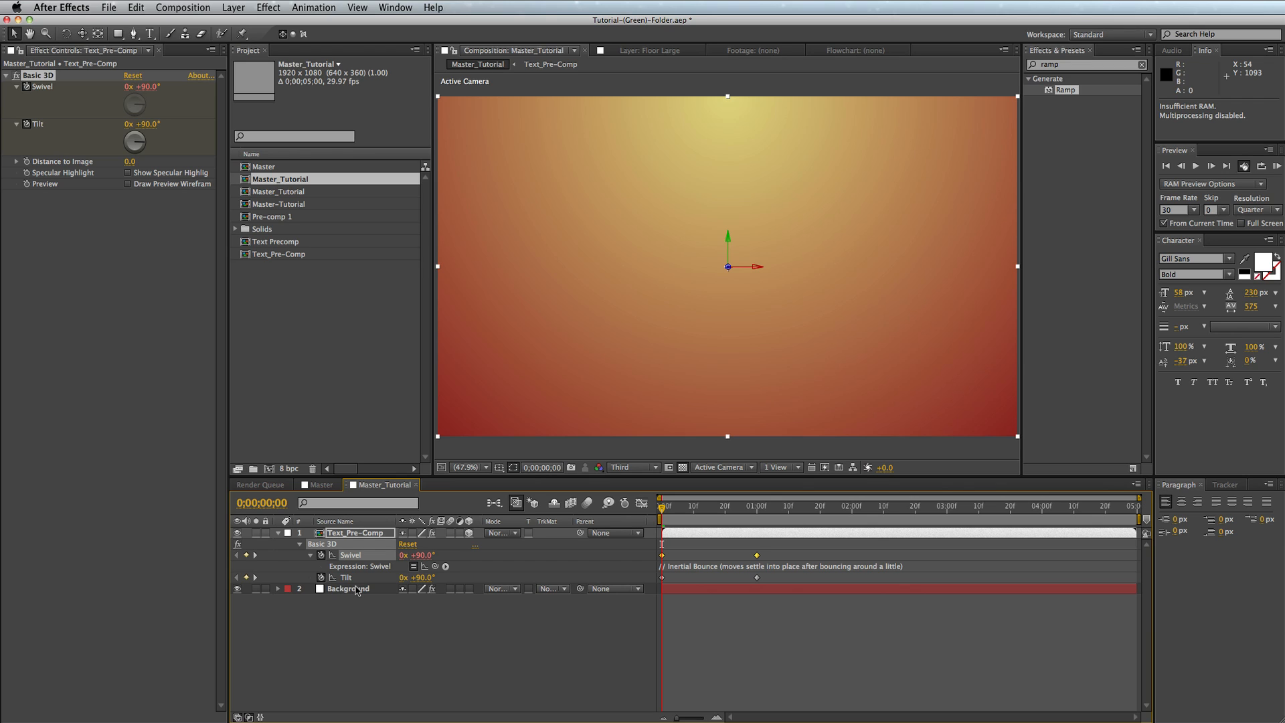
- Add an expression to Text_Pre-Comp's Tilt and replace its default code with the copied Inertial Bounce expression
alt+click(320, 577)
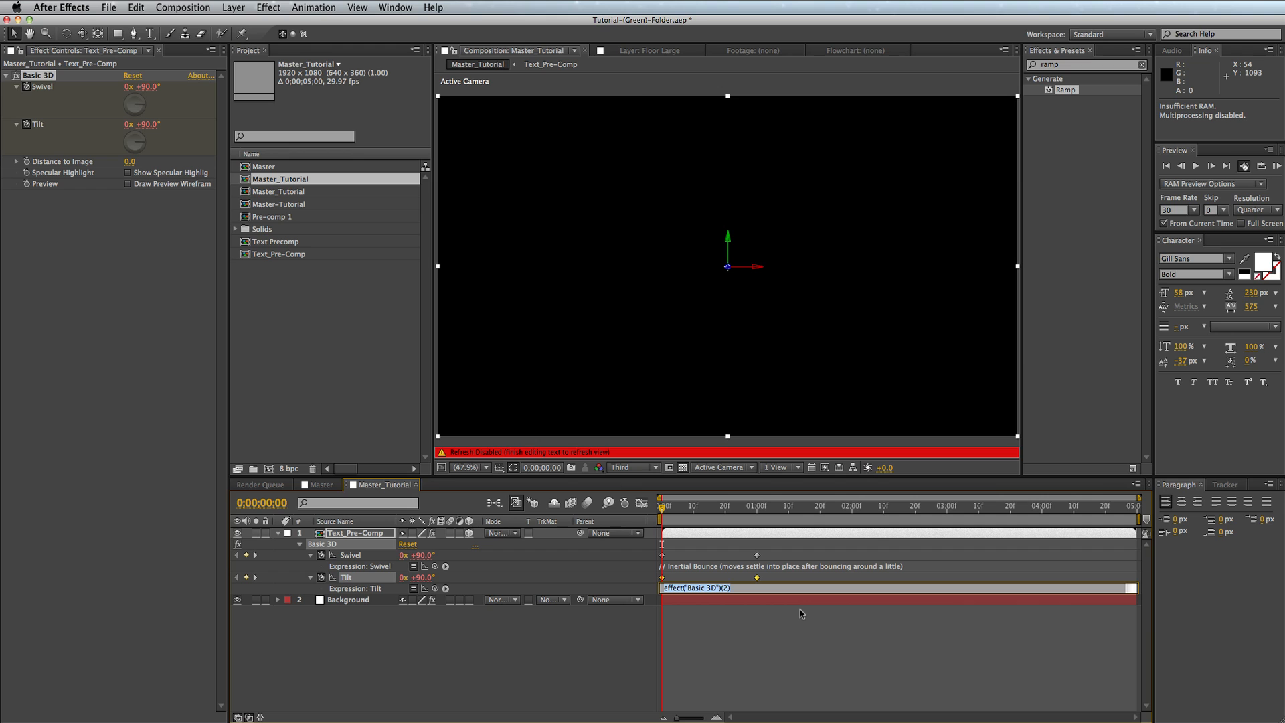
key(BackSpace)
key(super+v)
click(776, 645)
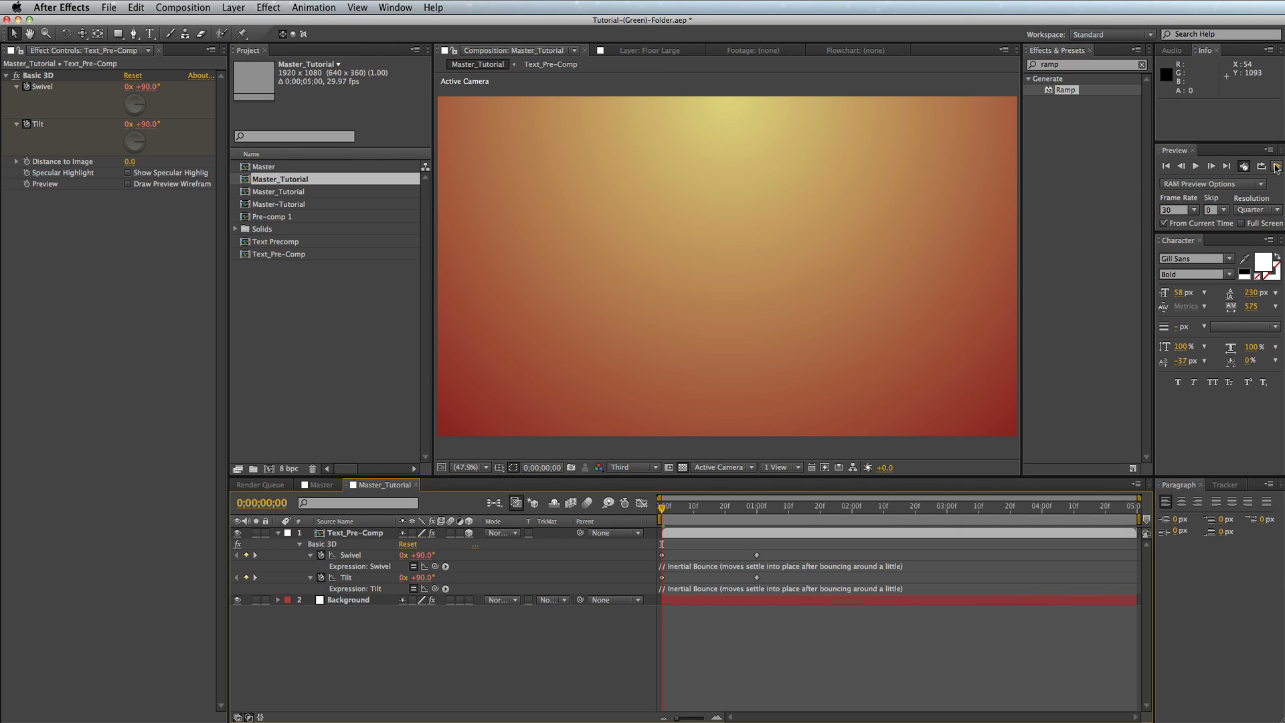
- RAM preview the bouncing logo, stop playback and end the work area at 0;00;03;05
click(1277, 167)
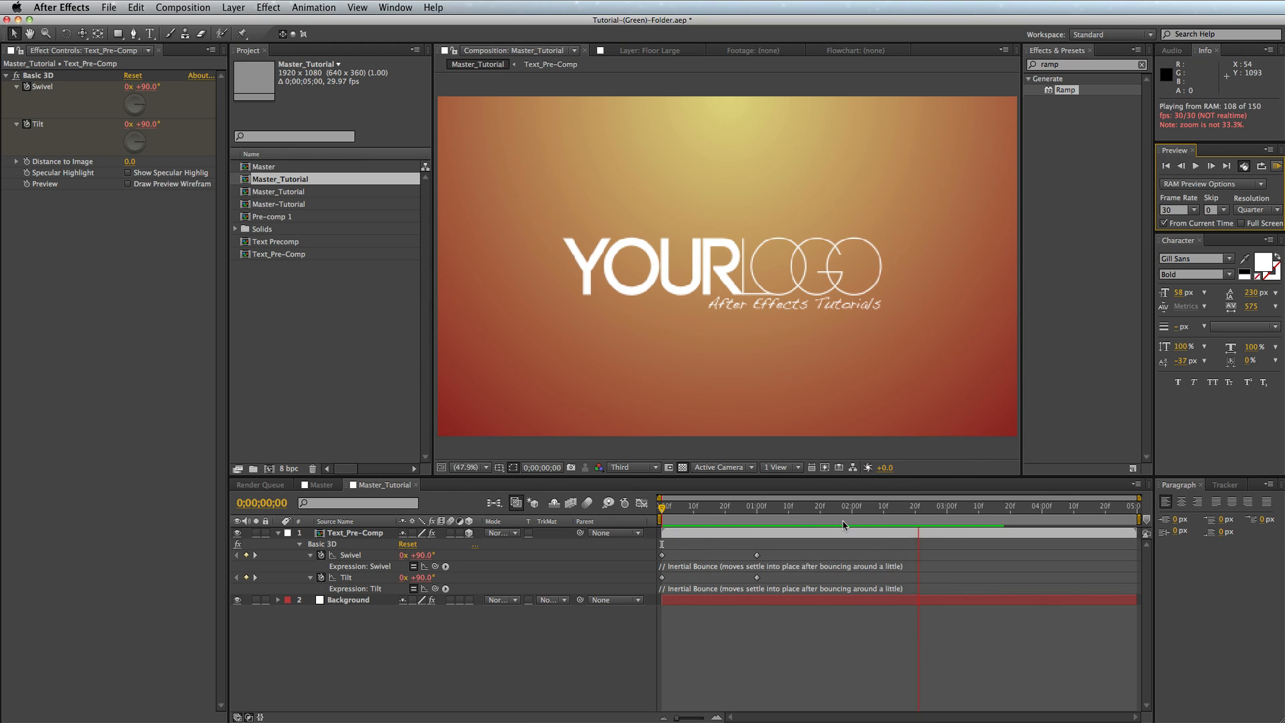
key(space)
key(n)
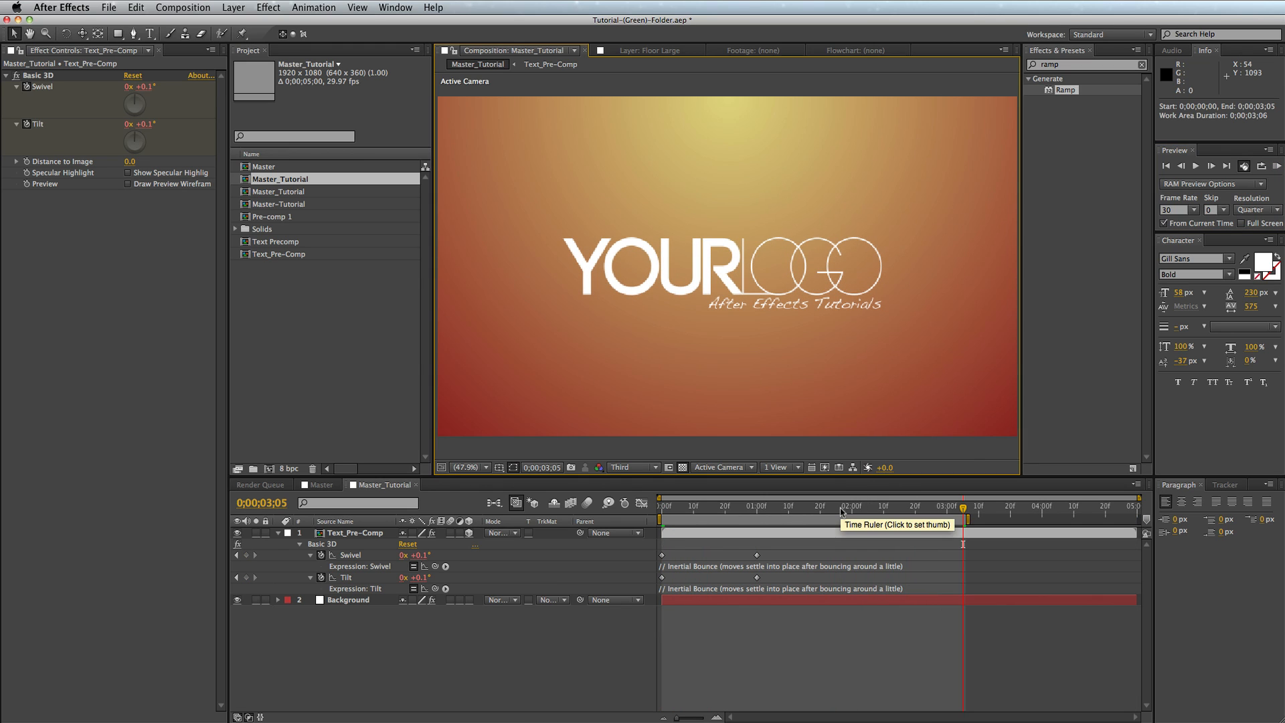
- RAM preview the animation from 0;00;03;05 and again from the first frame
click(1277, 166)
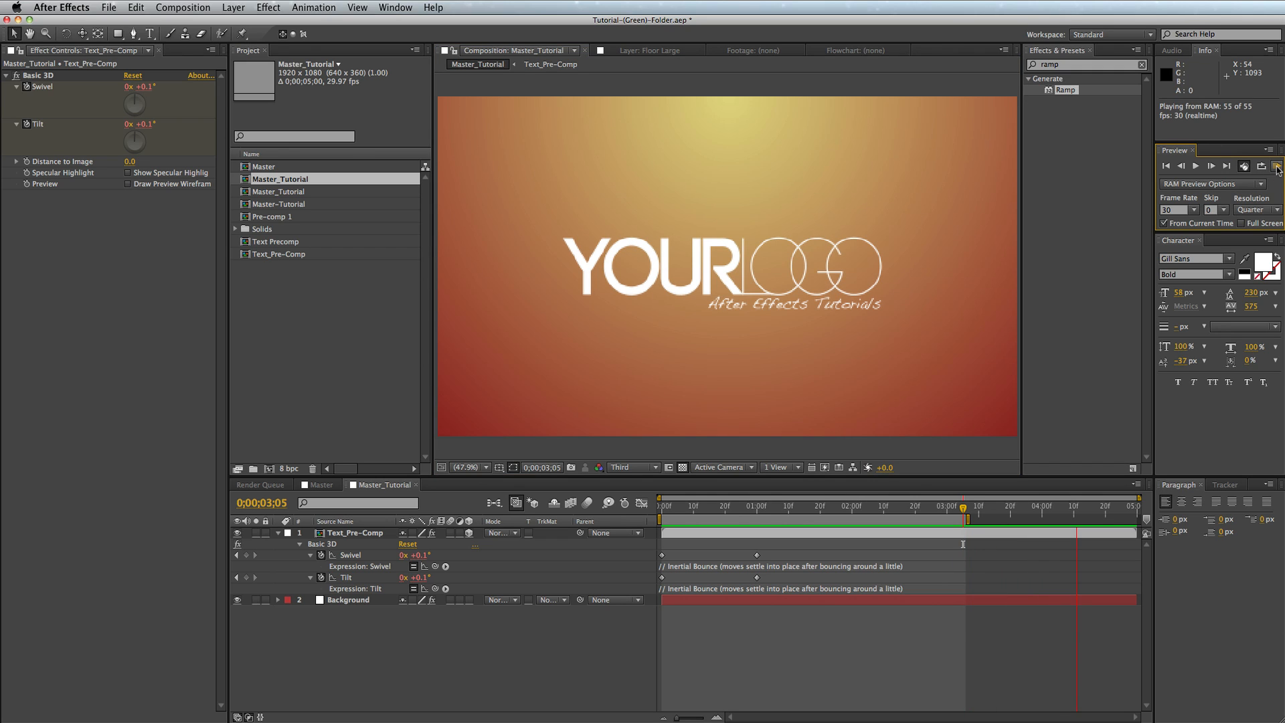
click(1278, 170)
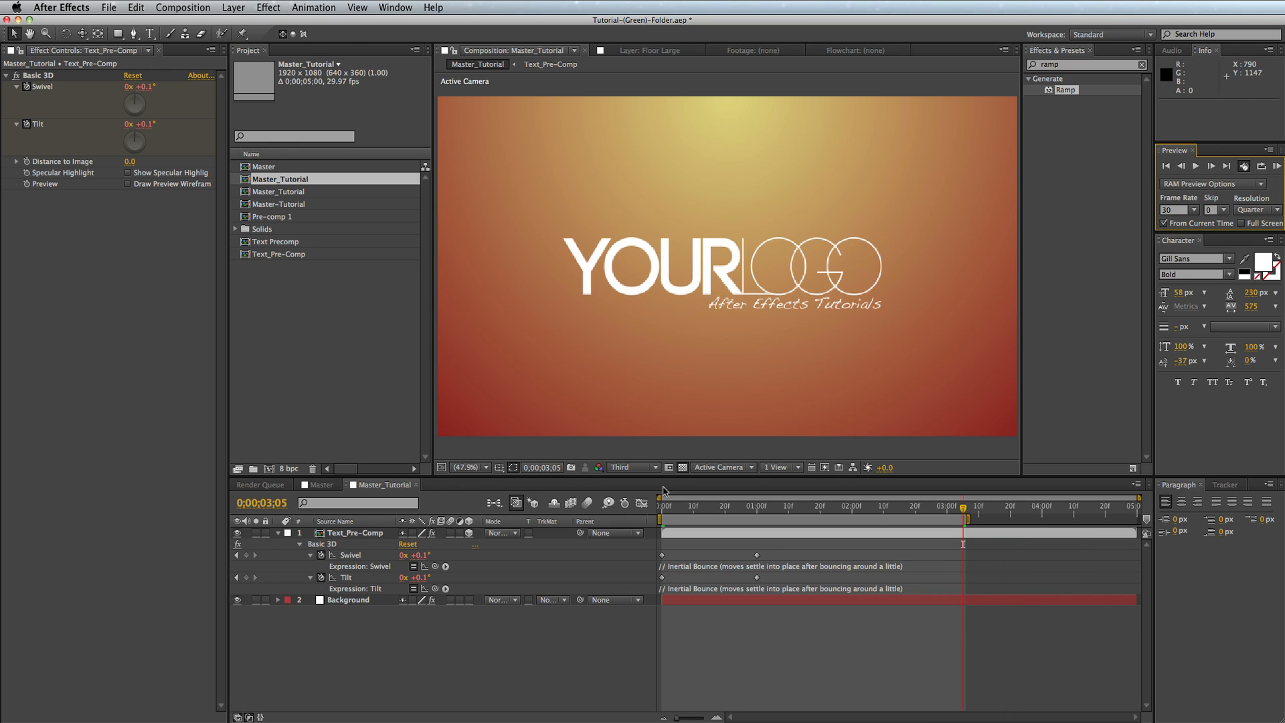
drag(692, 508, 659, 508)
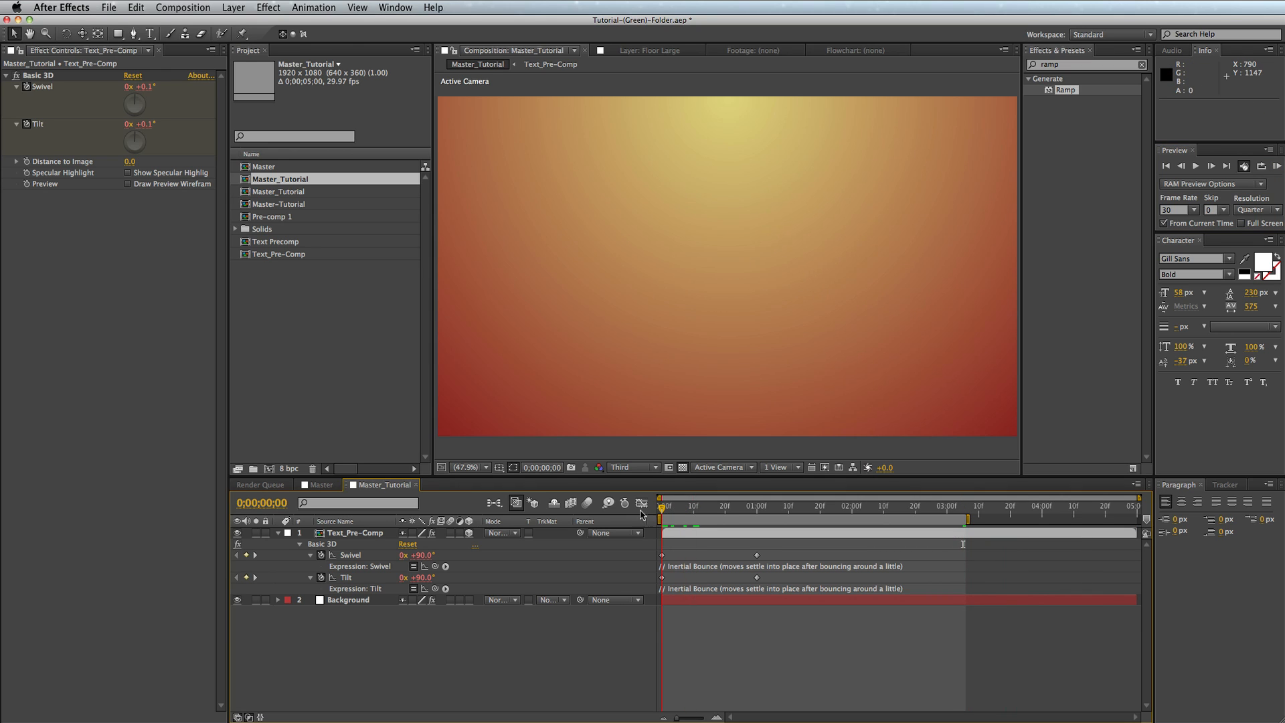
click(1275, 166)
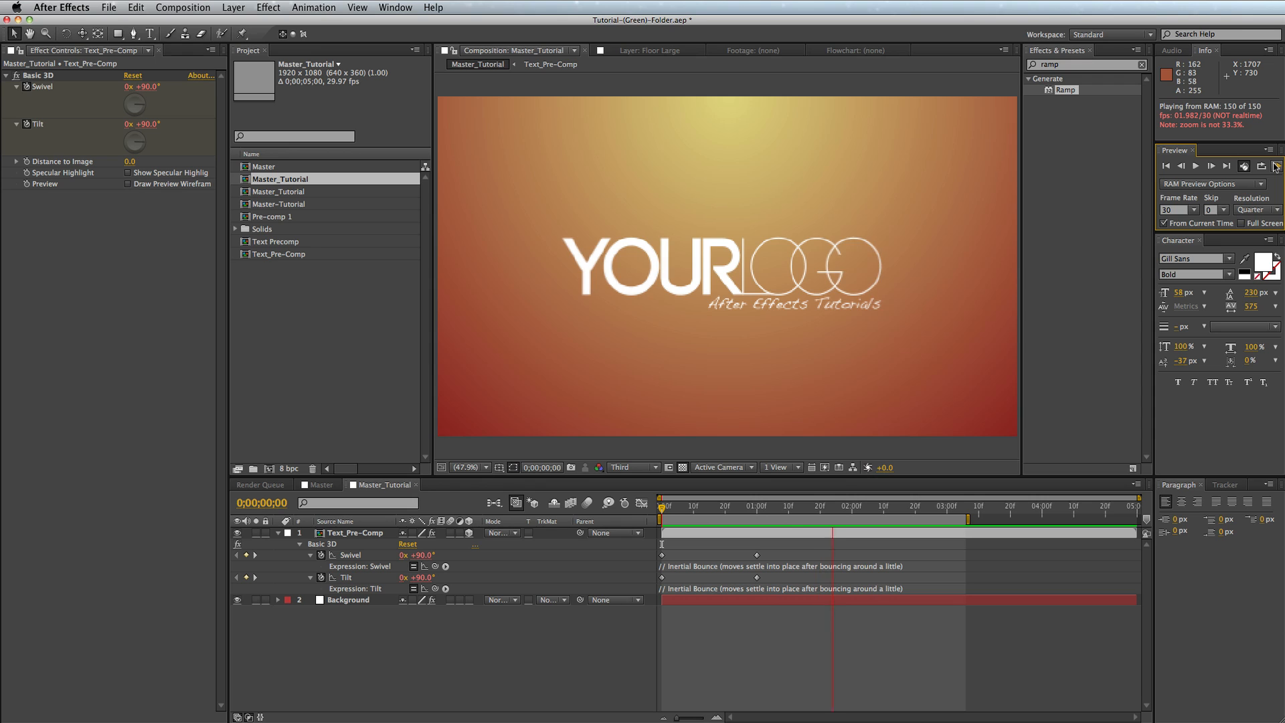
click(1276, 167)
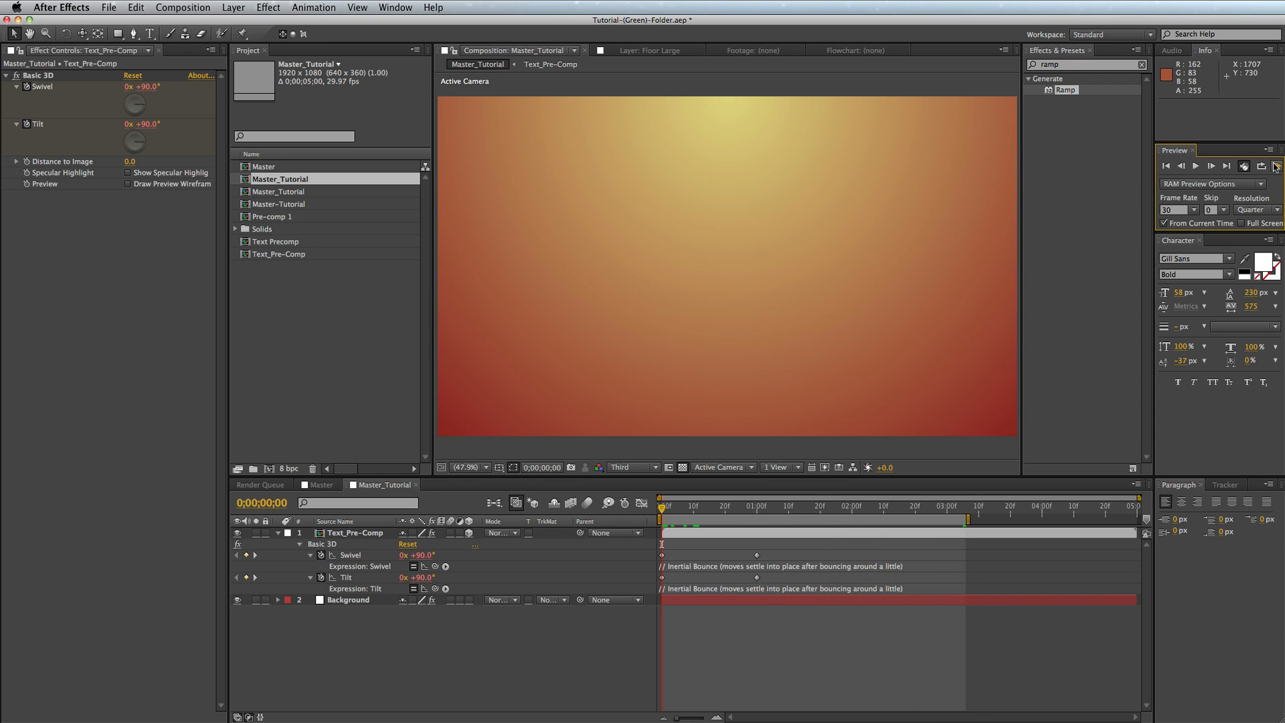
click(1276, 167)
- Play and scrub through the logo's bounce in the timeline and return to the first frame
key(space)
key(space)
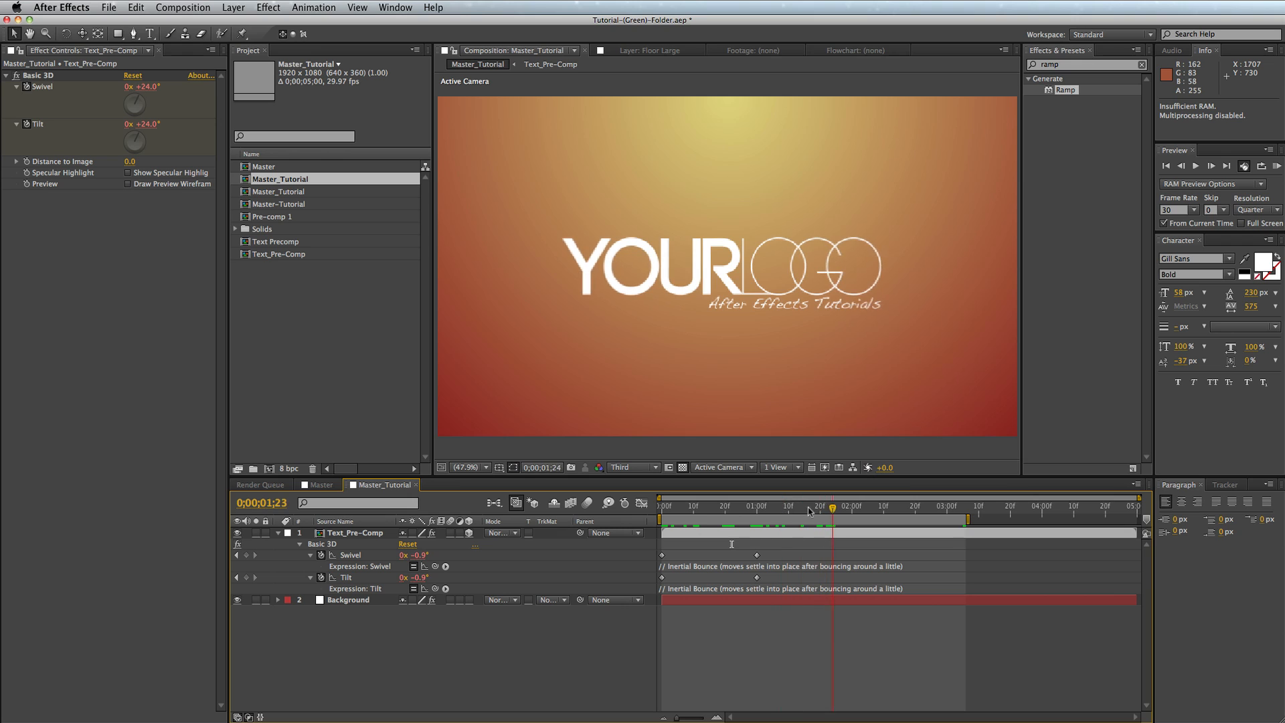
click(713, 510)
mouse_move(713, 511)
mouse_down()
mouse_move(795, 512)
mouse_move(725, 511)
mouse_up()
key(Home)
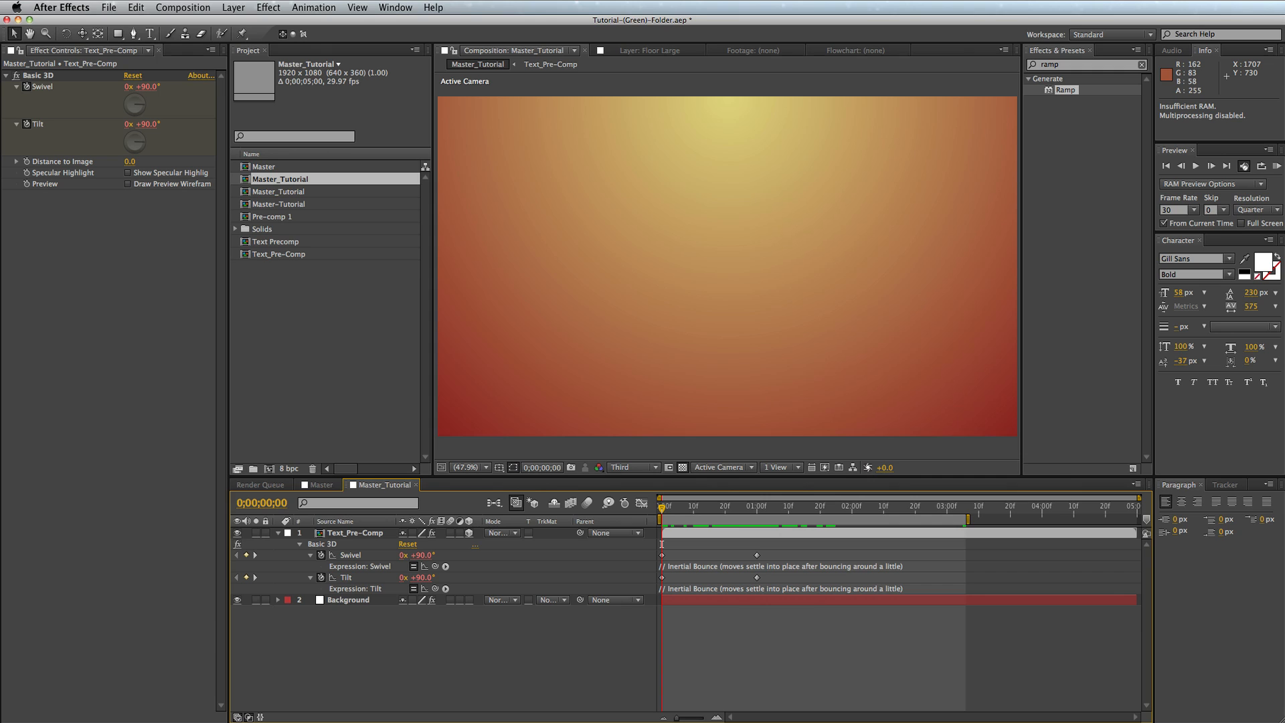
- Switch to Safari, highlight the full Inertial Bounce code on the expressions page, and return to After Effects
key(super+Tab)
click(545, 365)
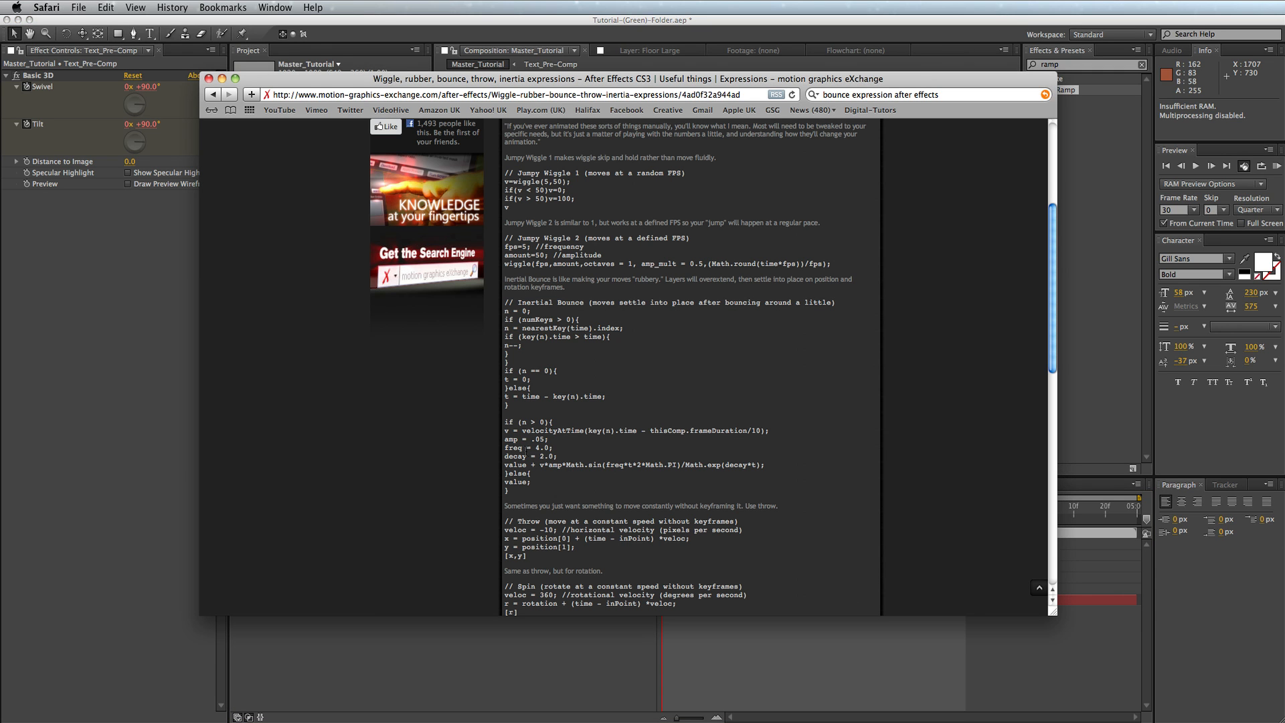
drag(535, 487, 507, 298)
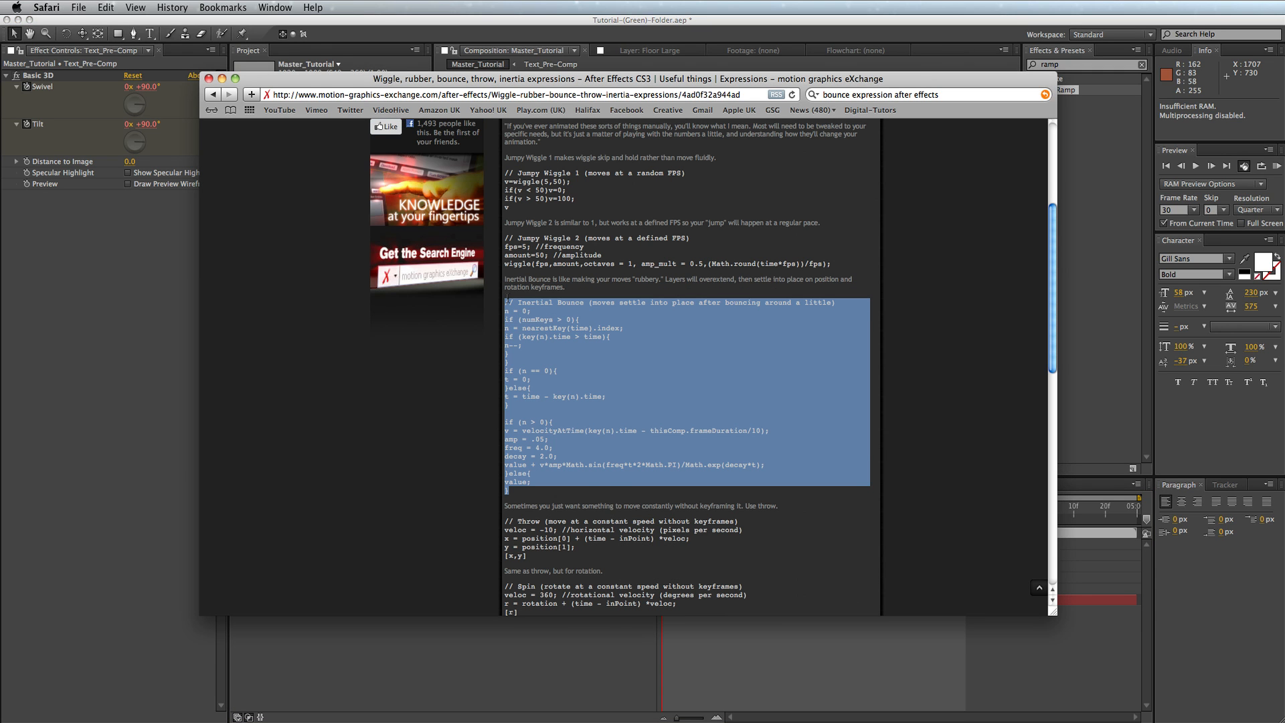
click(559, 645)
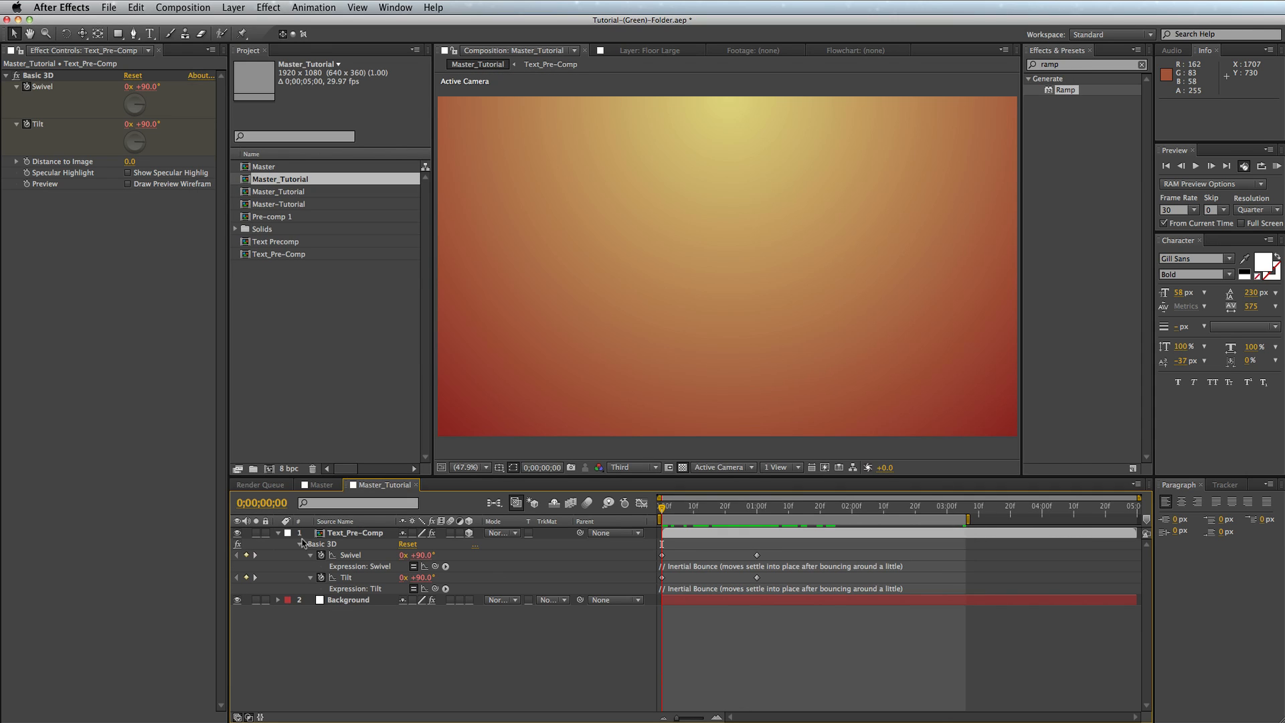
- Collapse Text_Pre-Comp, check the light rays in the Master composition, and duplicate the Text_Pre-Comp layer in Master_Tutorial
click(278, 533)
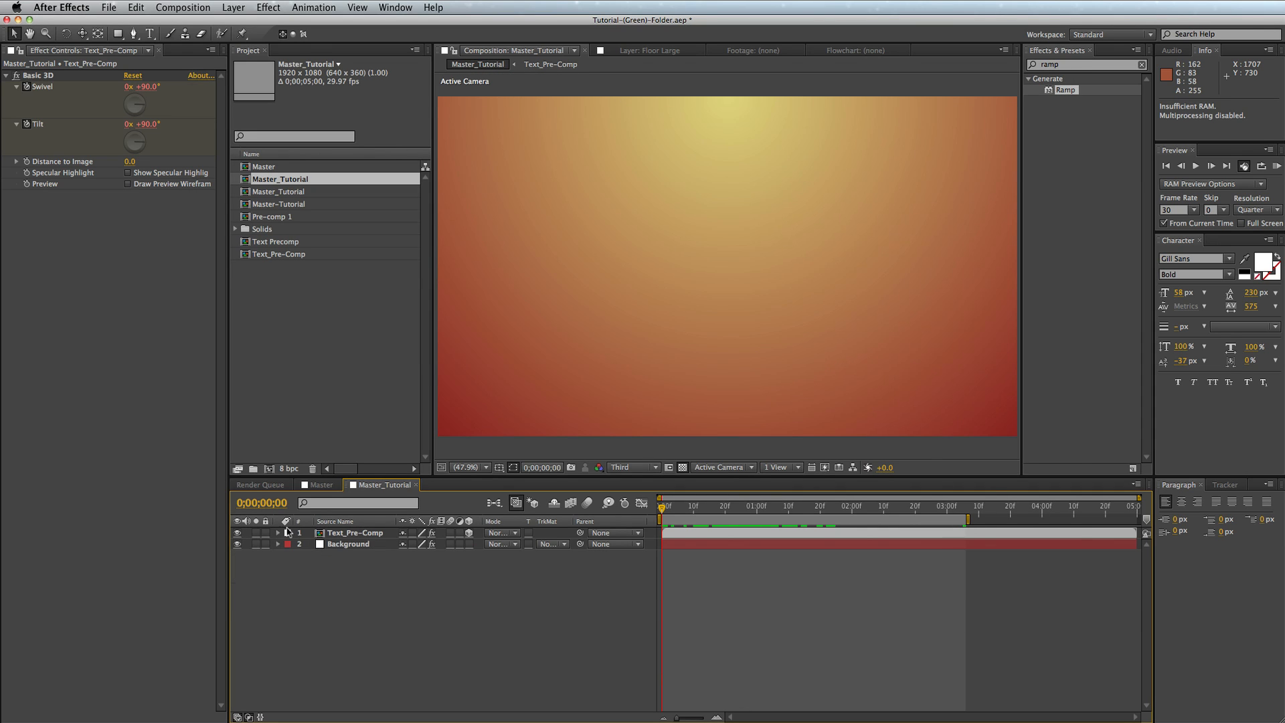
click(321, 485)
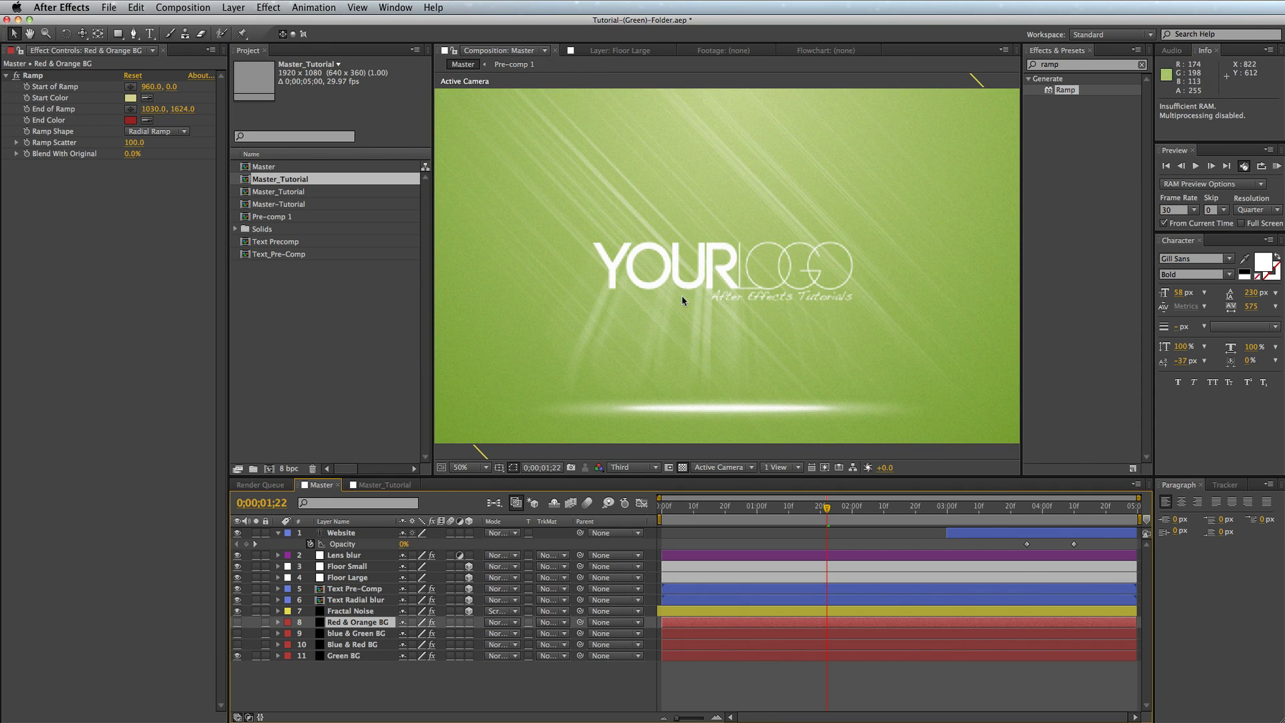
click(374, 487)
click(362, 533)
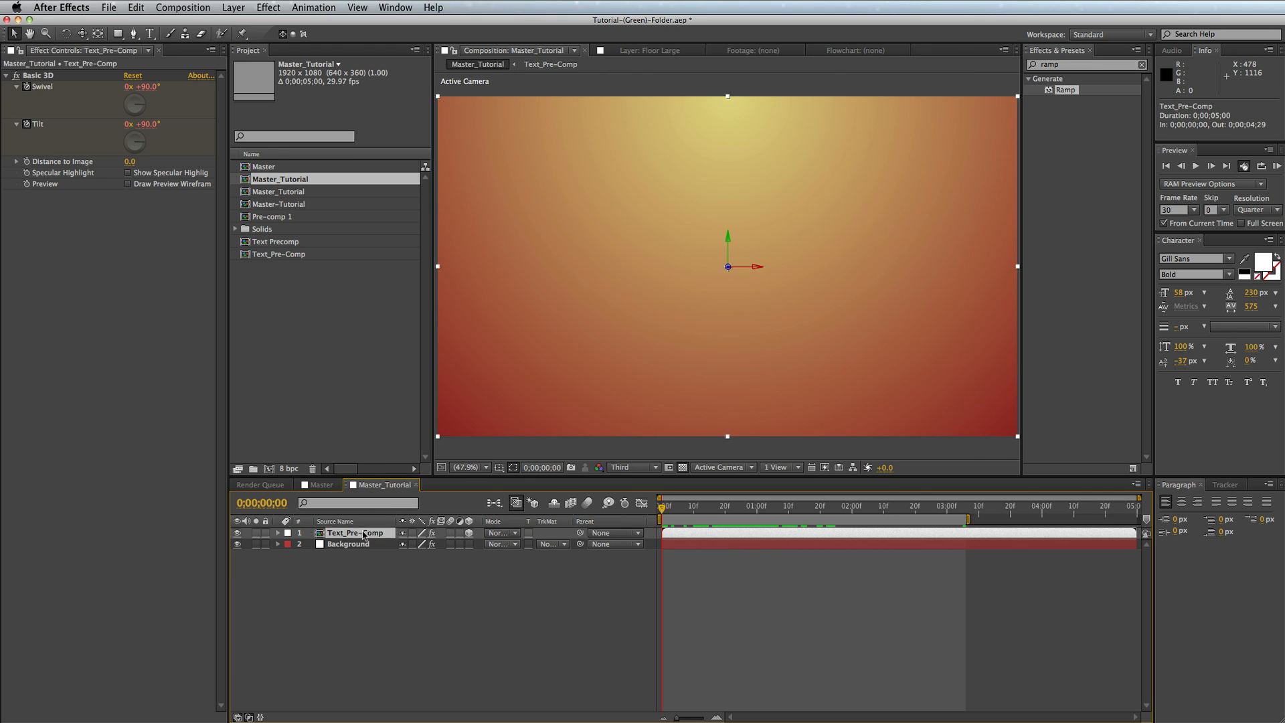
key(super+d)
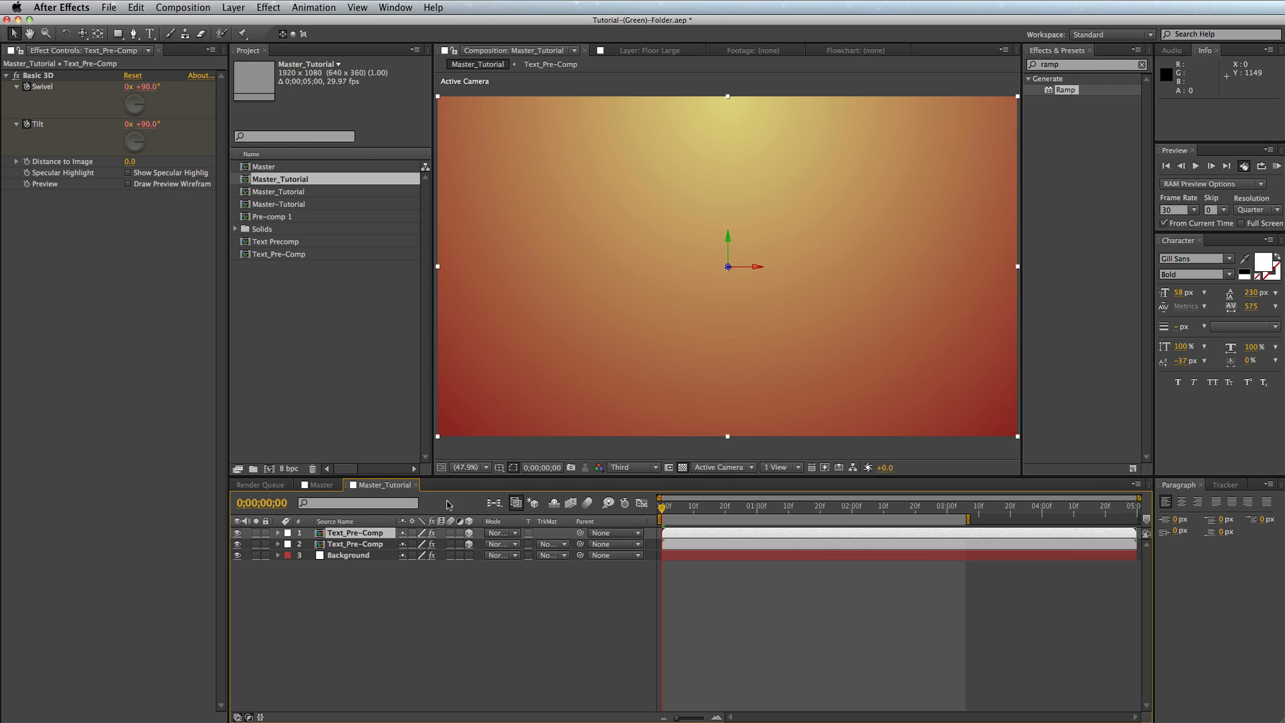
- Apply CC Radial Blur to the lower Text_Pre-Comp layer and set its type to Straight Zoom
drag(355, 537, 360, 553)
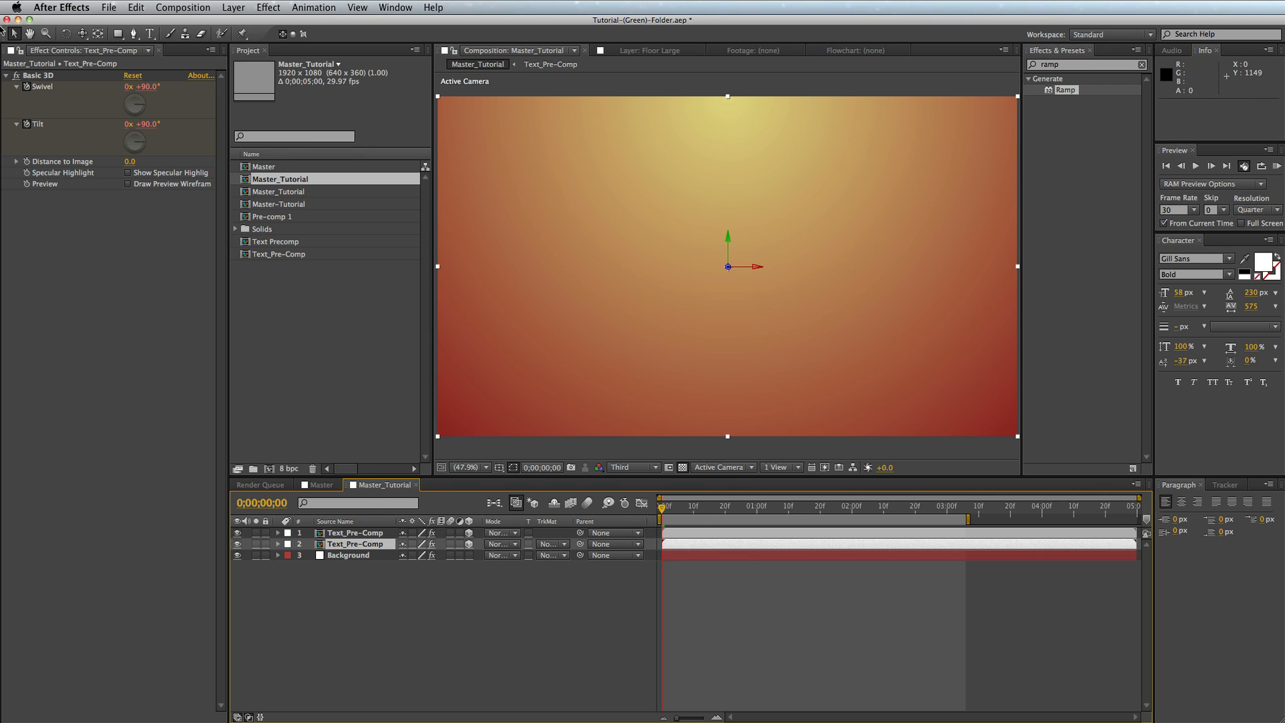
click(259, 8)
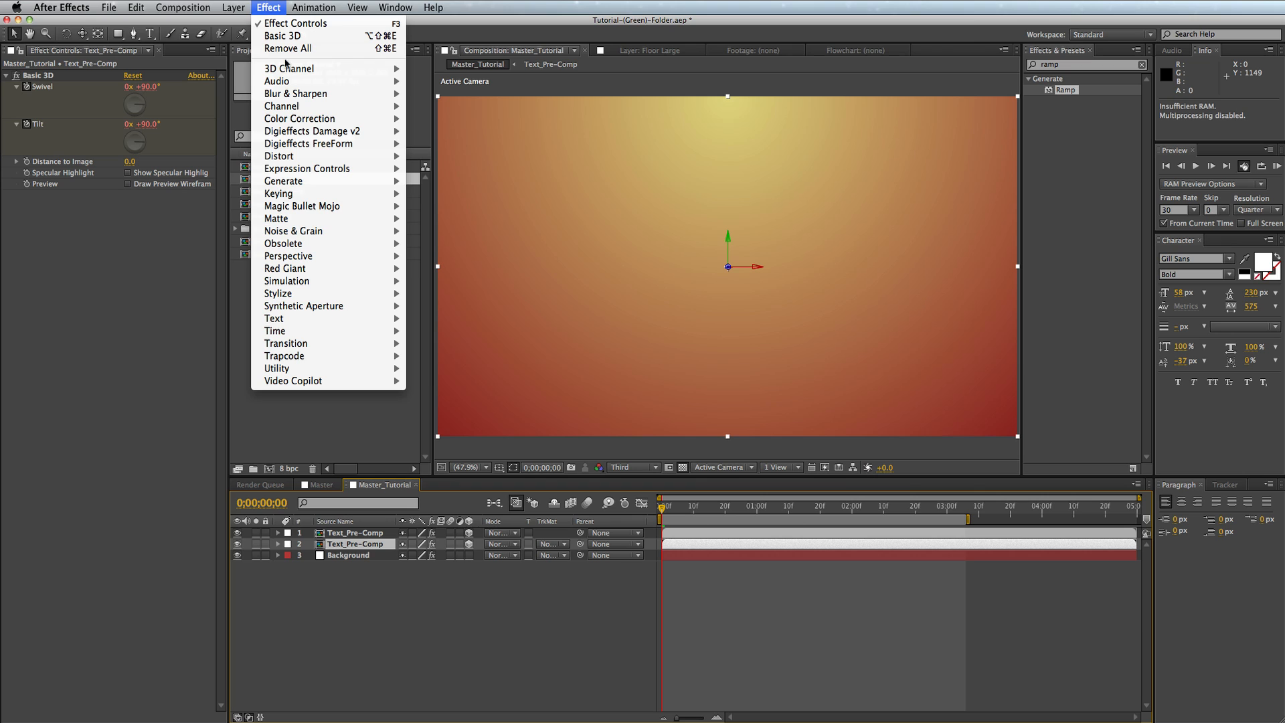
mouse_move(338, 95)
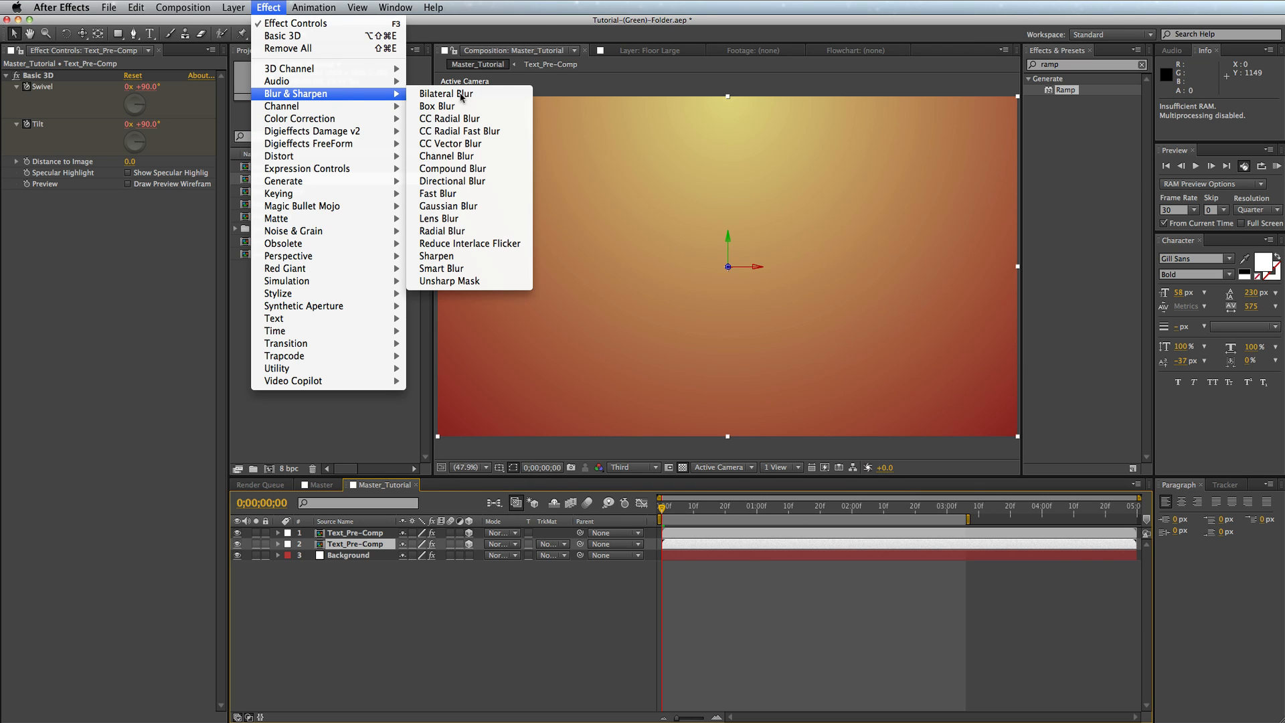
click(506, 124)
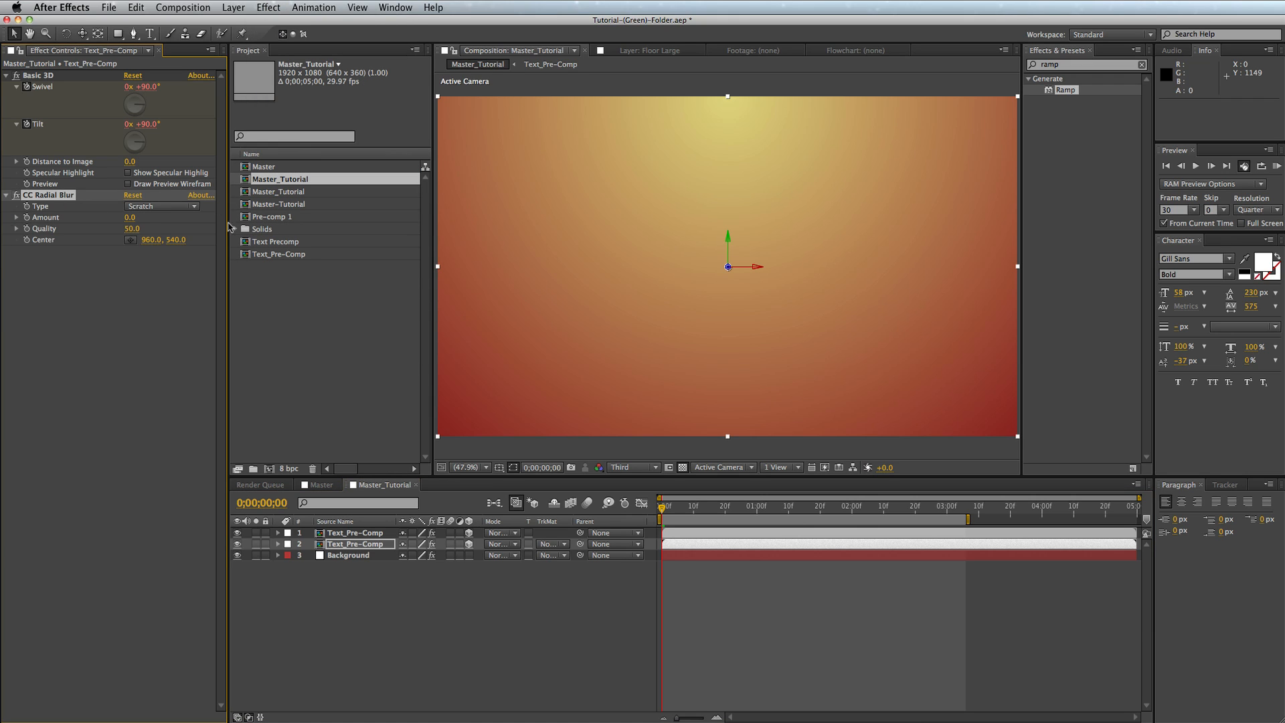
click(166, 213)
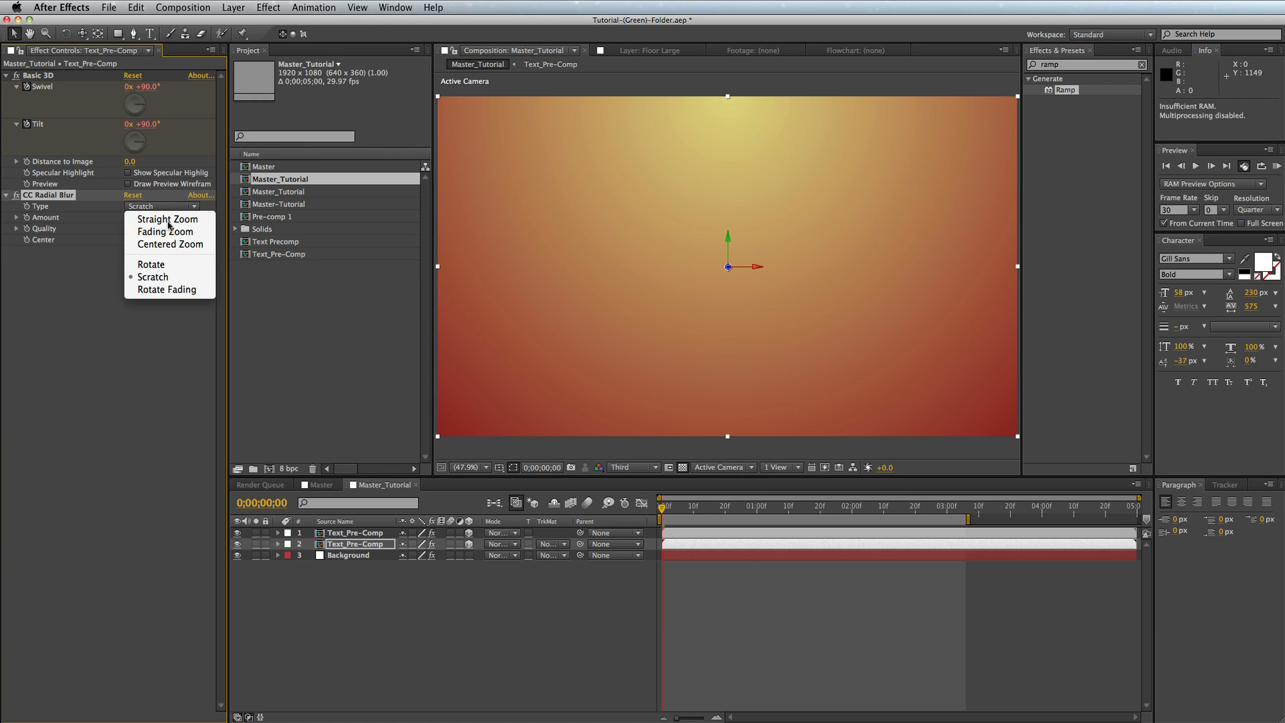
click(170, 221)
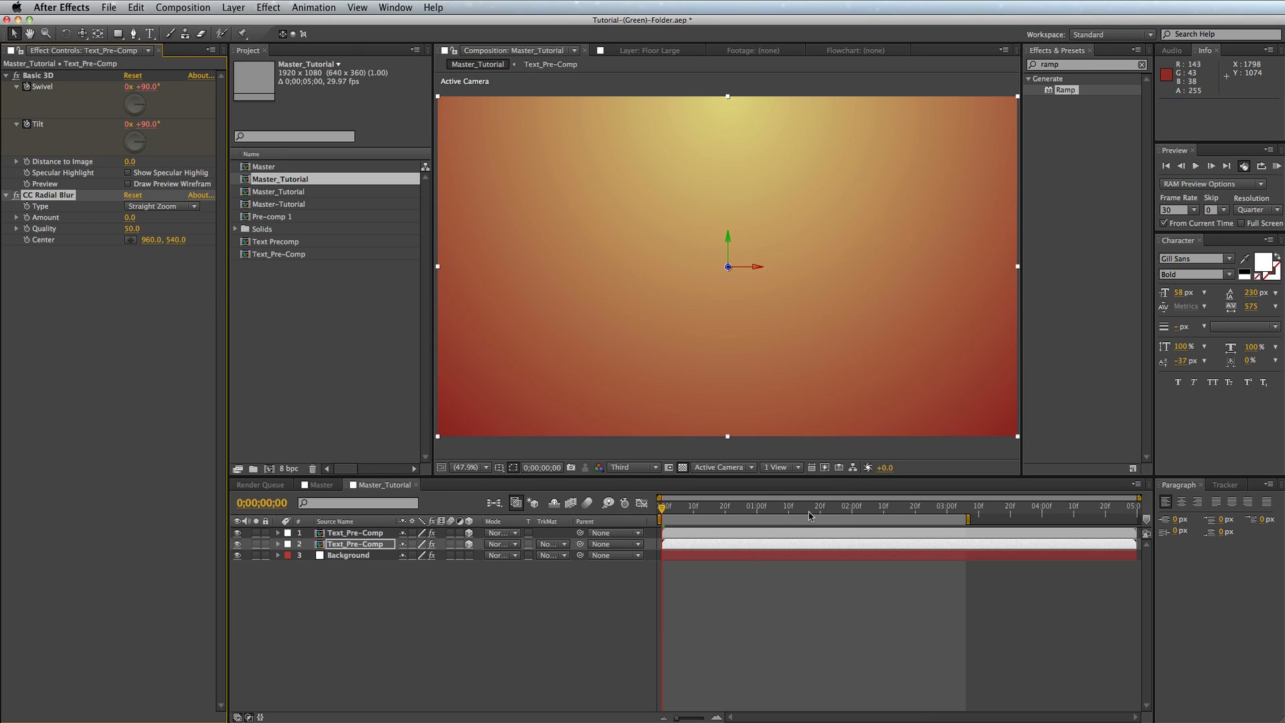
- Move the current time to 0;00;01;29 and set the CC Radial Blur amount to 50
drag(799, 515, 849, 513)
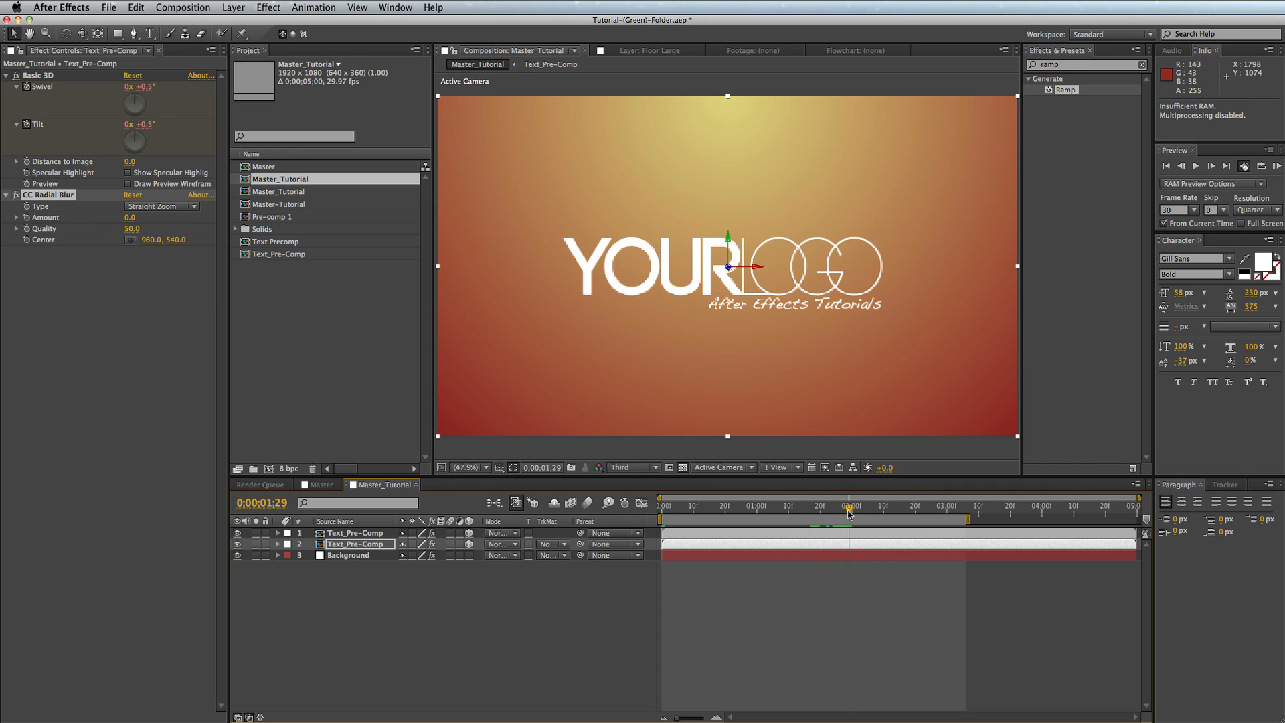
click(129, 218)
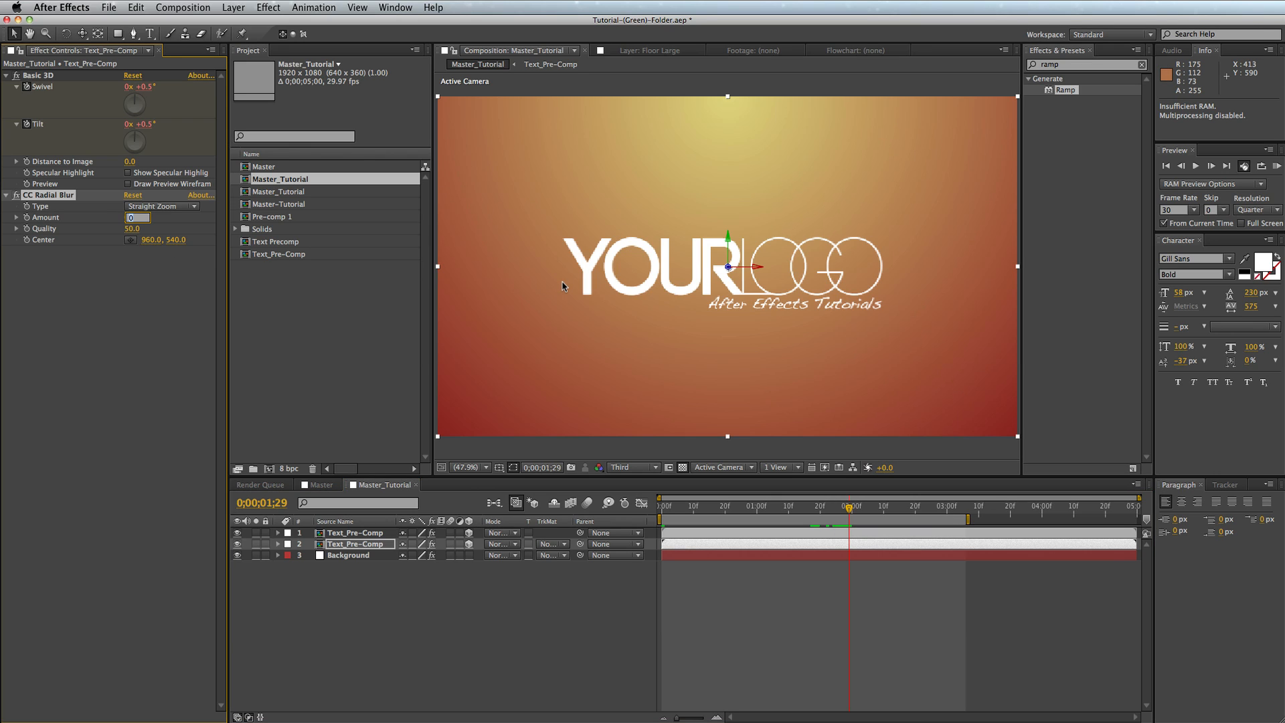
text(50)
key(Return)
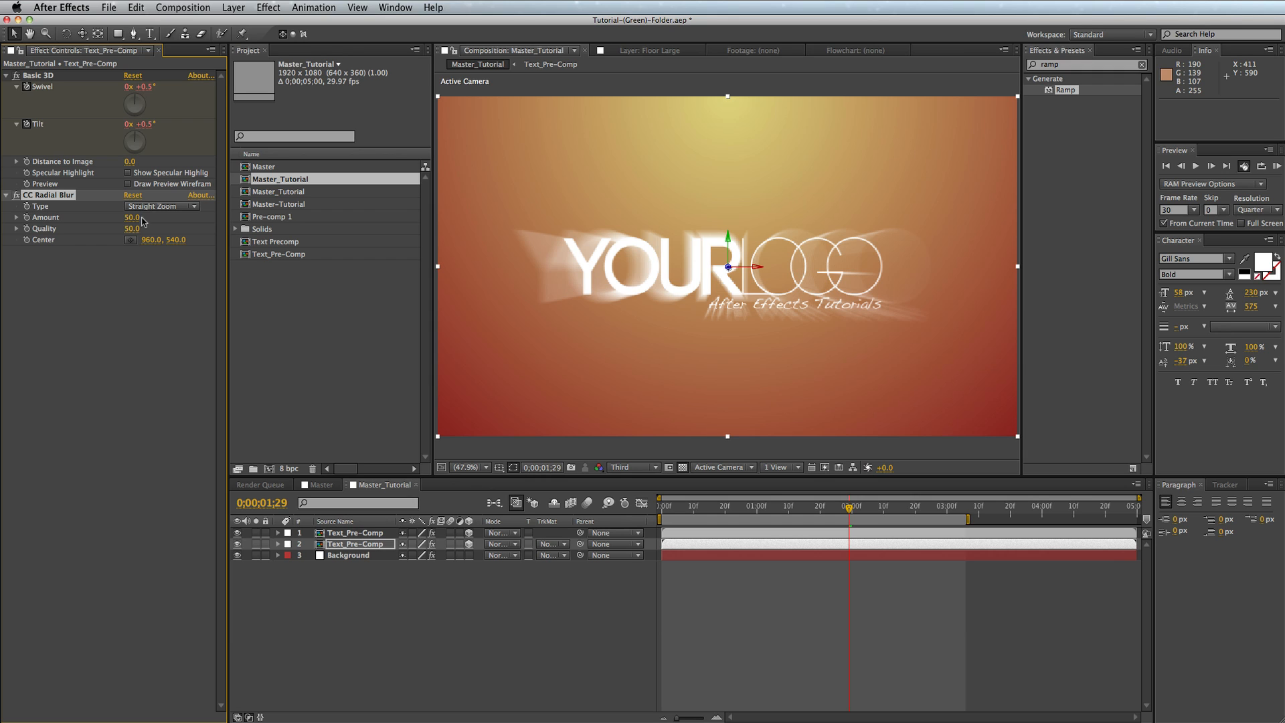
- Place the CC Radial Blur center well above the composition frame, at about 1006, -844, so the rays stream downward
click(131, 241)
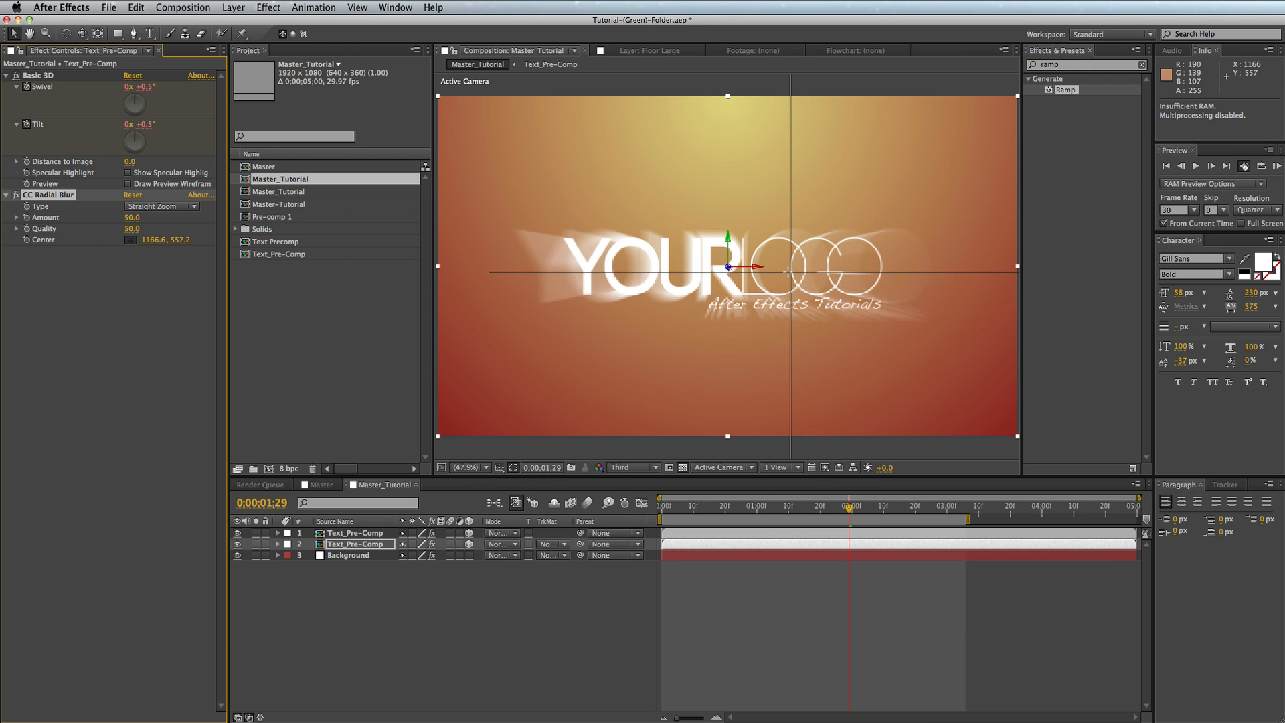
click(728, 267)
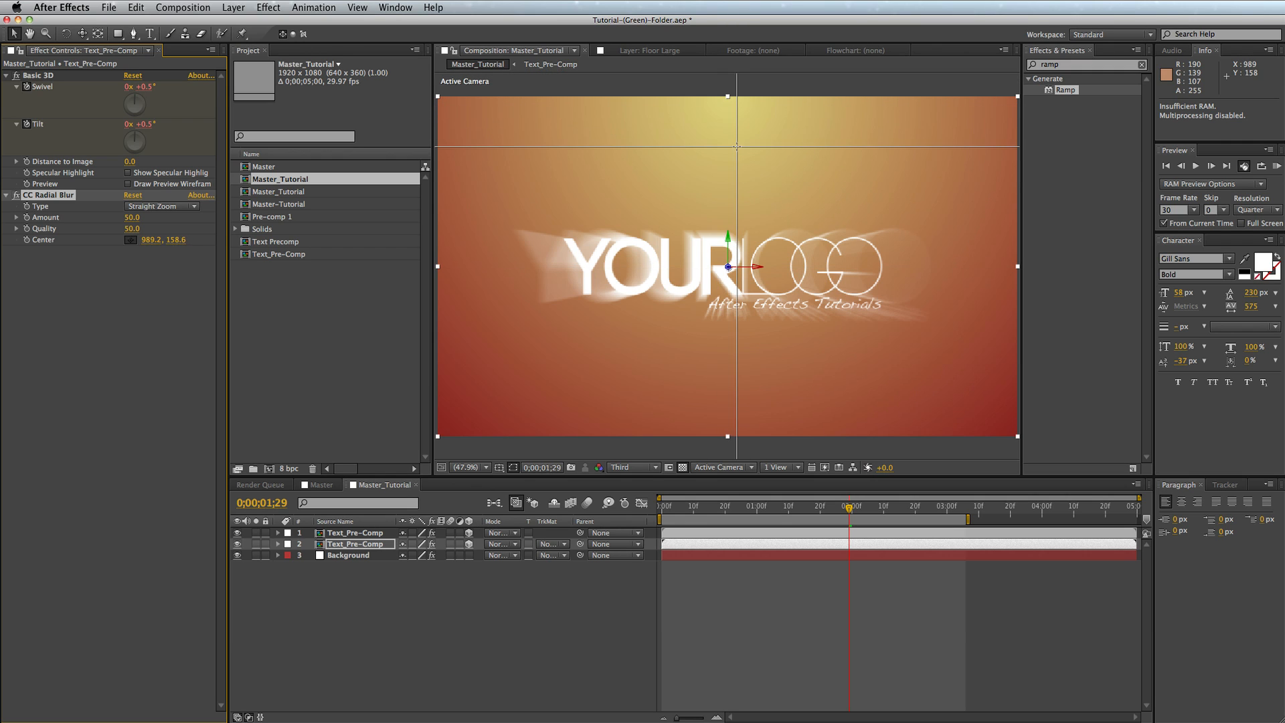
click(732, 125)
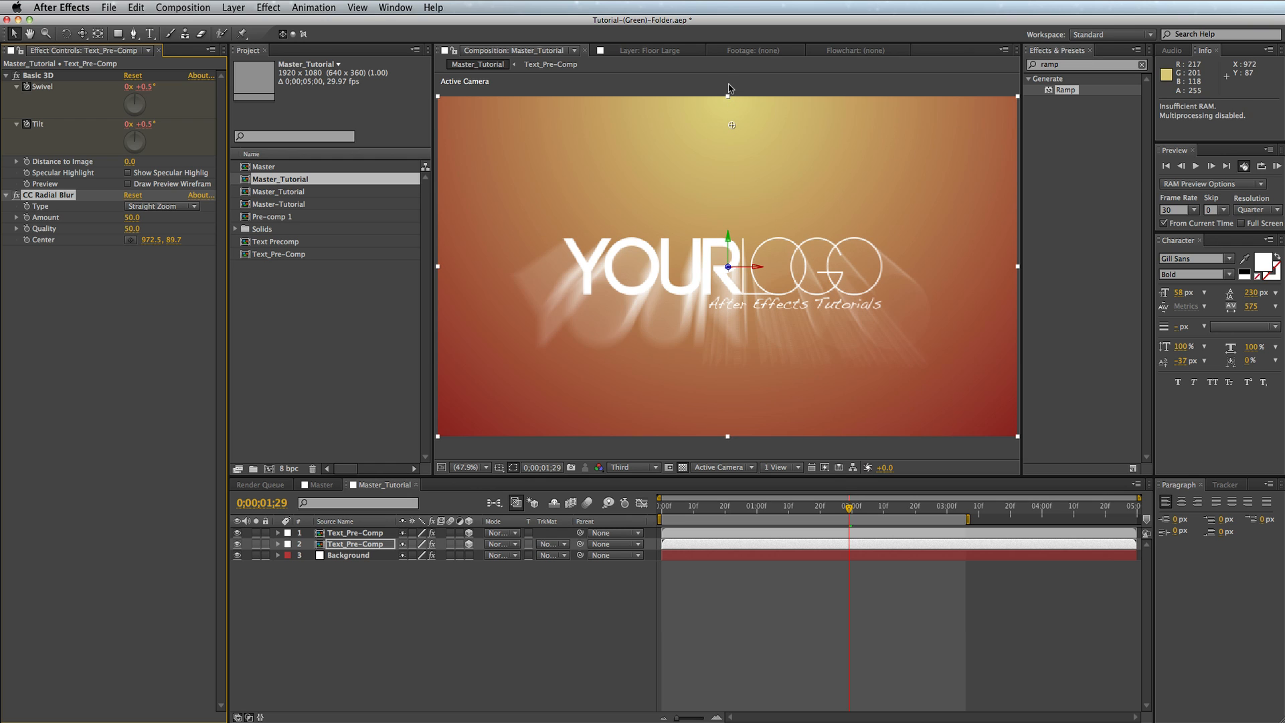
drag(732, 125, 735, 5)
drag(726, 88, 728, 87)
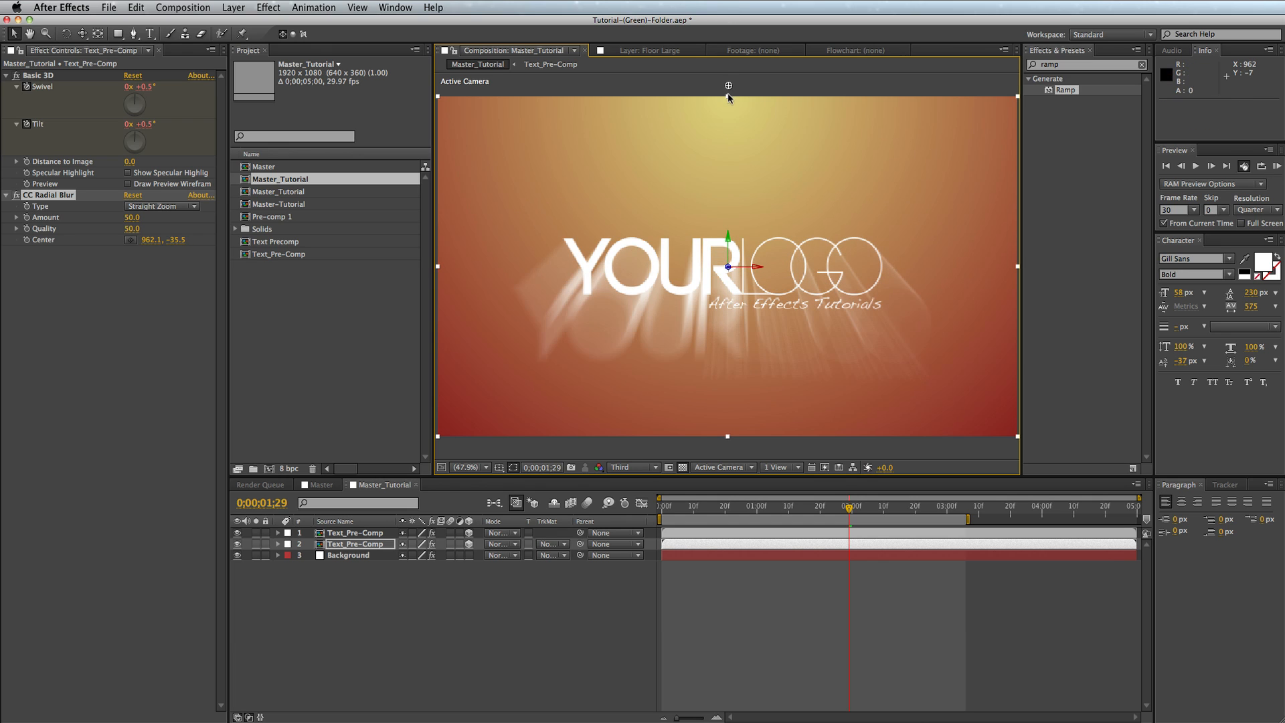
scroll(727, 91, down, 2)
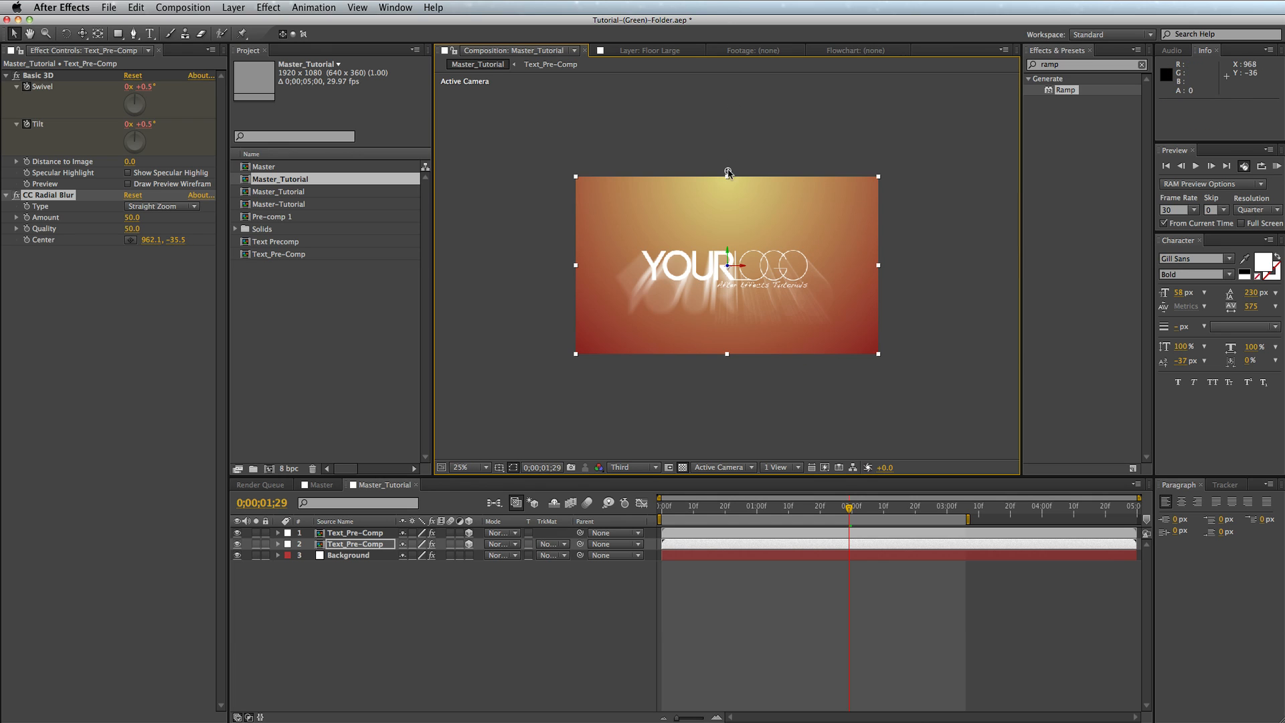
drag(727, 172, 726, 4)
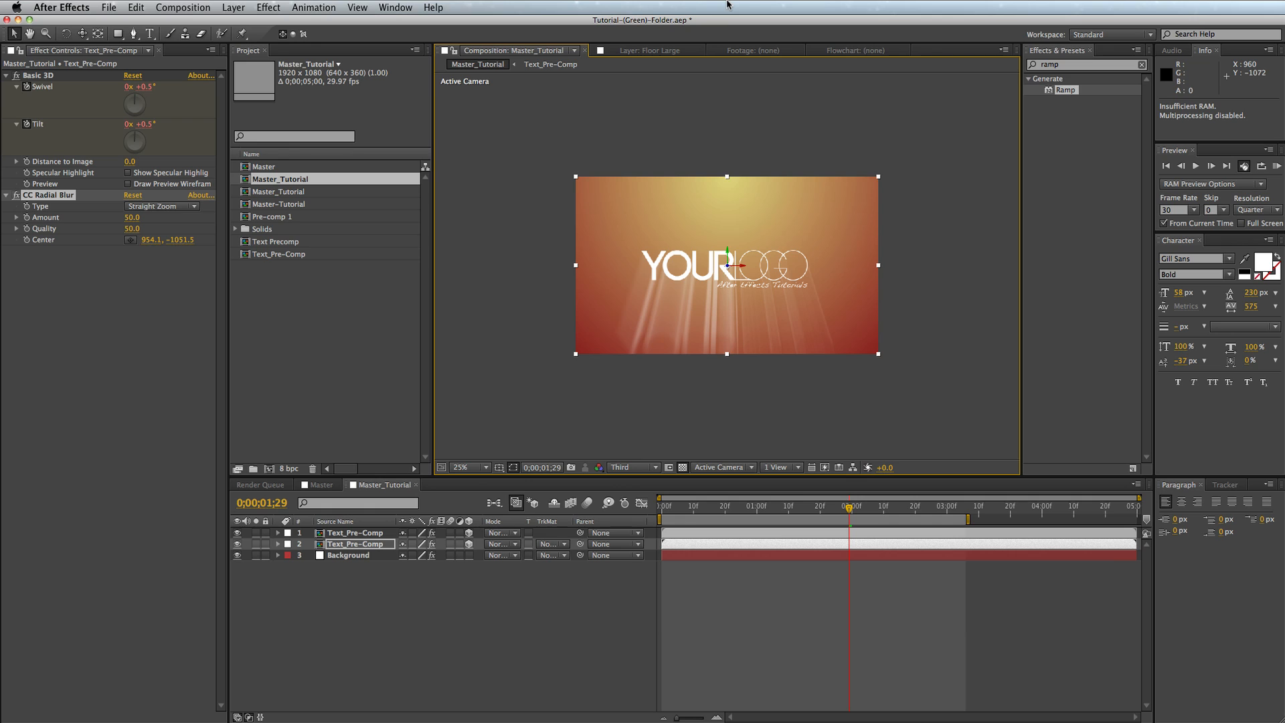
drag(741, 85, 736, 34)
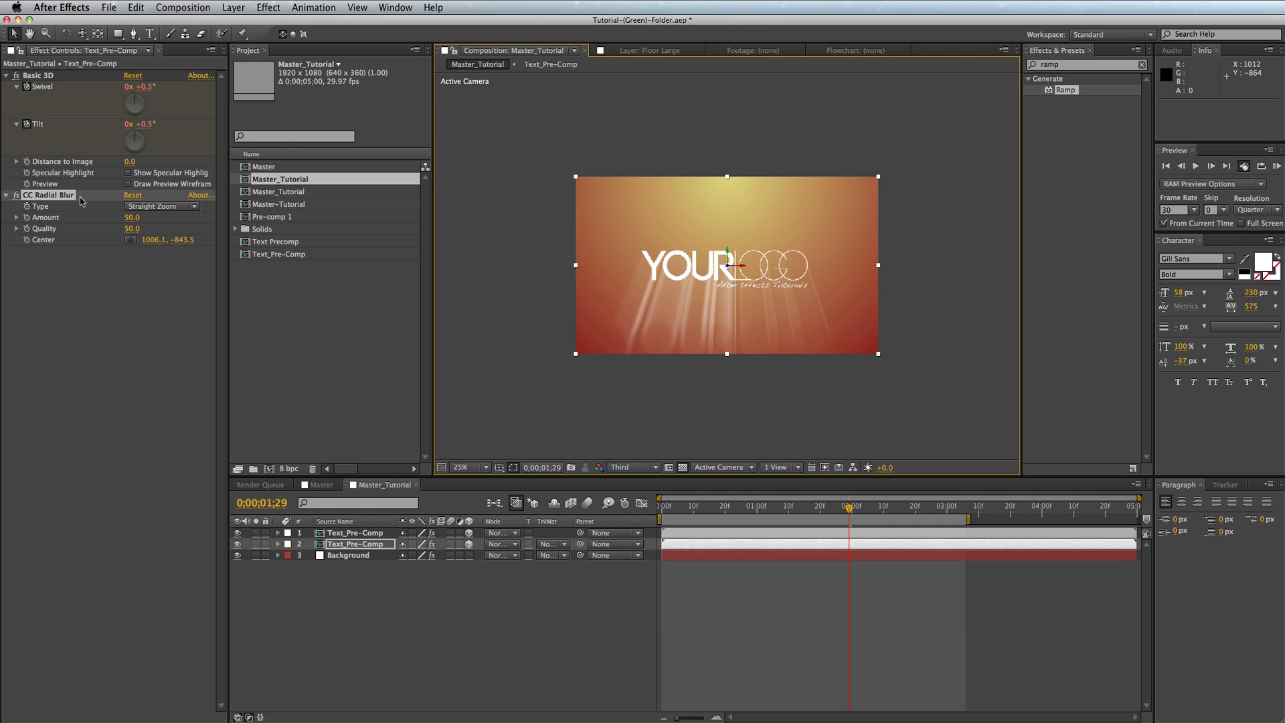
- Reduce the CC Radial Blur amount on the lower Text_Pre-Comp layer to 45
click(133, 218)
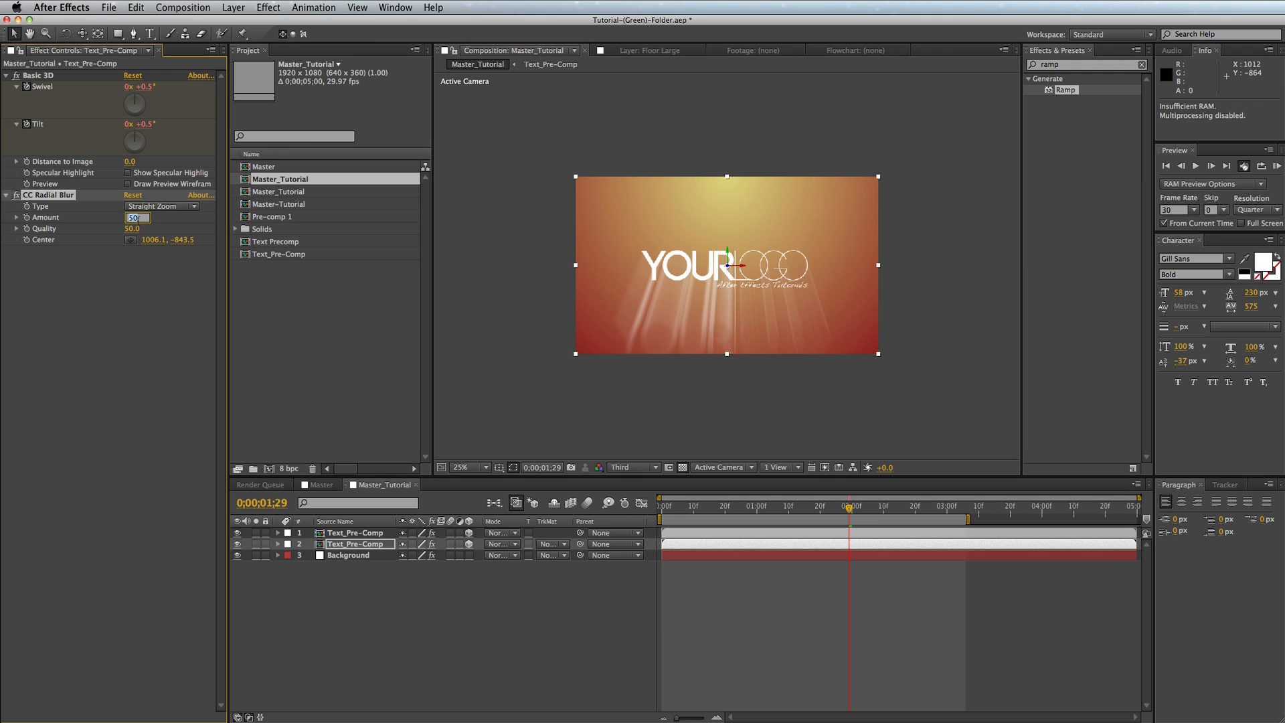
text(45)
key(Return)
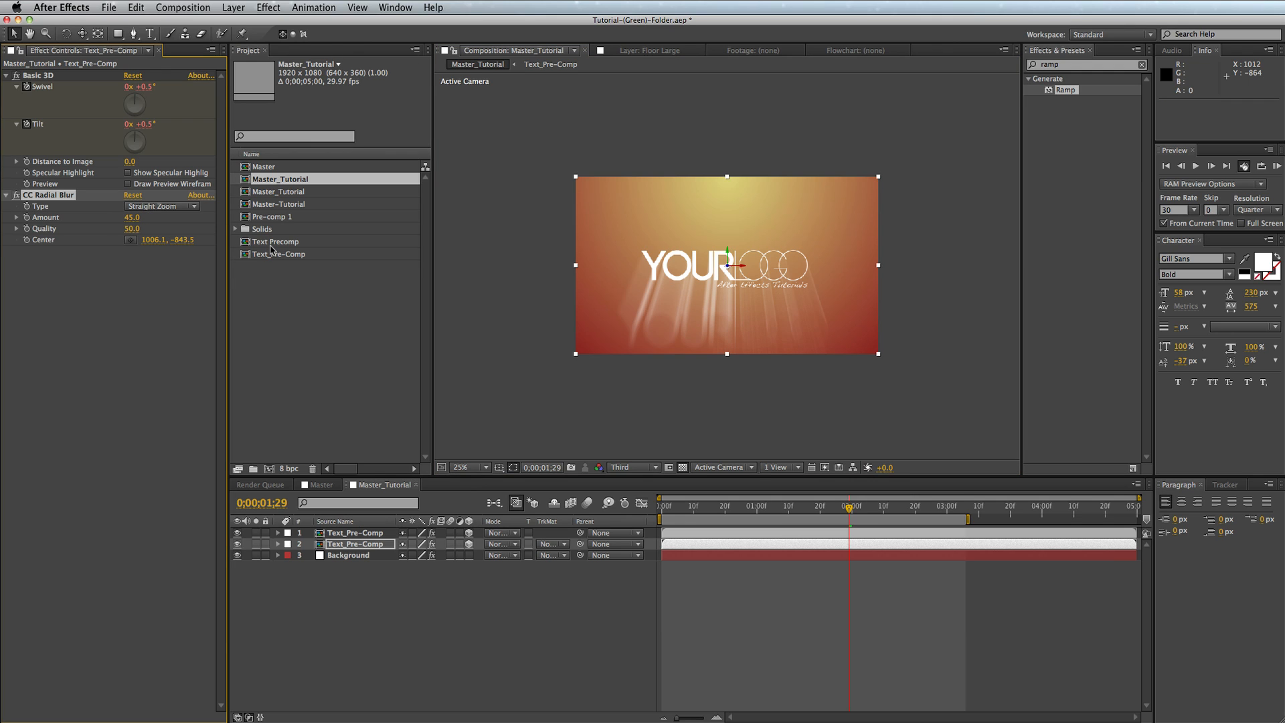
click(950, 281)
key(period)
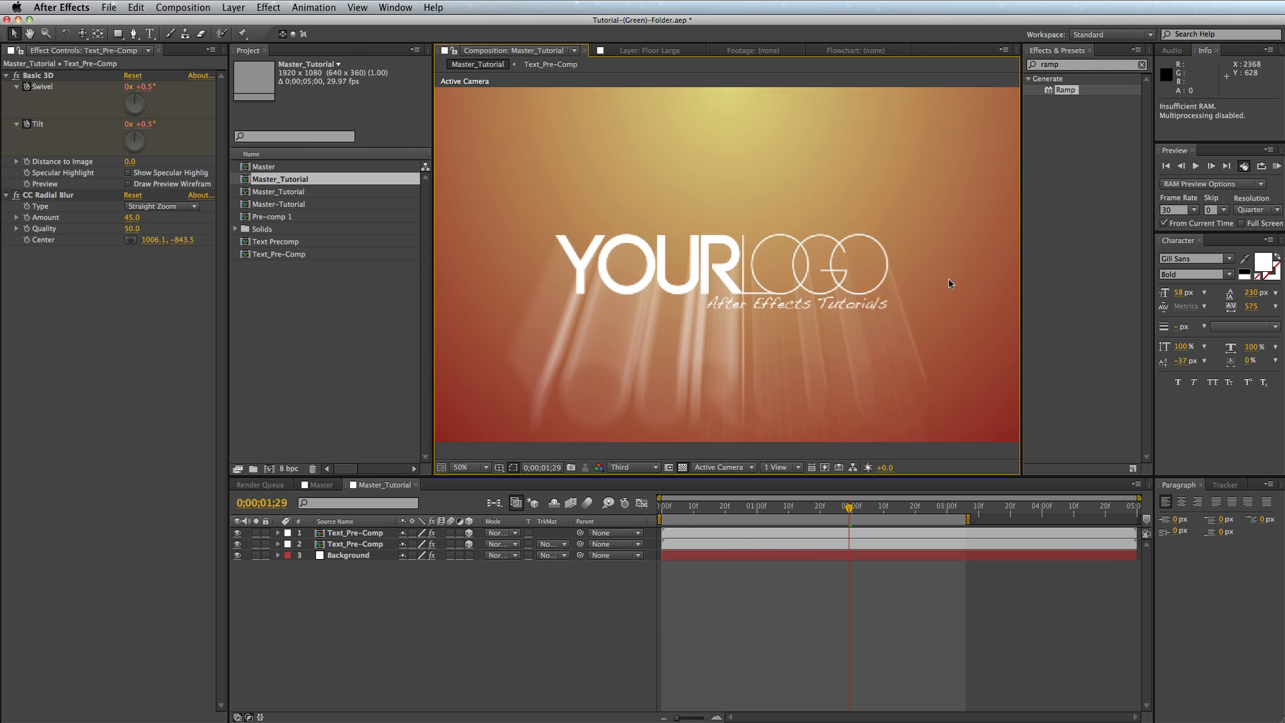
- Scale both Text_Pre-Comp layers down together to about 67%
click(381, 545)
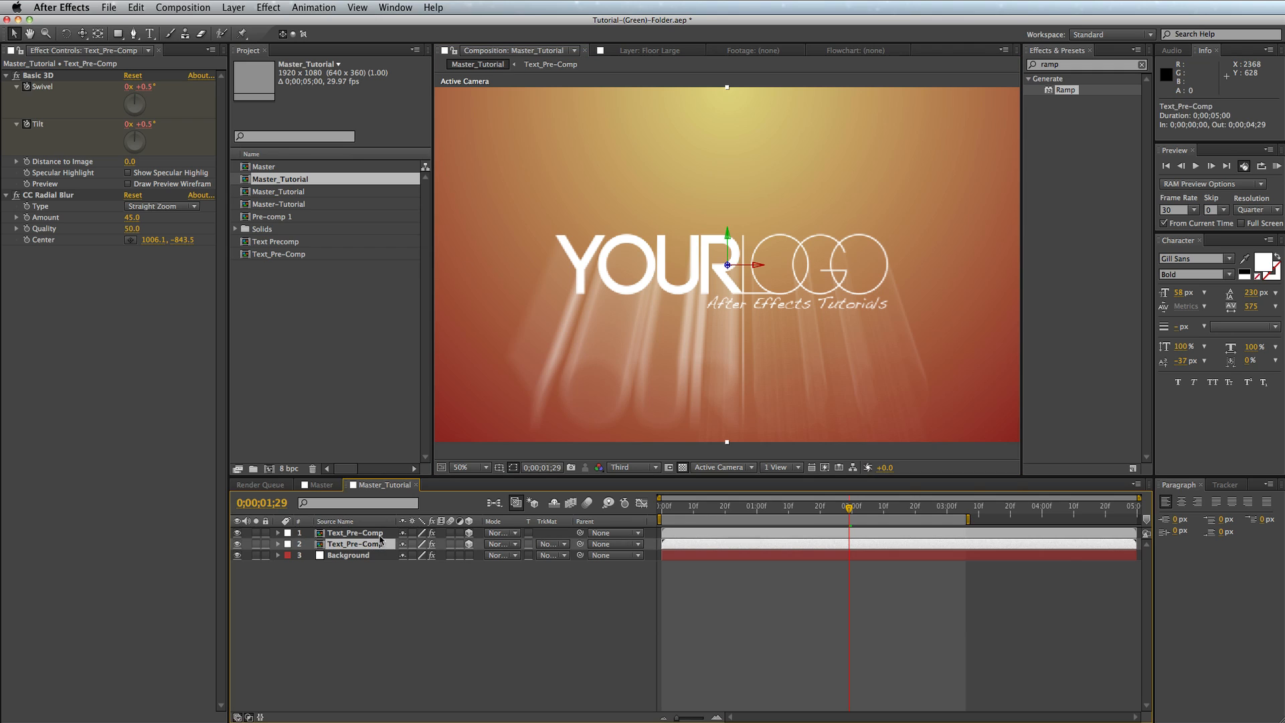
shift+click(380, 535)
key(comma)
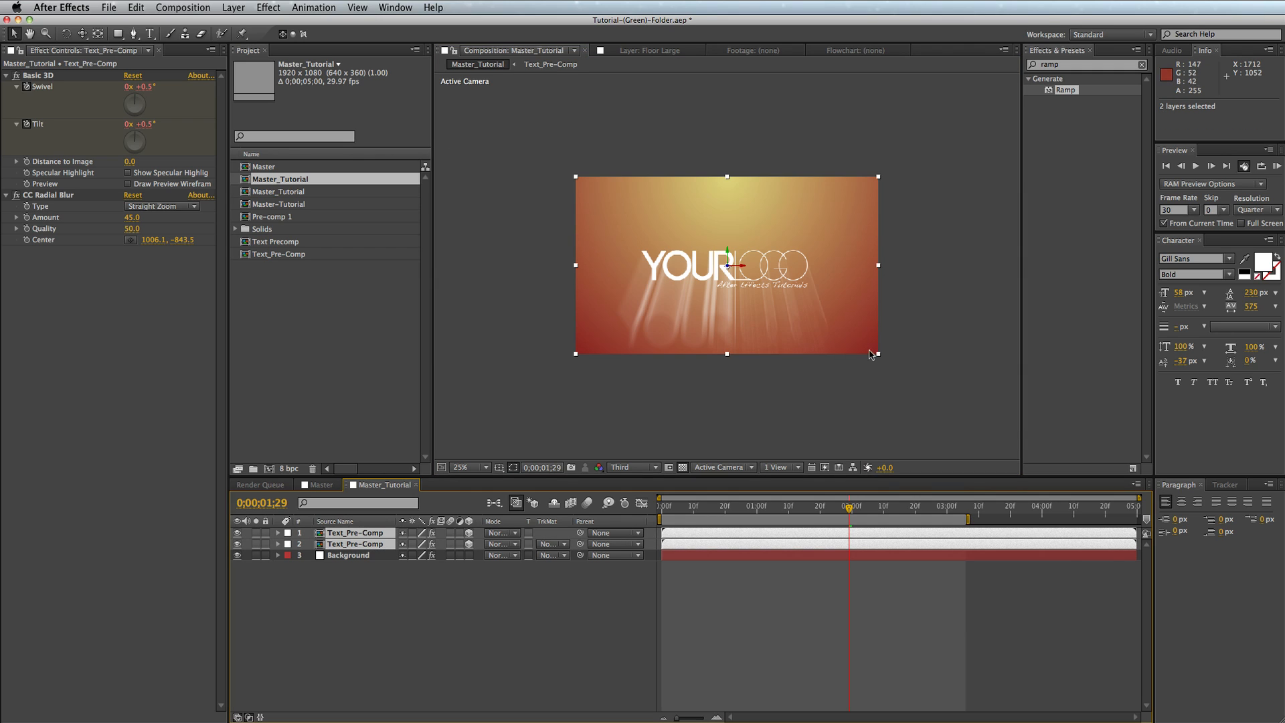
drag(859, 347, 831, 327)
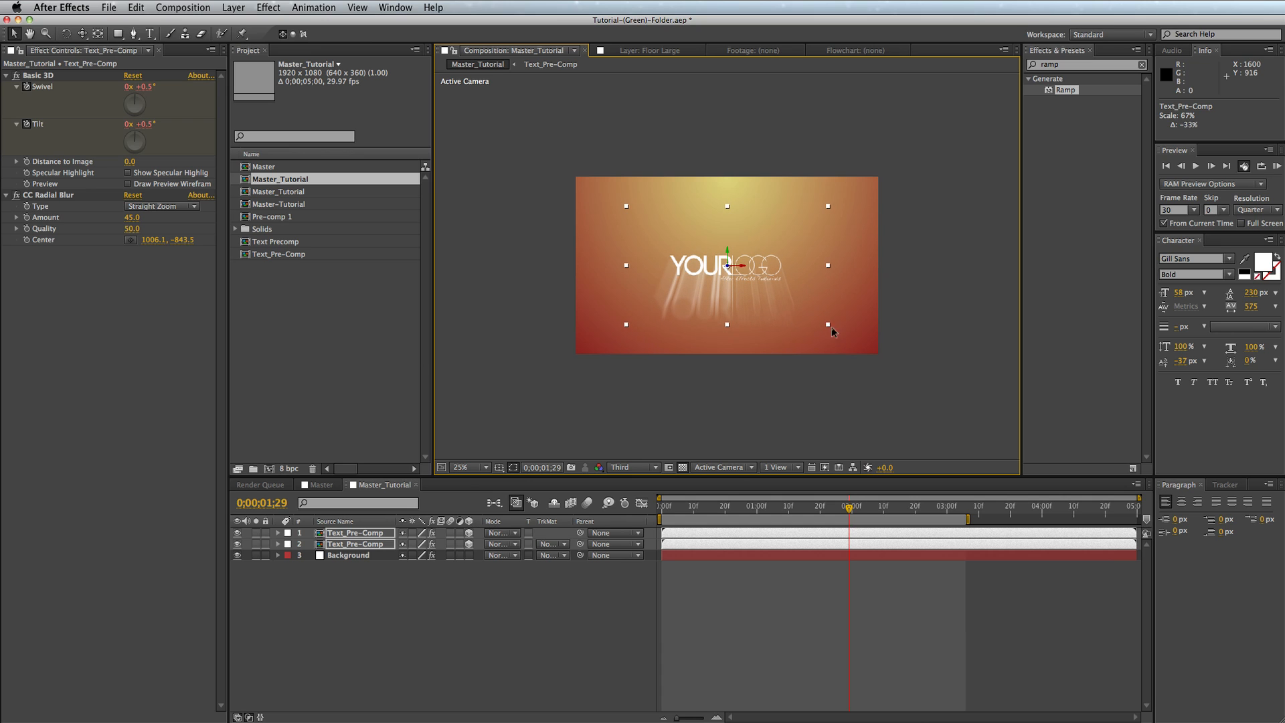
click(959, 327)
key(period)
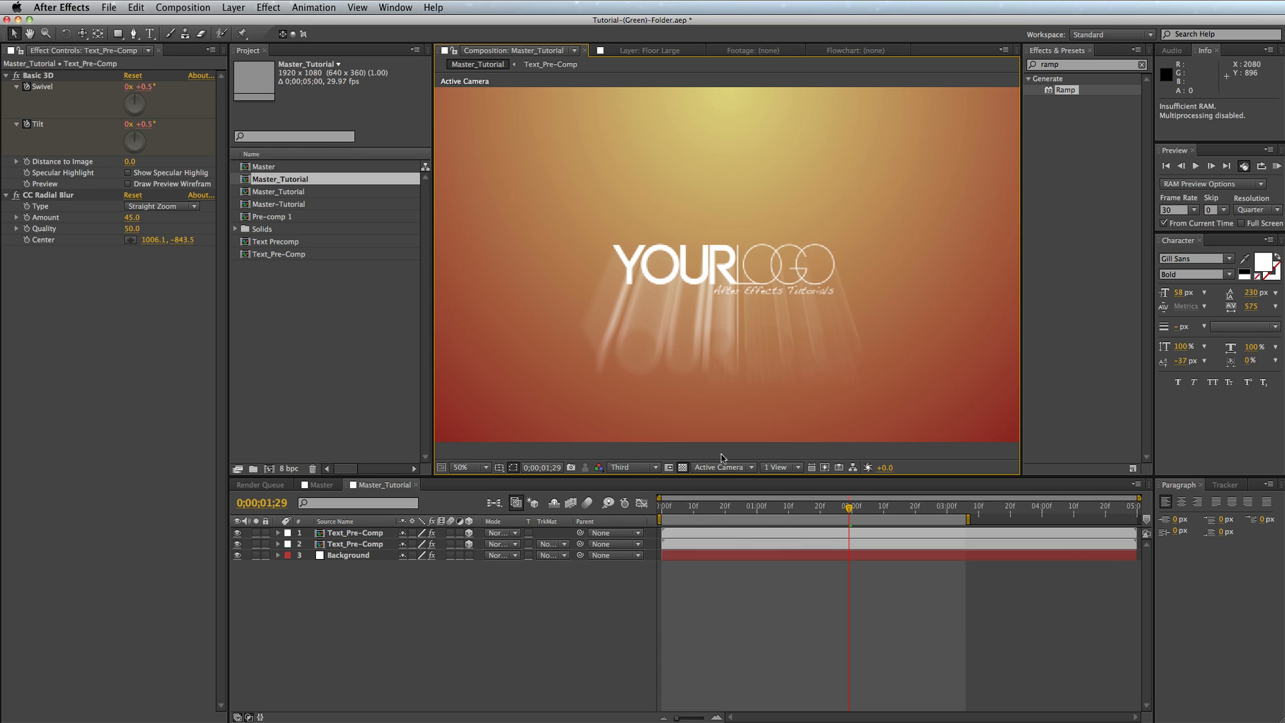
- Move the current time to 0;00;01;13 and rename the lower Text_Pre-Comp layer as Light Rays
drag(732, 507, 799, 516)
click(367, 534)
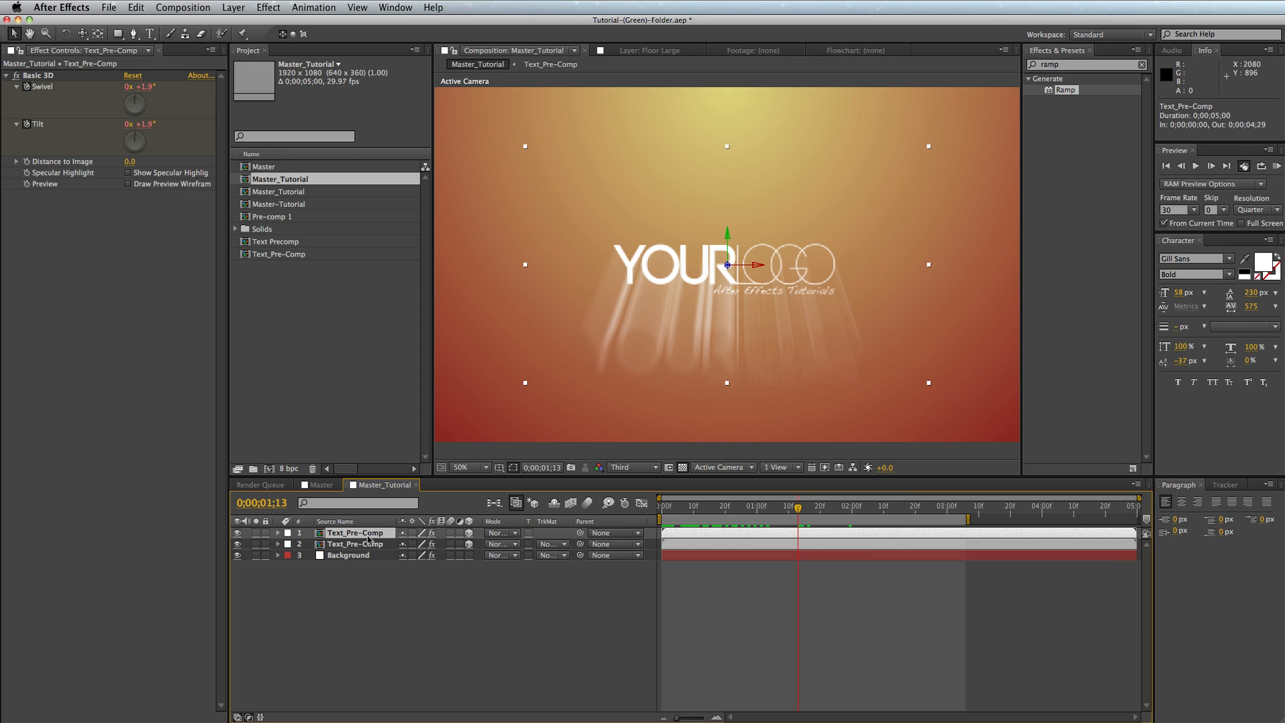
key(Return)
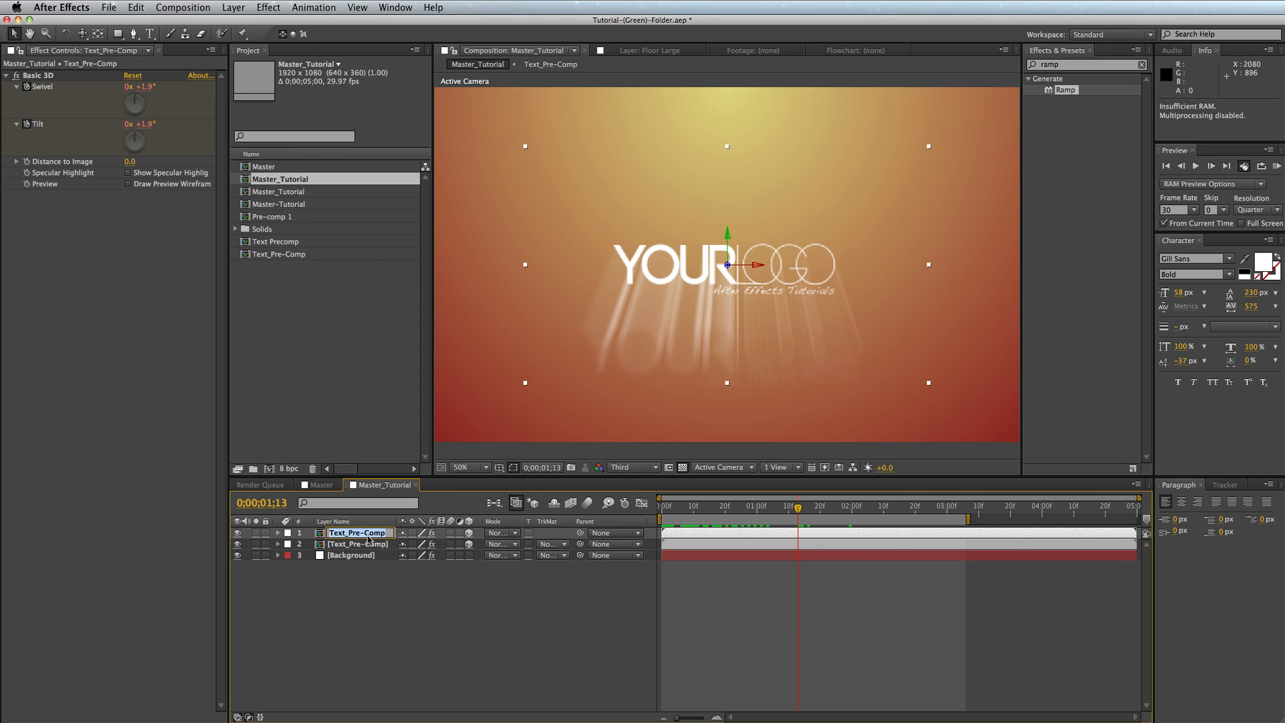
click(369, 544)
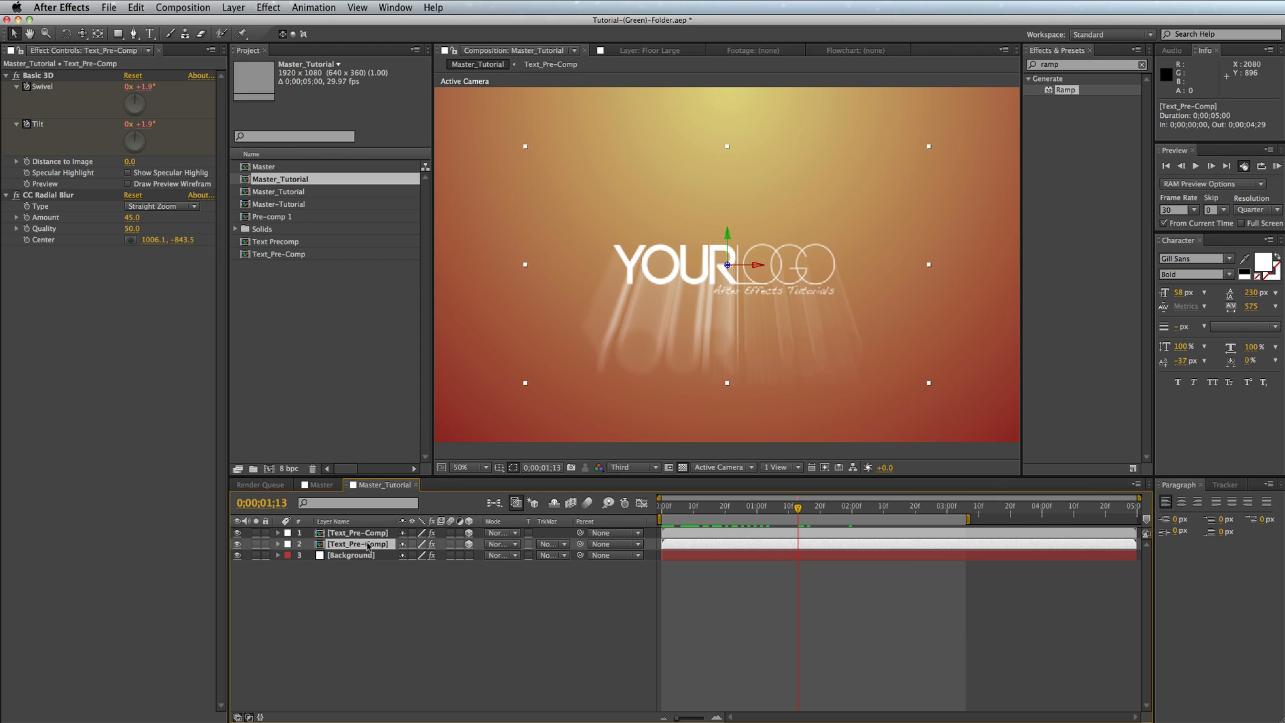
key(Return)
text(L)
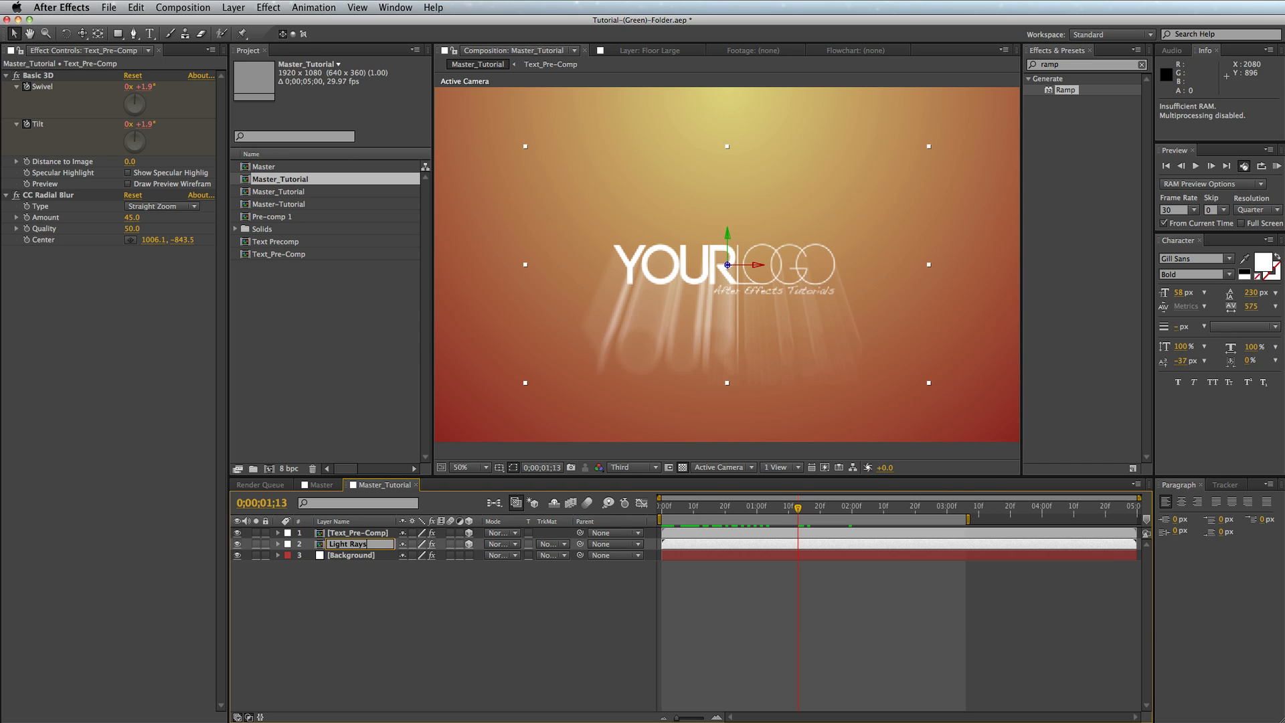
text(ight Rays)
key(Return)
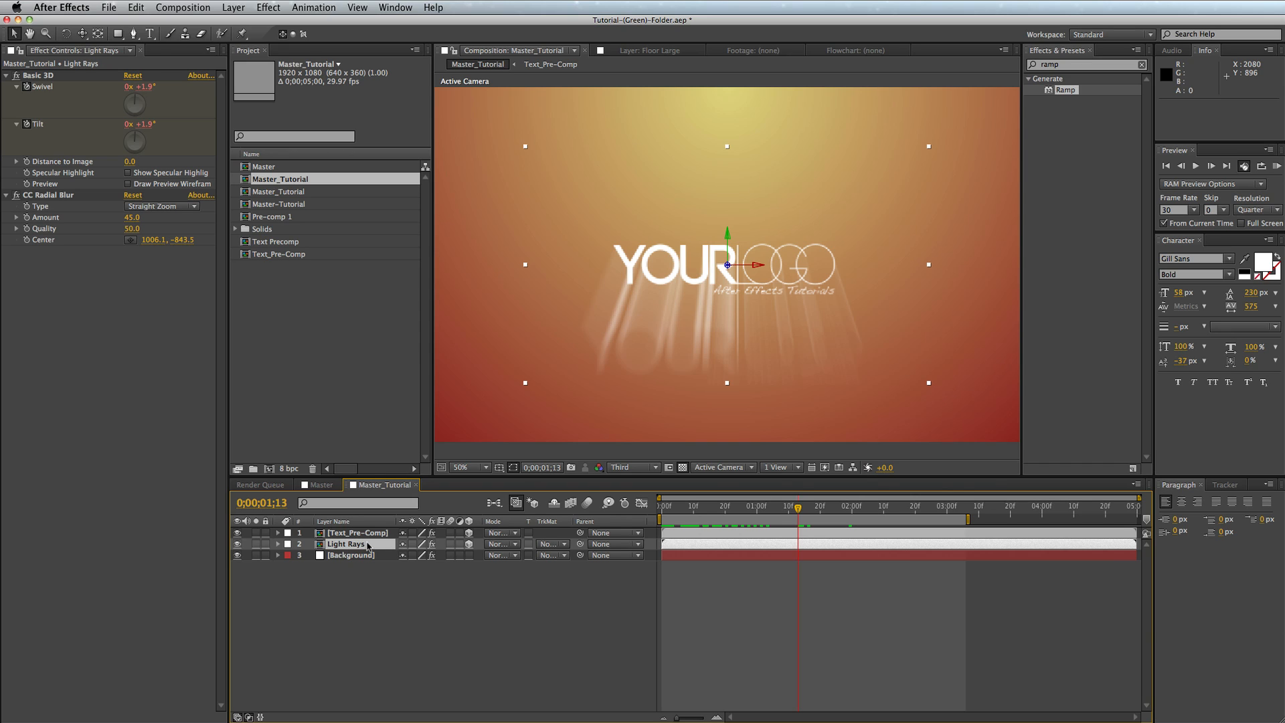
- Set the Light Rays layer's opacity to 50% and collapse its properties
key(t)
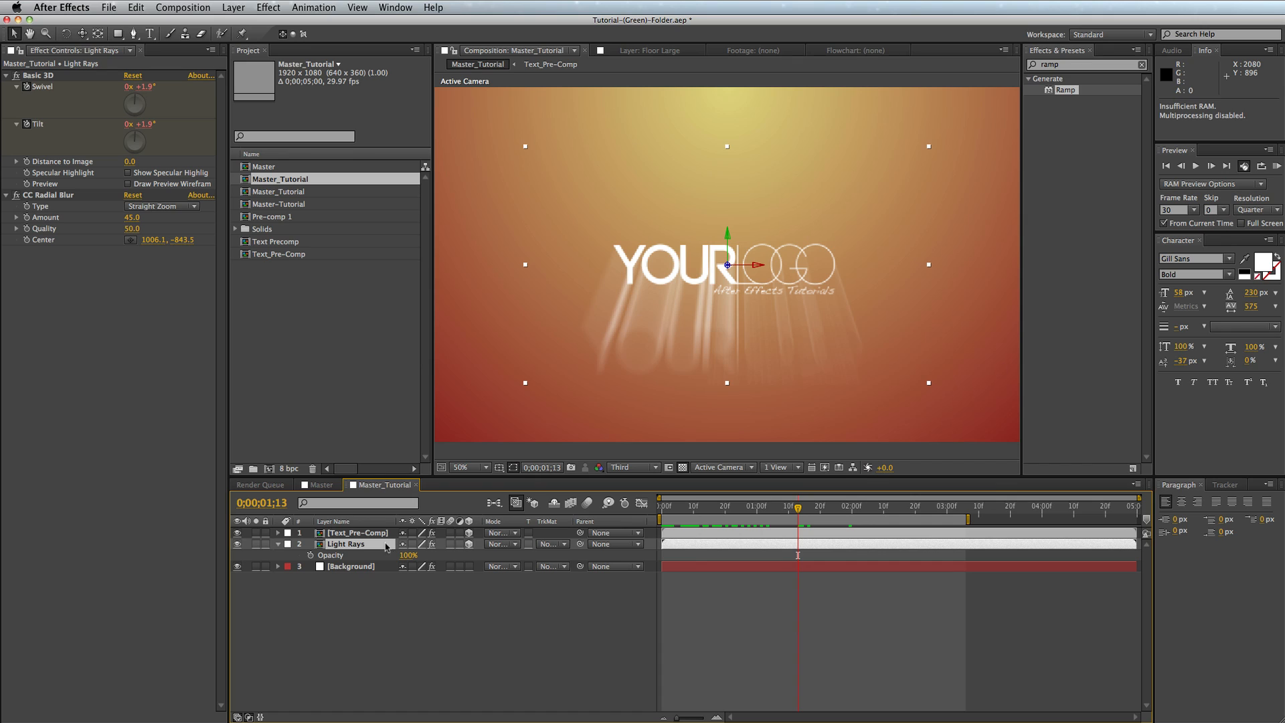
click(406, 555)
text(50)
key(Return)
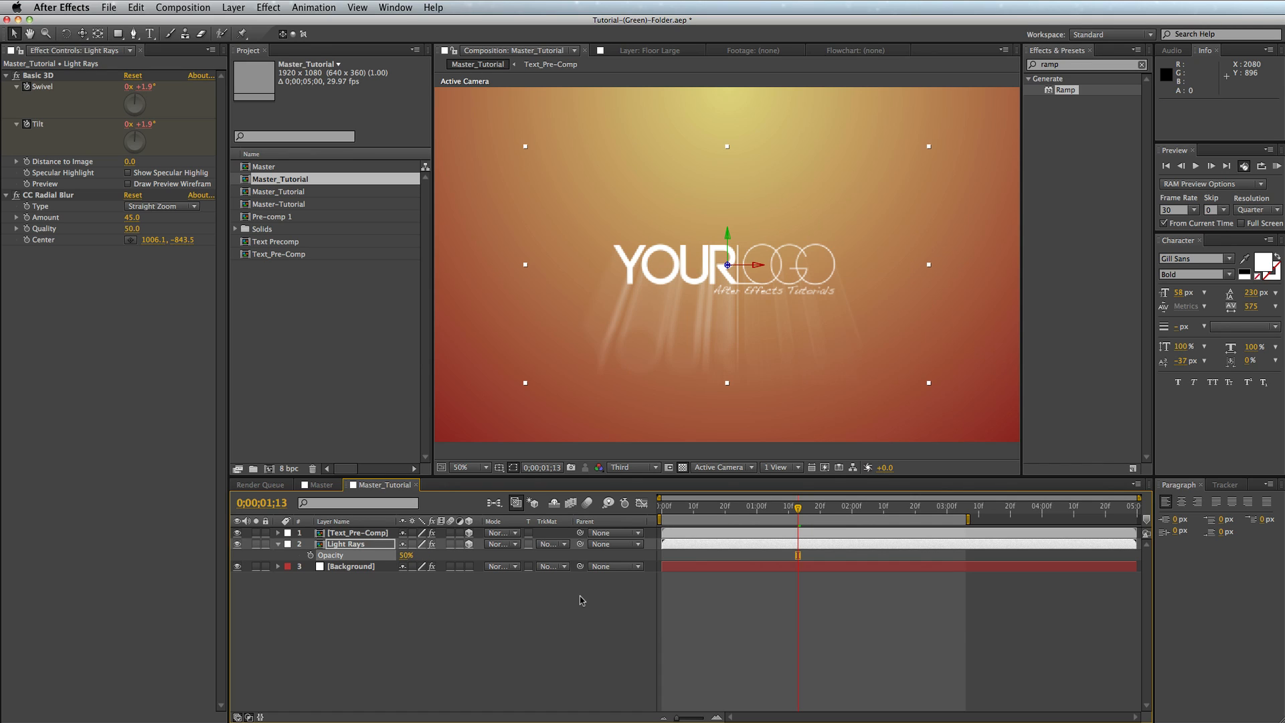
click(252, 546)
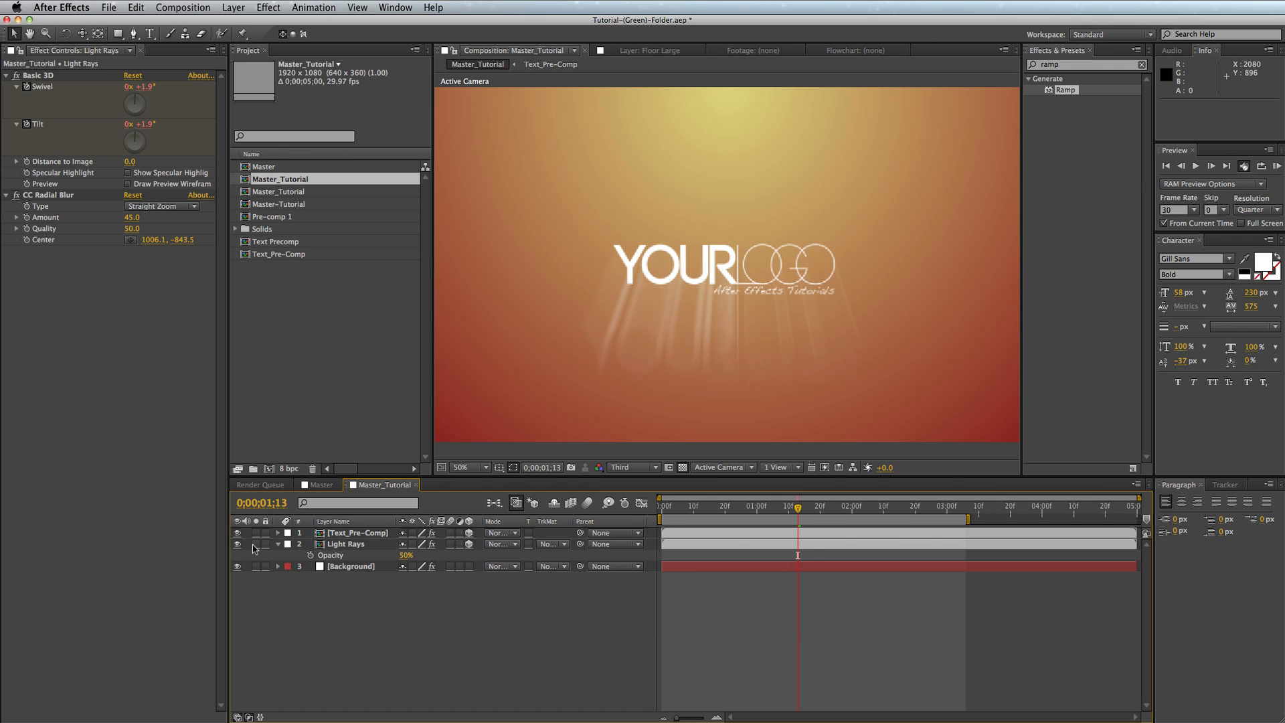
click(279, 544)
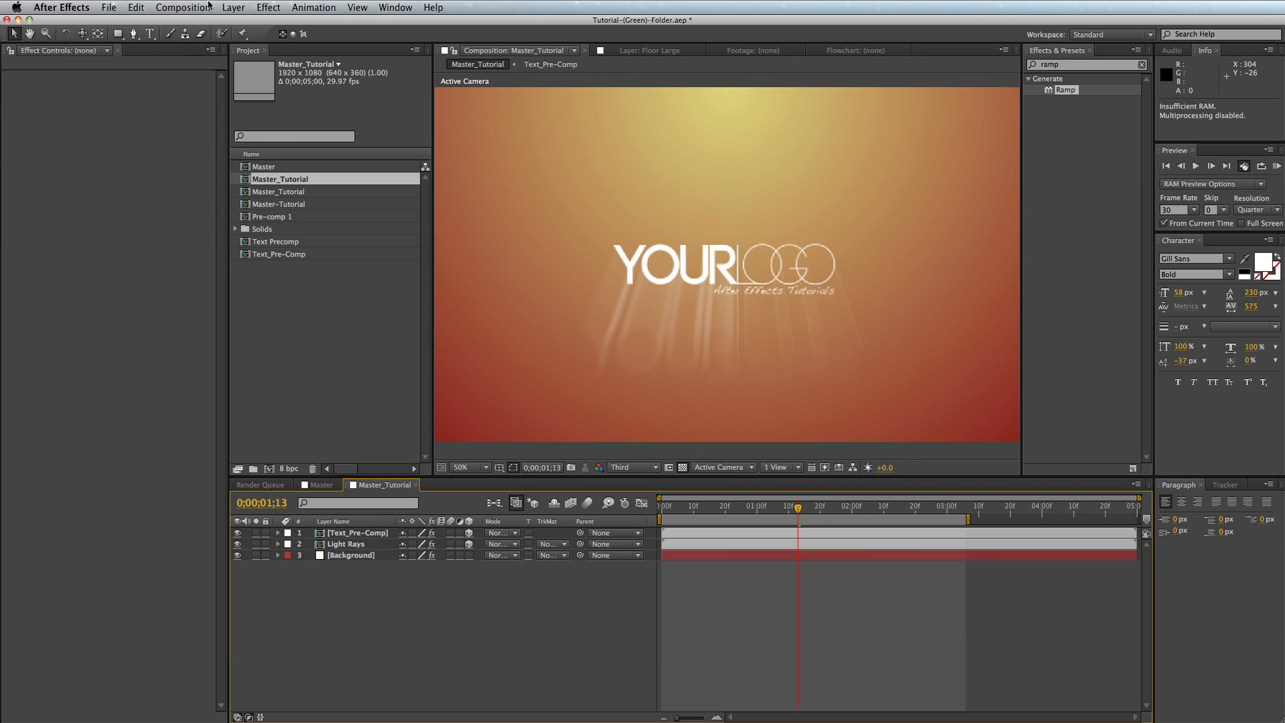
- Create a white 1920 x 1080 px solid named Floor Large
click(233, 7)
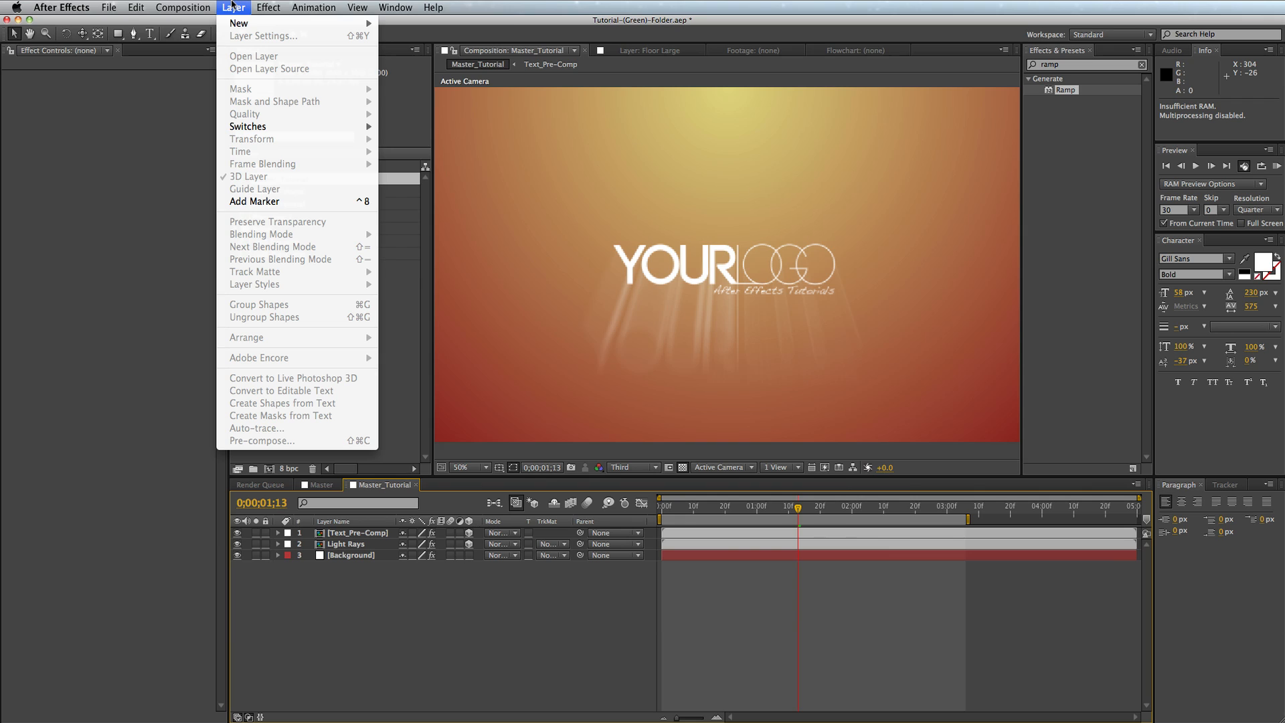
mouse_move(239, 24)
click(403, 40)
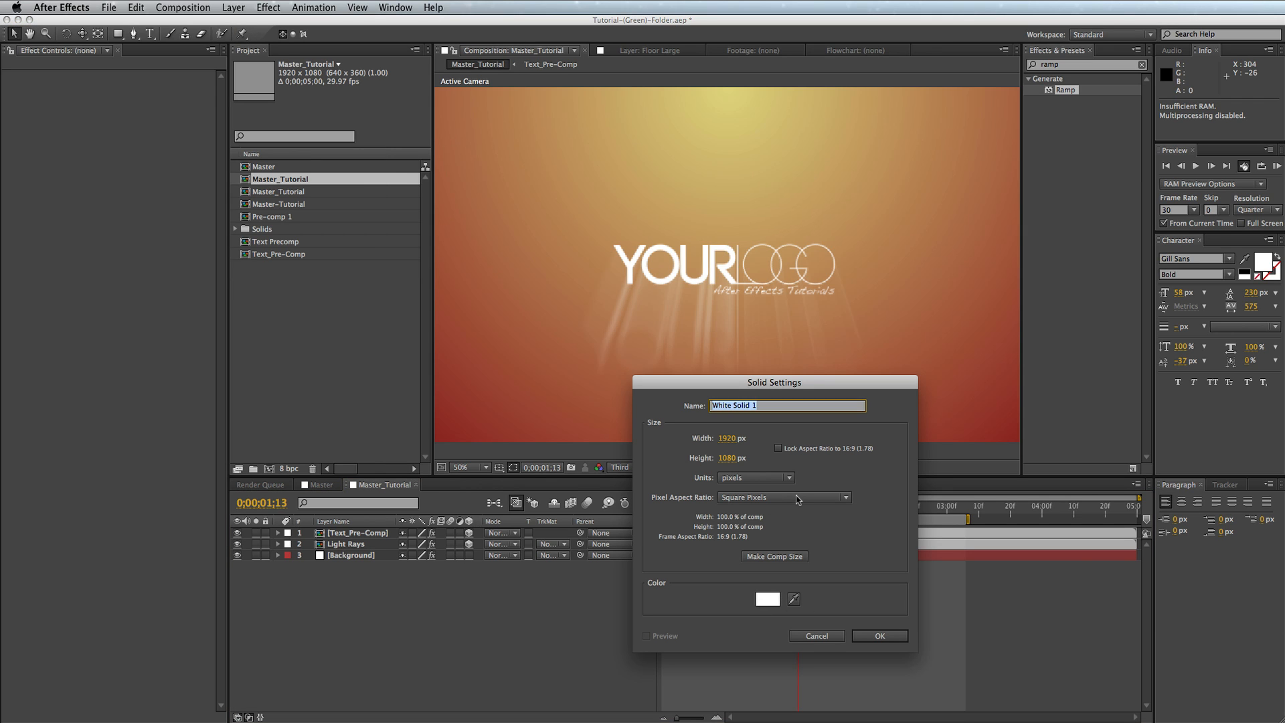
text(Floor Large)
key(Return)
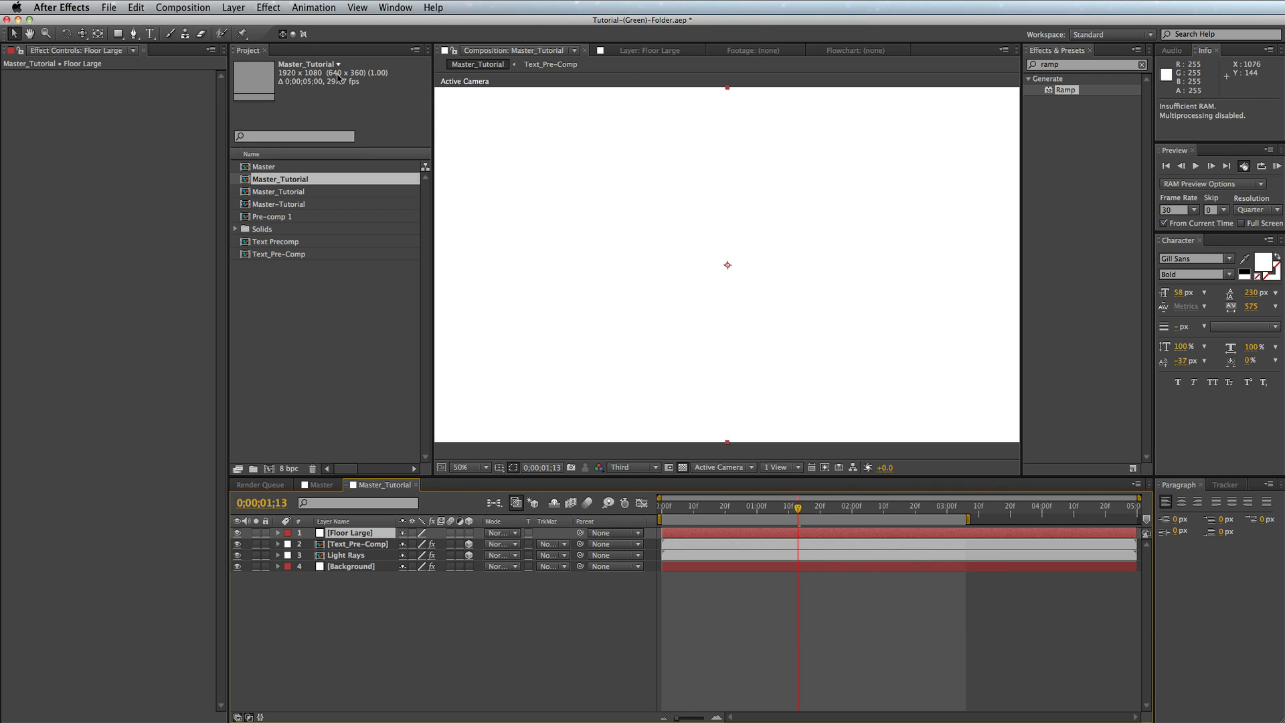
- Make Floor Large a 3D layer and set its X Rotation to -90°
key(comma)
key(comma)
key(period)
key(period)
click(470, 533)
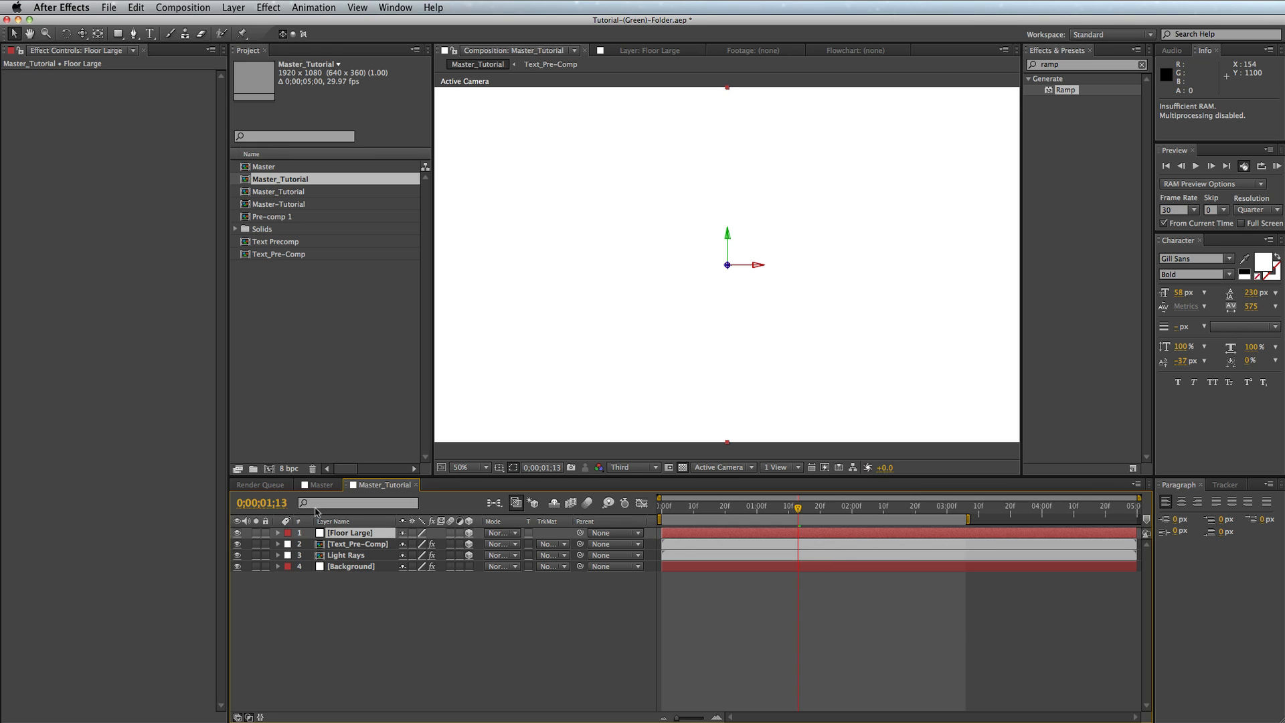
click(278, 534)
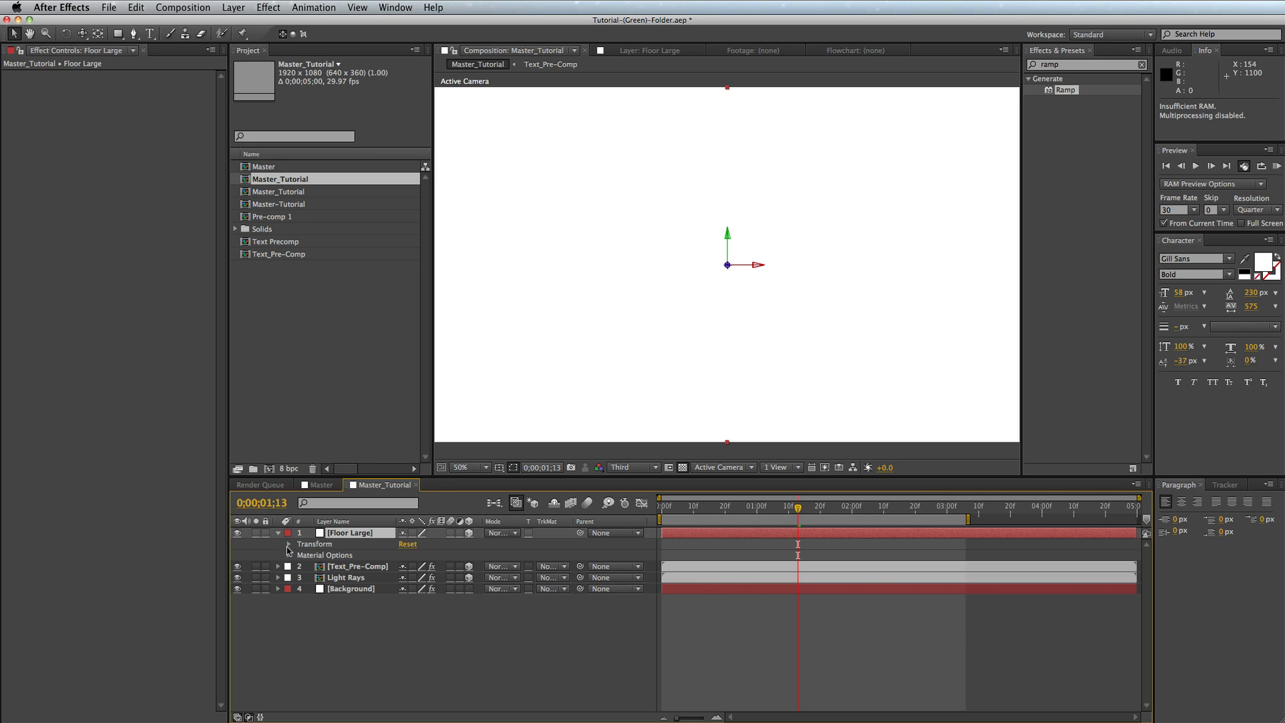
click(289, 544)
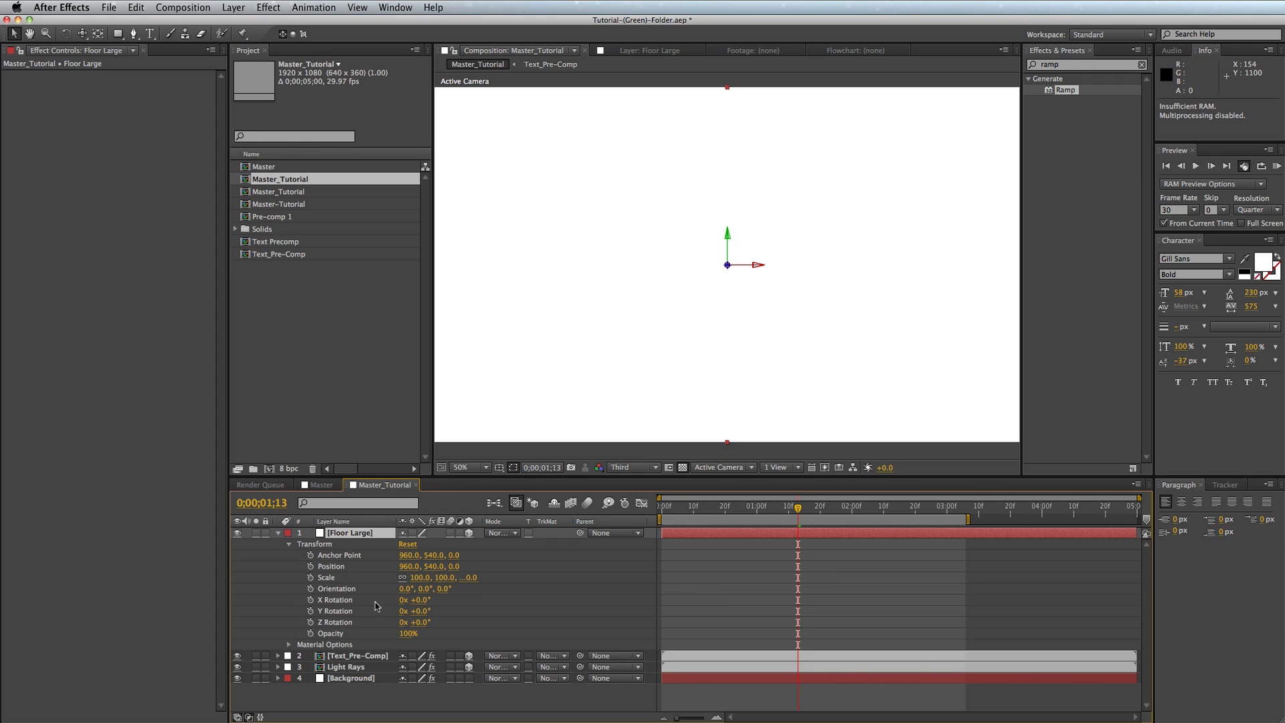
drag(416, 599, 402, 607)
click(421, 600)
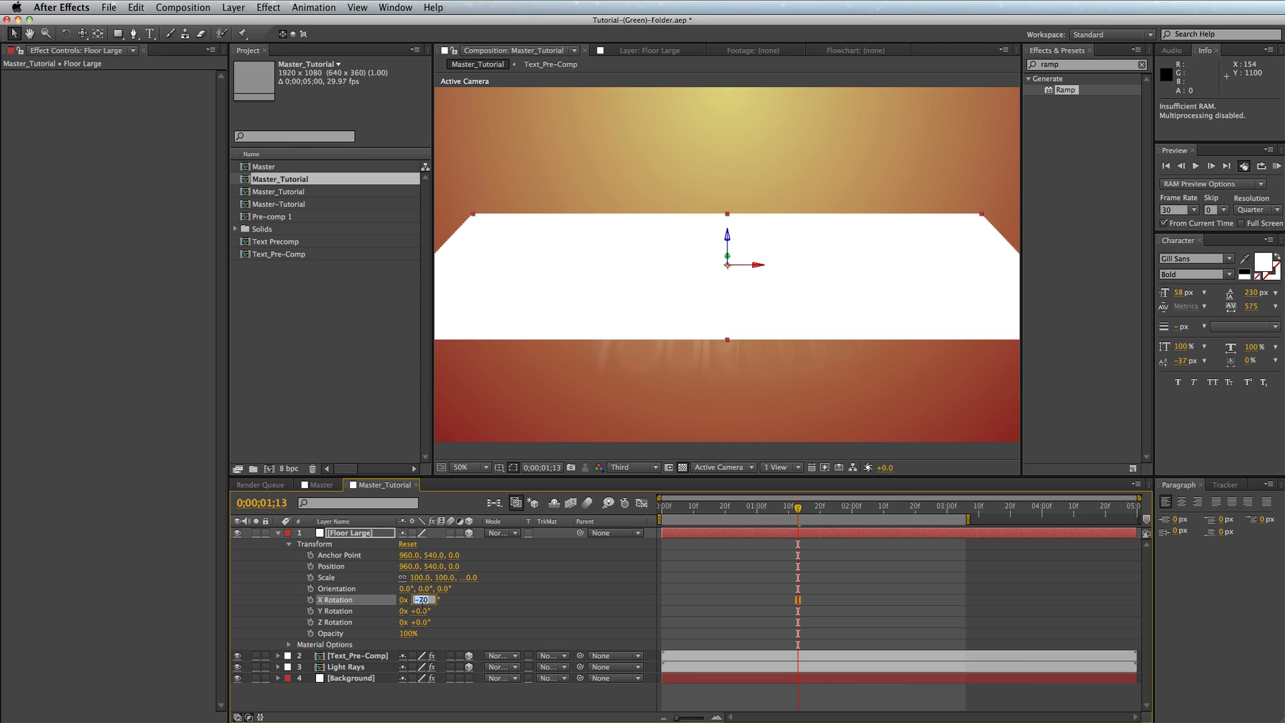
text(-90)
key(Return)
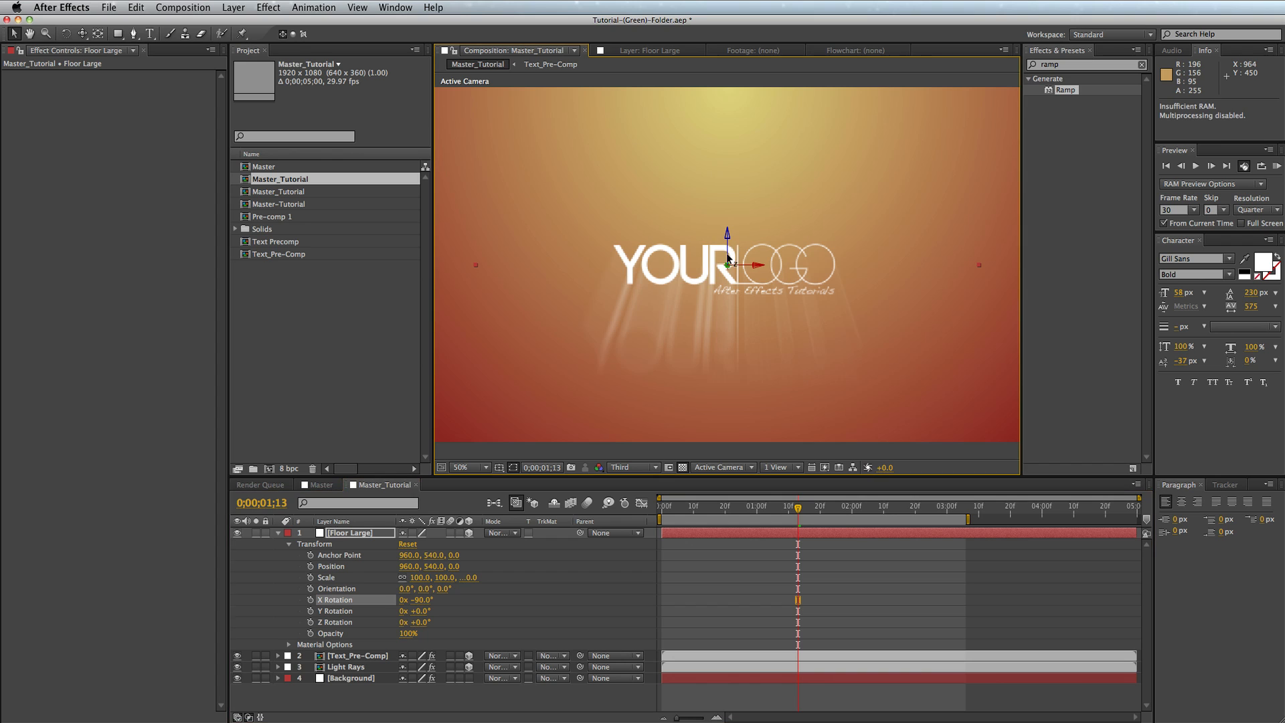
- Lower the Floor Large layer beneath the logo to a Y position of about 984
drag(725, 290, 731, 383)
scroll(731, 383, down, 2)
scroll(731, 383, up, 3)
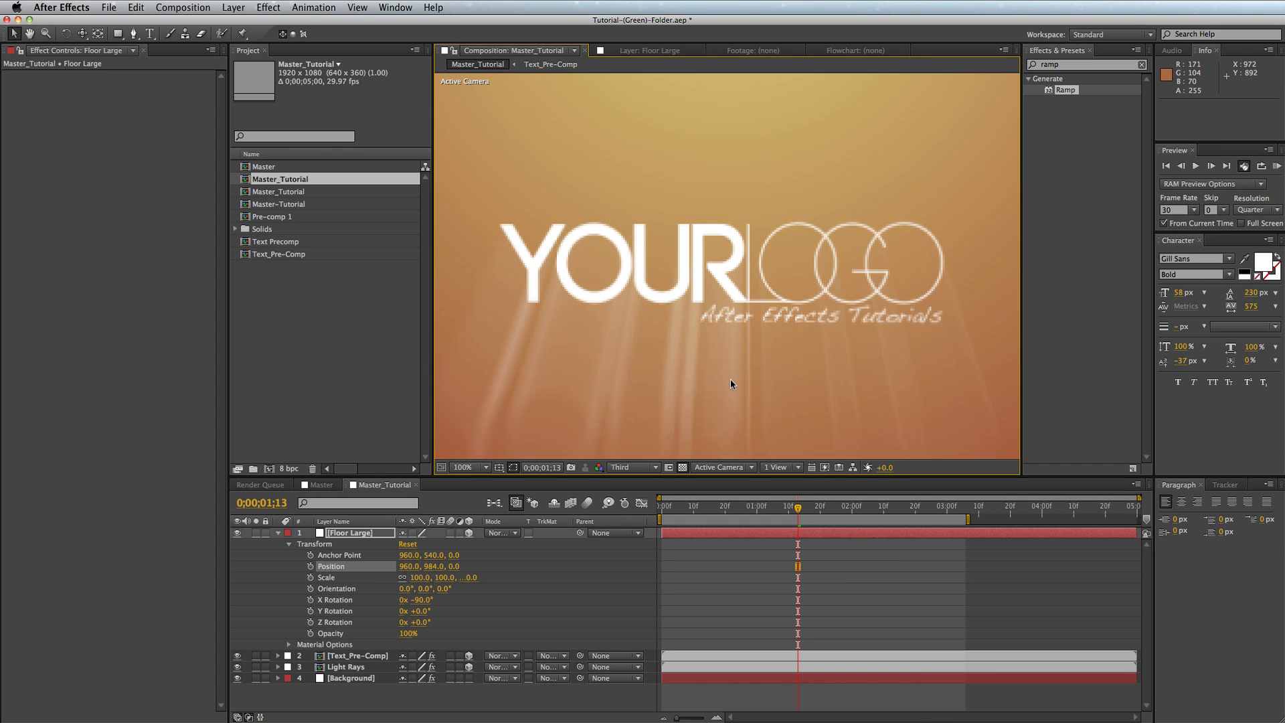
scroll(696, 409, down, 2)
double_click(628, 420)
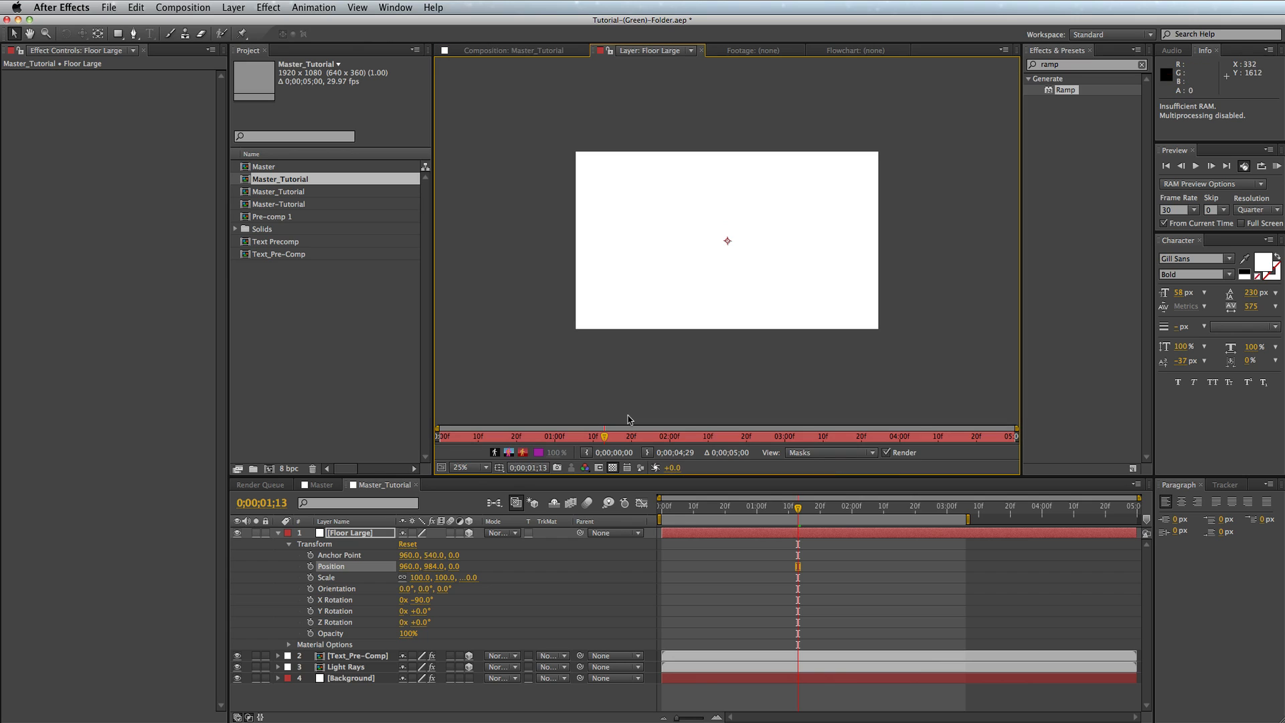
click(552, 52)
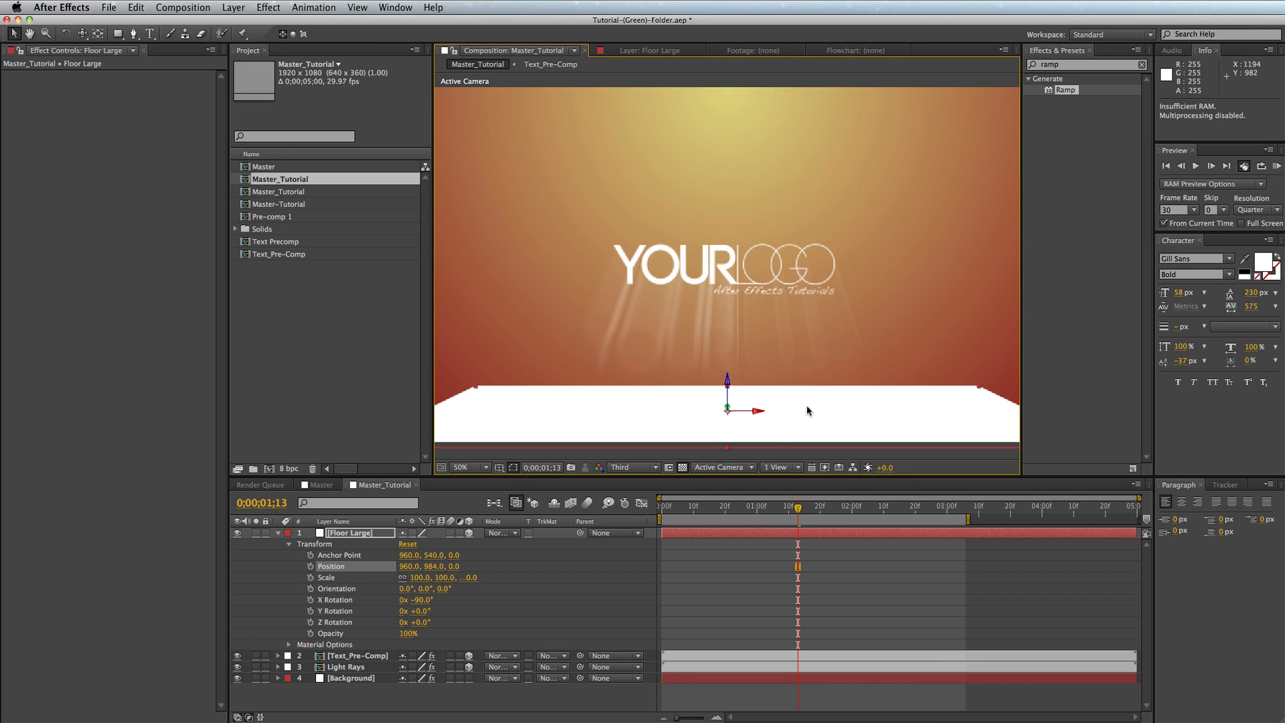
- Open Floor Large in its layer view and add an elliptical mask filling the whole solid
double_click(824, 419)
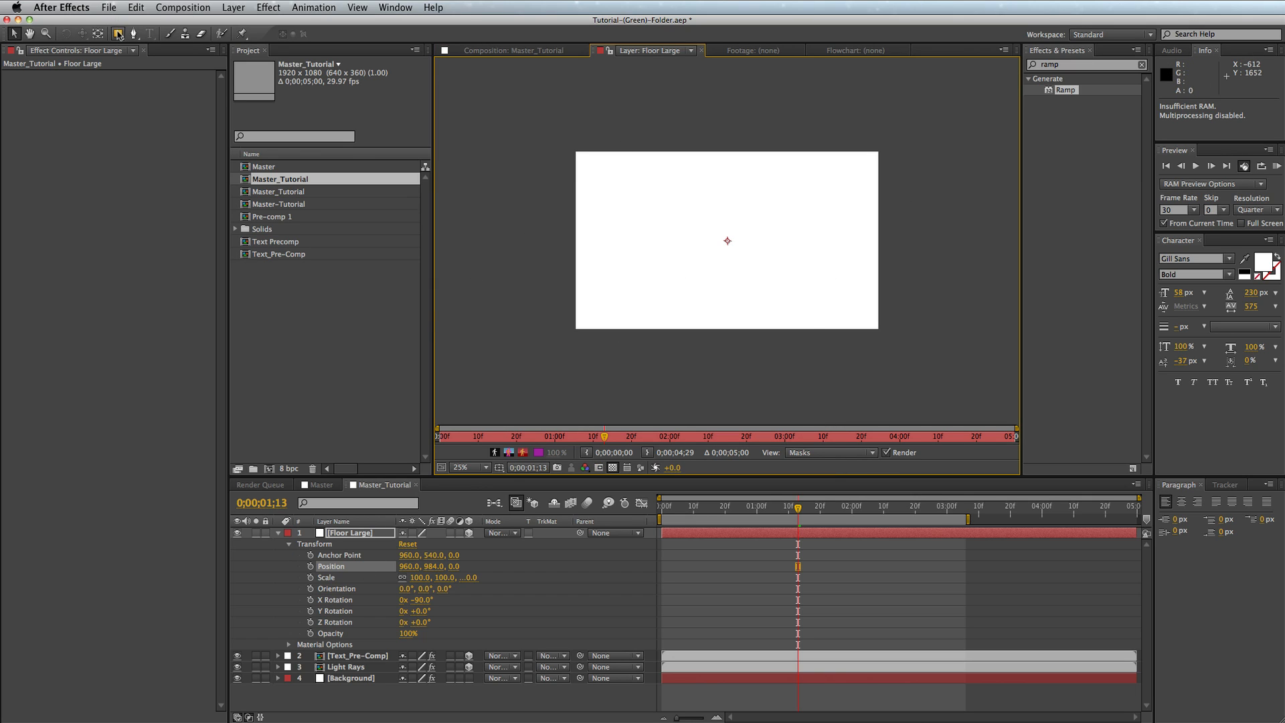
drag(118, 34, 149, 62)
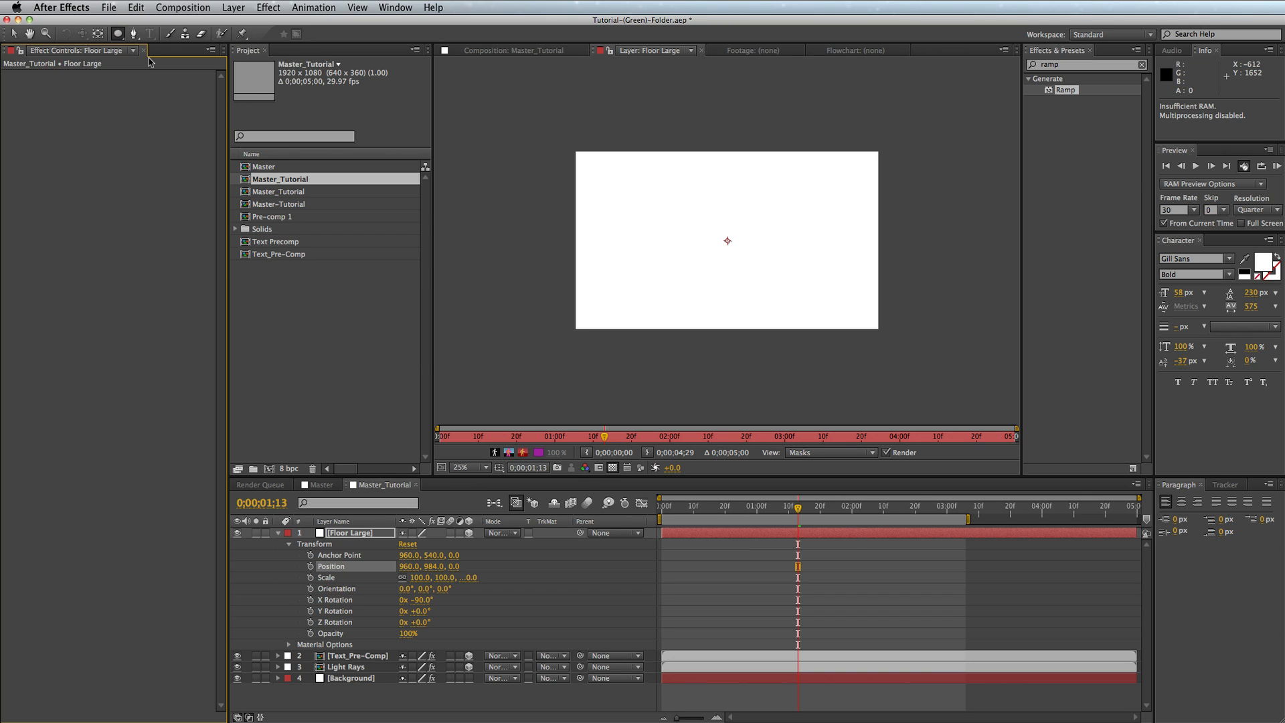
double_click(118, 33)
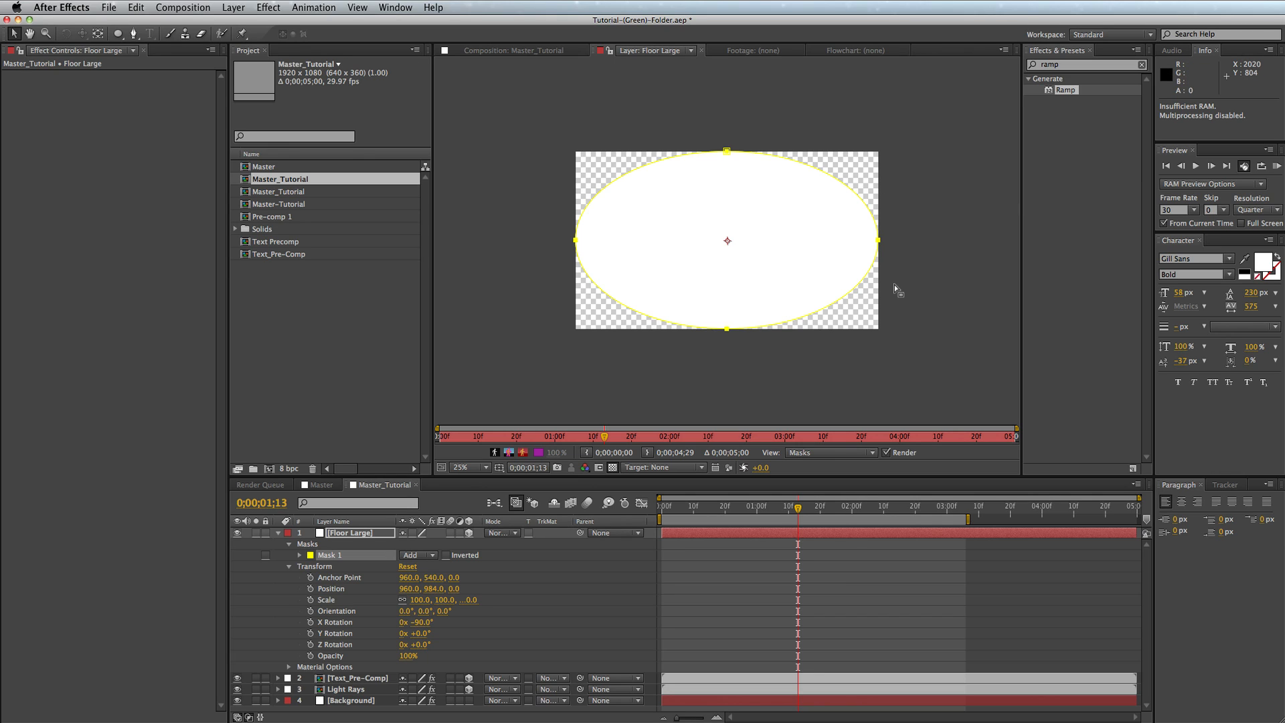
- Flatten and shrink Mask 1 into a thin centered ellipse about three quarters of the solid's width
click(835, 306)
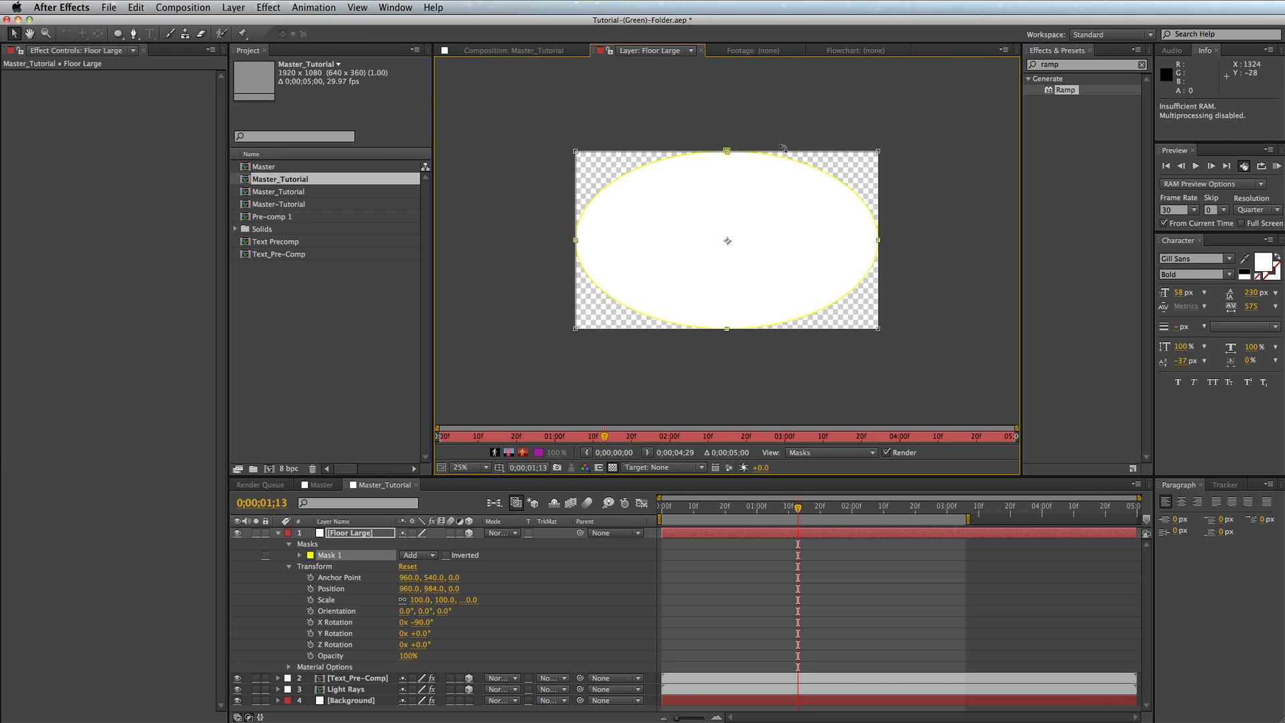
drag(726, 150, 727, 256)
drag(779, 316, 774, 245)
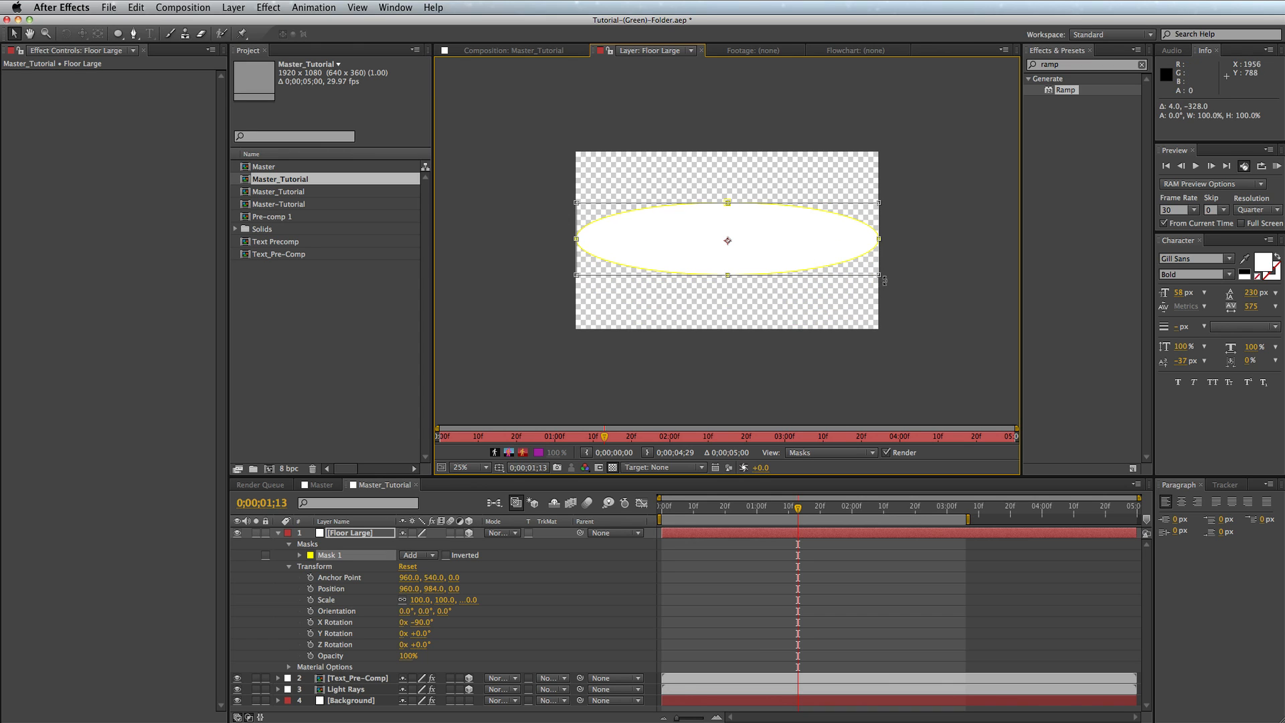
drag(878, 274, 817, 240)
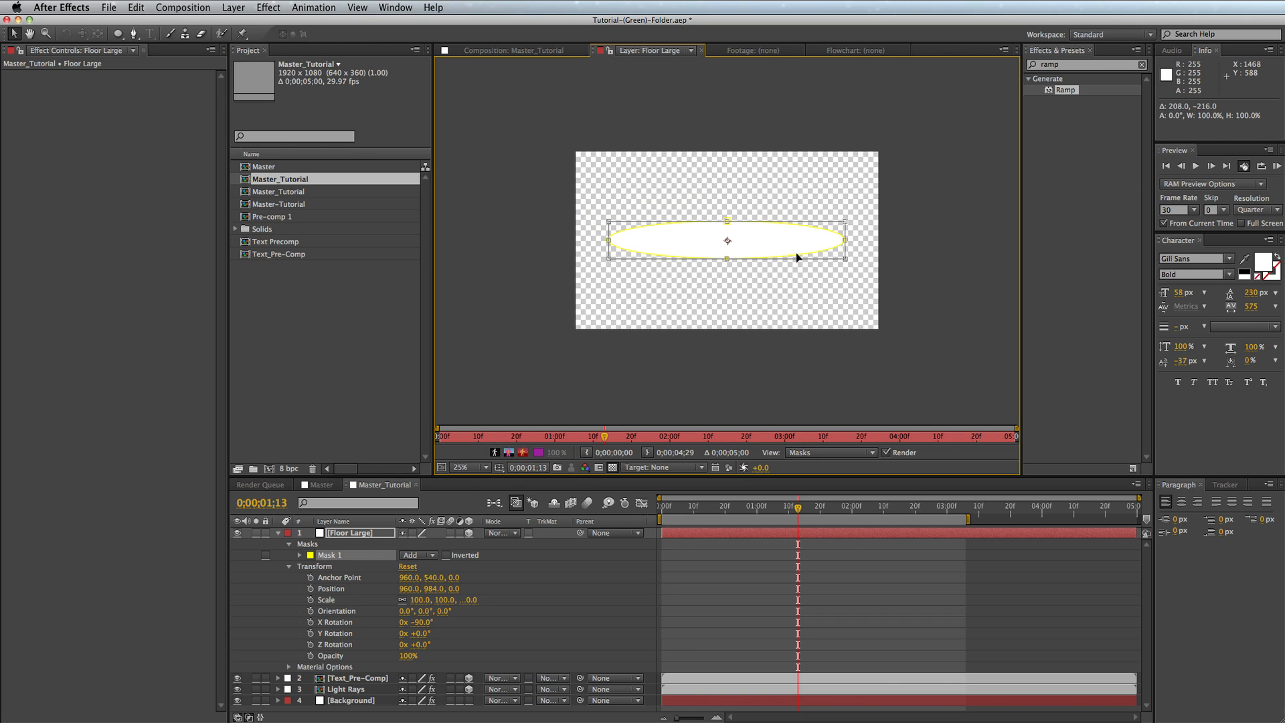
- Set the Mask Feather of the Floor Large layer to 100 pixels and return to the Master_Tutorial composition view
click(365, 534)
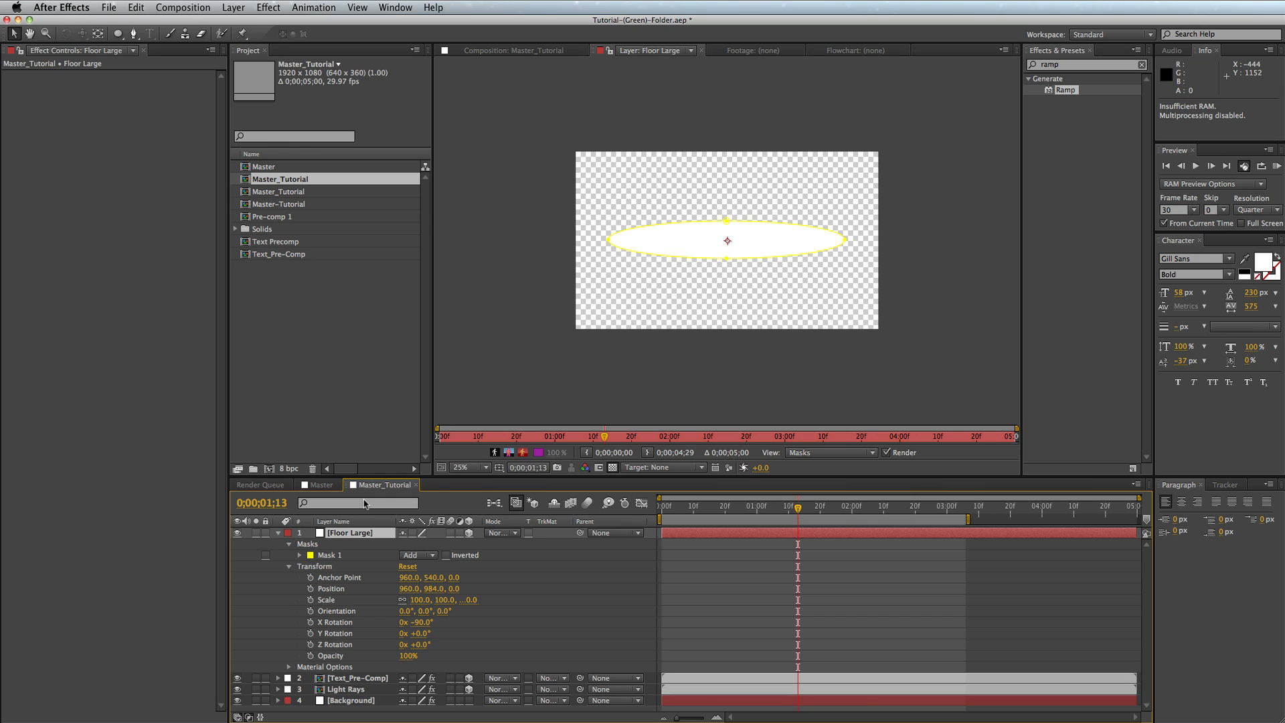
key(f)
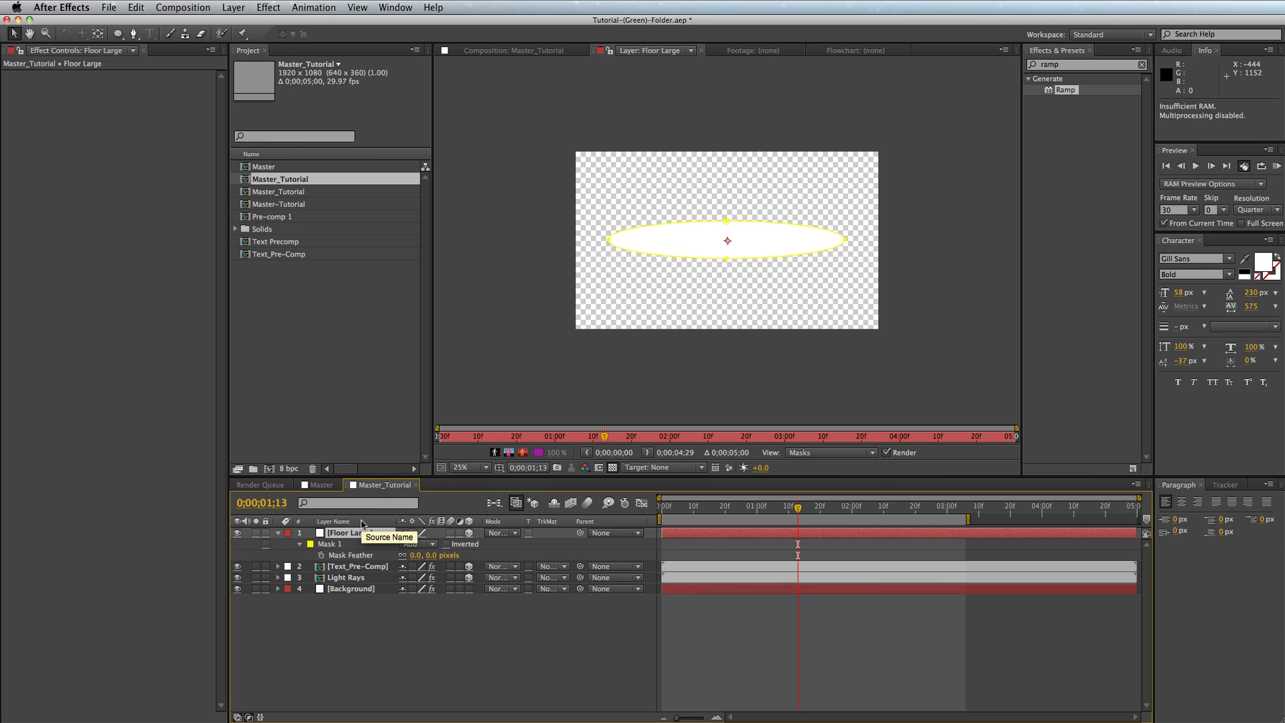
click(432, 555)
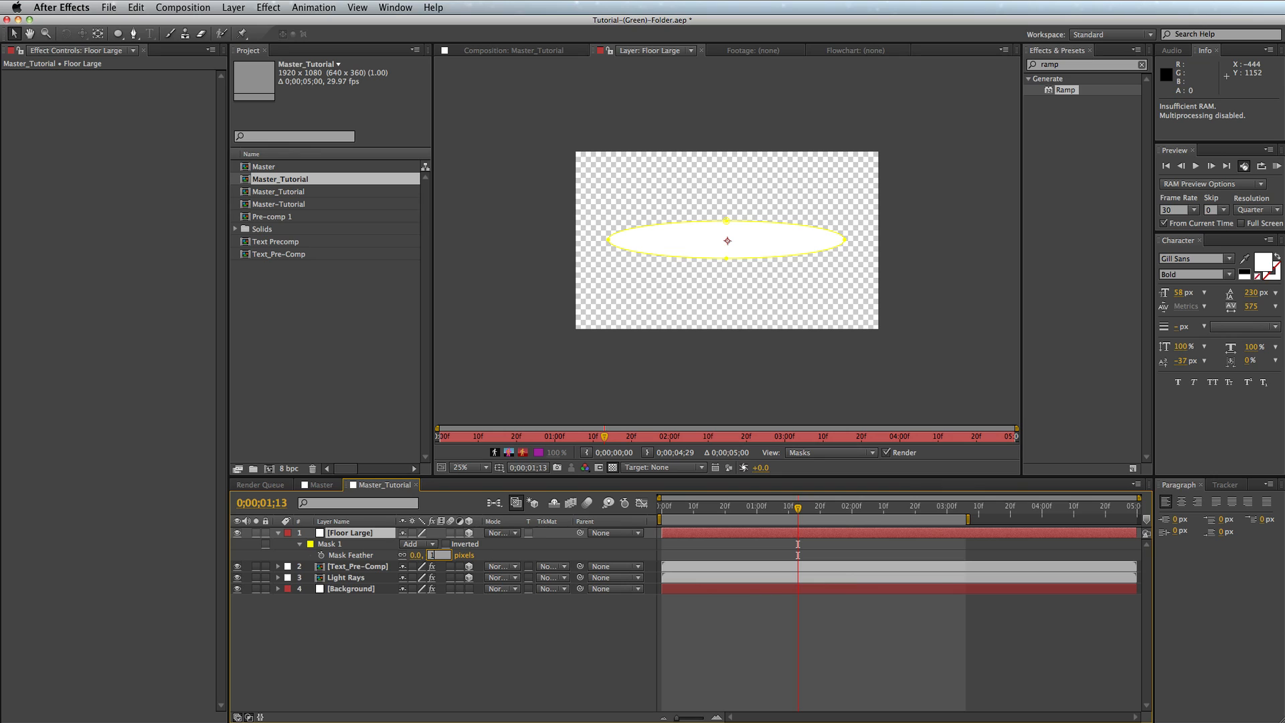
click(492, 555)
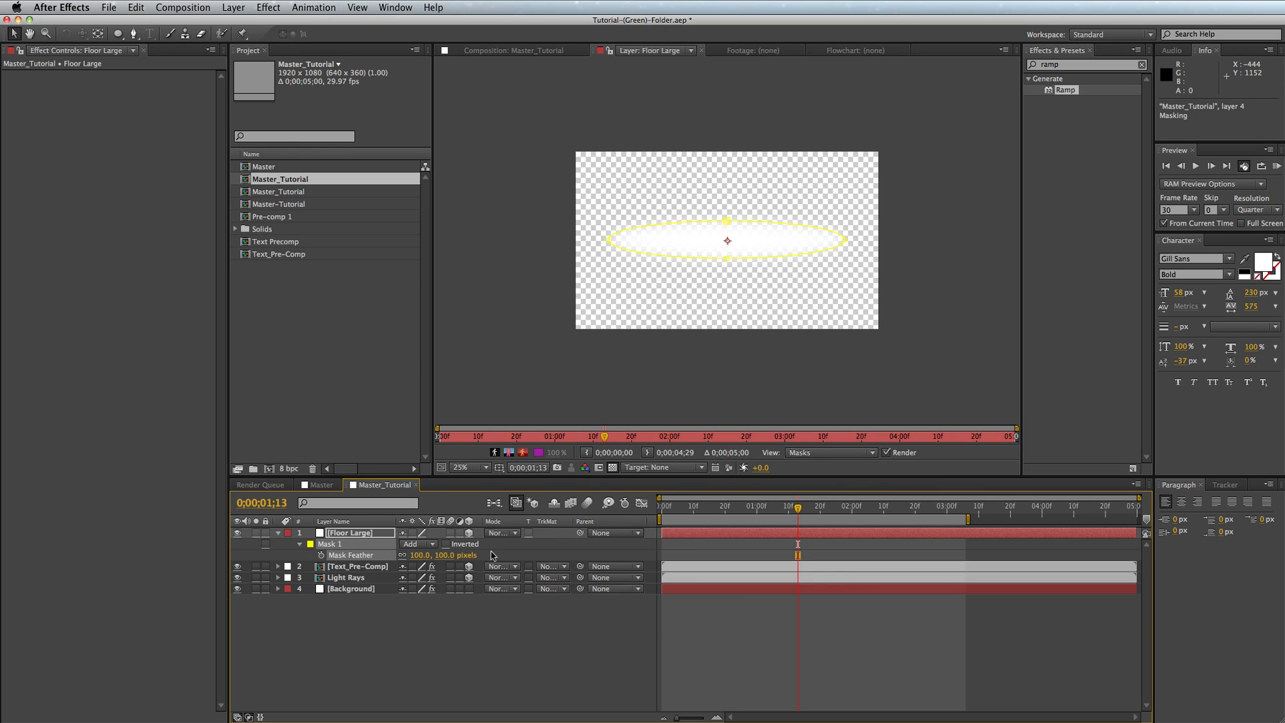
click(494, 643)
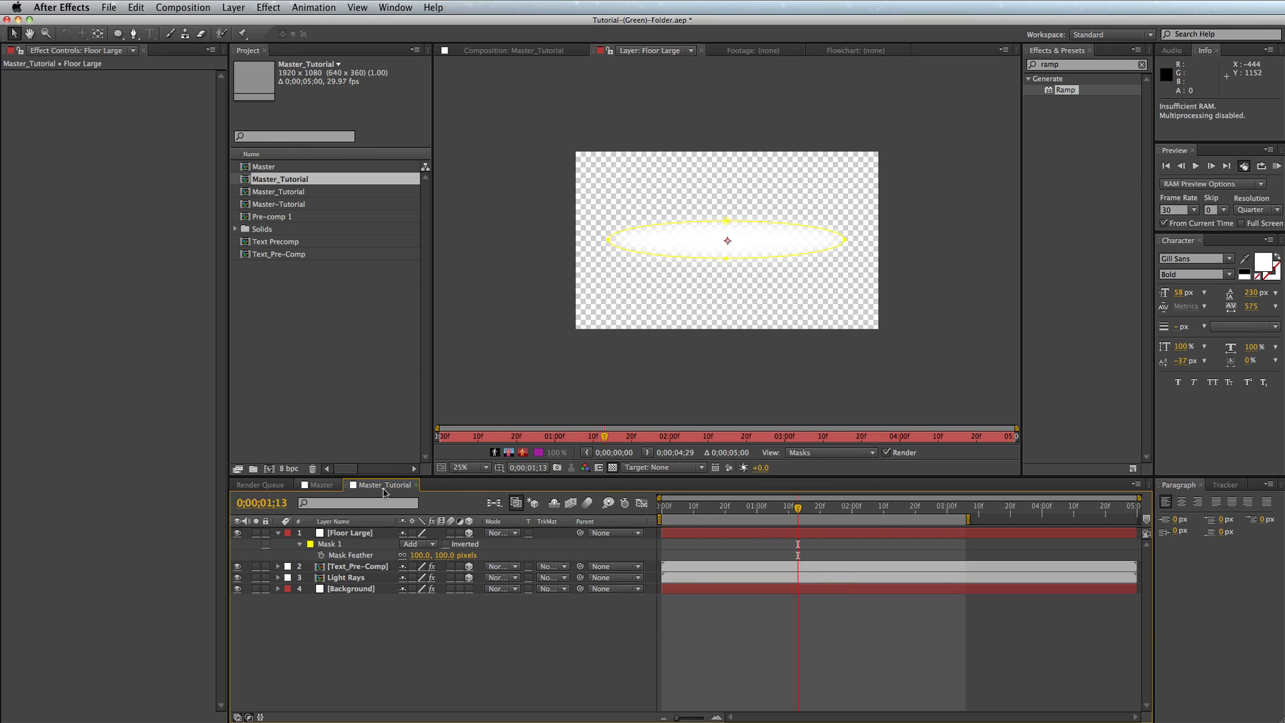
click(506, 54)
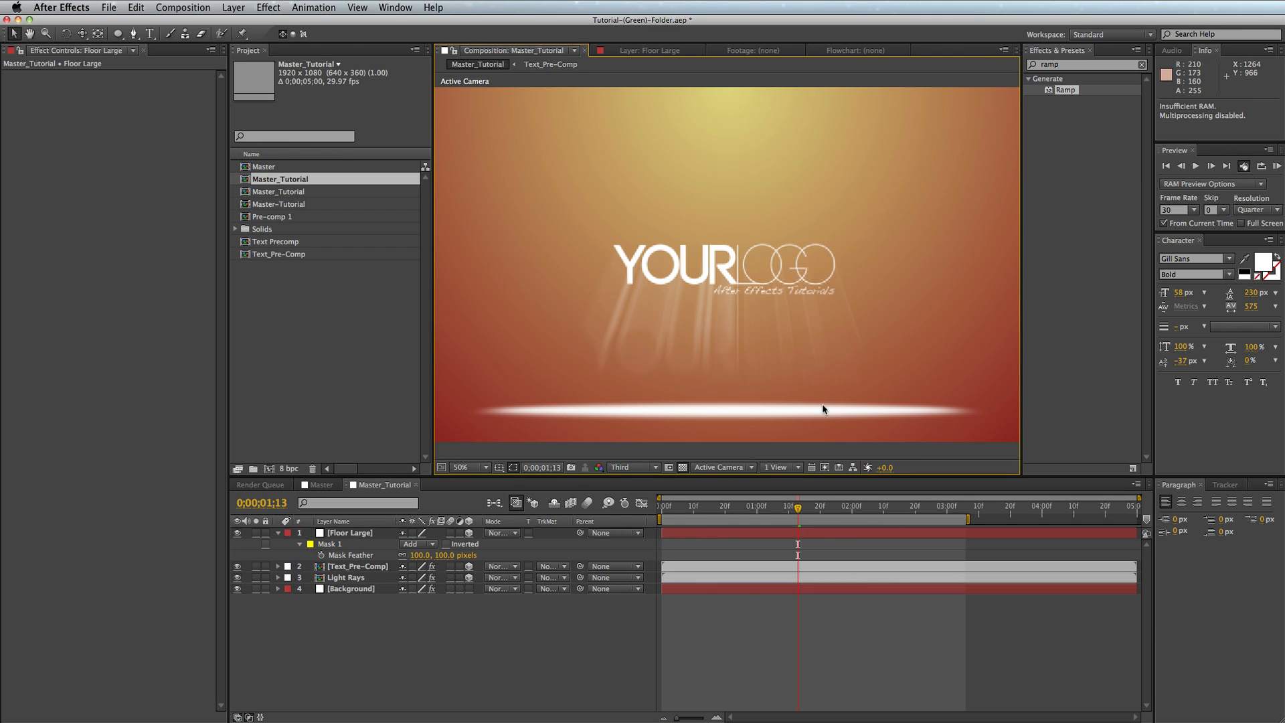
- Set the opacity of the Floor Large layer to 50%
click(349, 535)
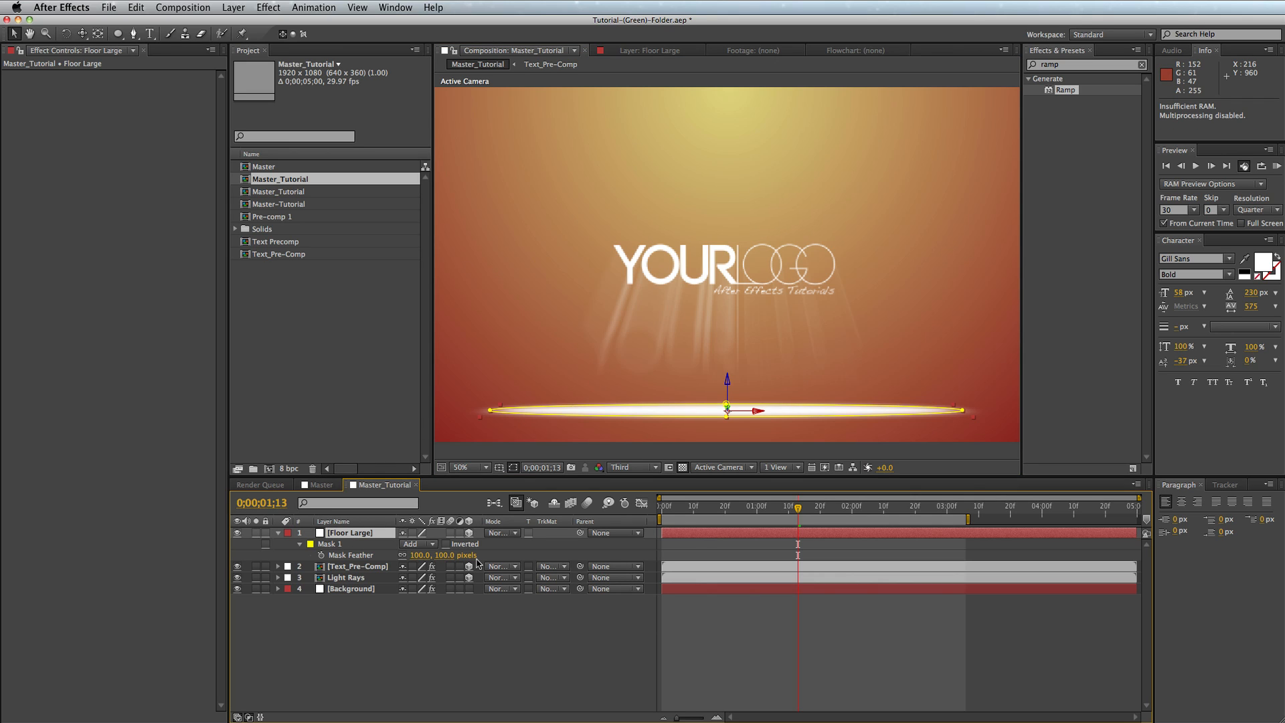
key(t)
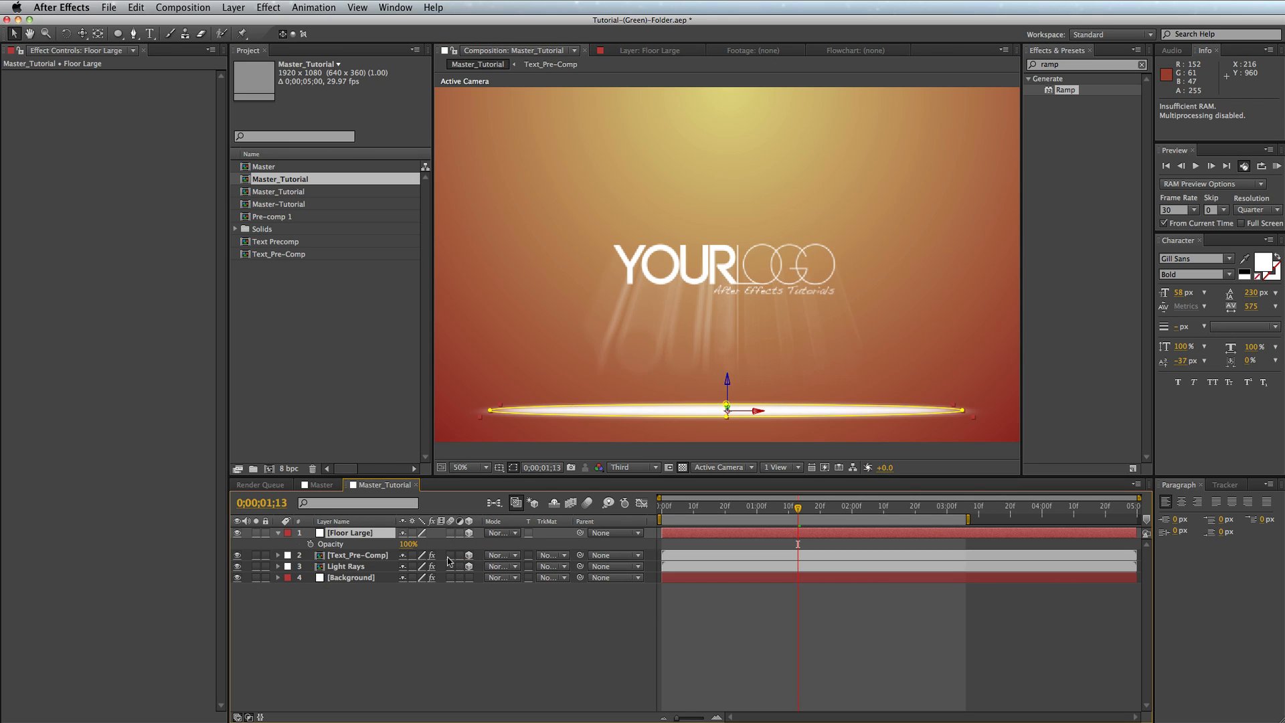
click(410, 543)
text(50)
key(Return)
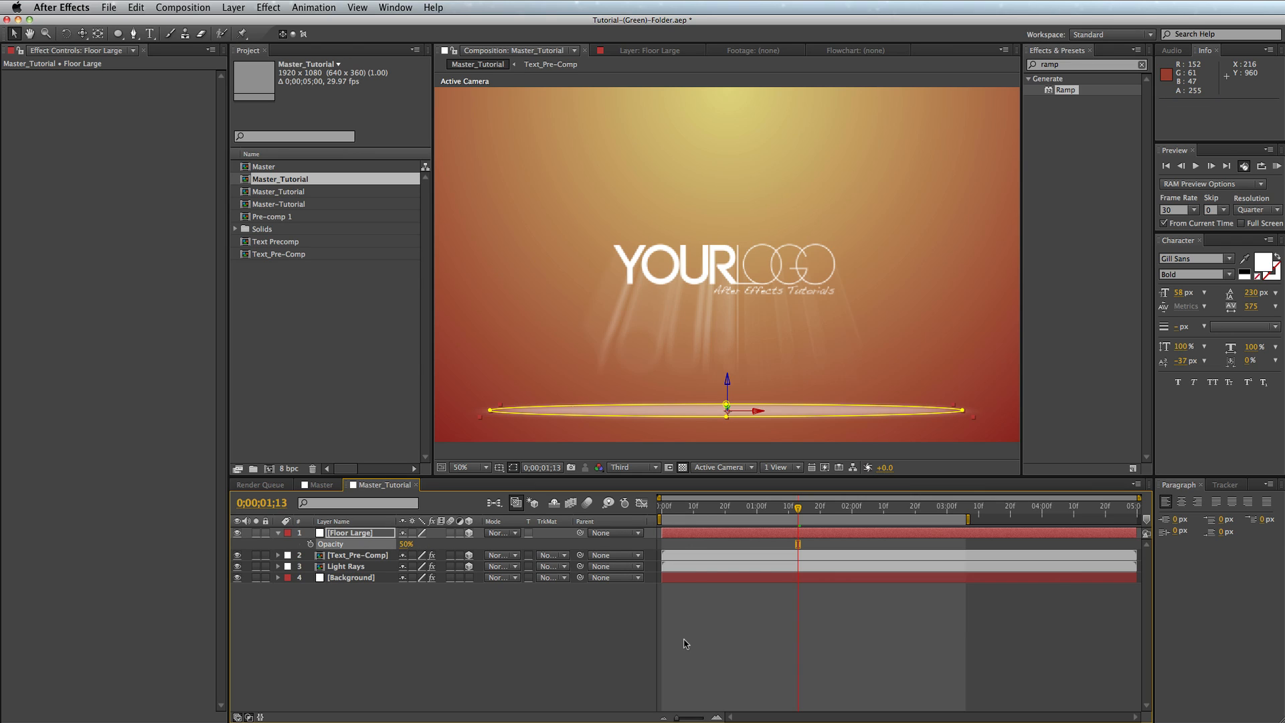
click(530, 655)
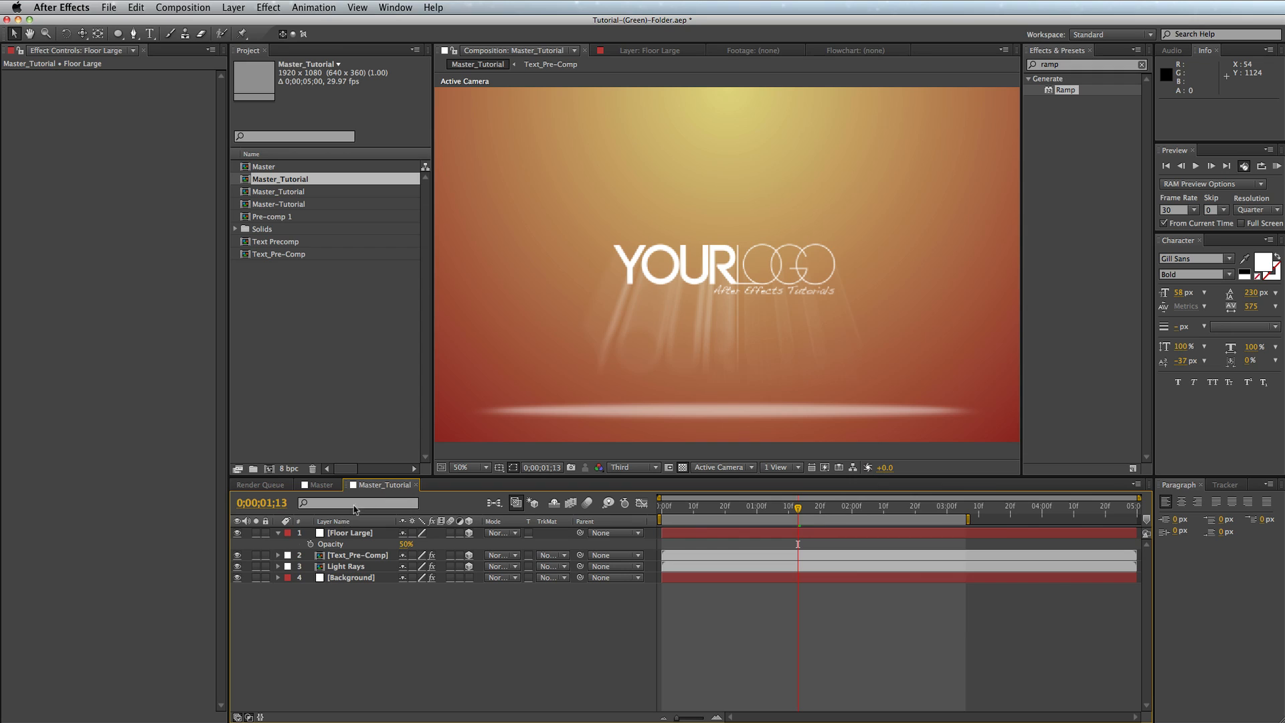
- Duplicate the Floor Large layer and rename the copy Floor Small
click(356, 535)
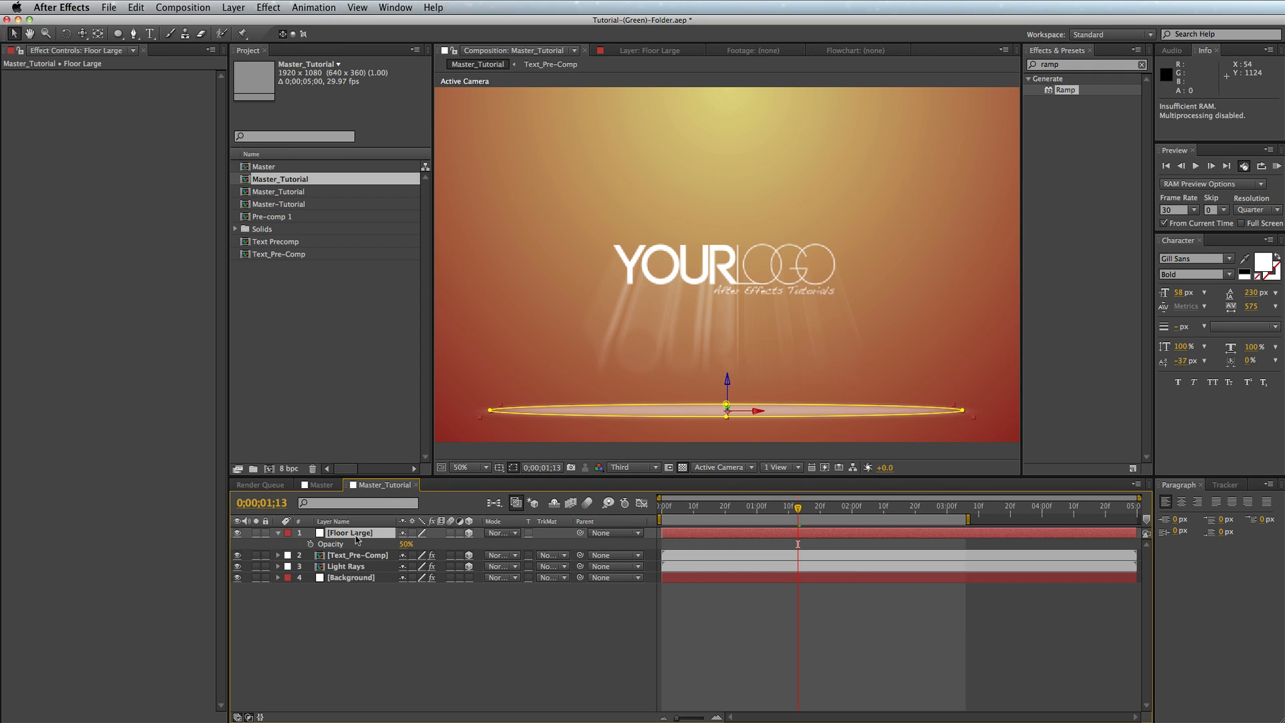
key(ctrl+d)
key(Return)
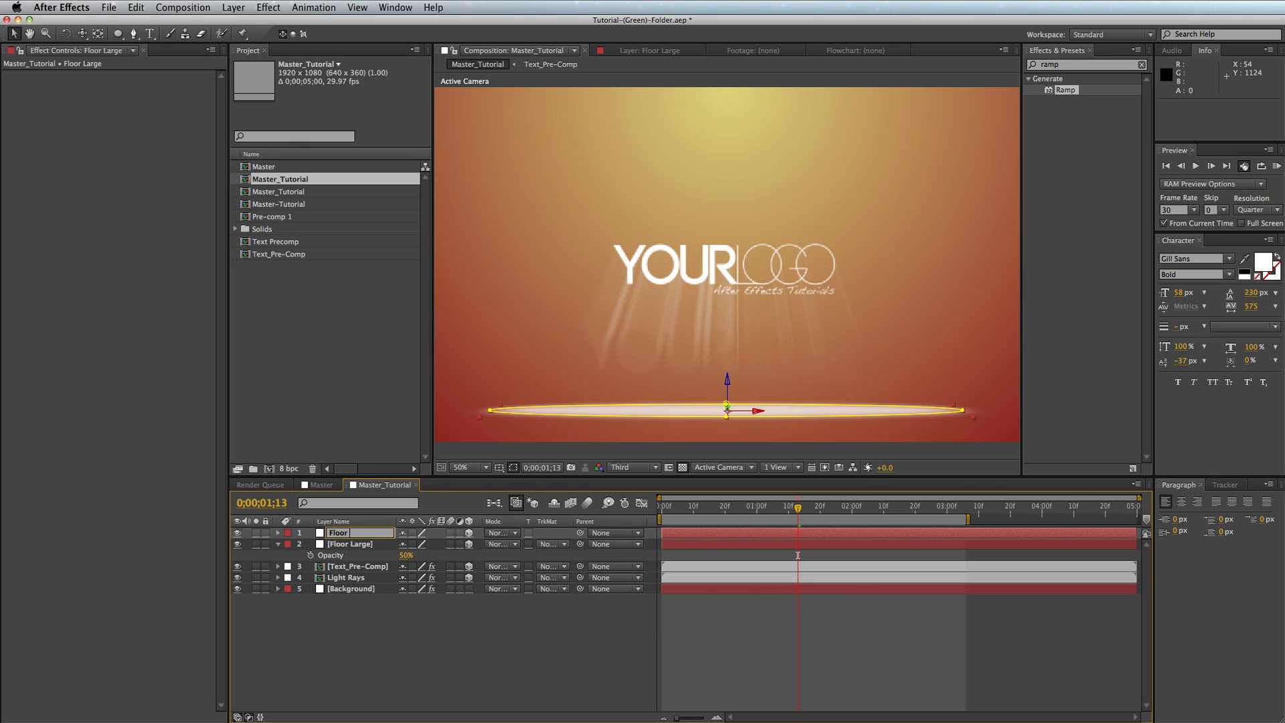
text(Floor Sm)
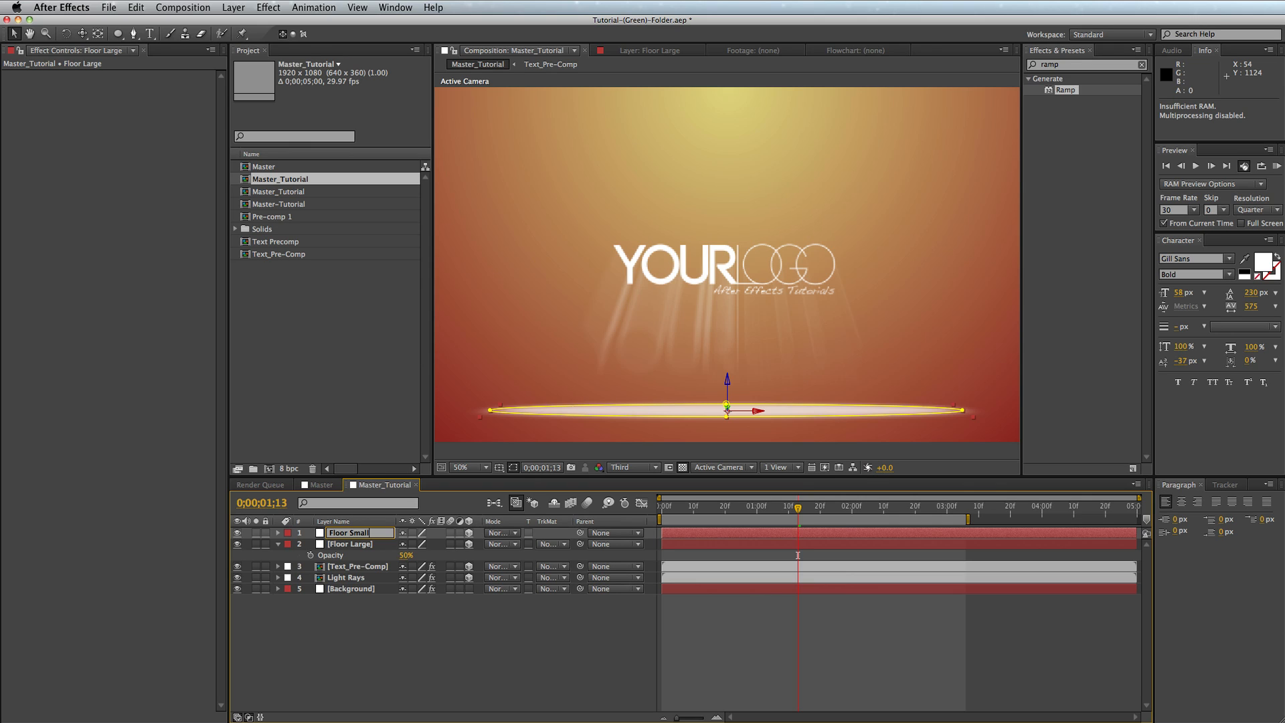
text(all)
key(Return)
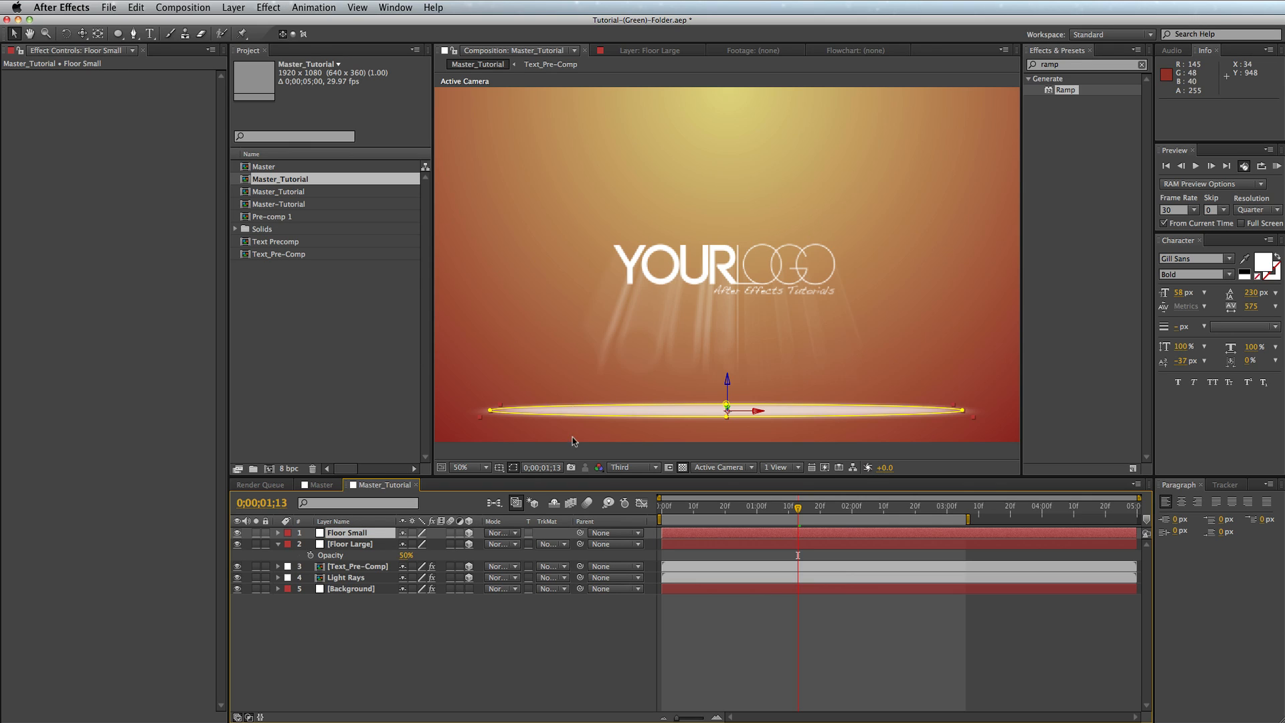
- Open Floor Small in its layer view and shrink its elliptical mask around the center to just under half its size
double_click(660, 412)
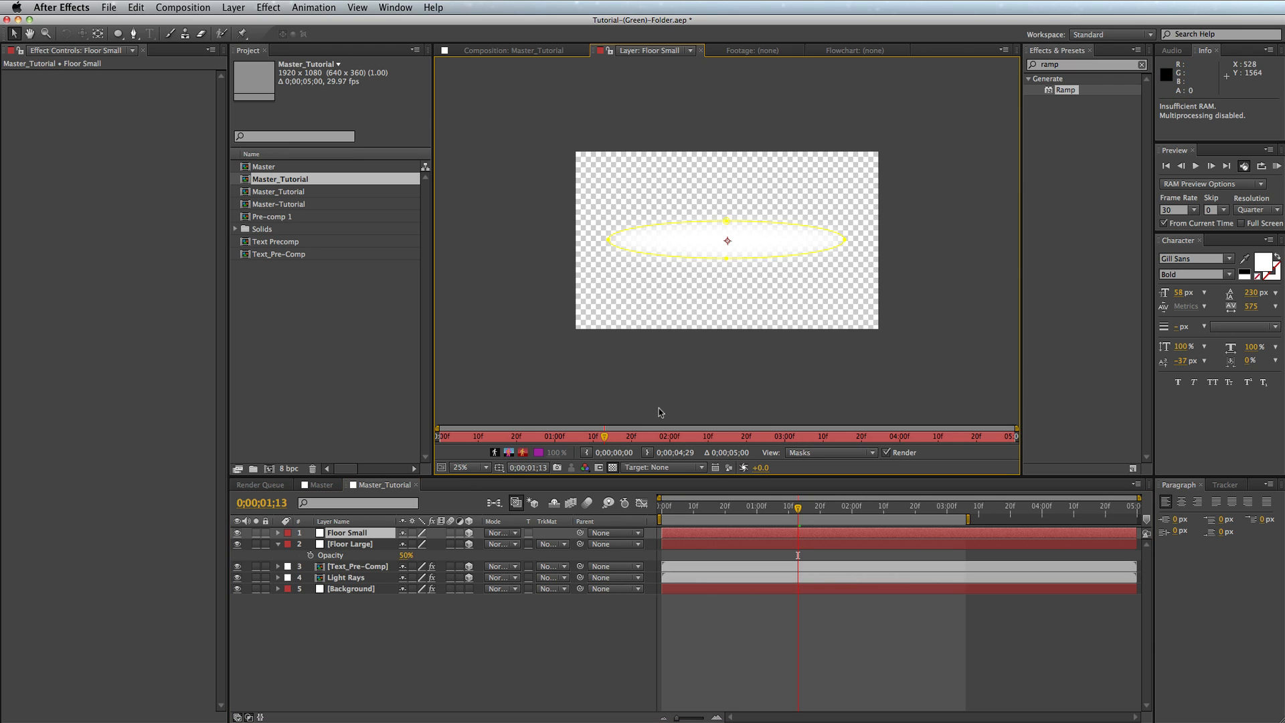
double_click(833, 236)
drag(844, 224, 766, 244)
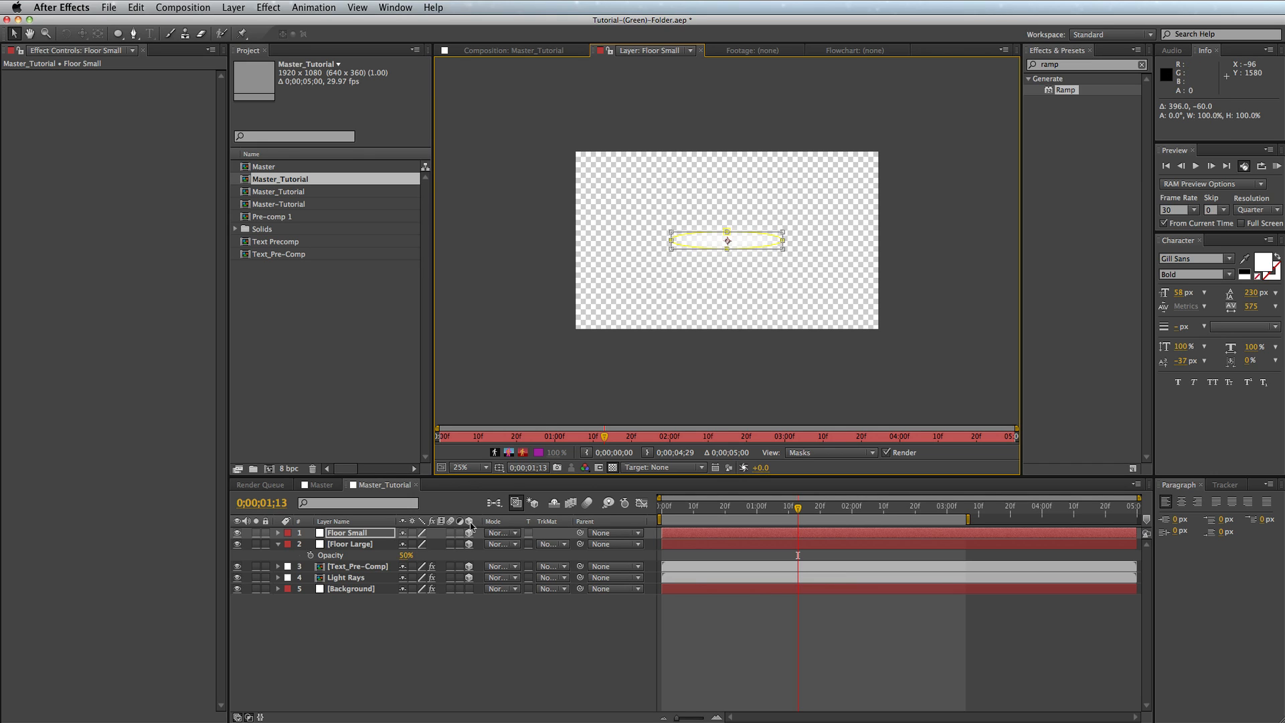
- Set the Mask Feather of Floor Small to 50 pixels and return to the Master_Tutorial composition view
key(f)
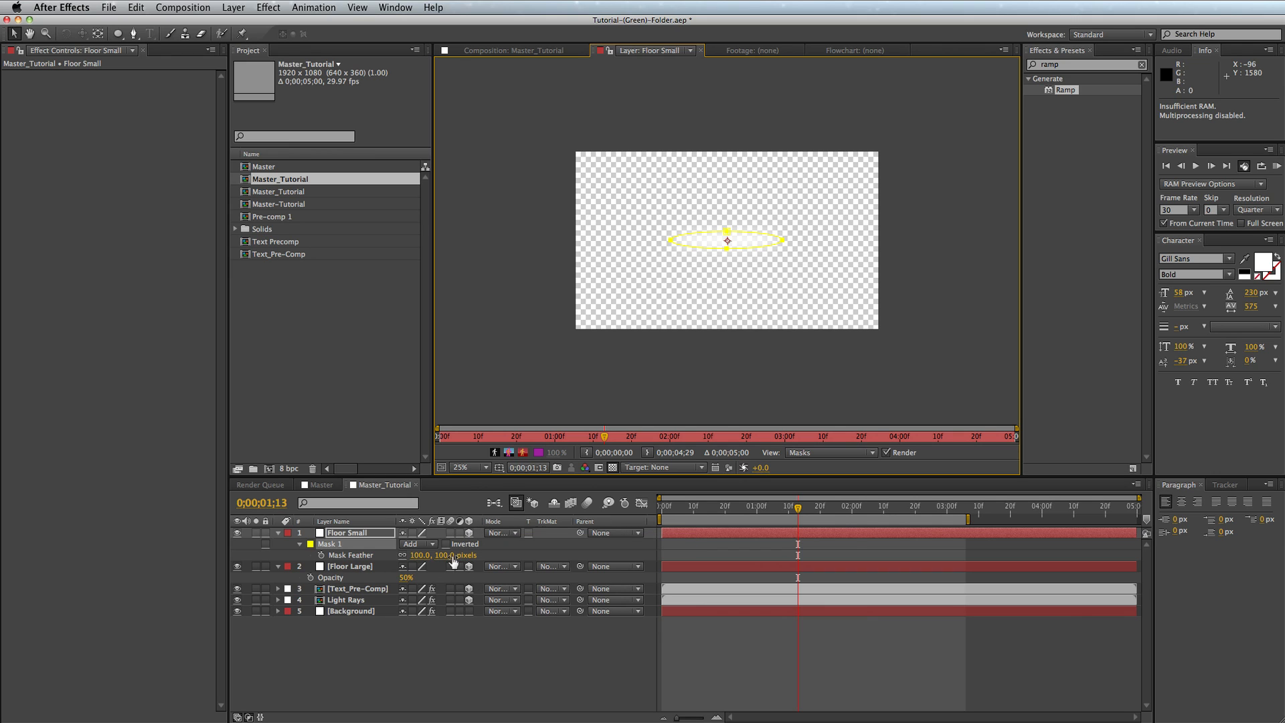
drag(447, 556, 429, 561)
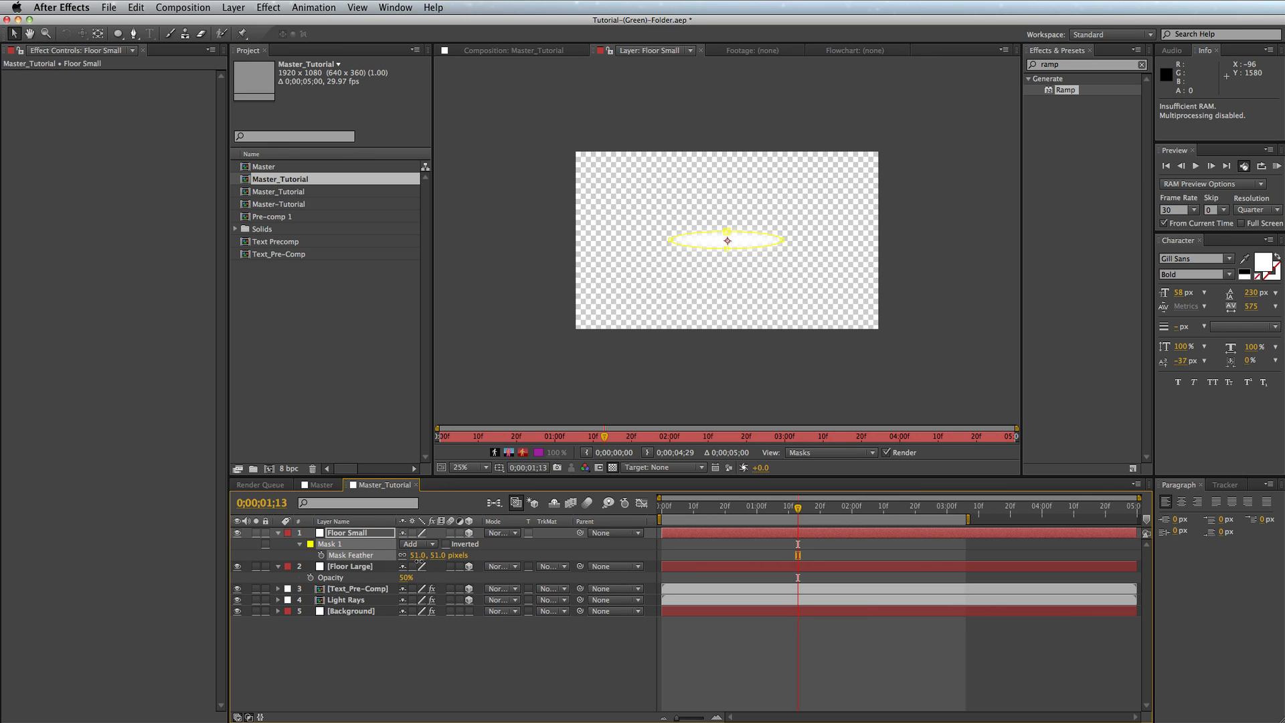
click(331, 485)
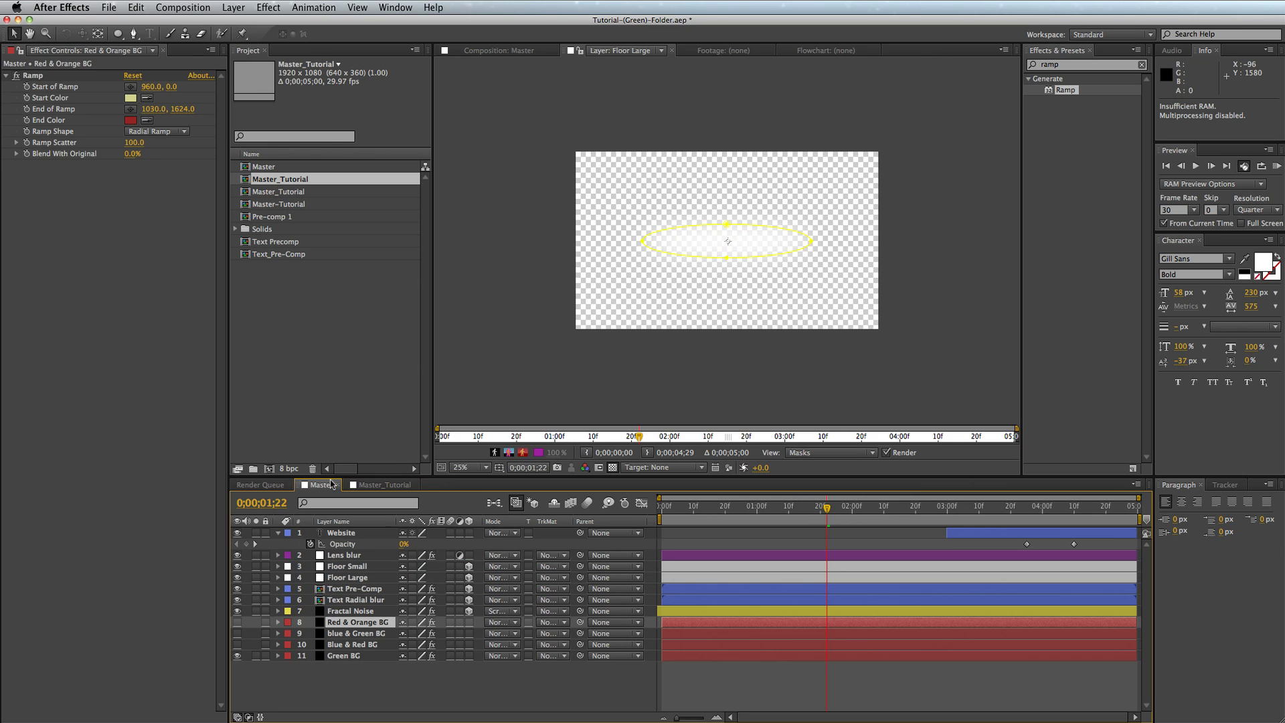
click(385, 485)
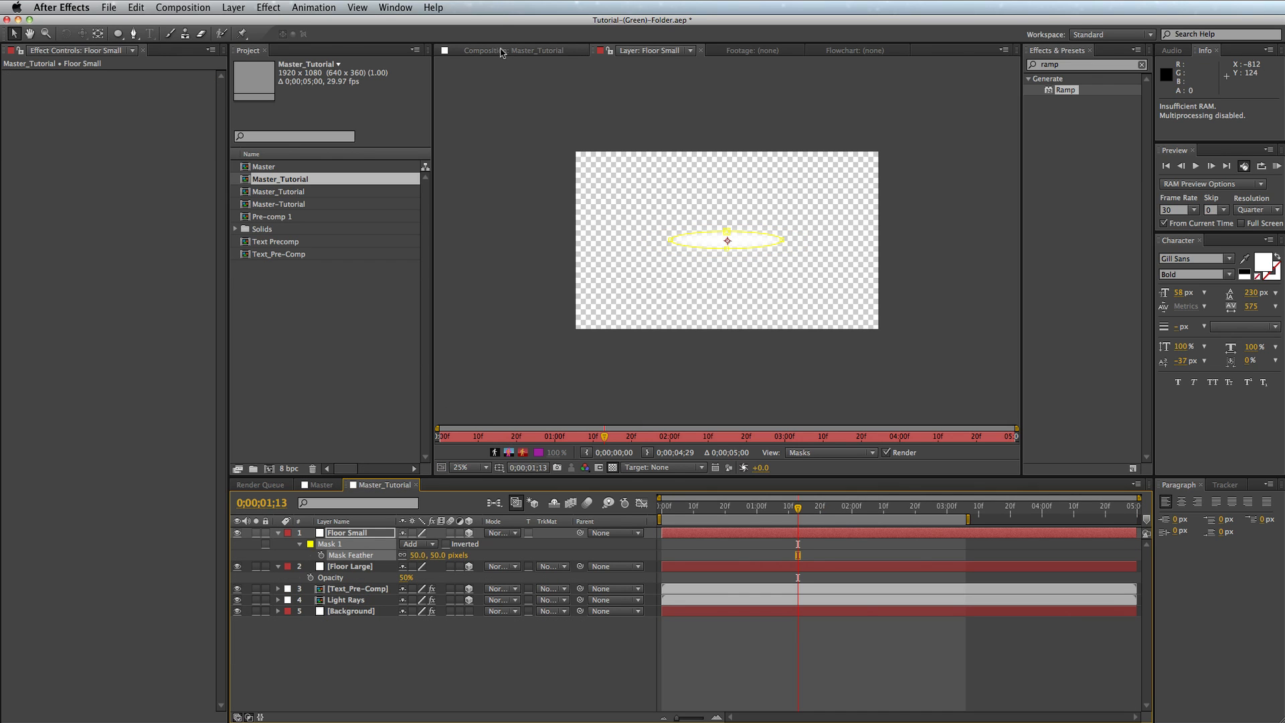
click(566, 675)
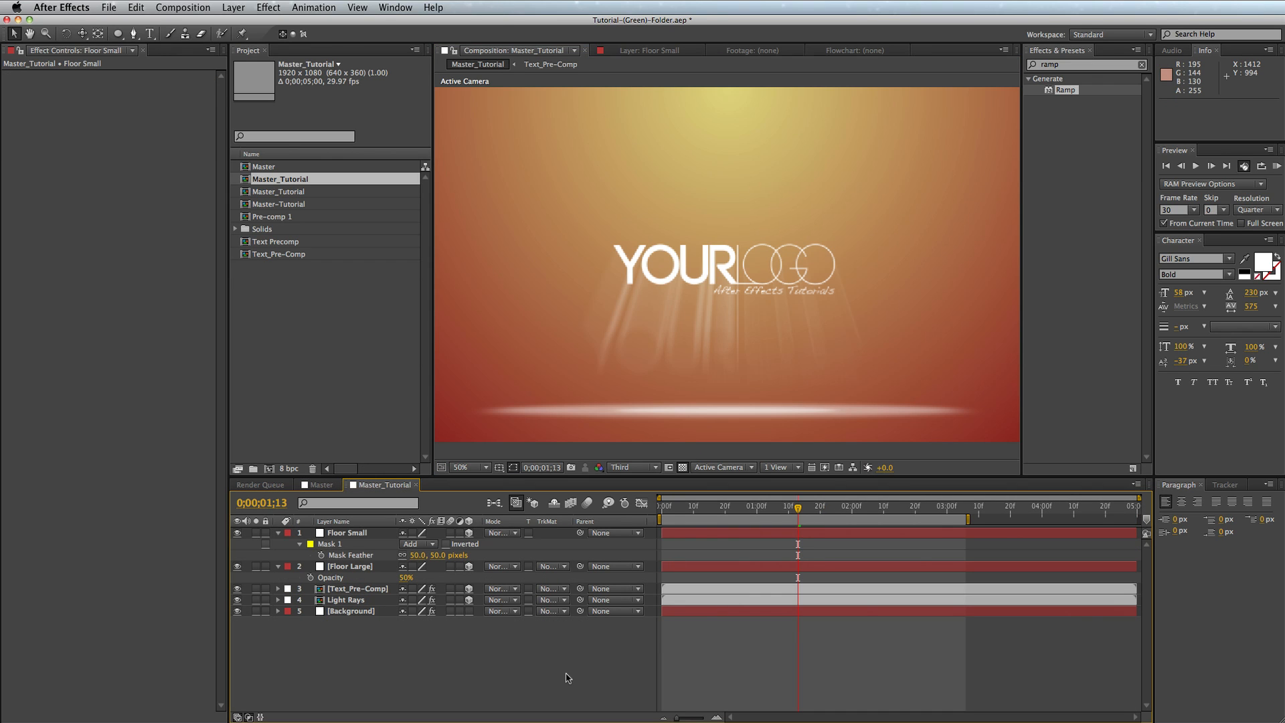
- Set the opacity of the Floor Small layer to about 88%
click(364, 536)
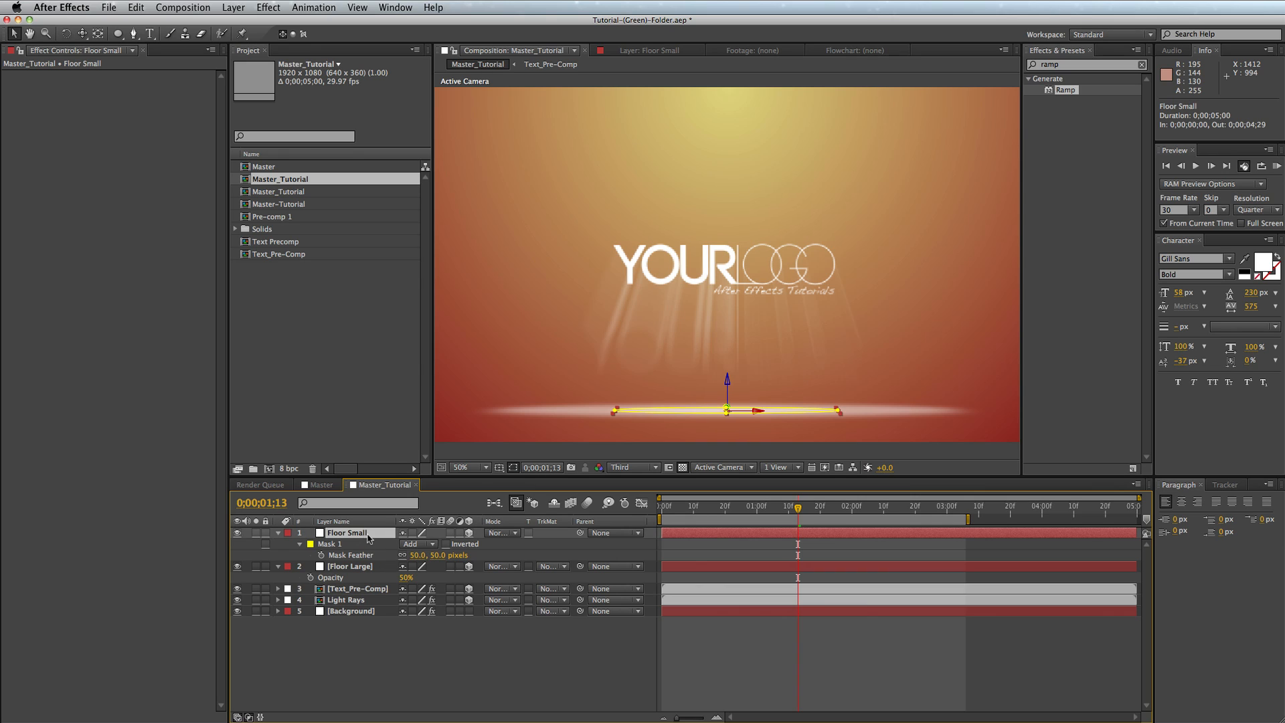
key(t)
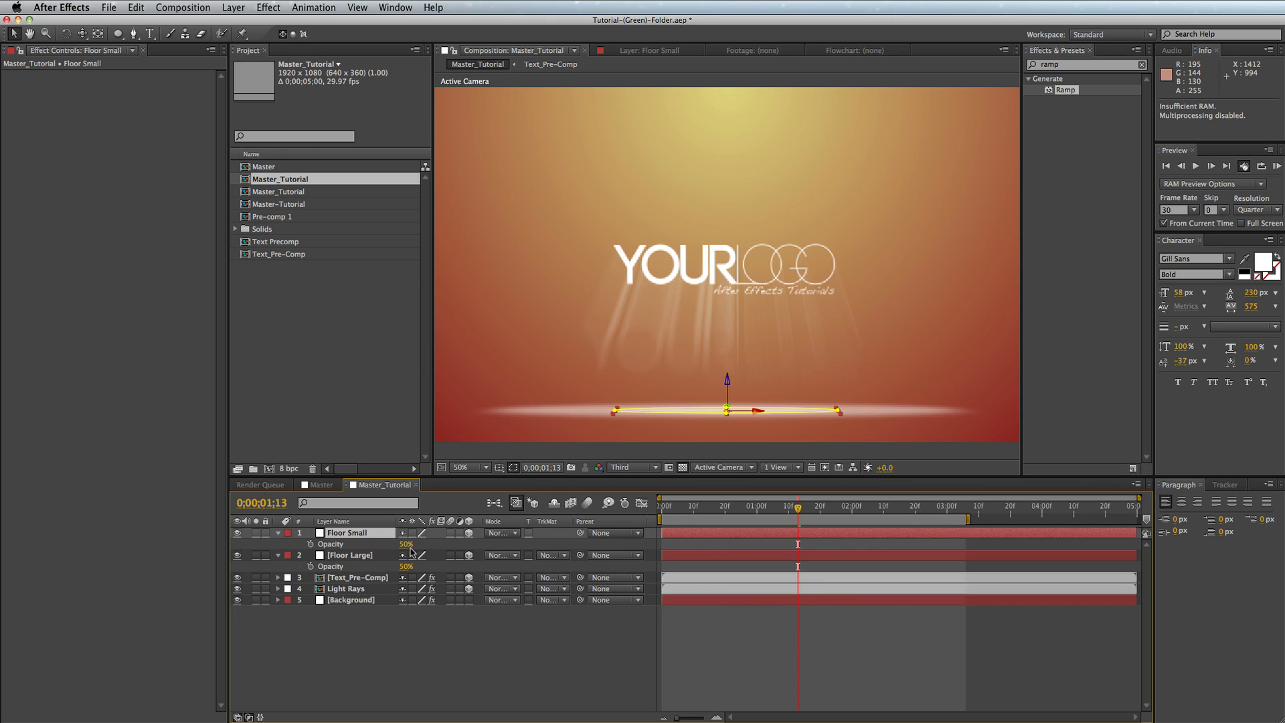
drag(404, 544, 423, 544)
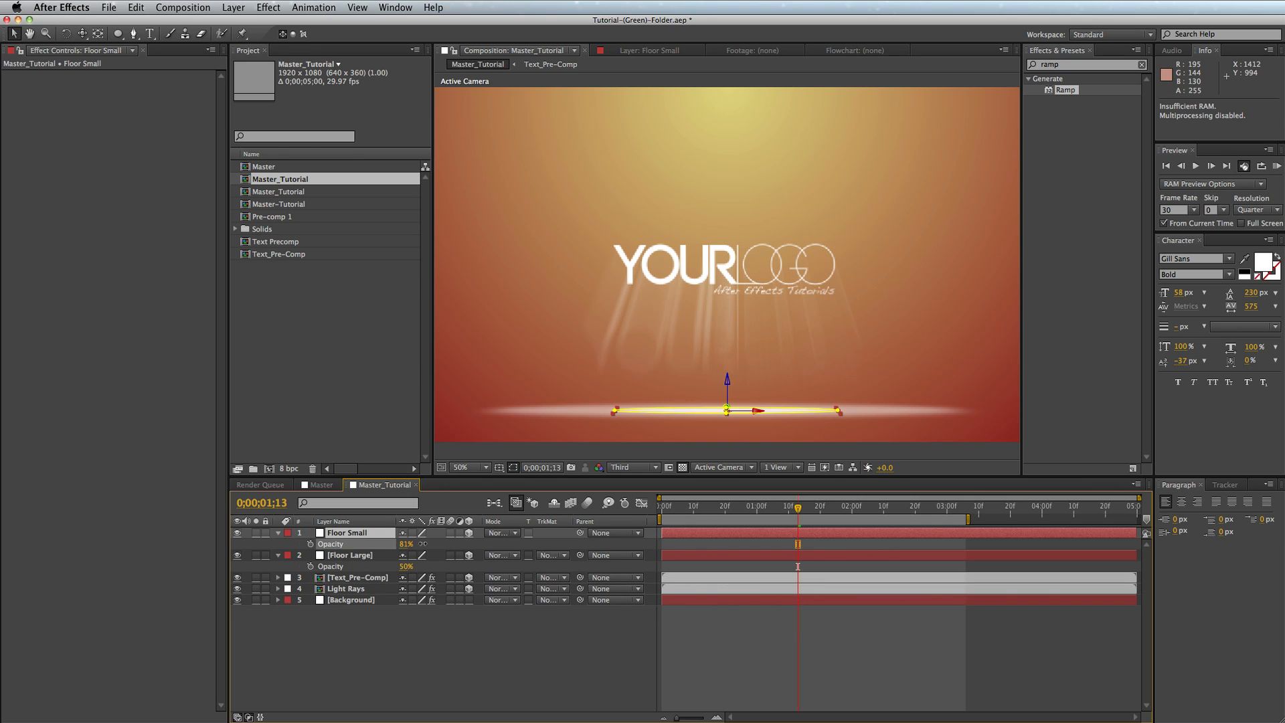
click(447, 633)
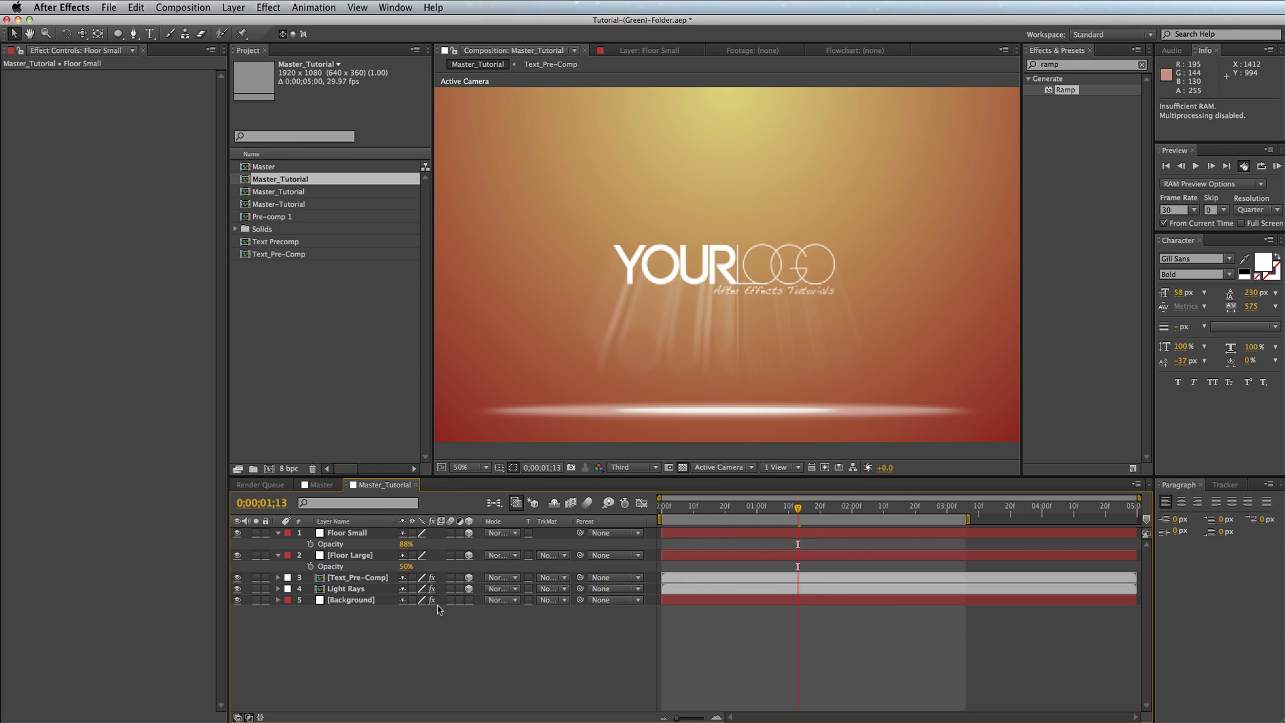
- Set the opacity of the Floor Large layer to about 24%
click(369, 559)
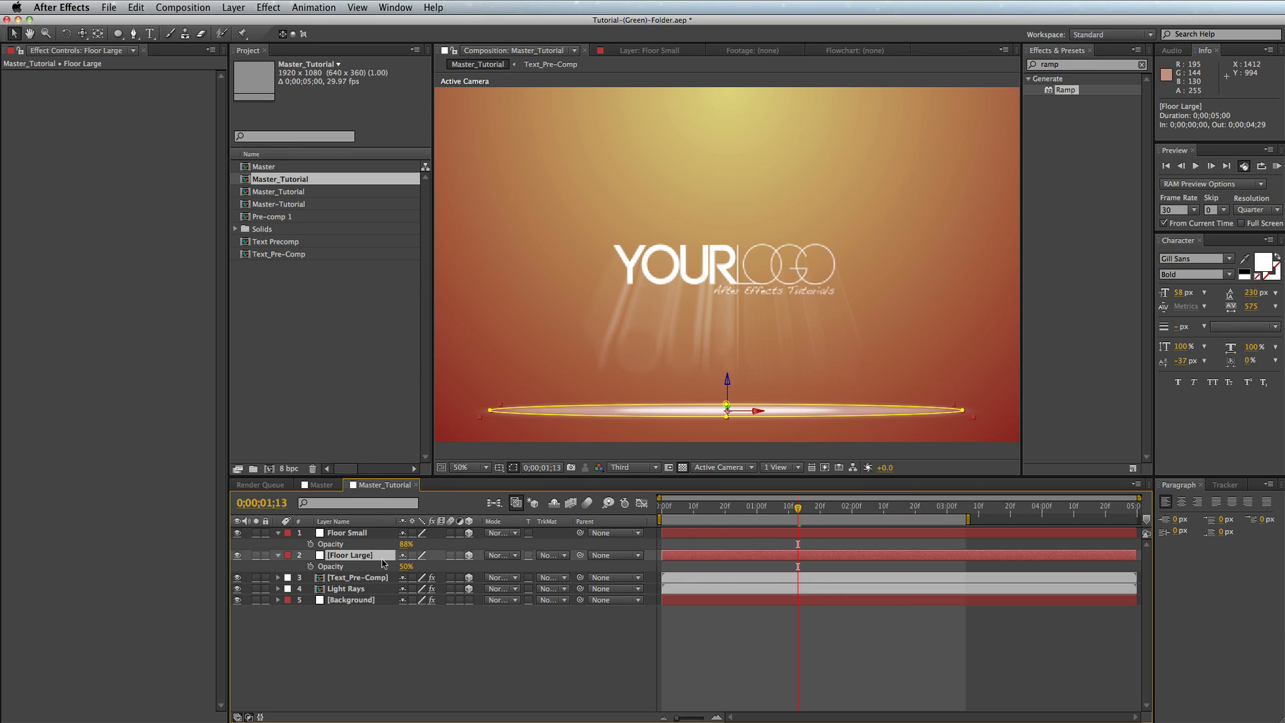
drag(400, 567, 380, 567)
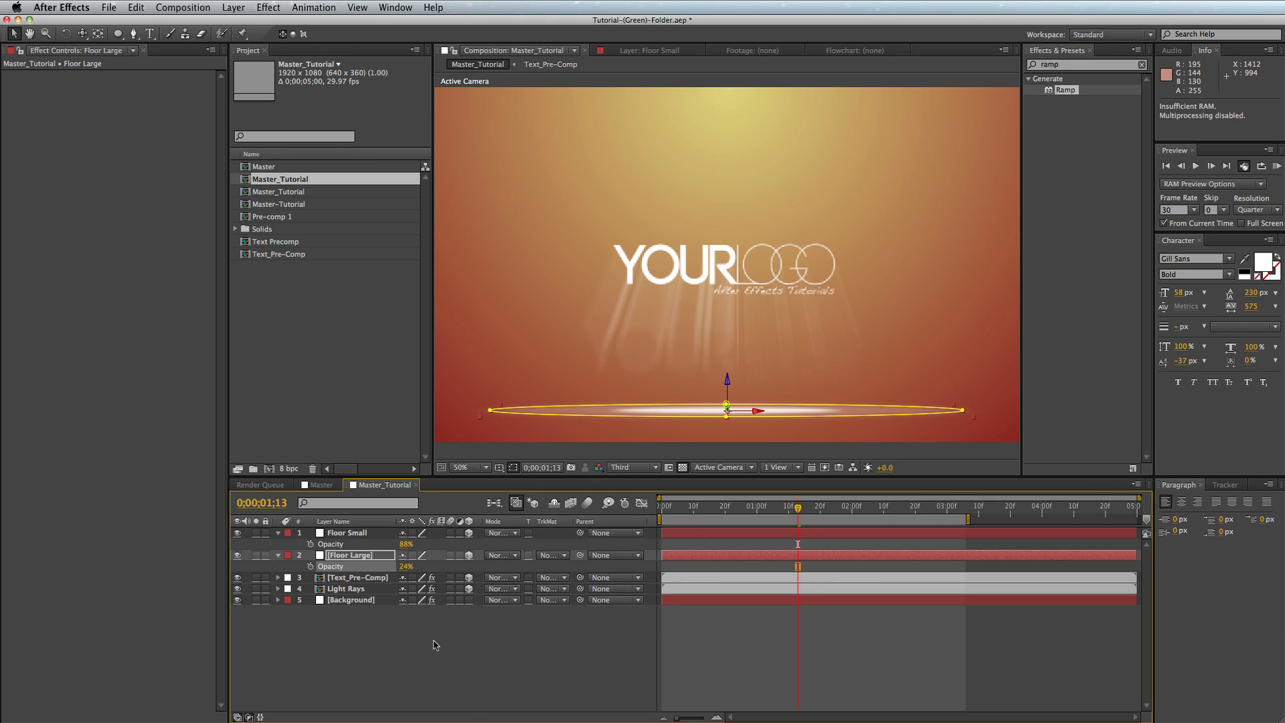
click(462, 703)
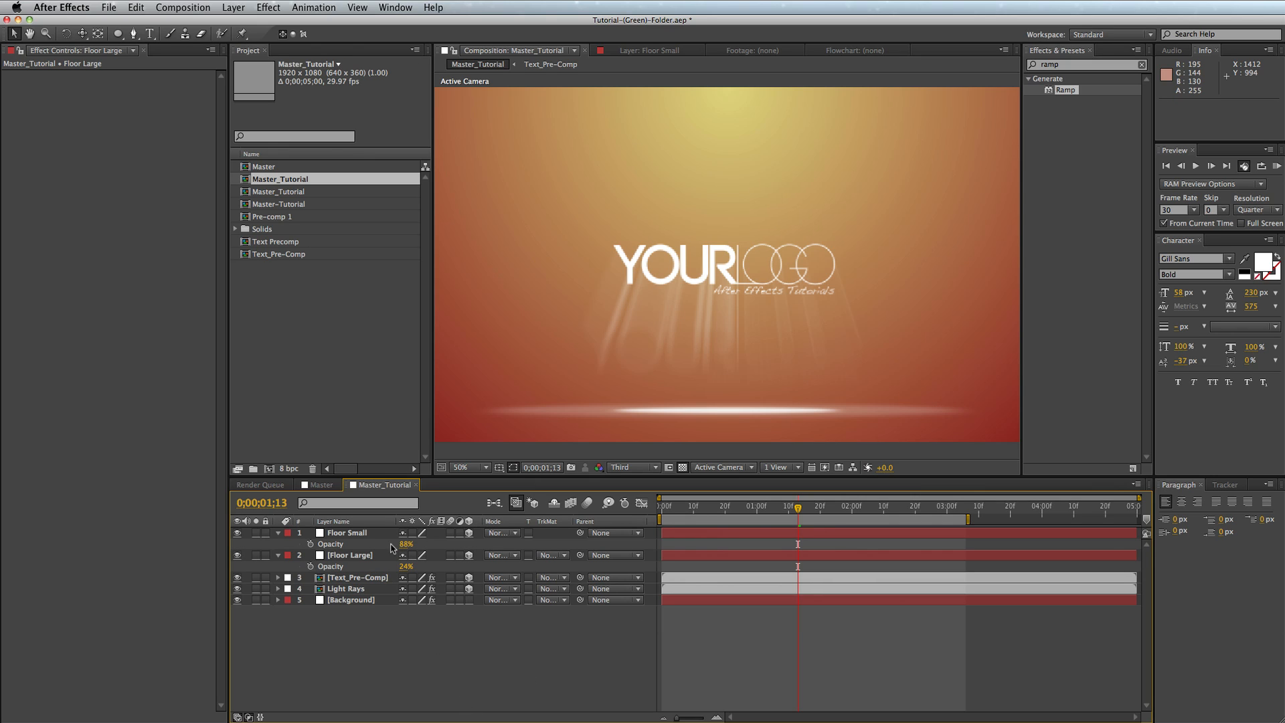
- Soften the edge of the Floor Small layer with a Mask Feather of about 98 pixels
click(348, 538)
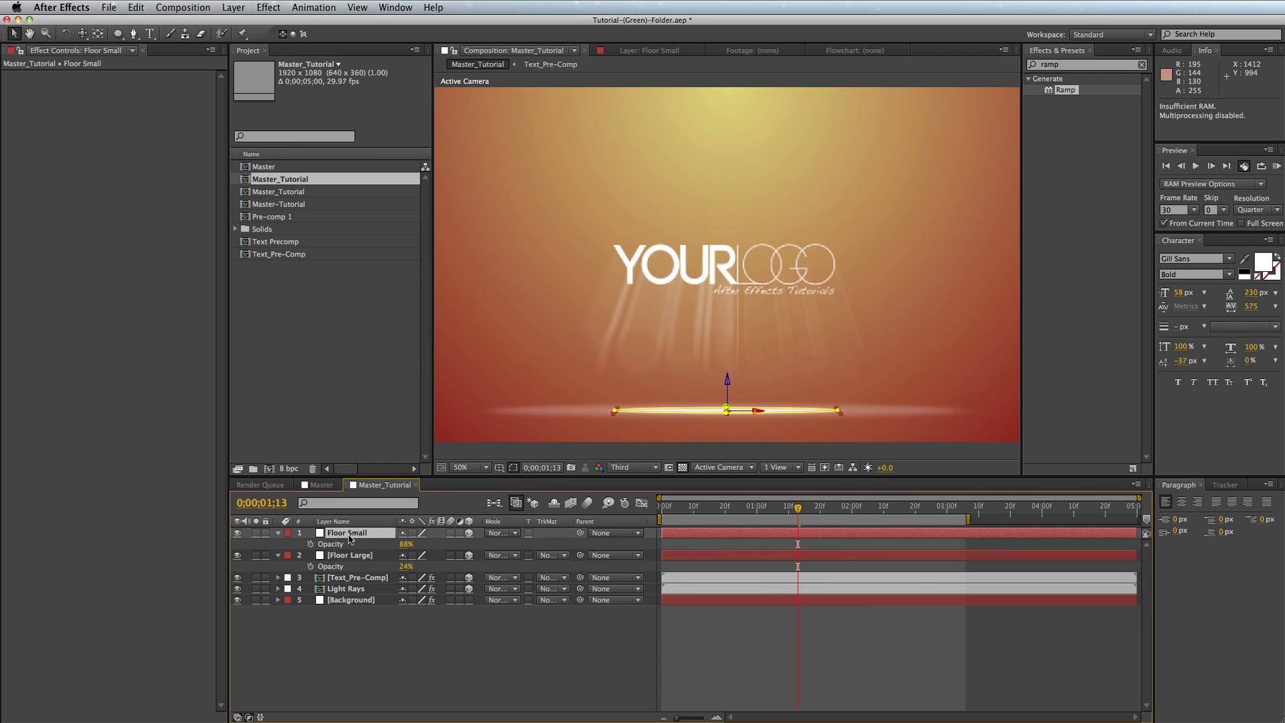
key(f)
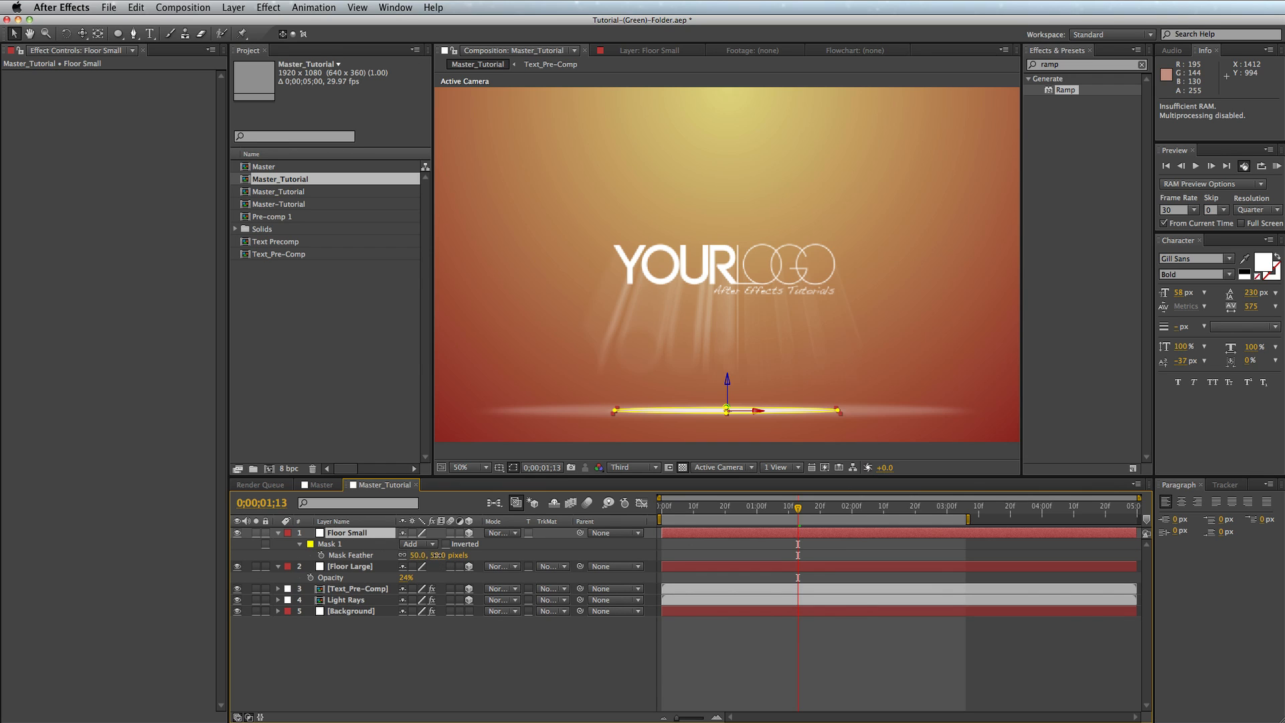
drag(436, 554, 454, 555)
- Soften the edge of the Floor Large layer with a Mask Feather of about 183 pixels
click(345, 566)
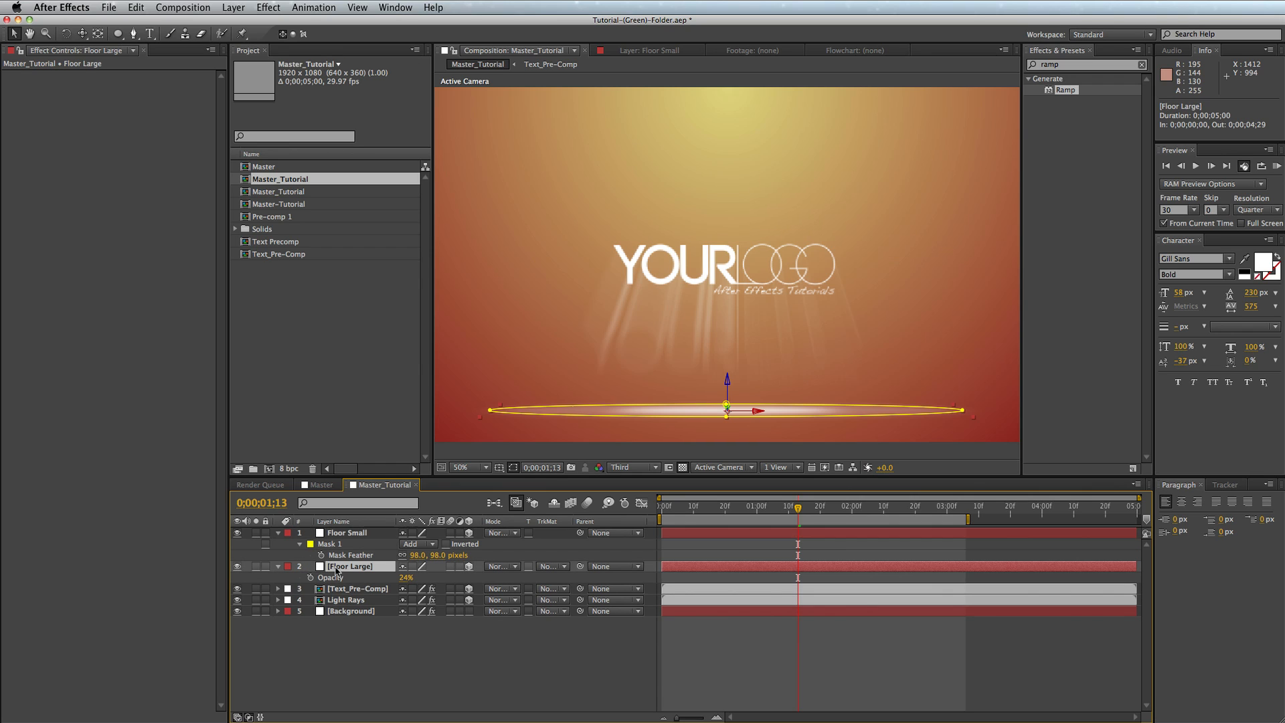
key(f)
drag(445, 589, 459, 589)
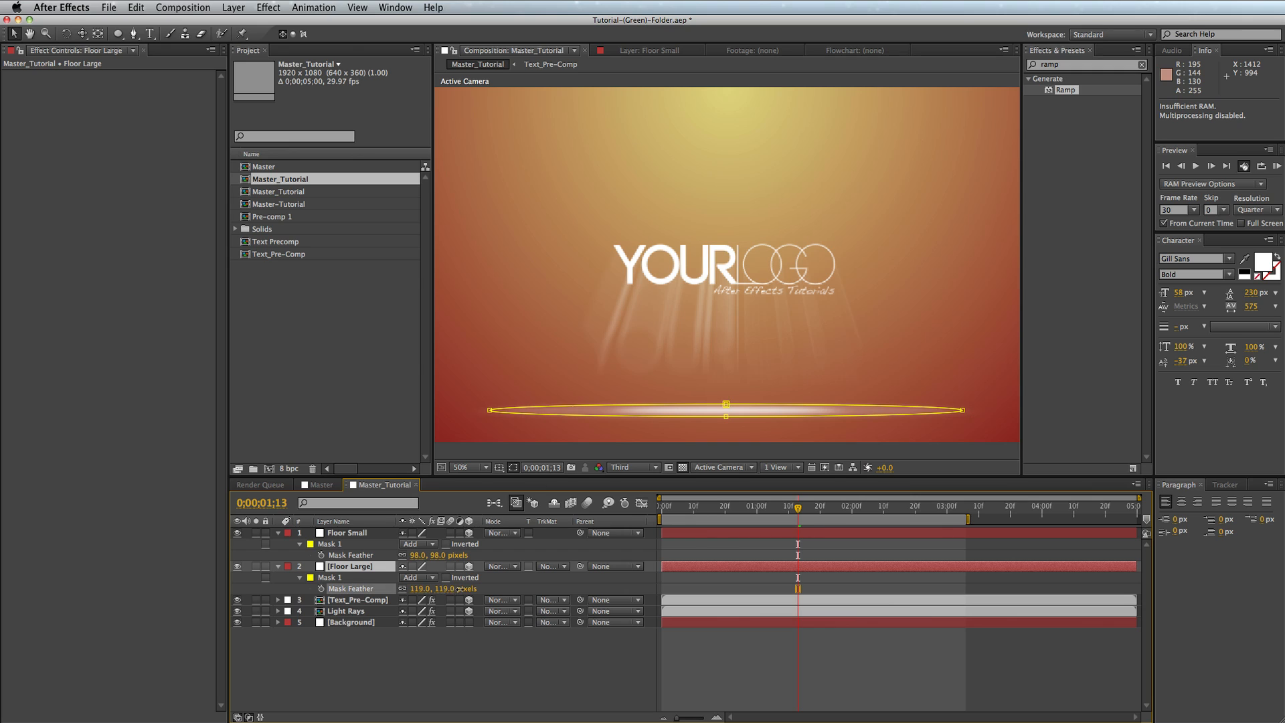
click(548, 670)
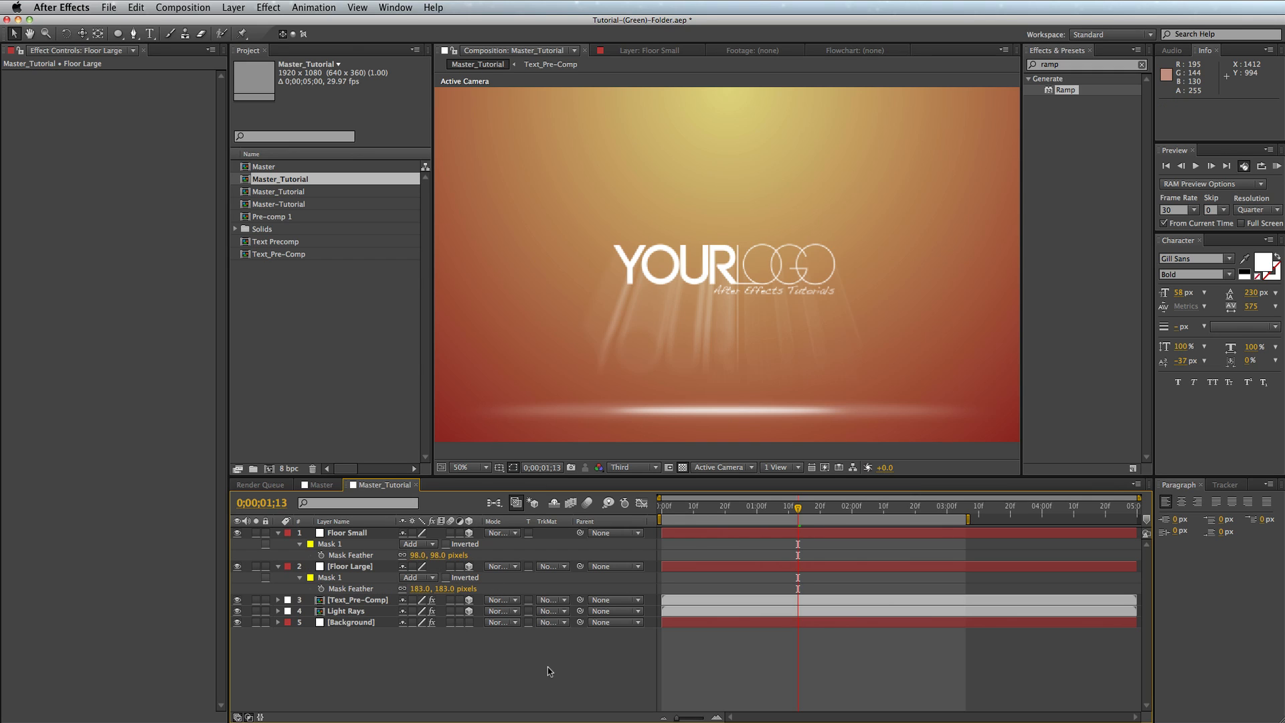
- Scrub through the logo animation, return the playhead to 0;00;00;00 and collapse the properties of both floor layers
drag(724, 508, 829, 512)
drag(688, 518, 660, 514)
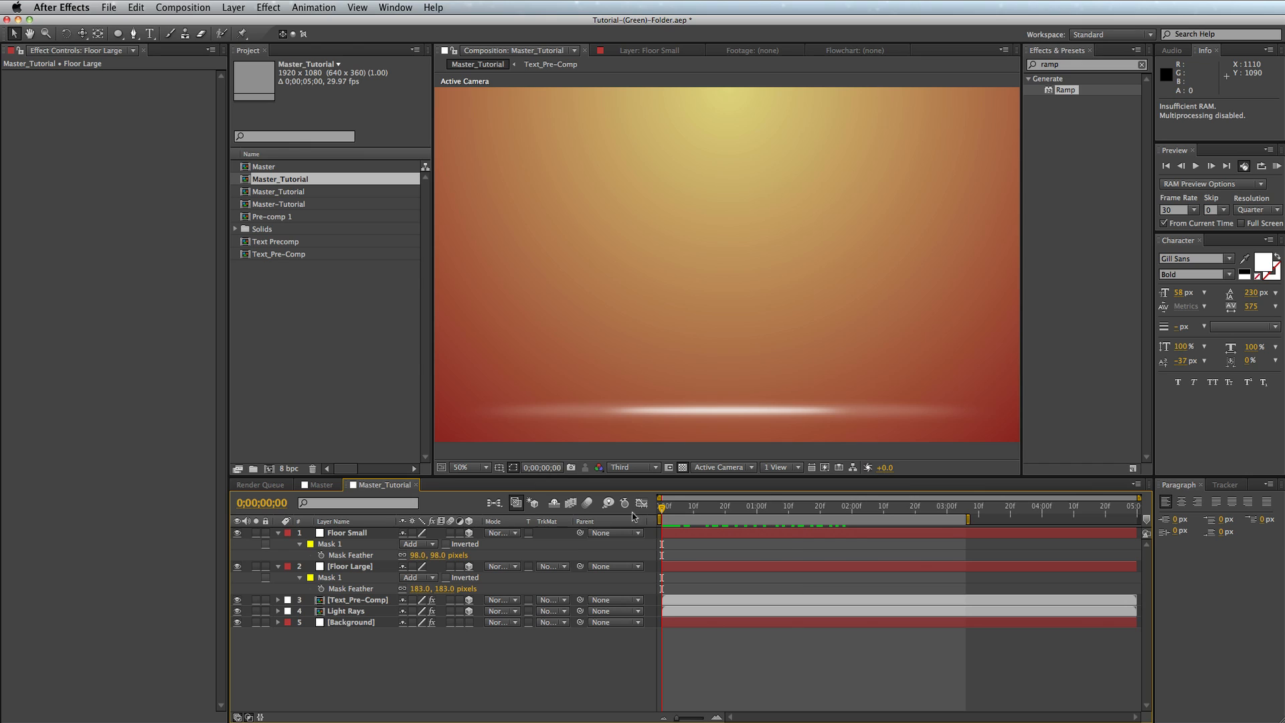
click(278, 533)
click(279, 543)
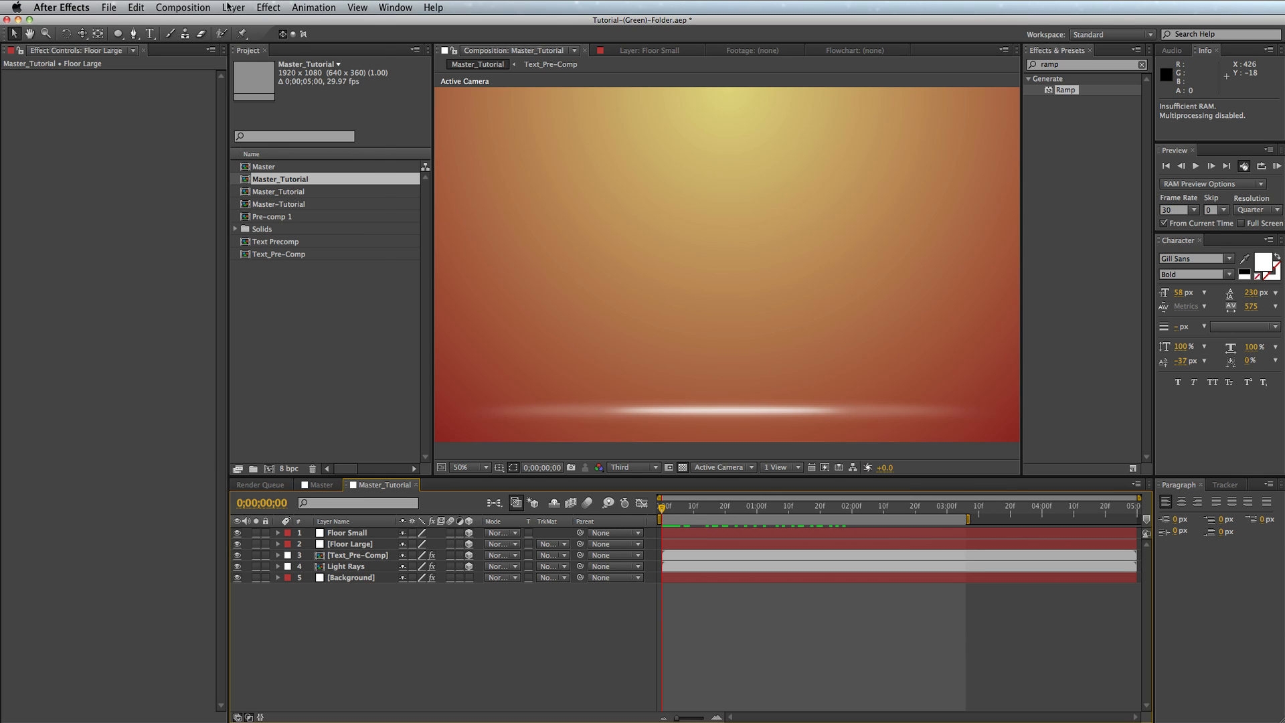
- Create a comp-sized white solid named Fractal Noise in Master_Tutorial
click(228, 7)
mouse_move(237, 25)
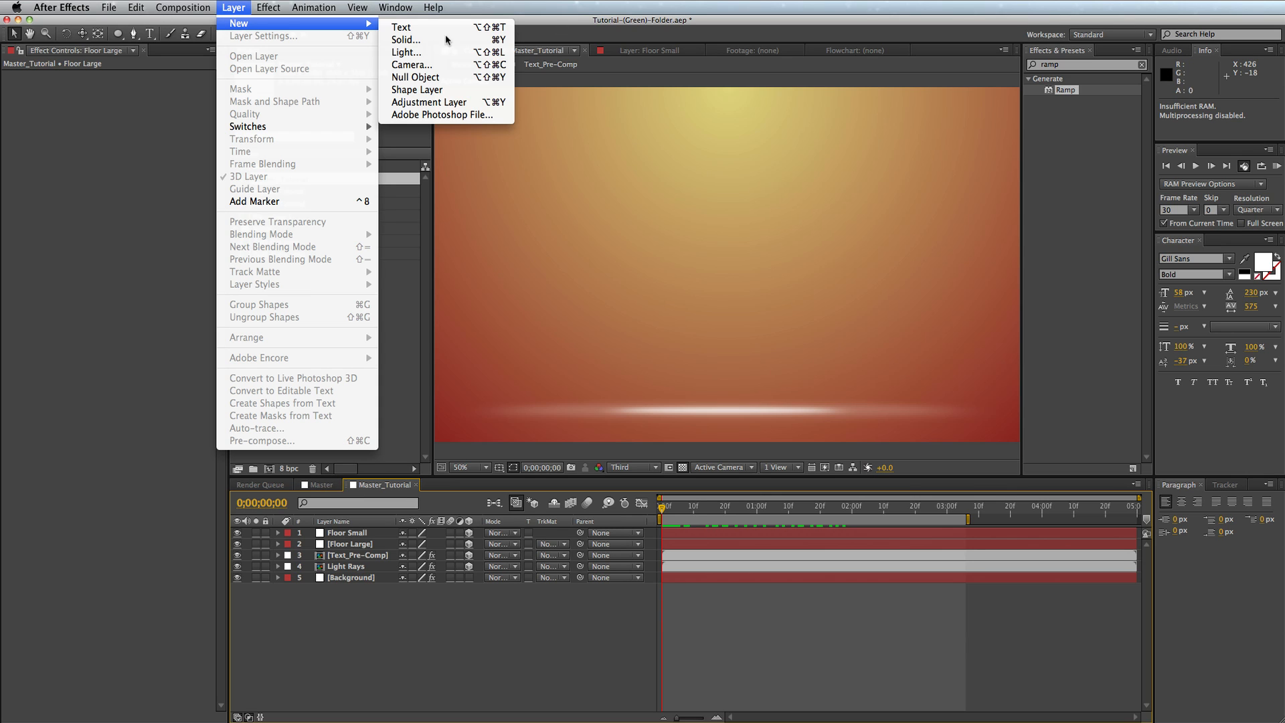
click(405, 40)
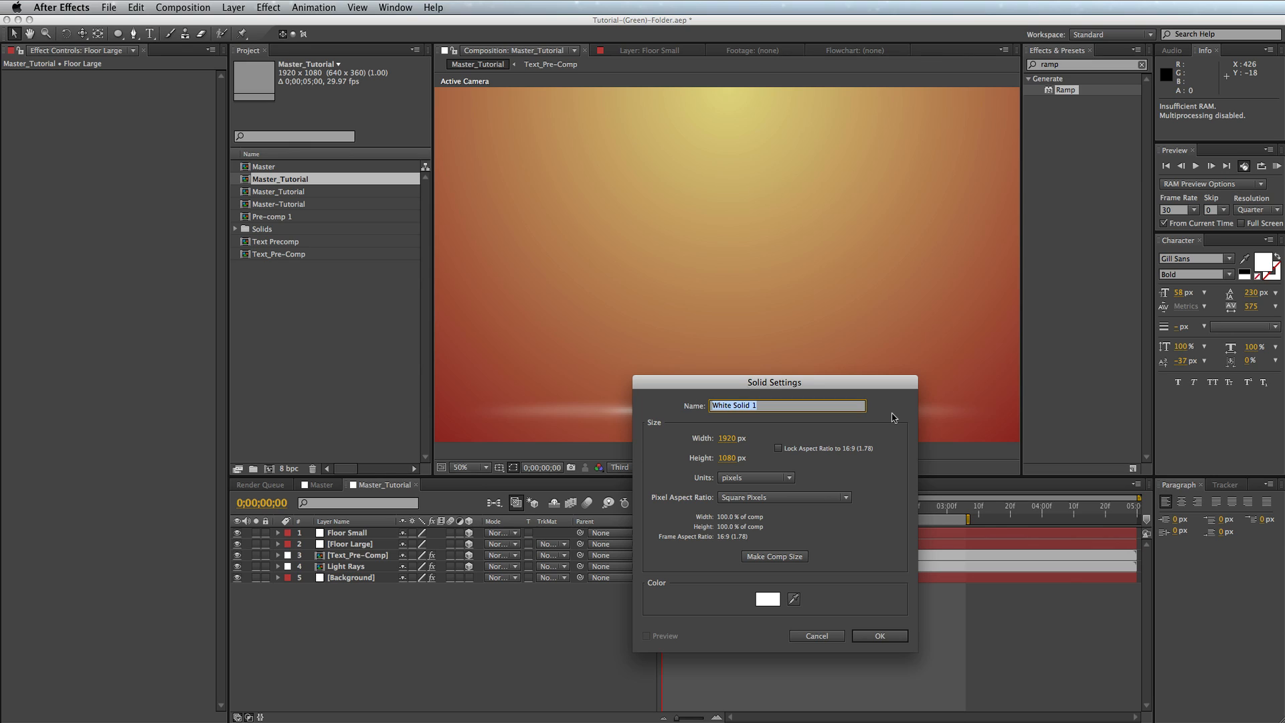
text(Fractal Noise)
key(Return)
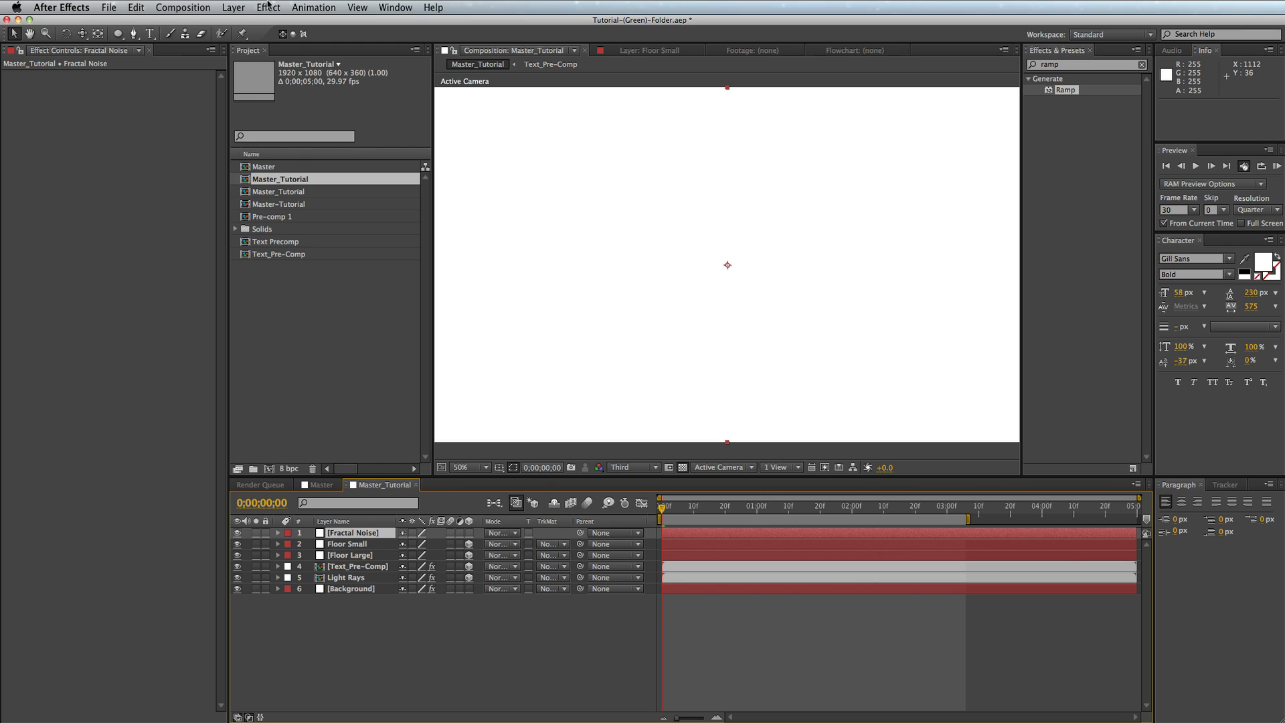
- Apply the Fractal Noise effect to the Fractal Noise solid
click(267, 8)
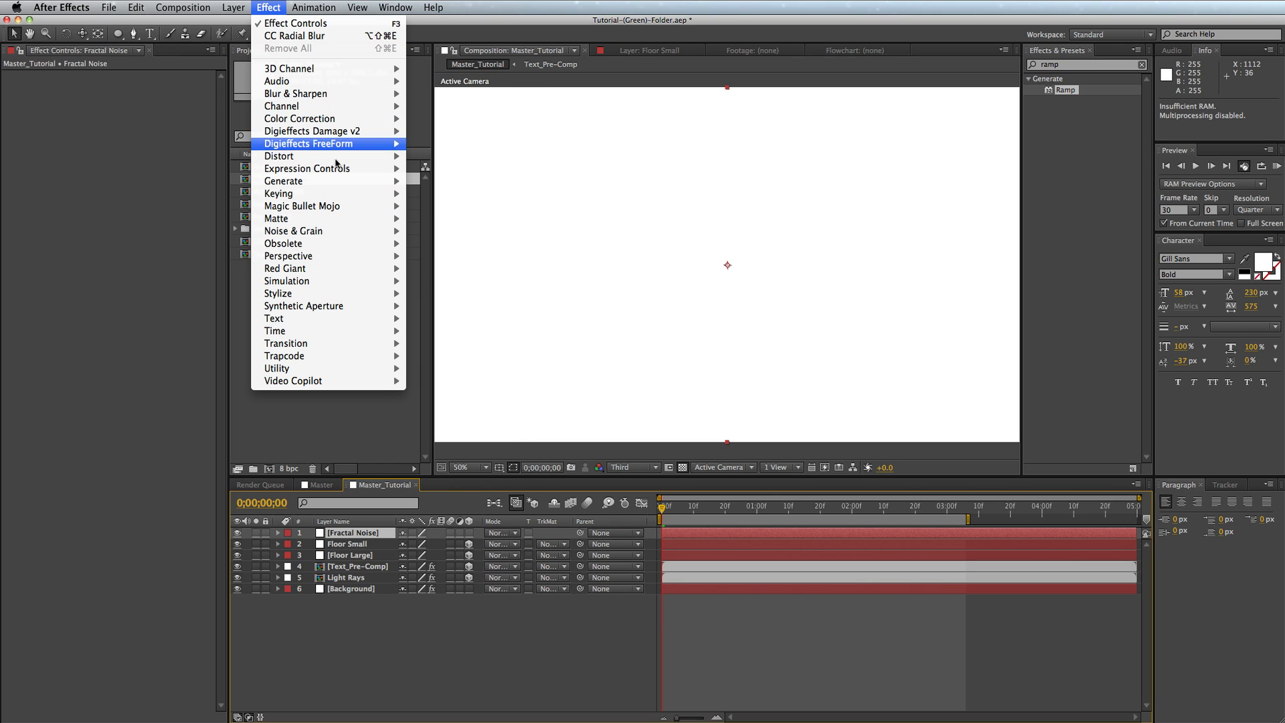
mouse_move(342, 233)
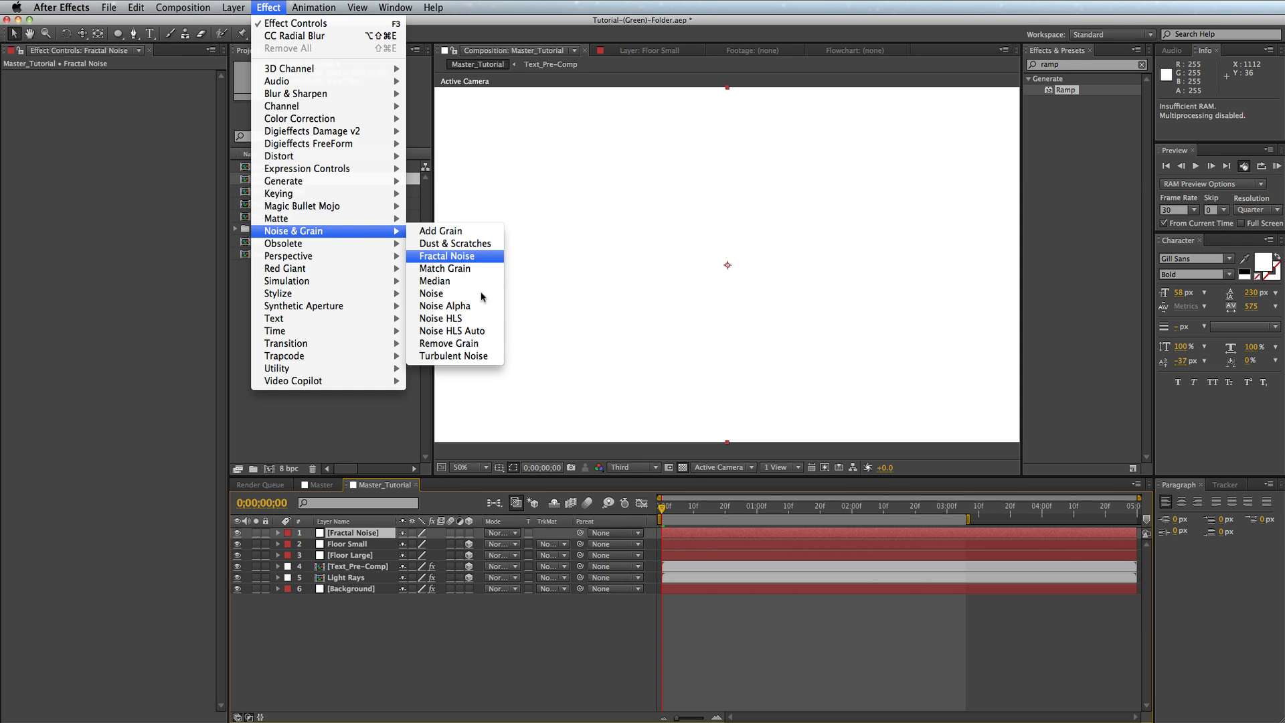
click(455, 256)
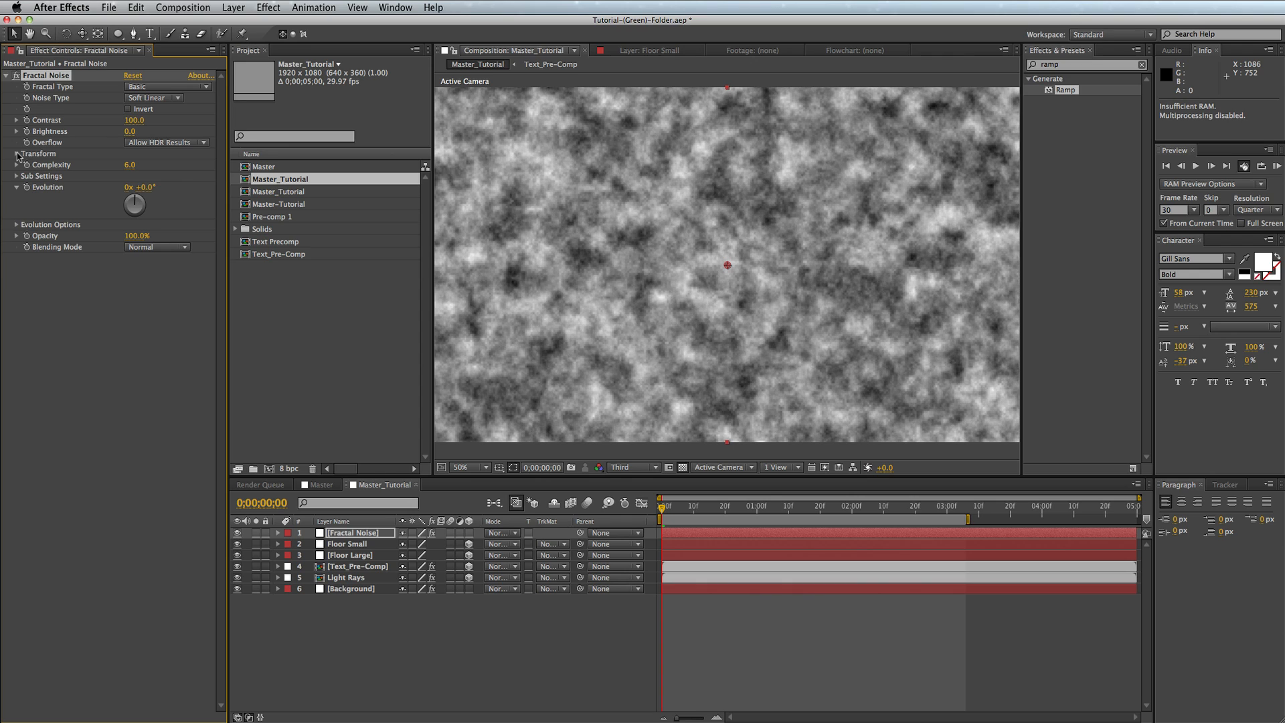
- Turn off Uniform Scaling in the Fractal Noise transform and set Scale Width to 20 and Scale Height to 1077
click(16, 154)
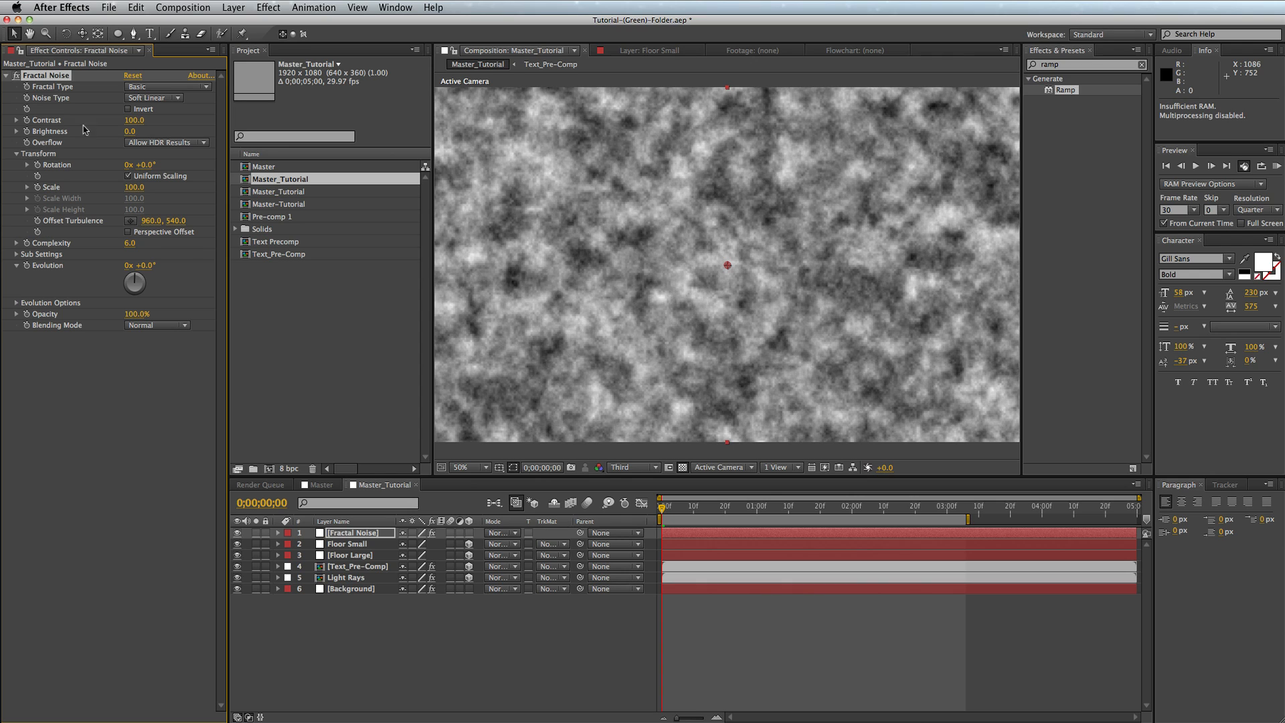
click(127, 176)
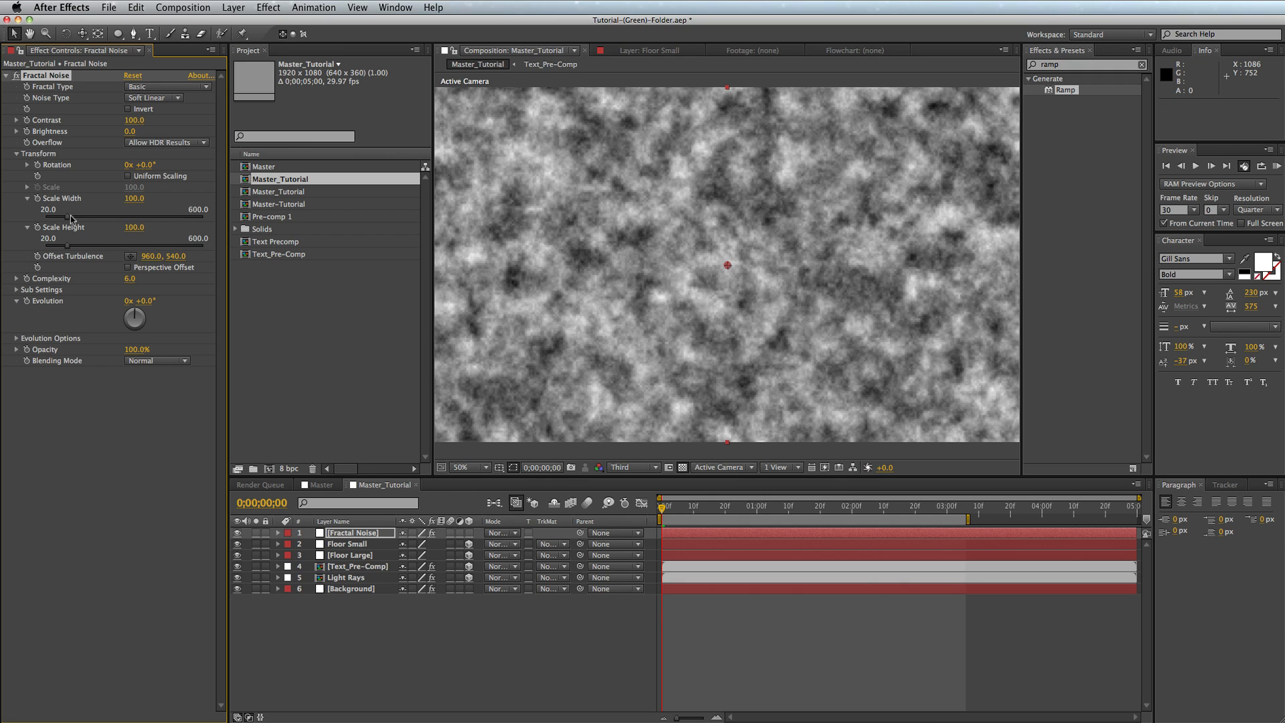
drag(72, 218, 230, 254)
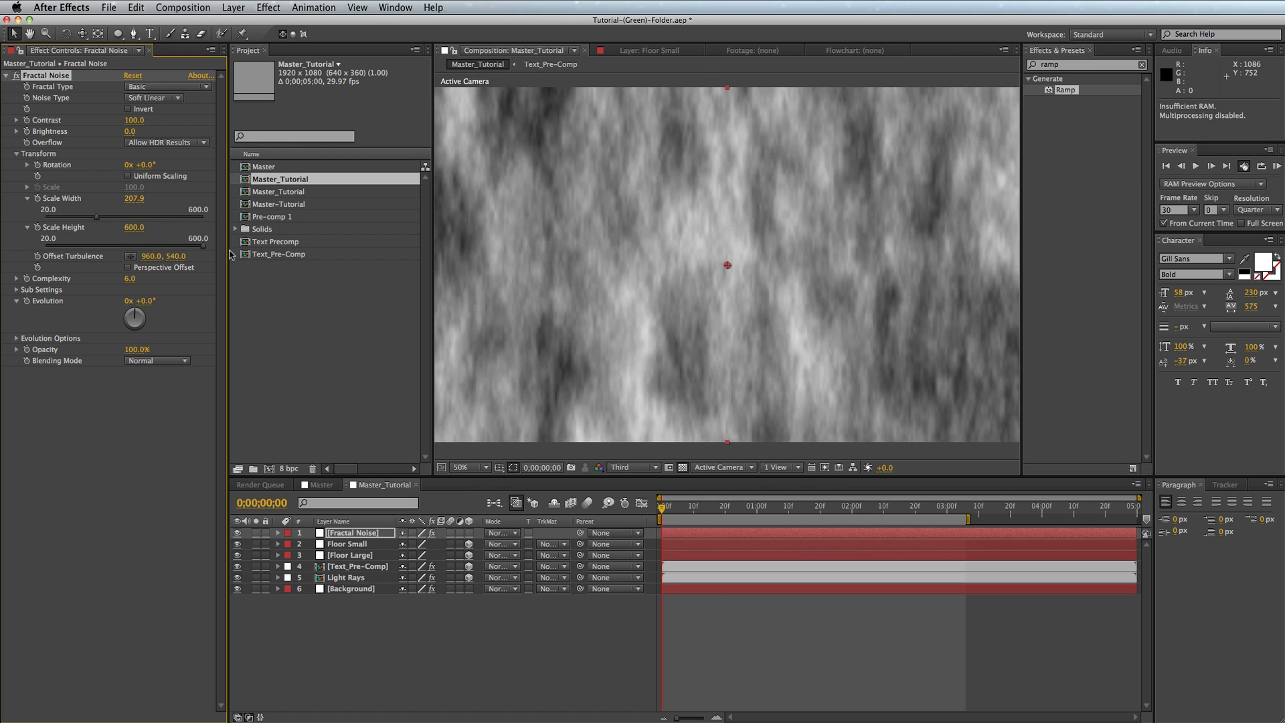
drag(134, 227, 453, 225)
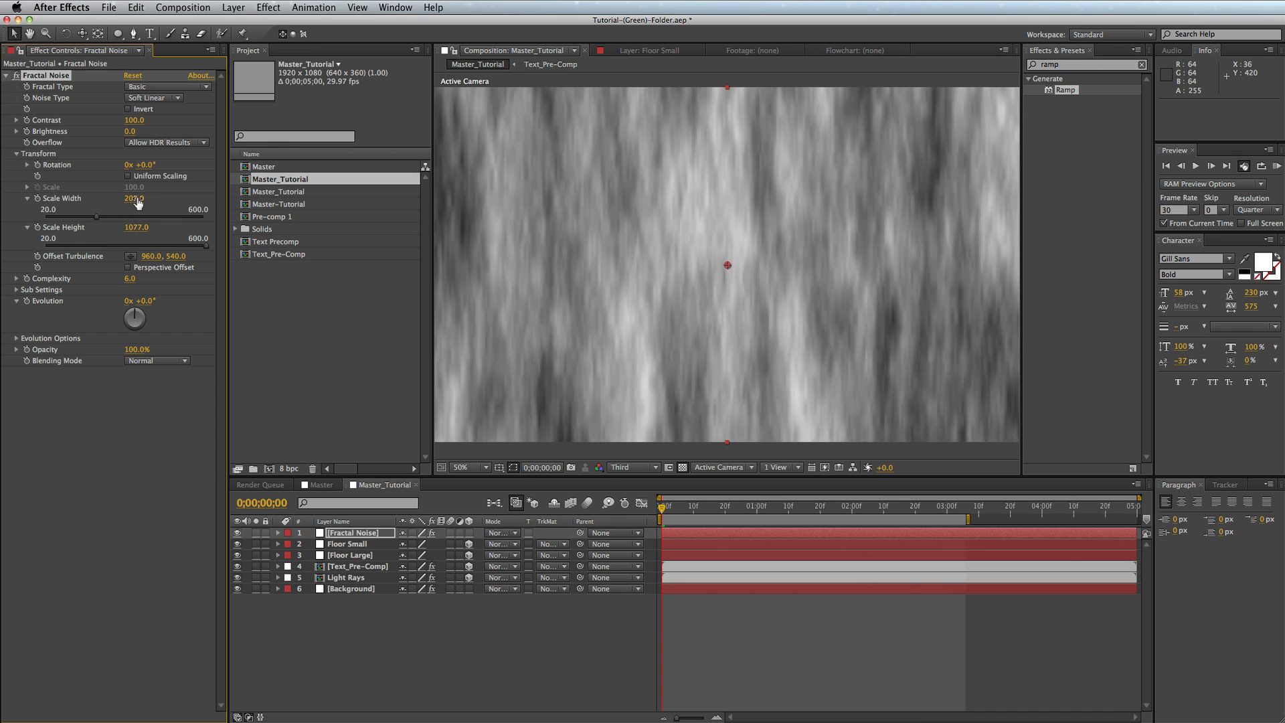
drag(135, 200, 2, 202)
drag(88, 216, 36, 220)
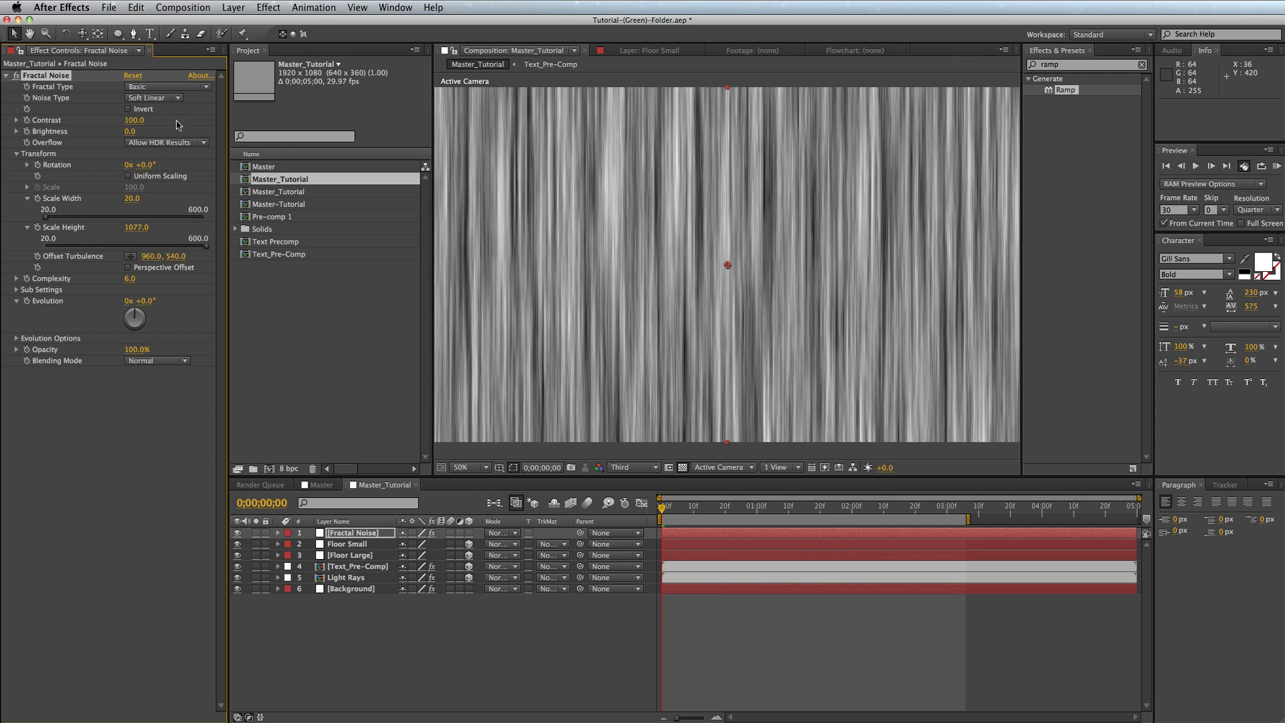
- Set the noise Contrast to 357 and Brightness to -80, and stretch the streaks with a Scale Height of 2248
drag(134, 120, 278, 120)
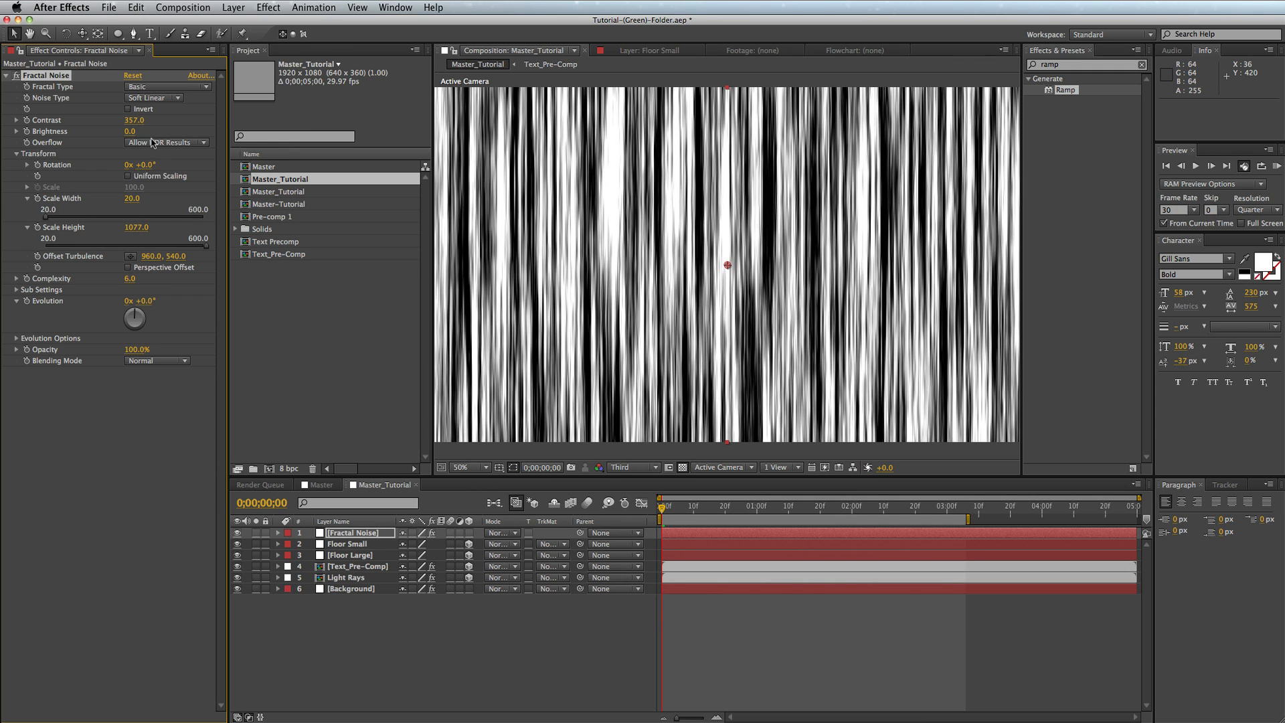
drag(130, 134, 84, 138)
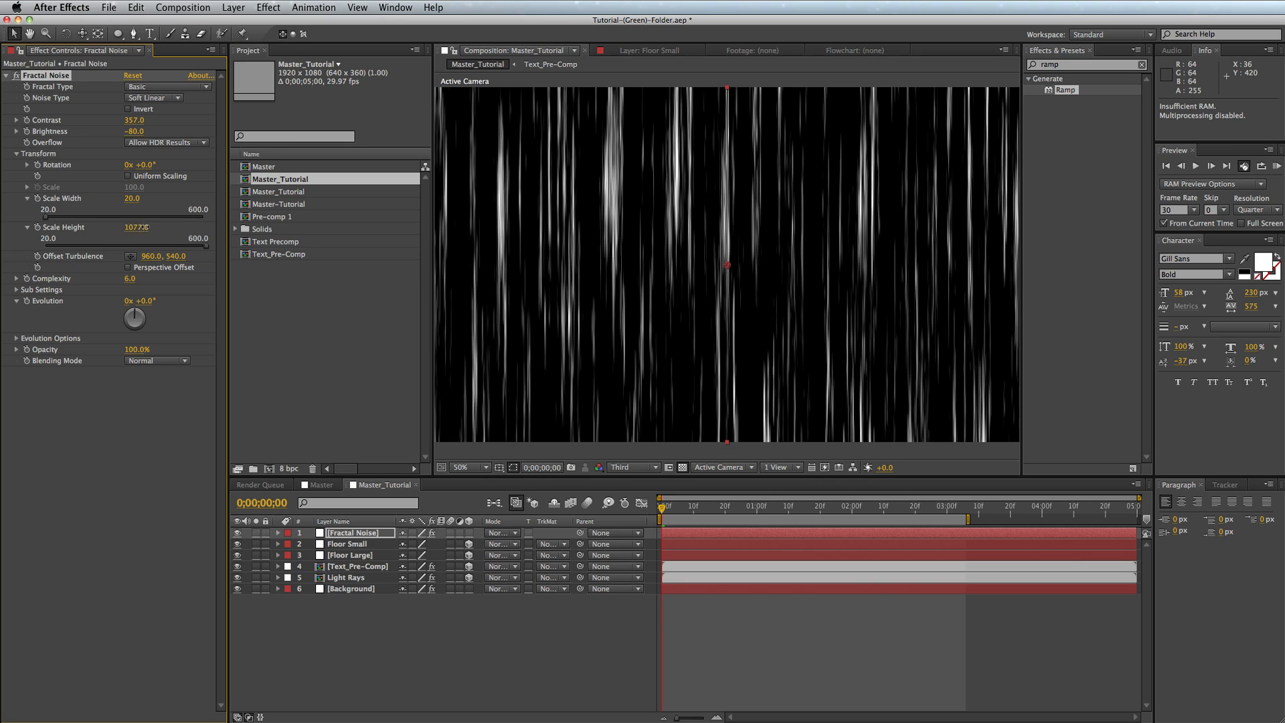
drag(142, 227, 318, 235)
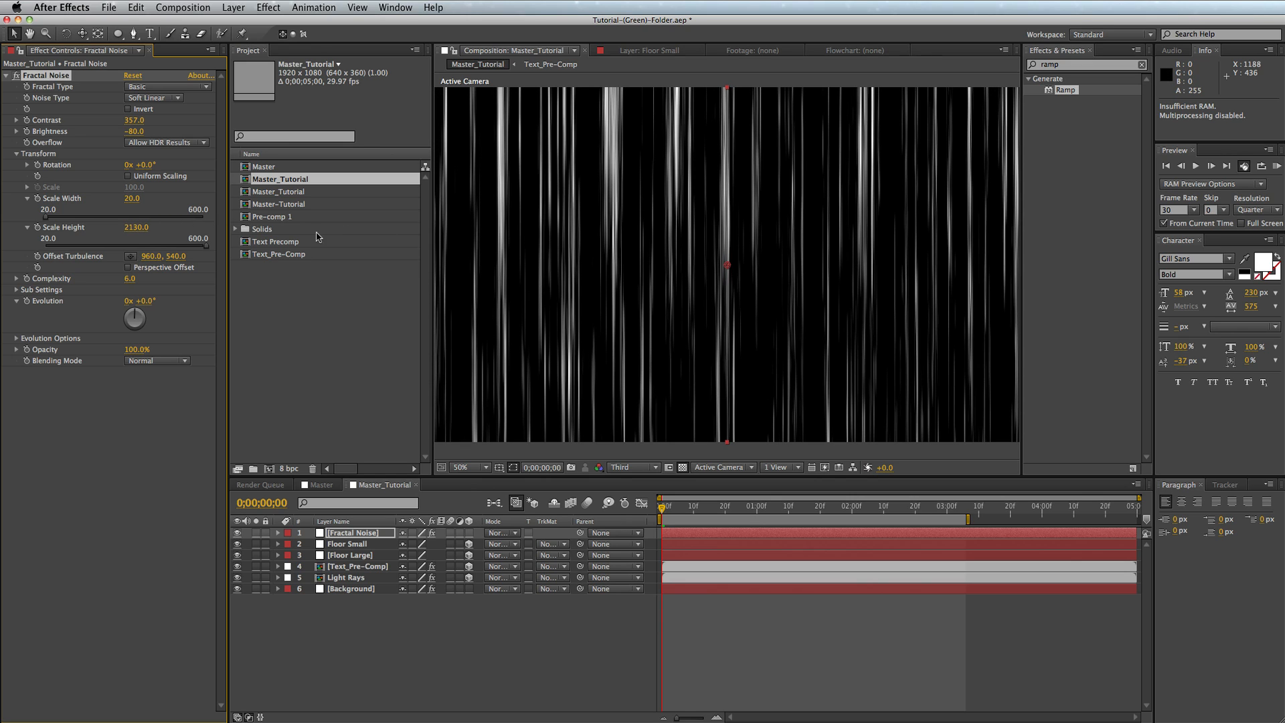
drag(136, 227, 209, 228)
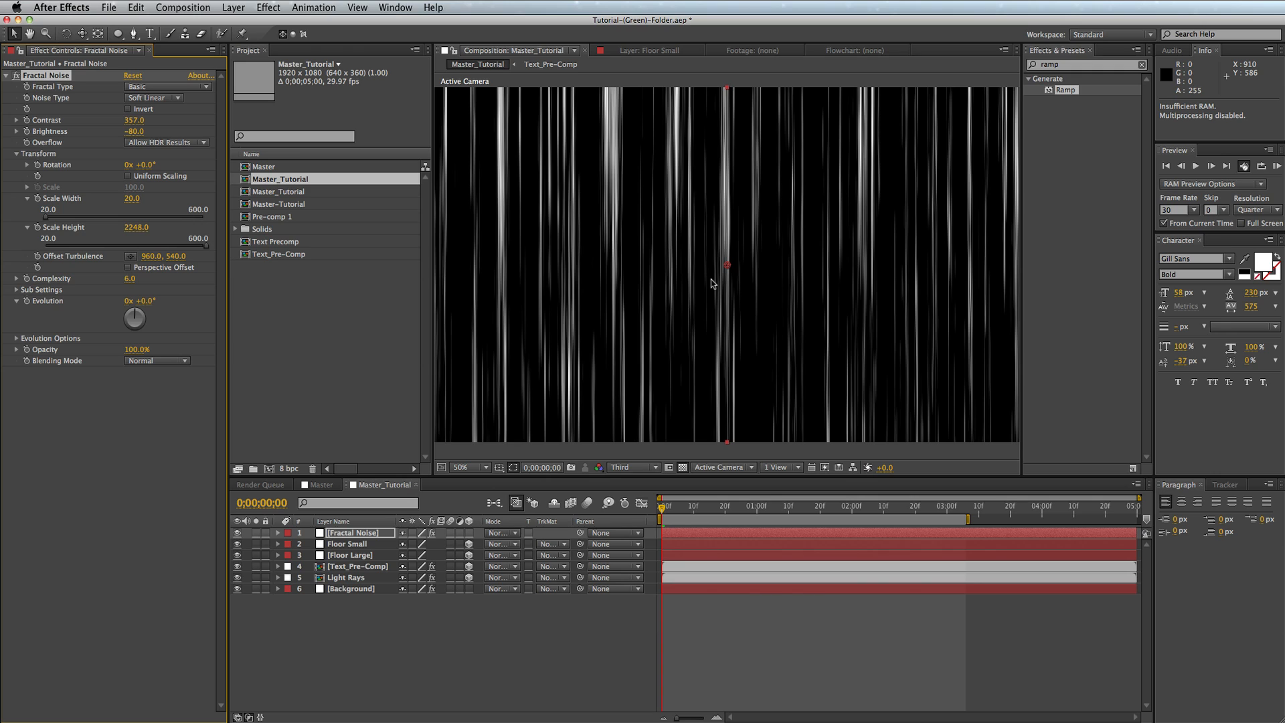
- Rotate the Fractal Noise layer -45° so its streaks run diagonally across the frame
key(comma)
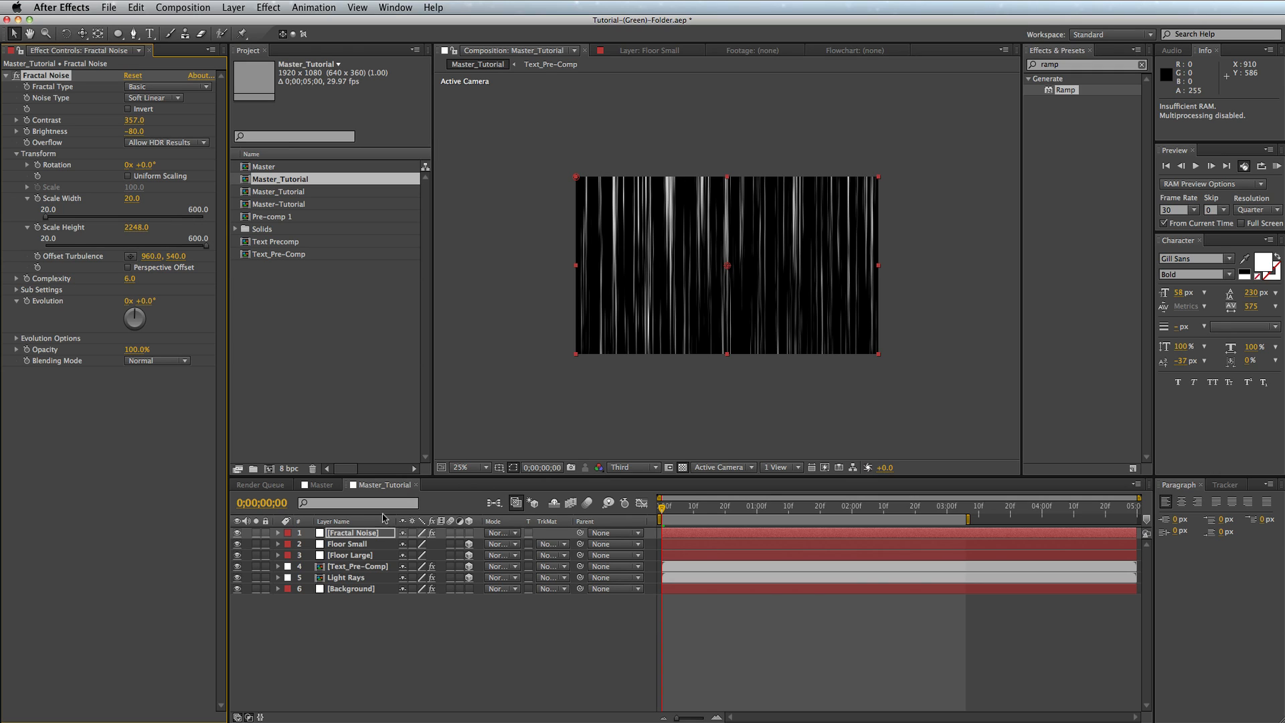
click(367, 536)
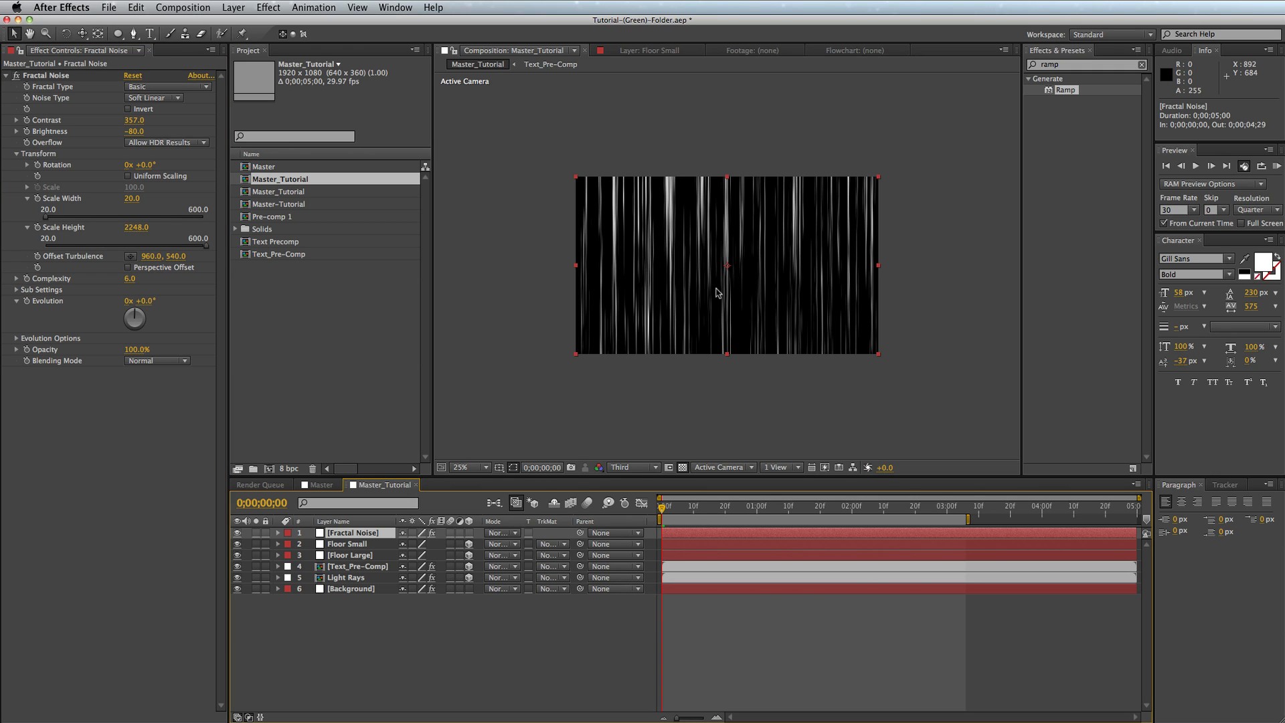
key(w)
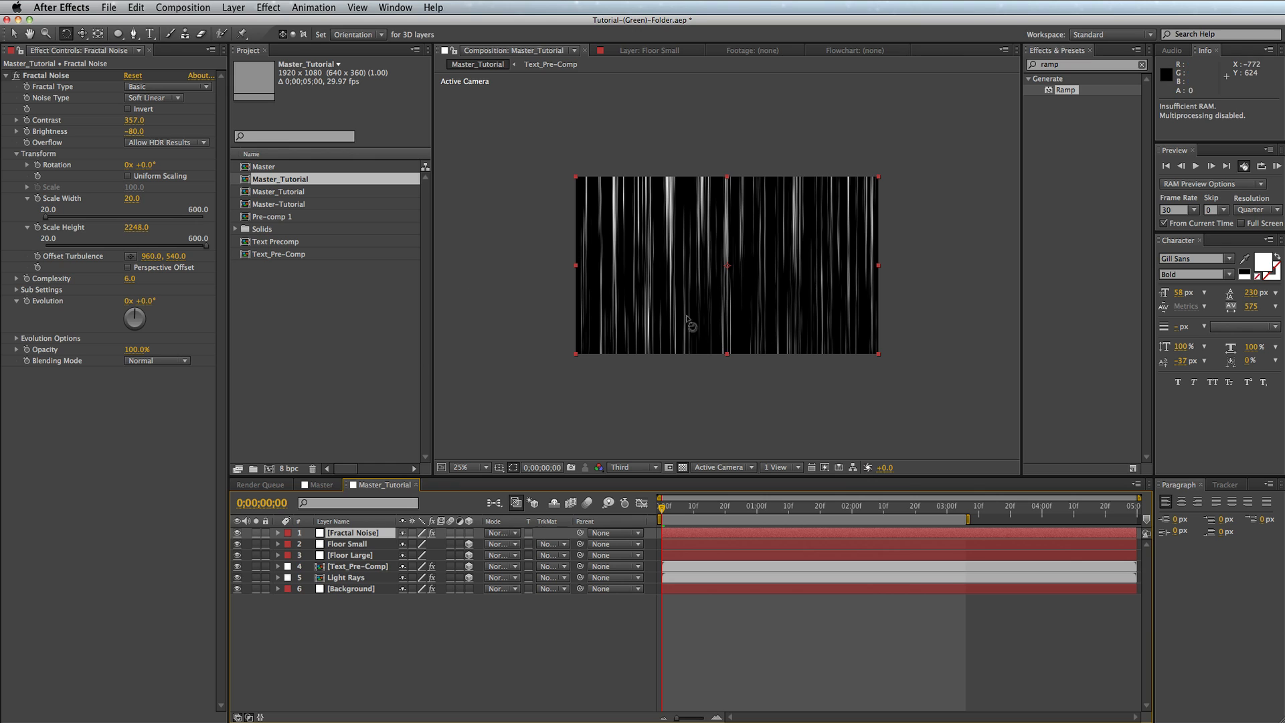
drag(857, 349, 851, 265)
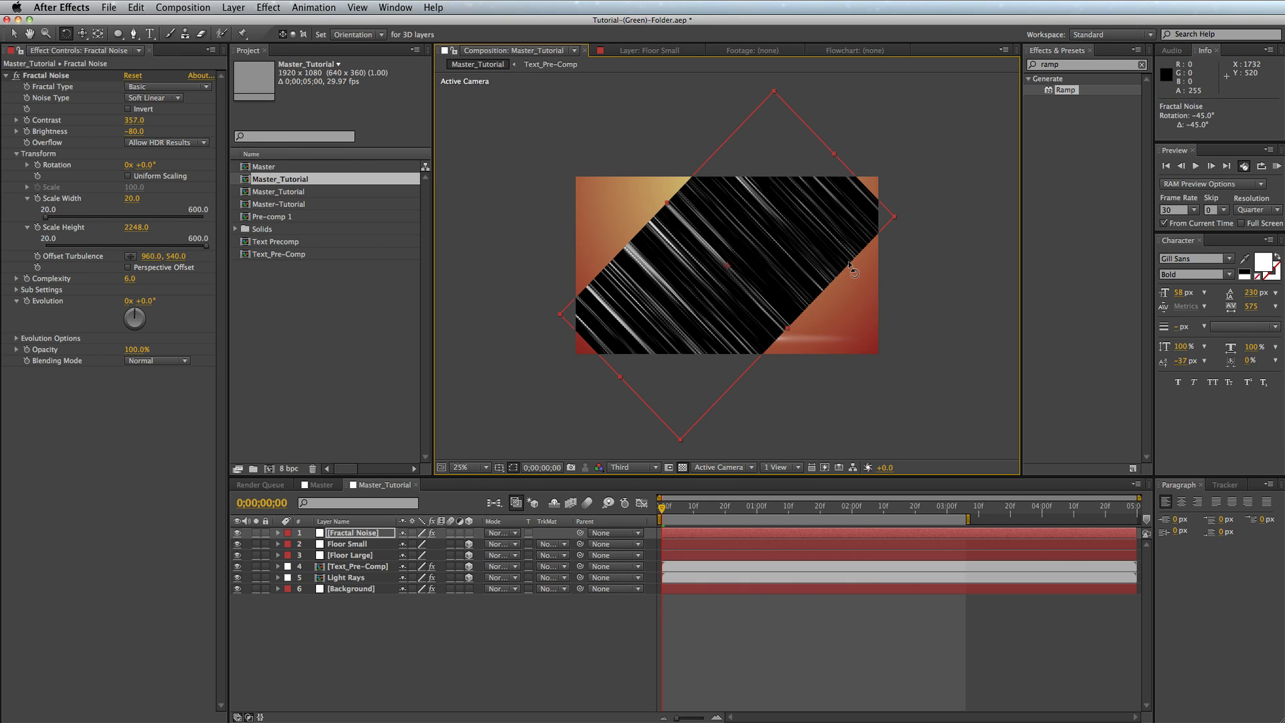
- Scale up the rotated Fractal Noise layer from its edge so it covers nearly the whole frame
key(v)
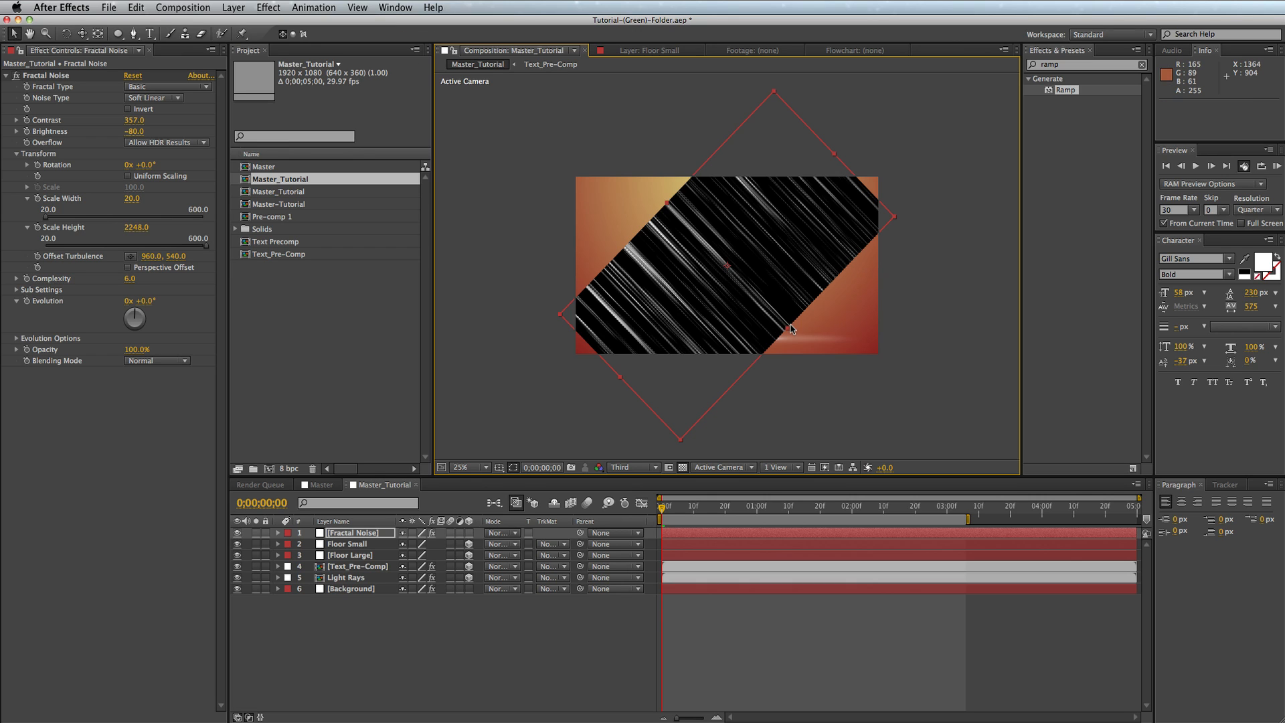
drag(787, 327, 972, 456)
key(comma)
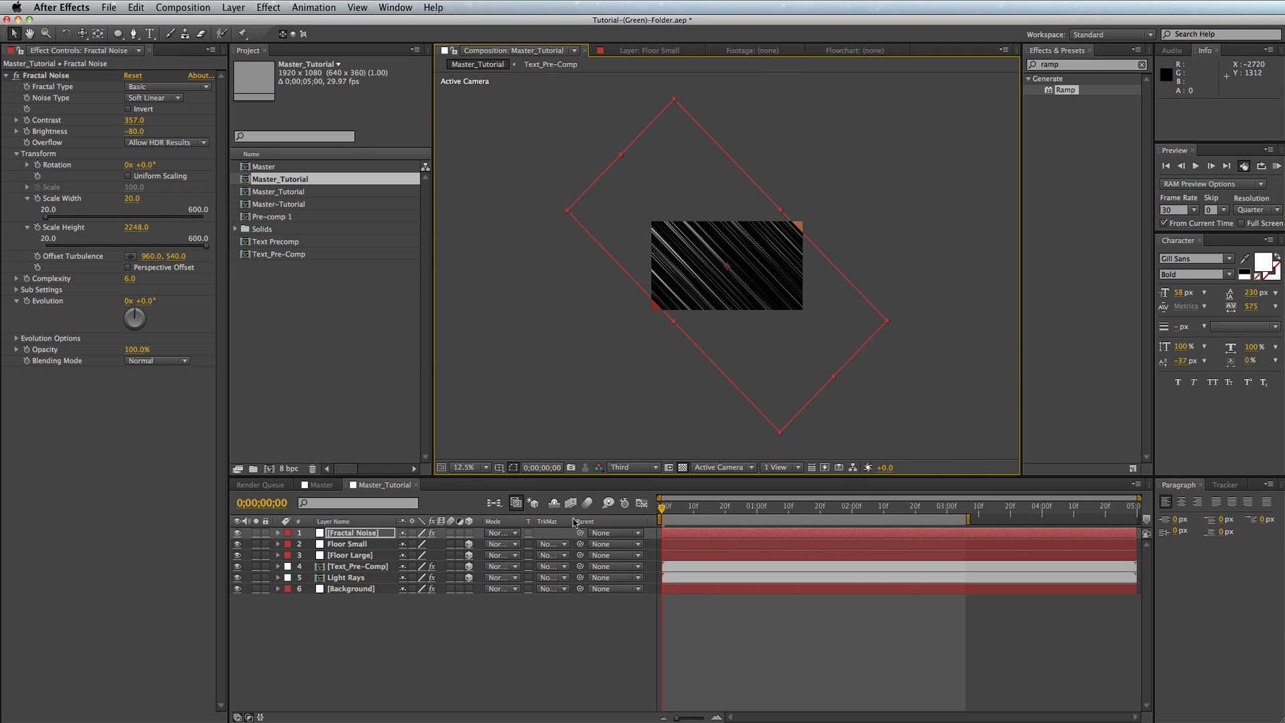
- Widen the timeline's layer columns so the blending mode names are readable, and deselect the layer
drag(617, 521, 619, 521)
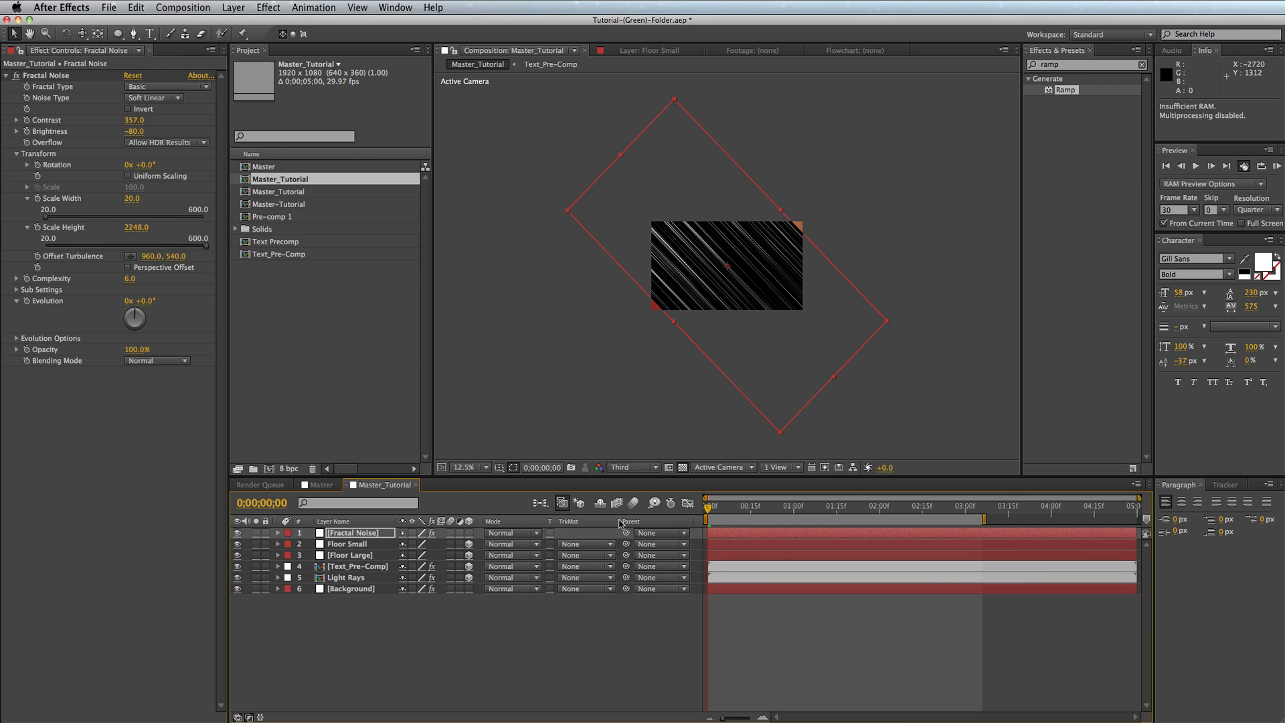
click(538, 640)
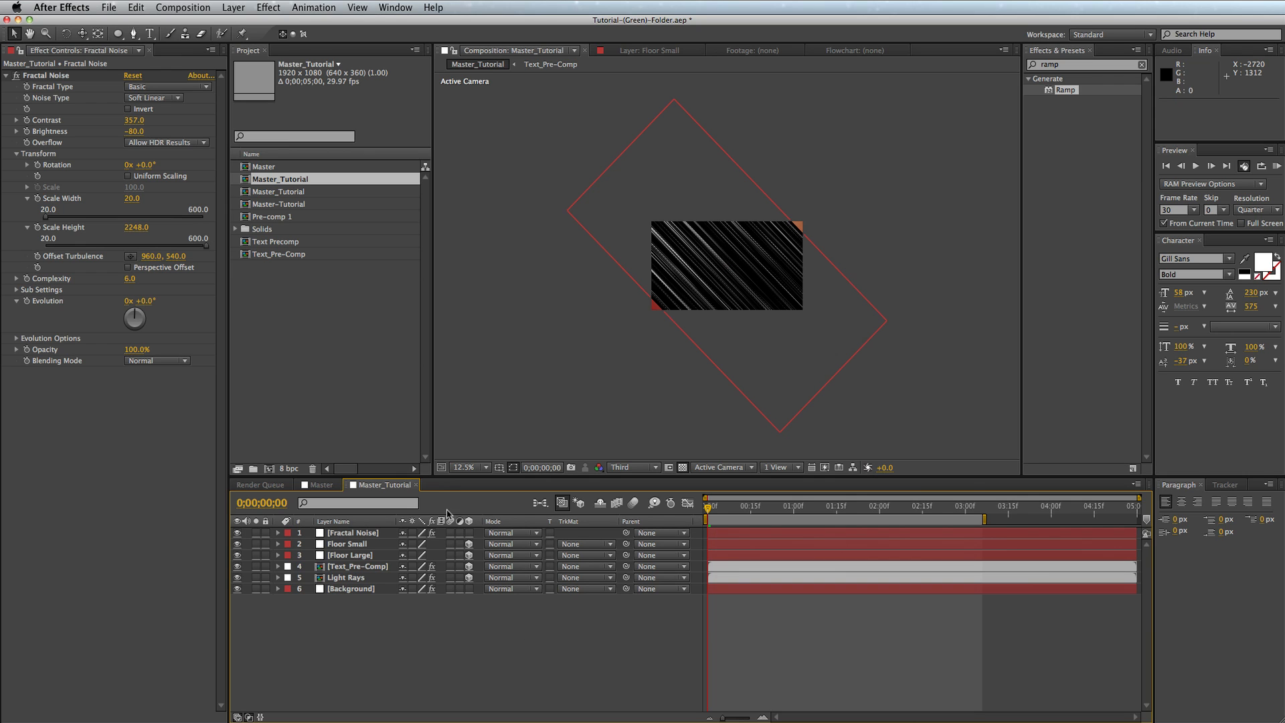
click(505, 536)
click(406, 628)
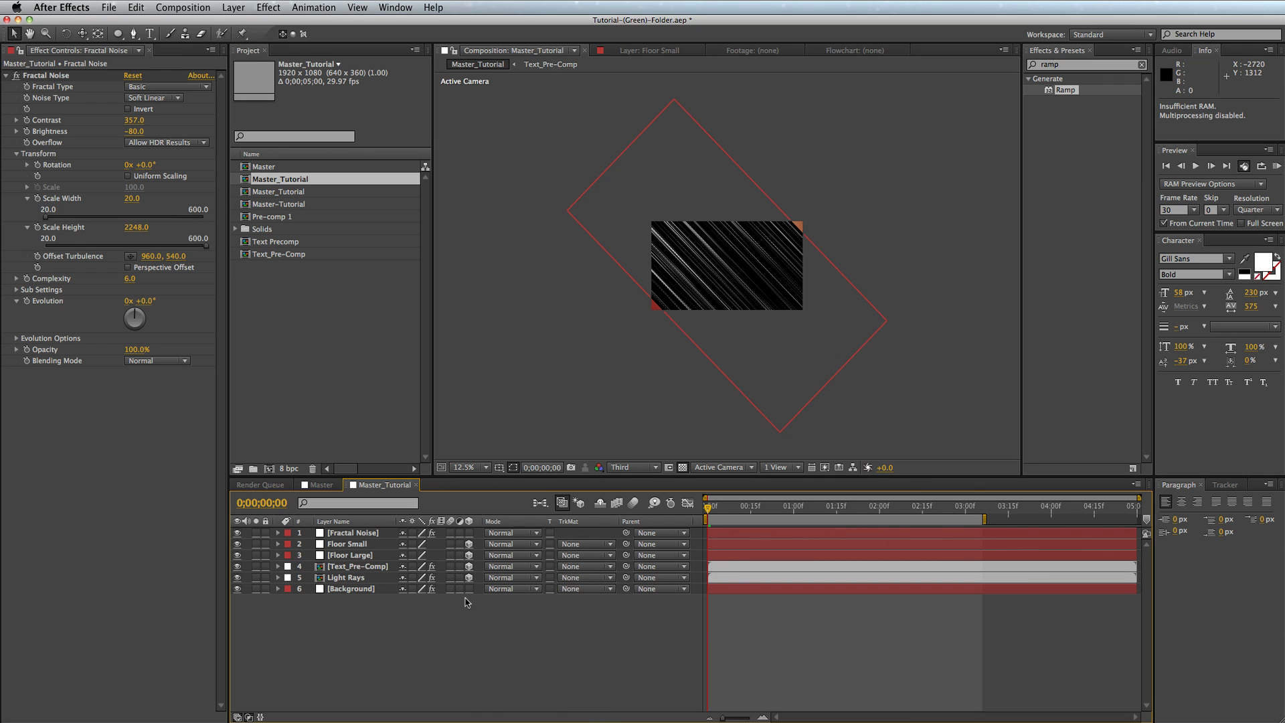
key(super+Tab)
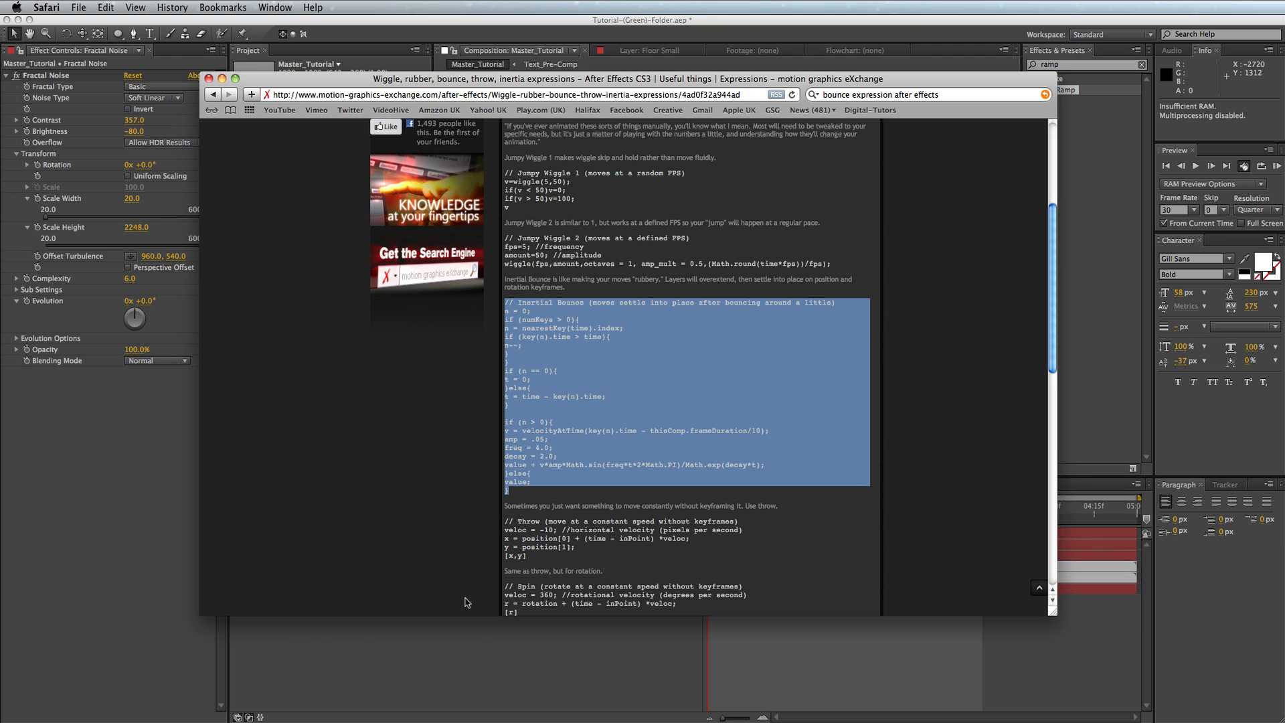
key(super+Tab)
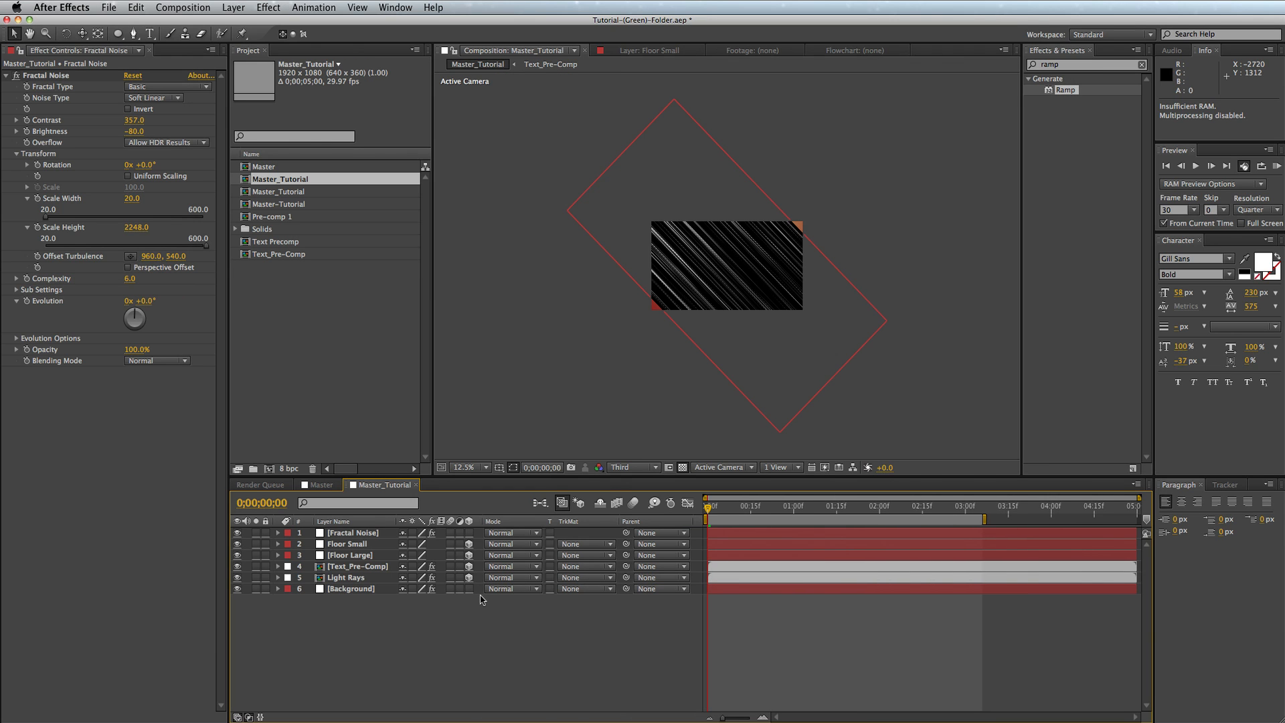
- Set the blending mode of the Fractal Noise layer to Screen and inspect the streaks over the background
click(356, 533)
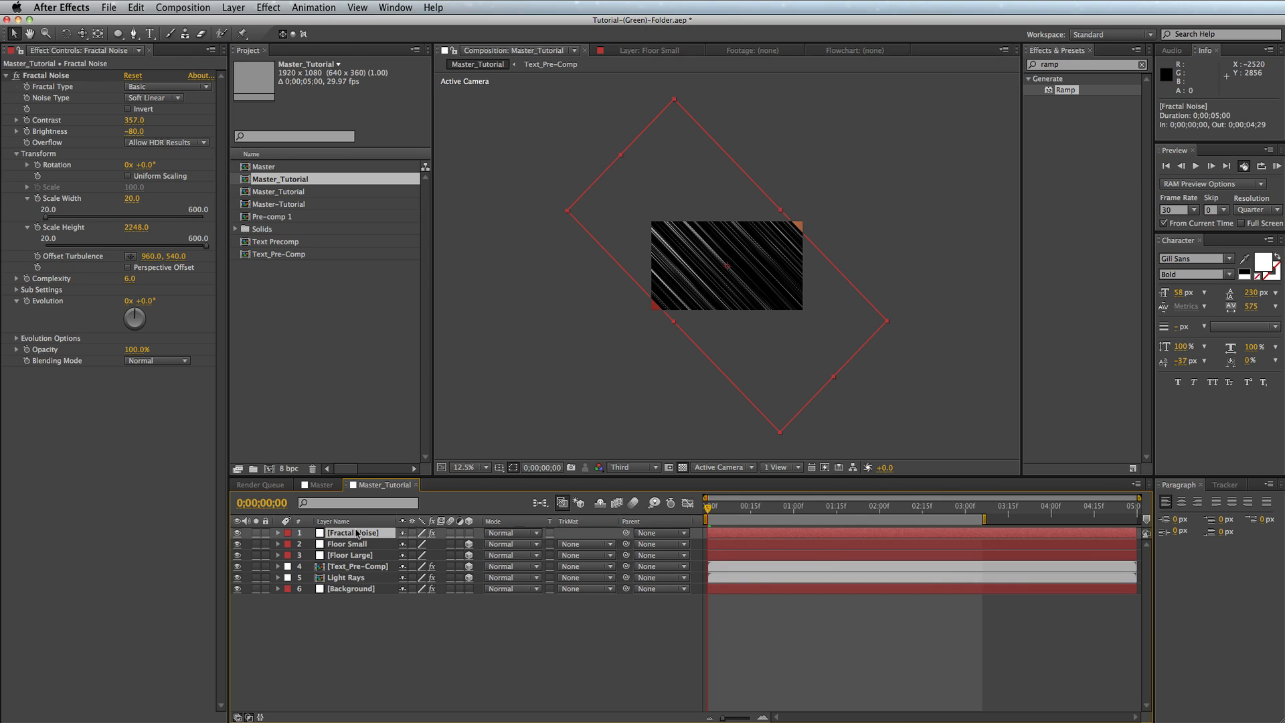
click(517, 536)
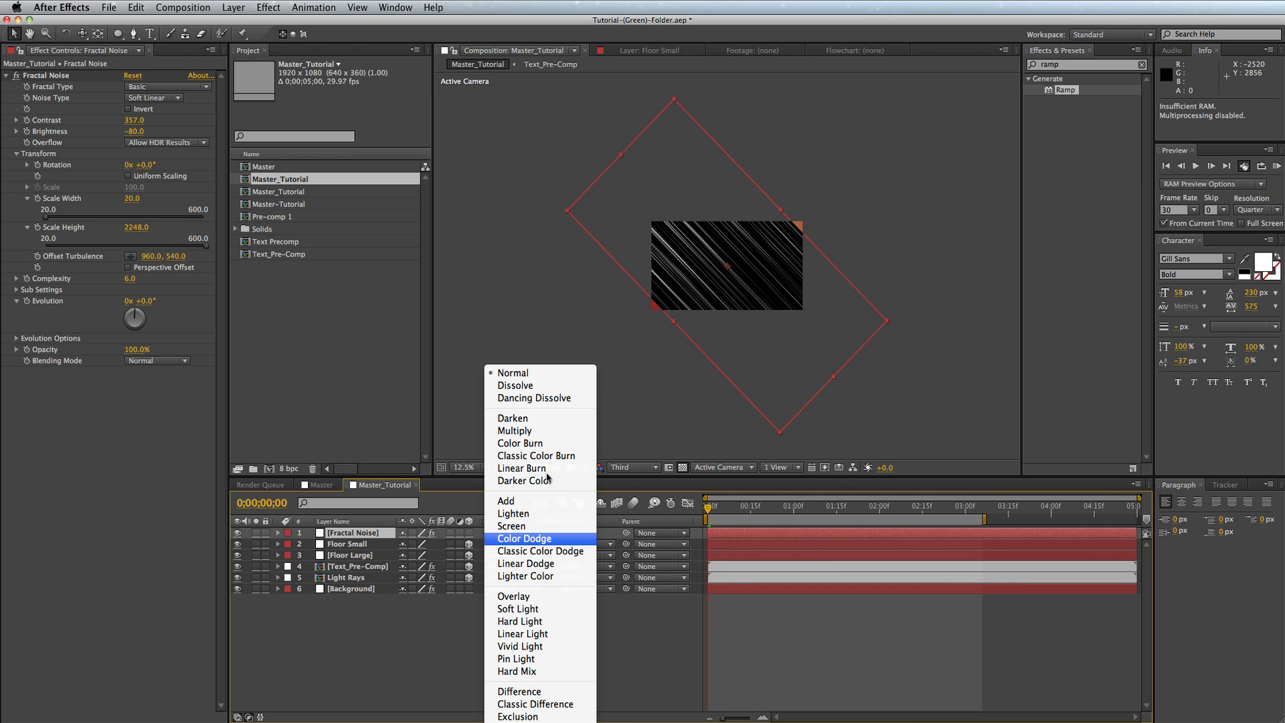
click(520, 531)
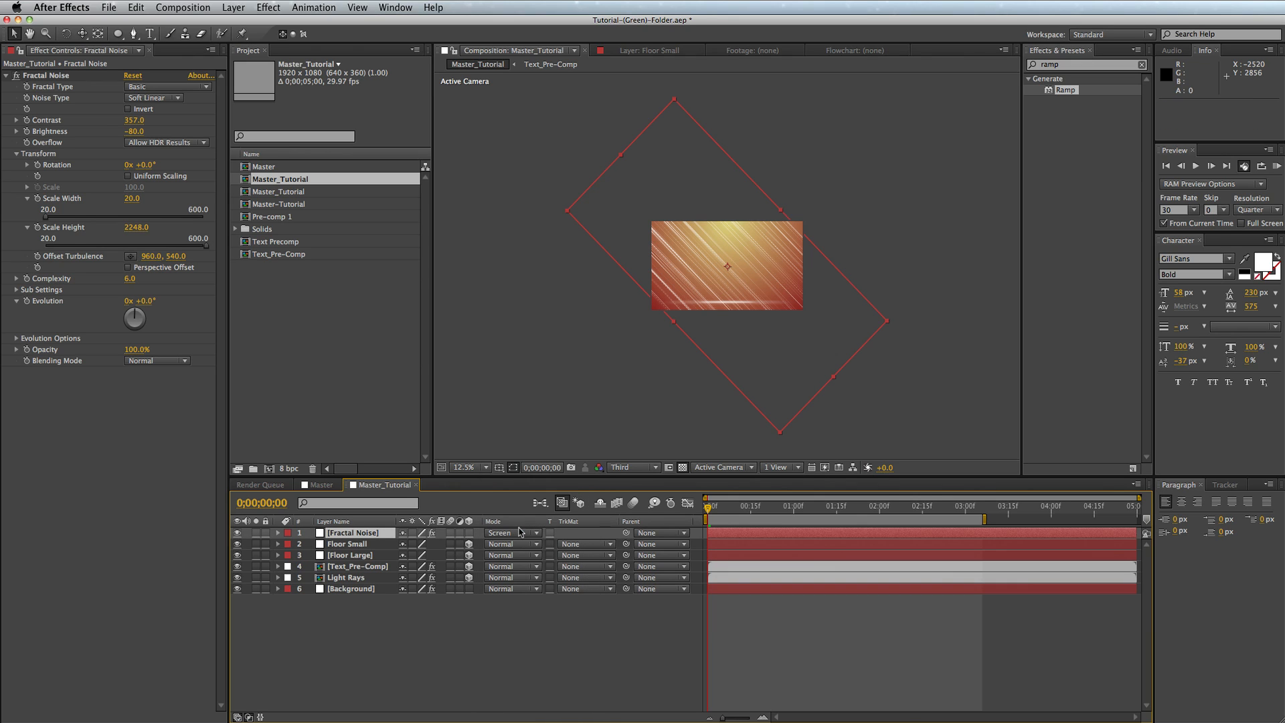
key(period)
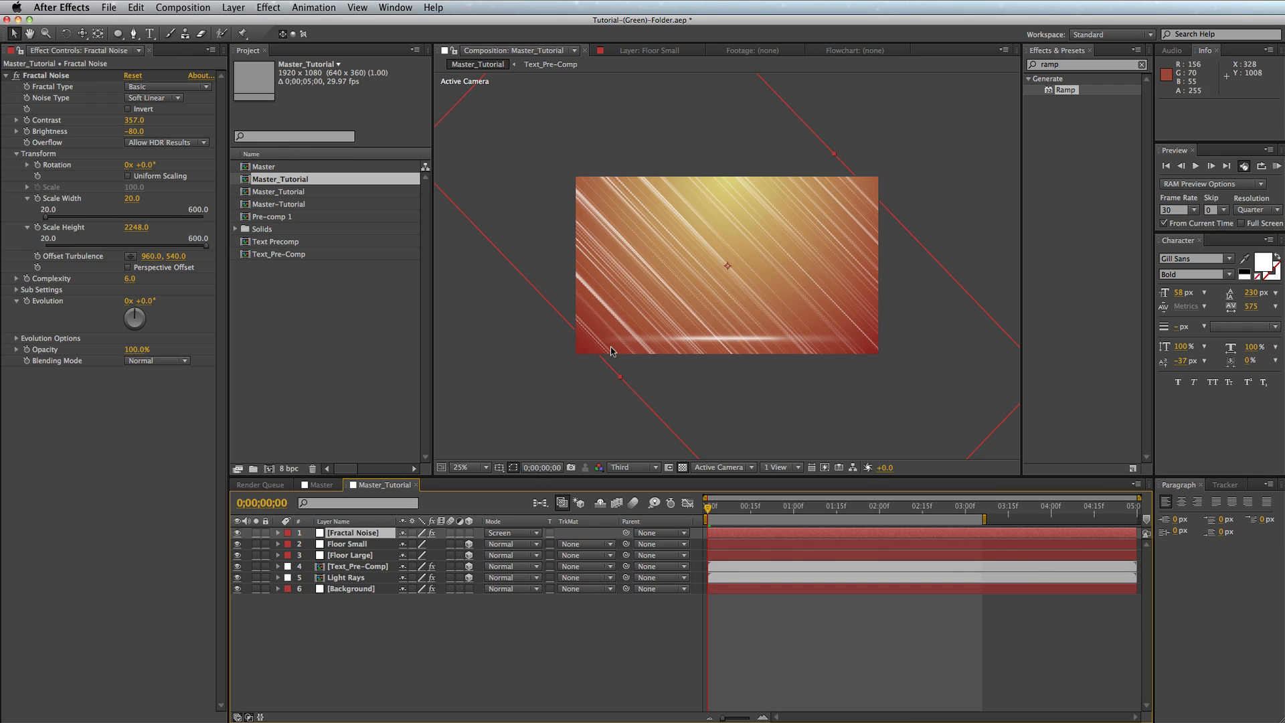
key(period)
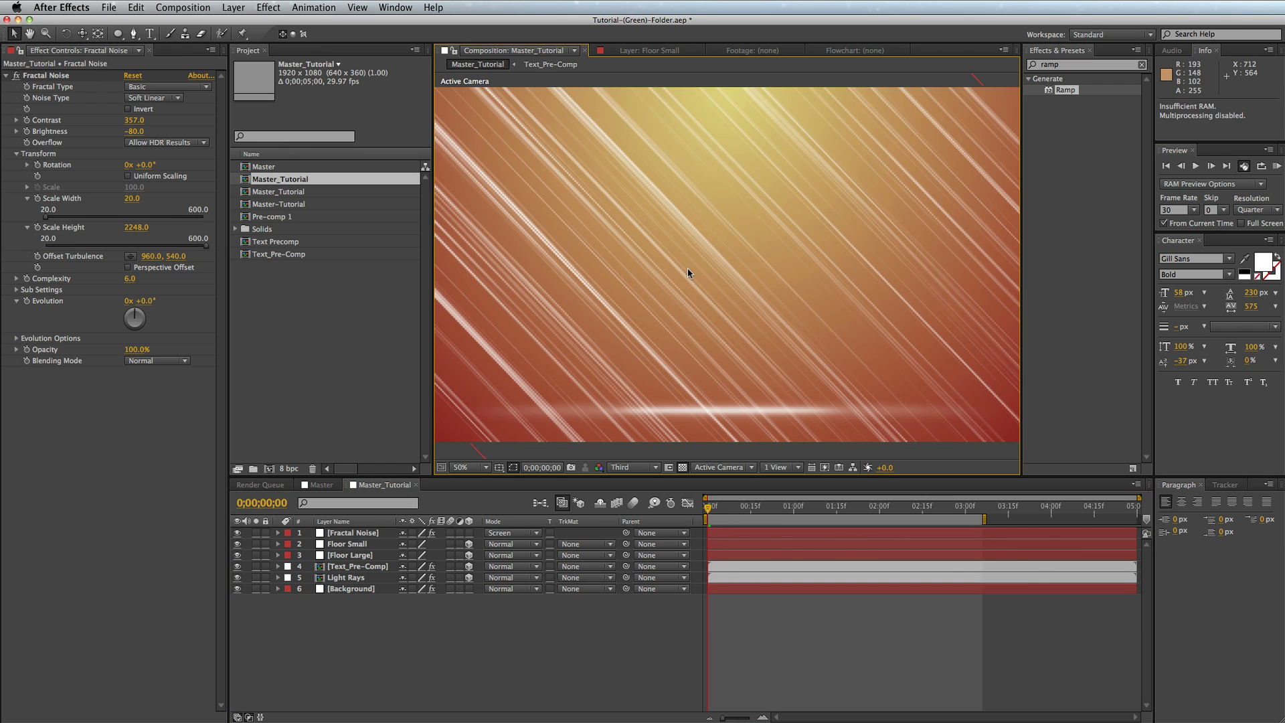
- Draw an ellipse with the Ellipse tool over the upper-left part of the composition frame
key(comma)
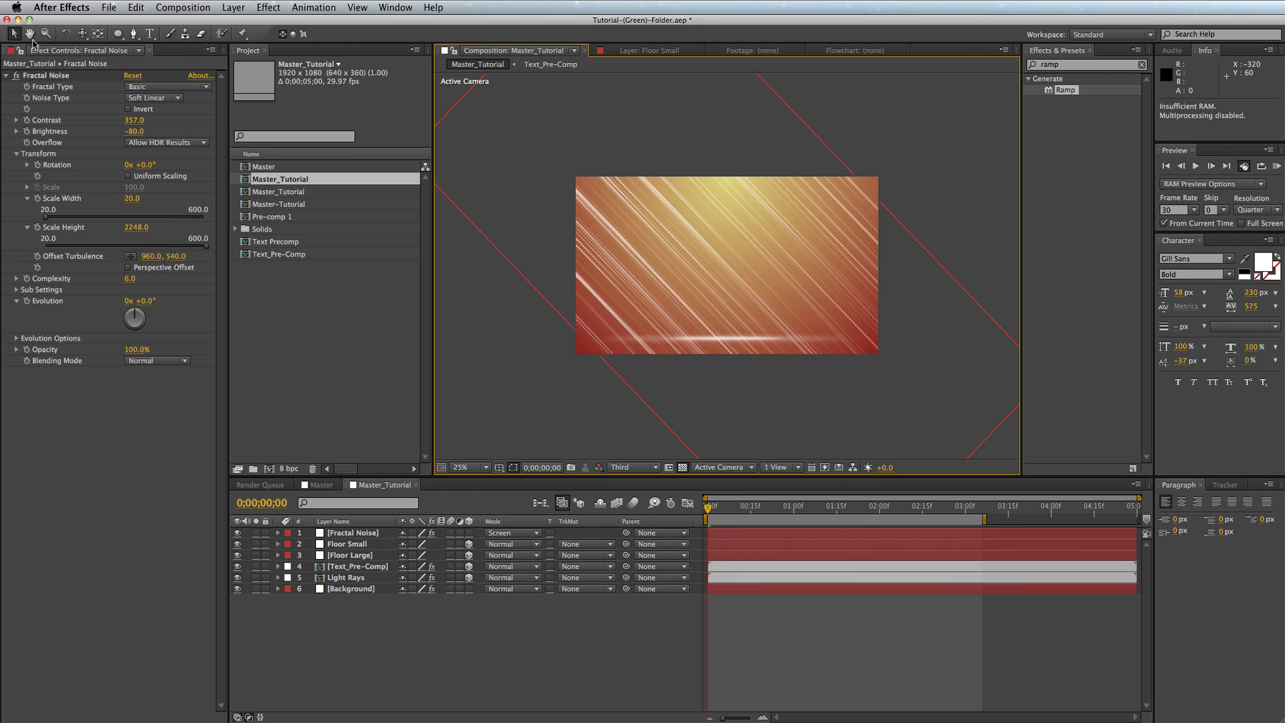
click(120, 35)
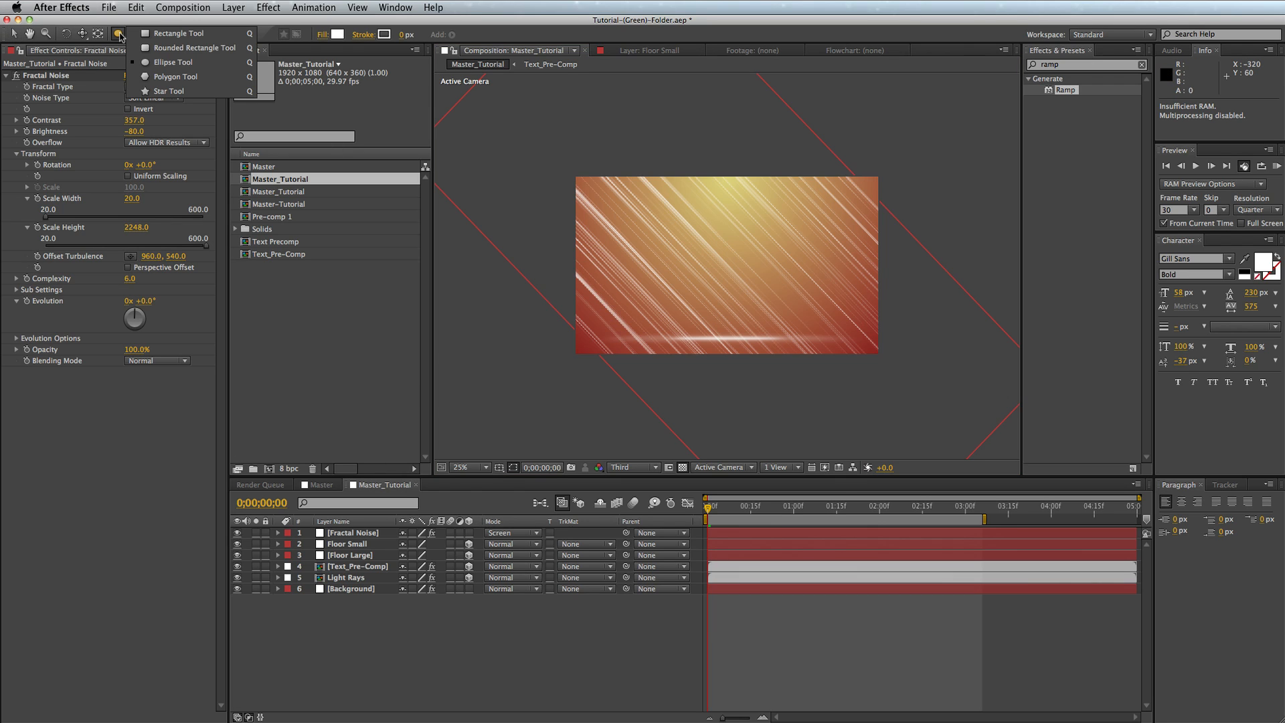
click(585, 157)
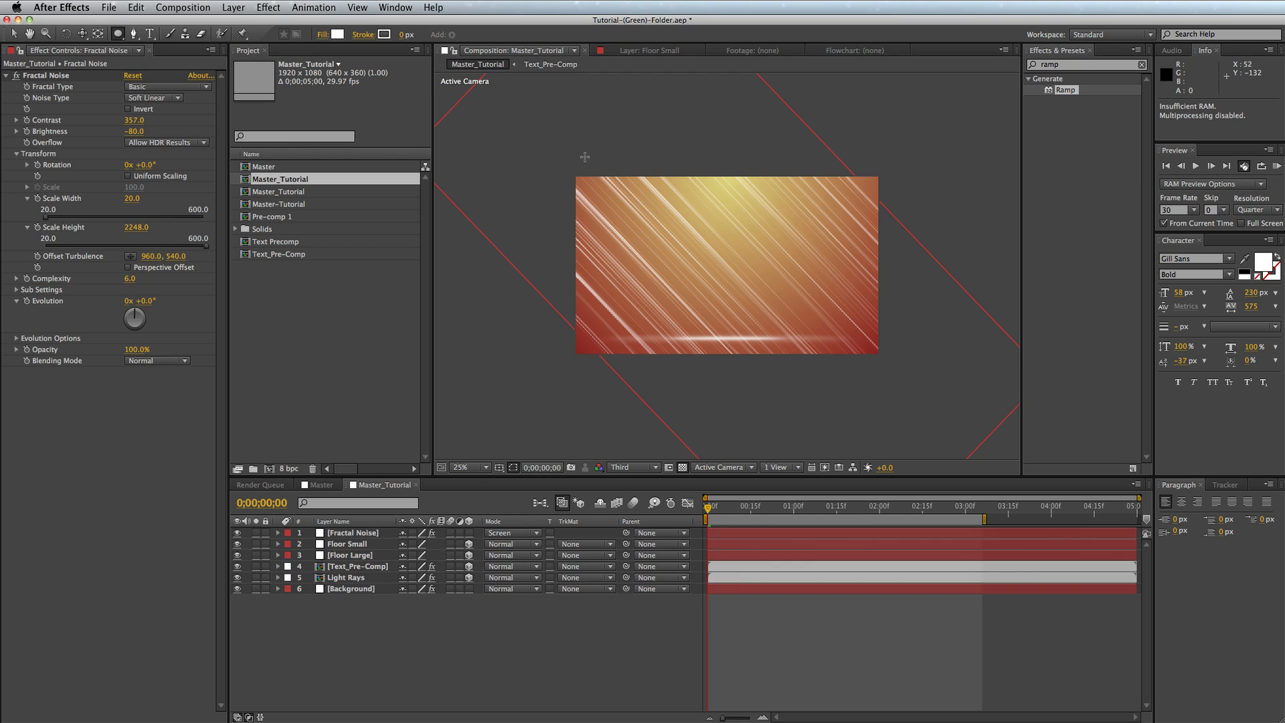
drag(585, 157, 756, 282)
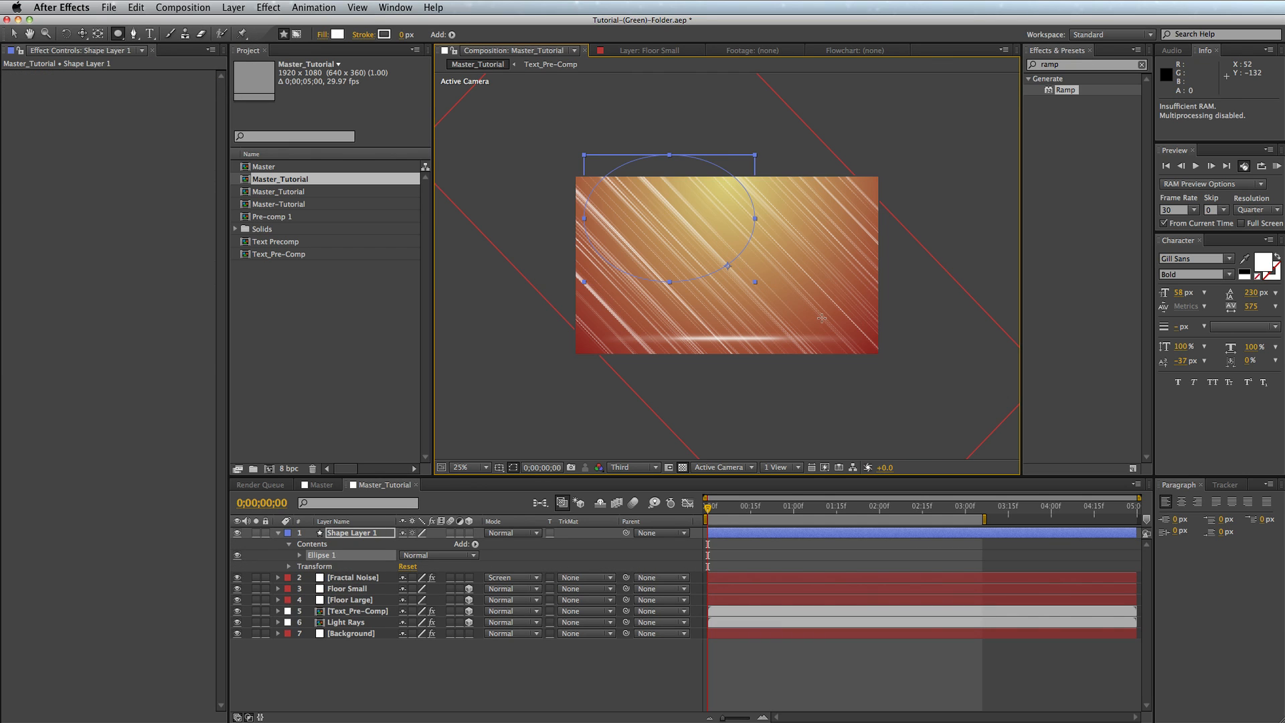
- Undo the ellipse shape, draw an elliptical mask on the Fractal Noise layer instead, and shift it down toward the frame's centre
key(super+z)
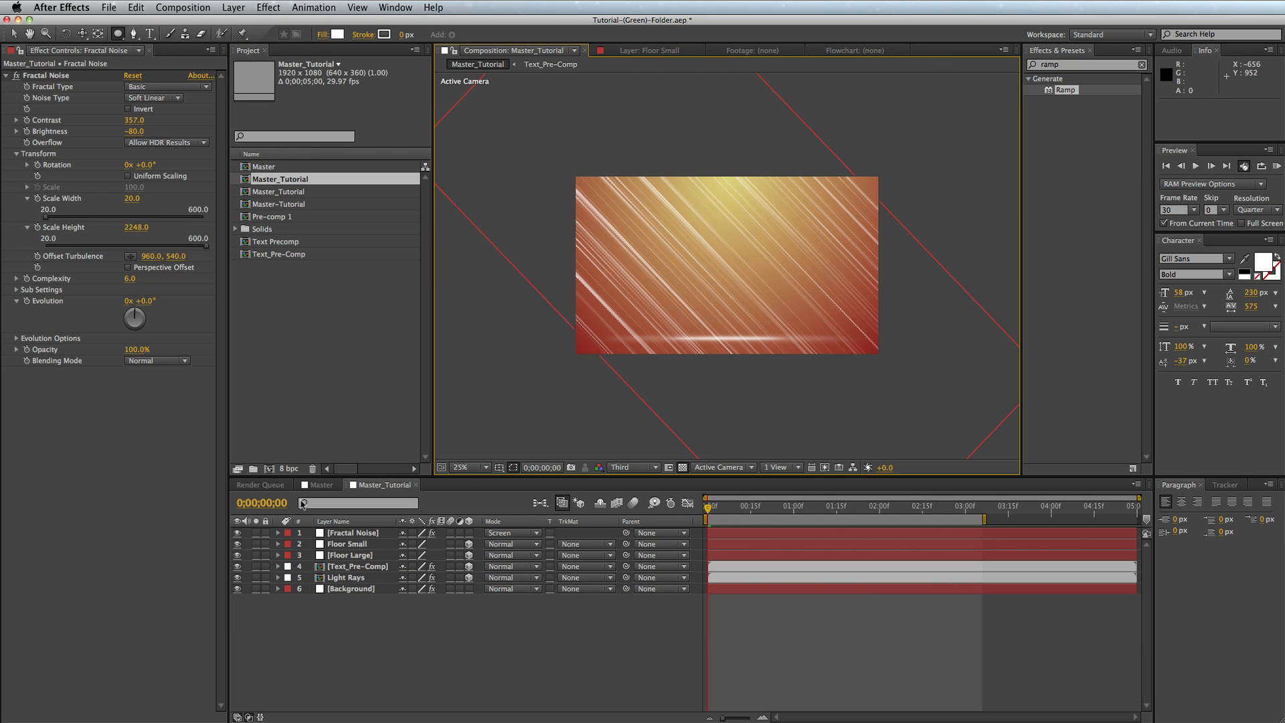
click(353, 534)
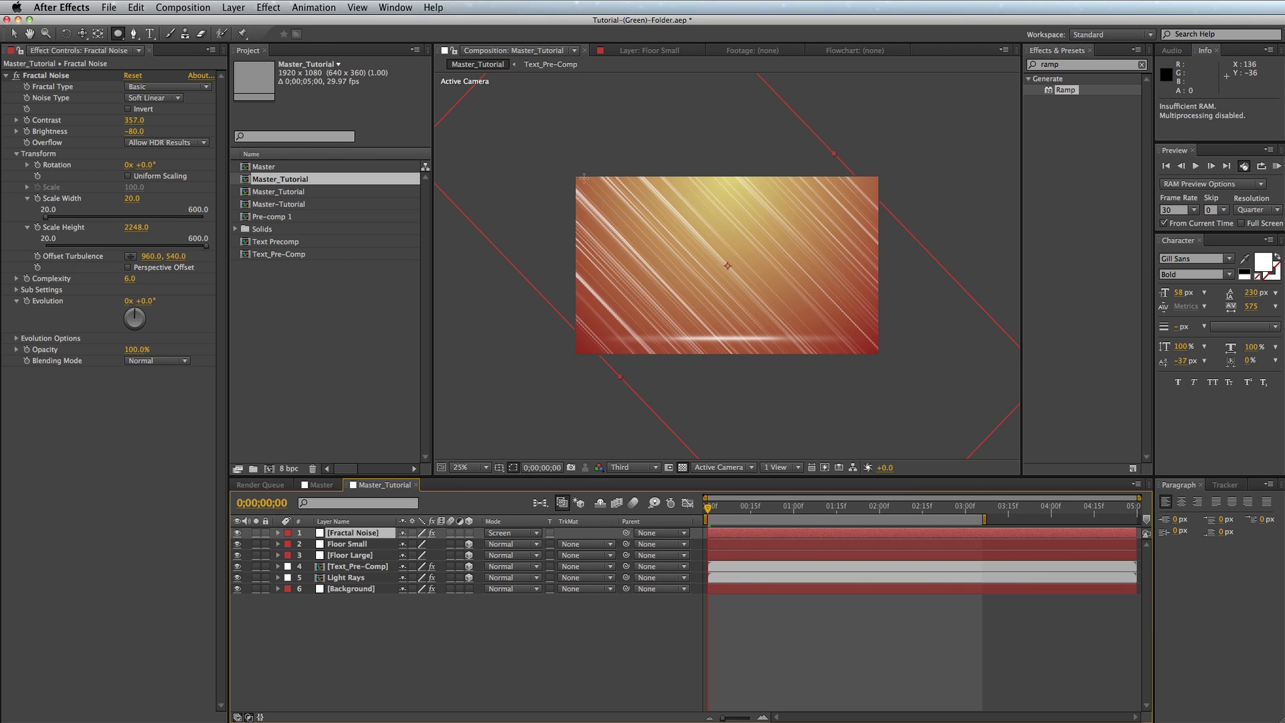
mouse_move(630, 202)
mouse_down()
mouse_move(810, 305)
mouse_move(930, 295)
mouse_move(963, 273)
mouse_move(864, 283)
mouse_move(733, 224)
mouse_move(799, 243)
mouse_up()
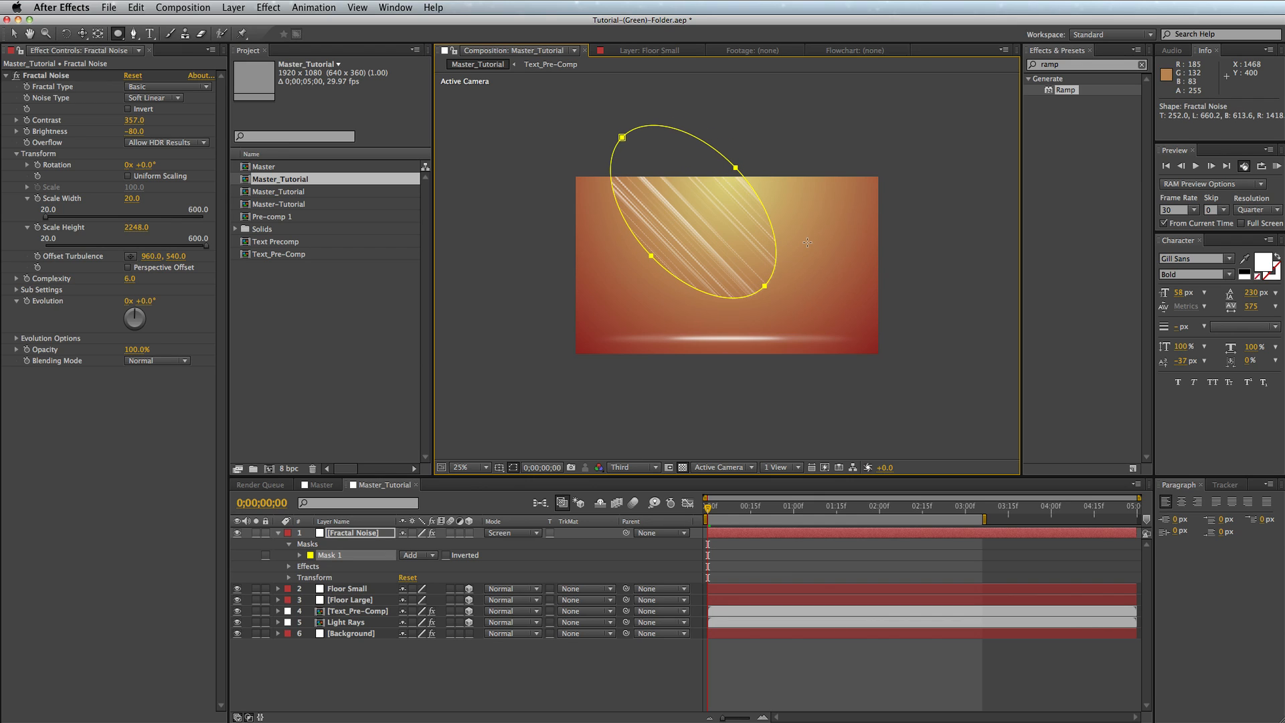
key(v)
click(713, 234)
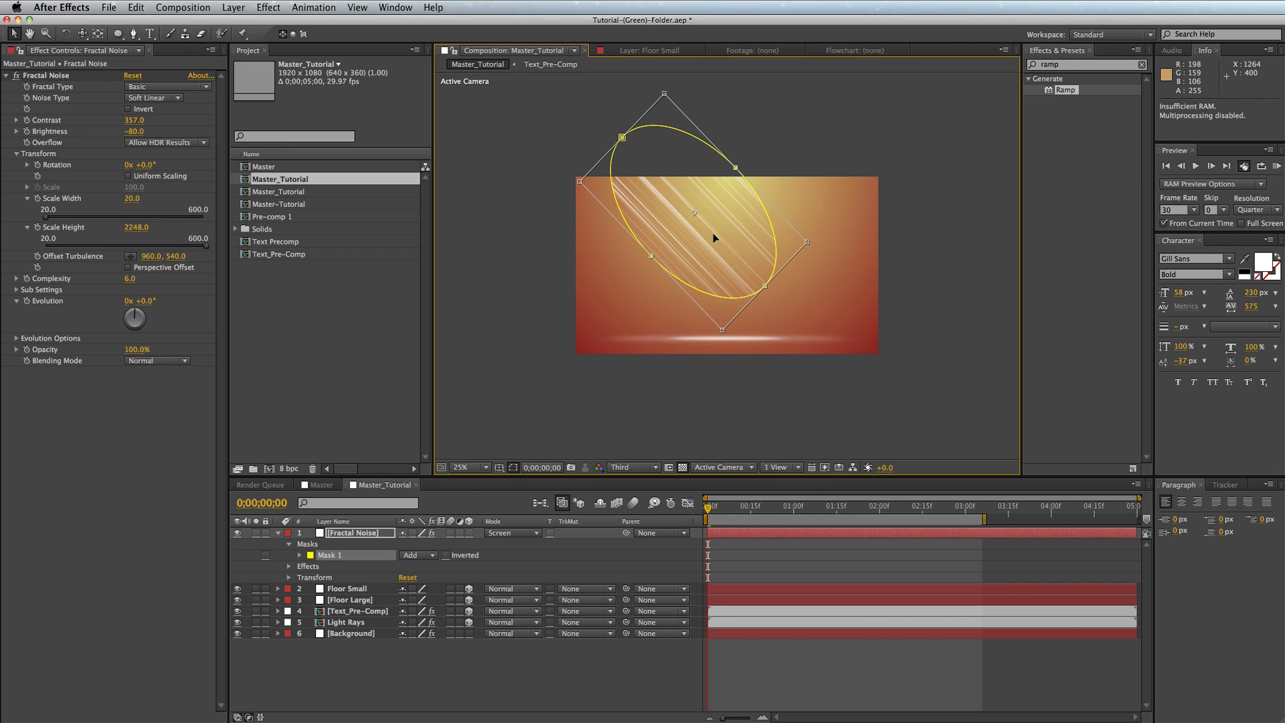
drag(751, 274, 736, 267)
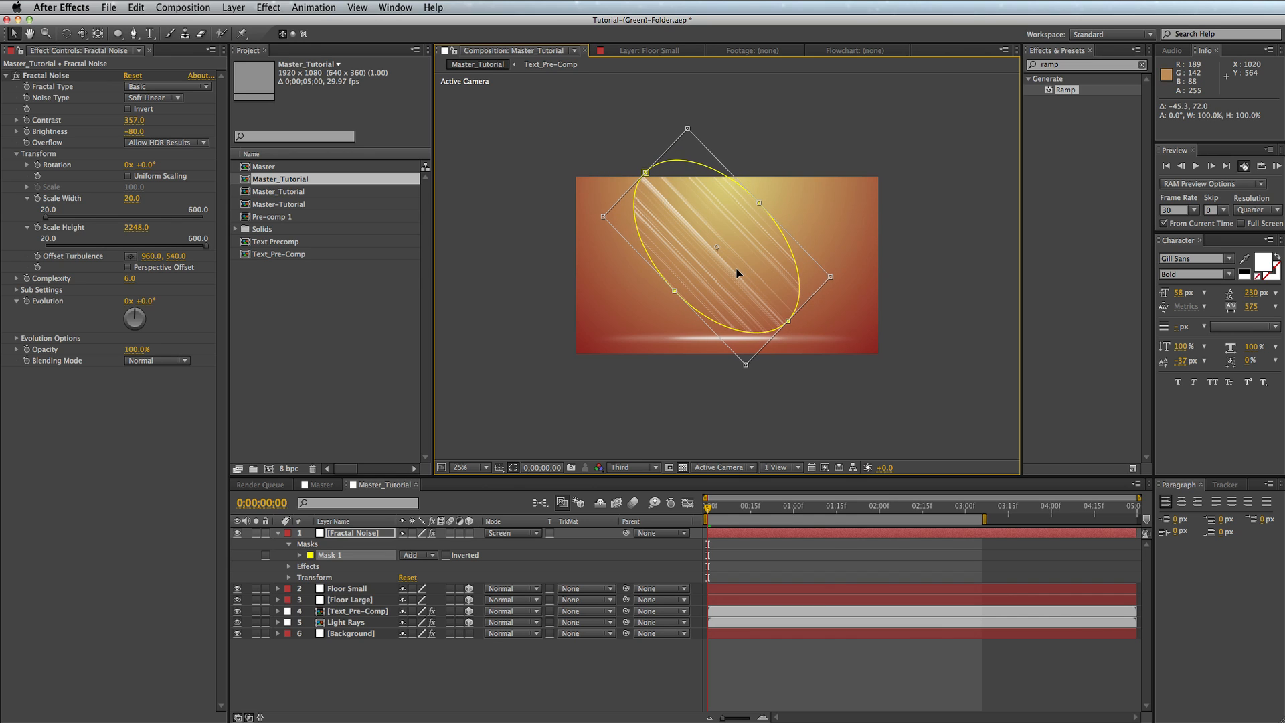
- Try the Fractal Noise layer's mask in Subtract mode with a 58-pixel feather, and remove the mask from the layer
key(Return)
key(f)
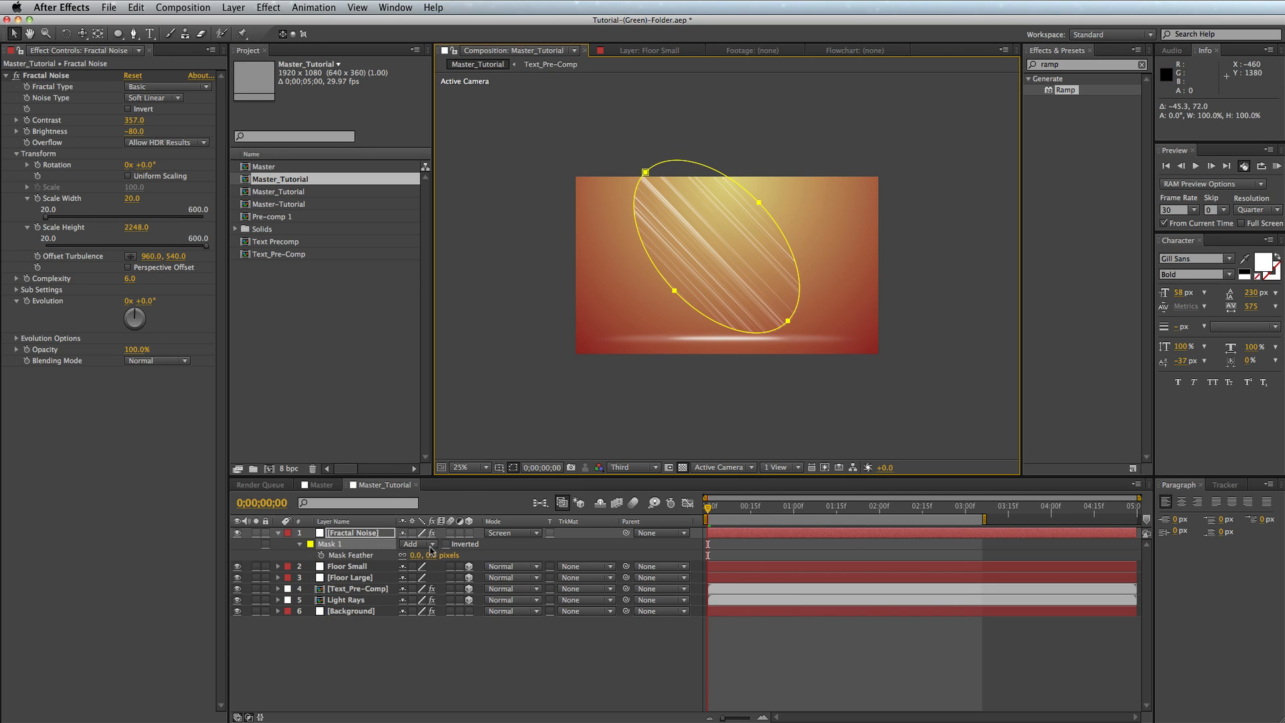
drag(480, 561, 514, 556)
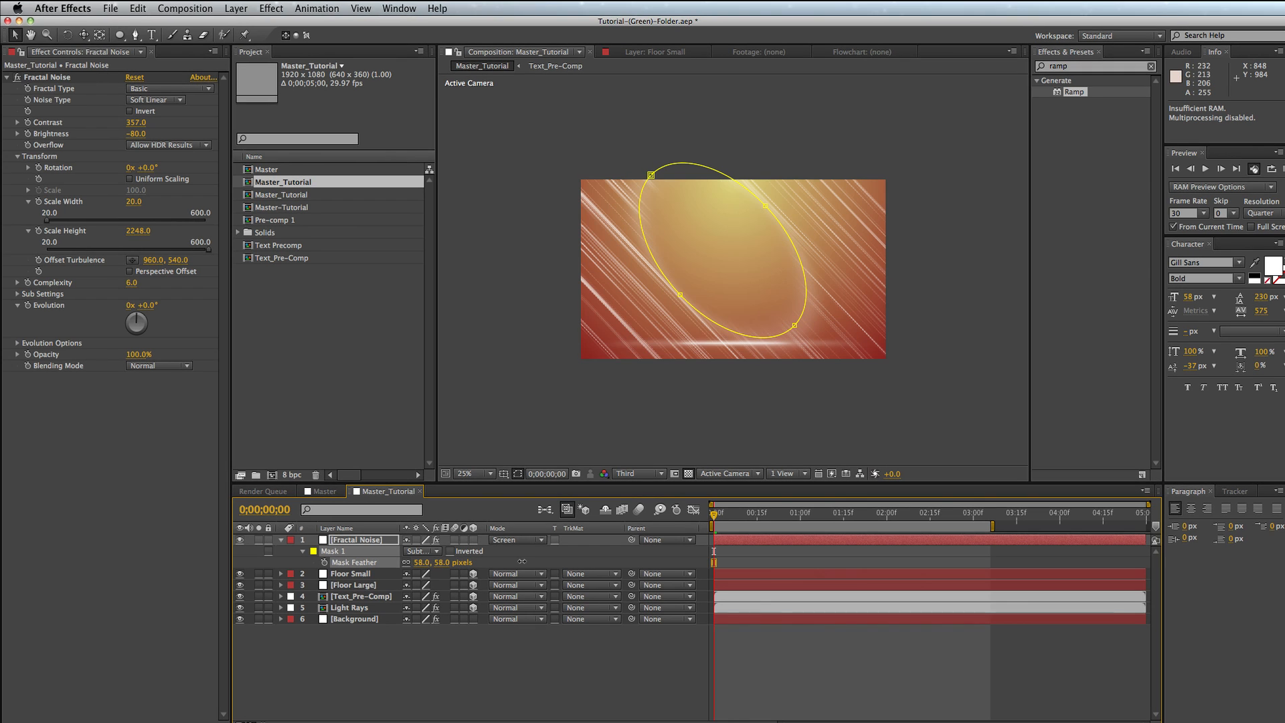
click(368, 541)
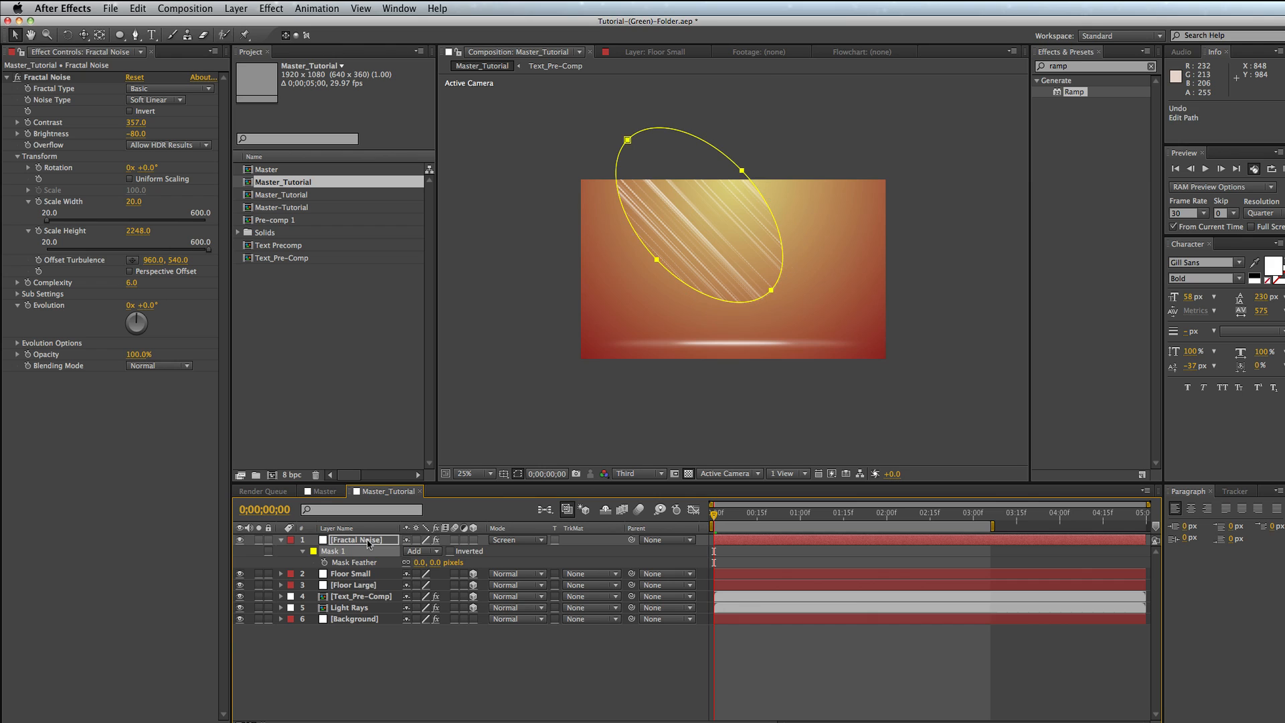
key(Delete)
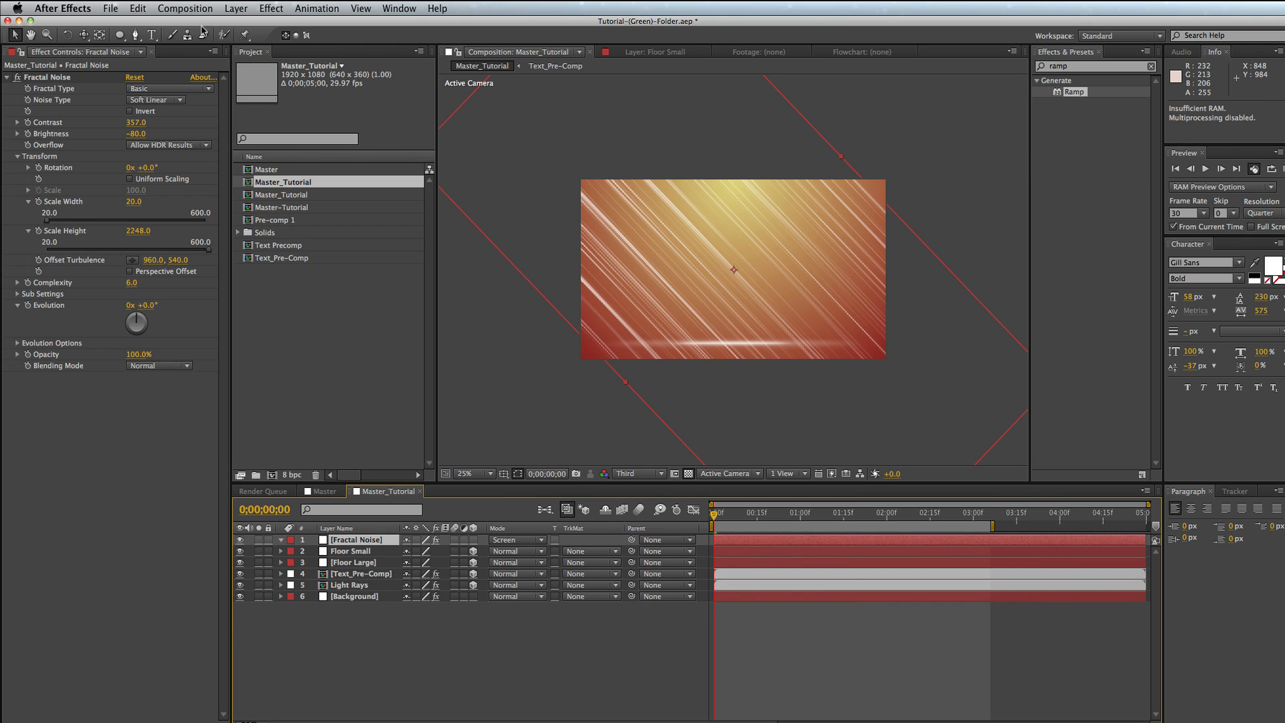
- Pre-compose the Fractal Noise layer as Fractal Noise Comp 1, leaving all attributes in Master_Tutorial
click(235, 9)
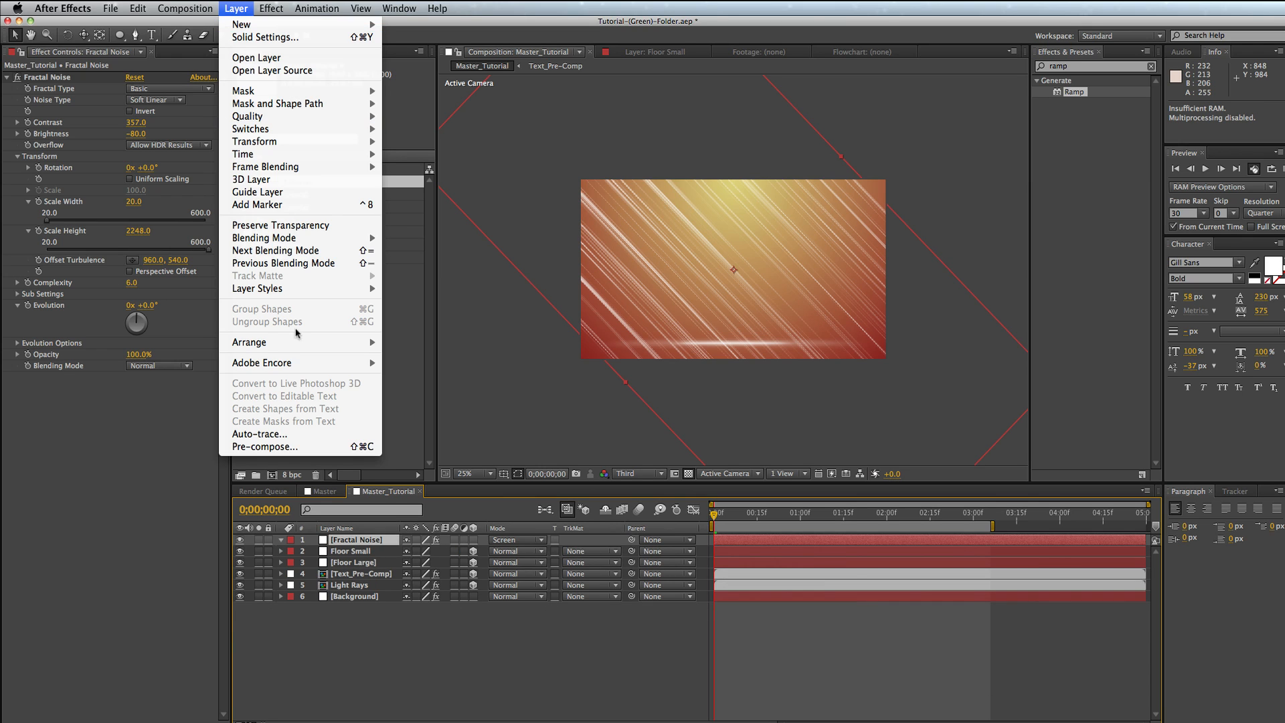
click(287, 447)
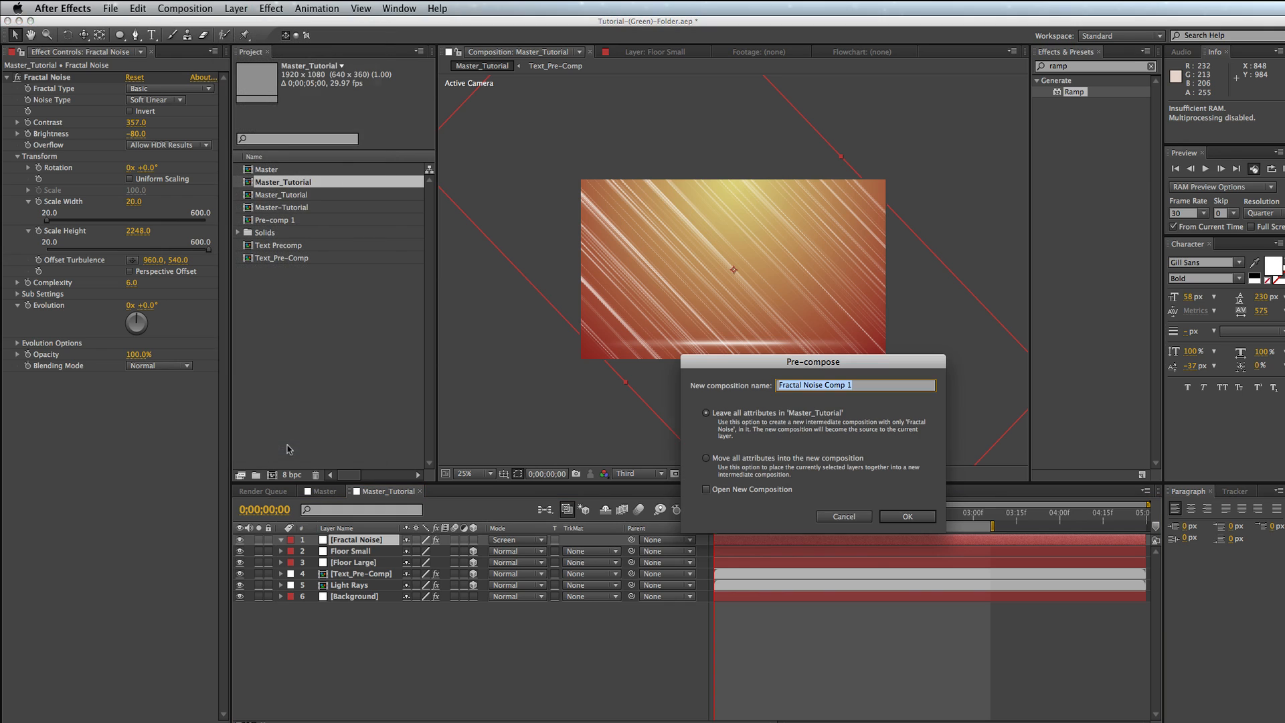
click(907, 516)
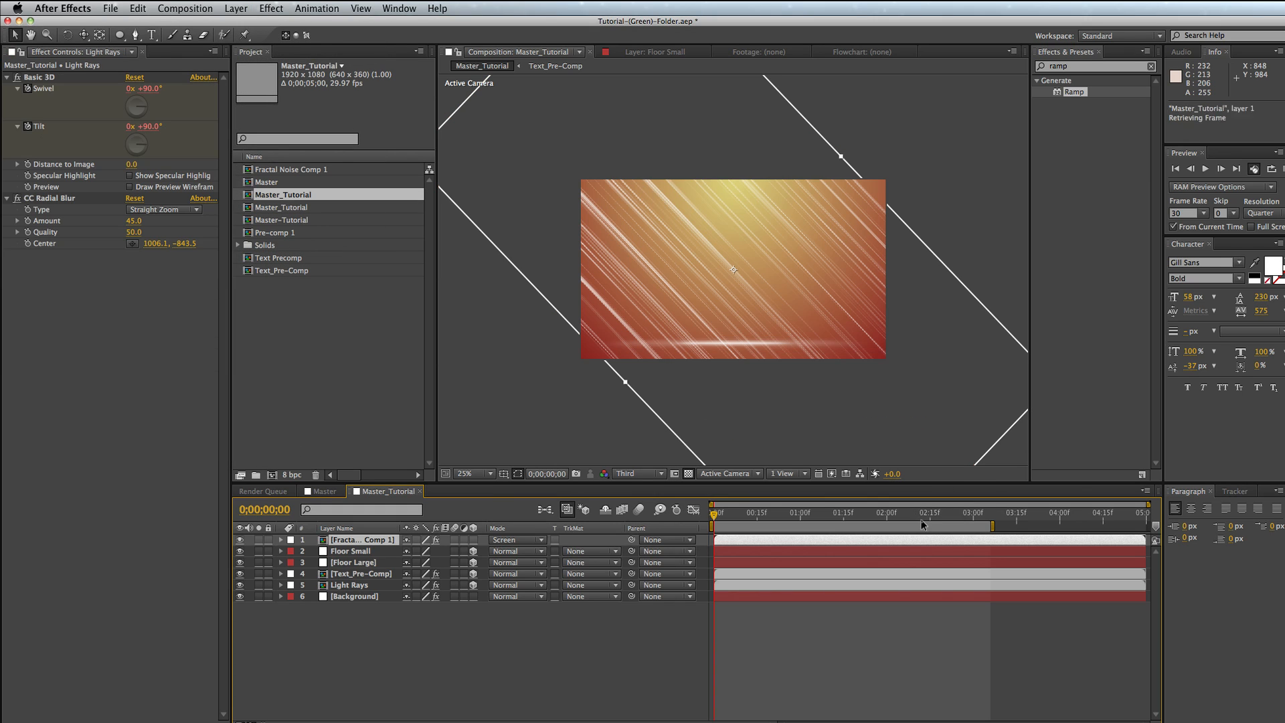
- Draw a large elliptical mask over the upper middle of the frame on the pre-composed noise layer and feather it 118 pixels
click(120, 35)
drag(545, 126, 627, 215)
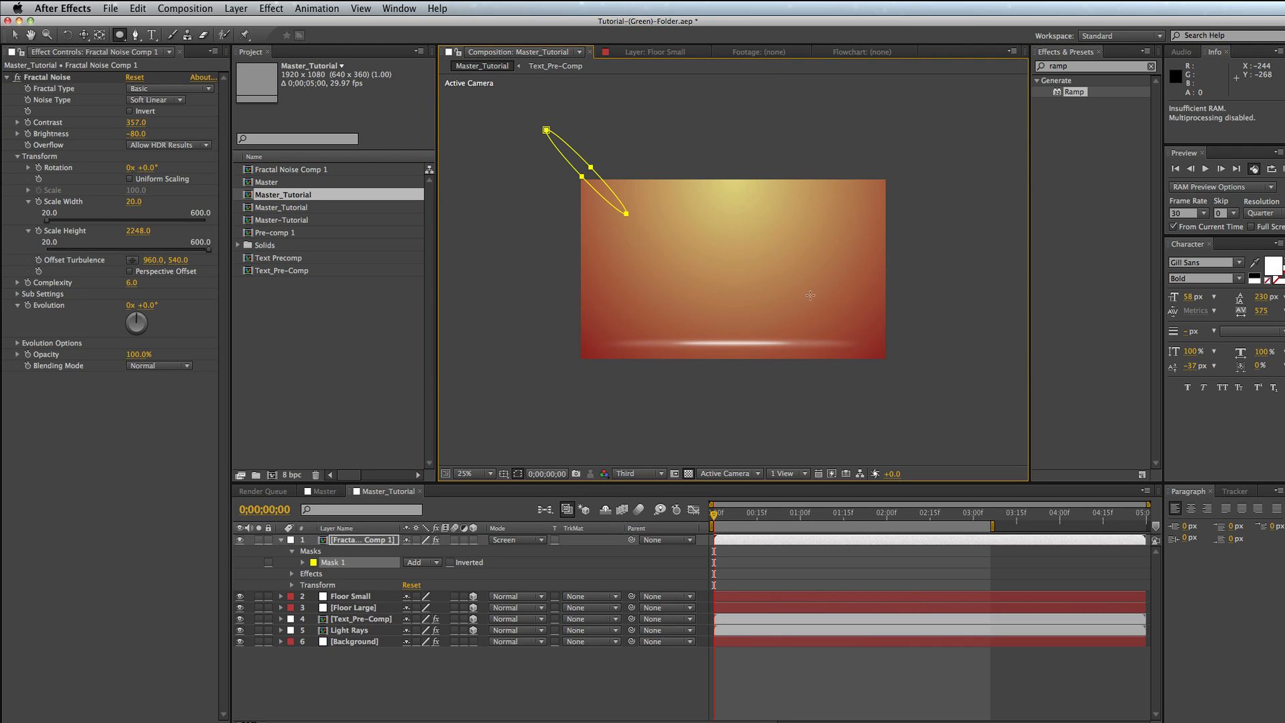
drag(849, 286, 886, 259)
key(f)
drag(432, 562, 497, 550)
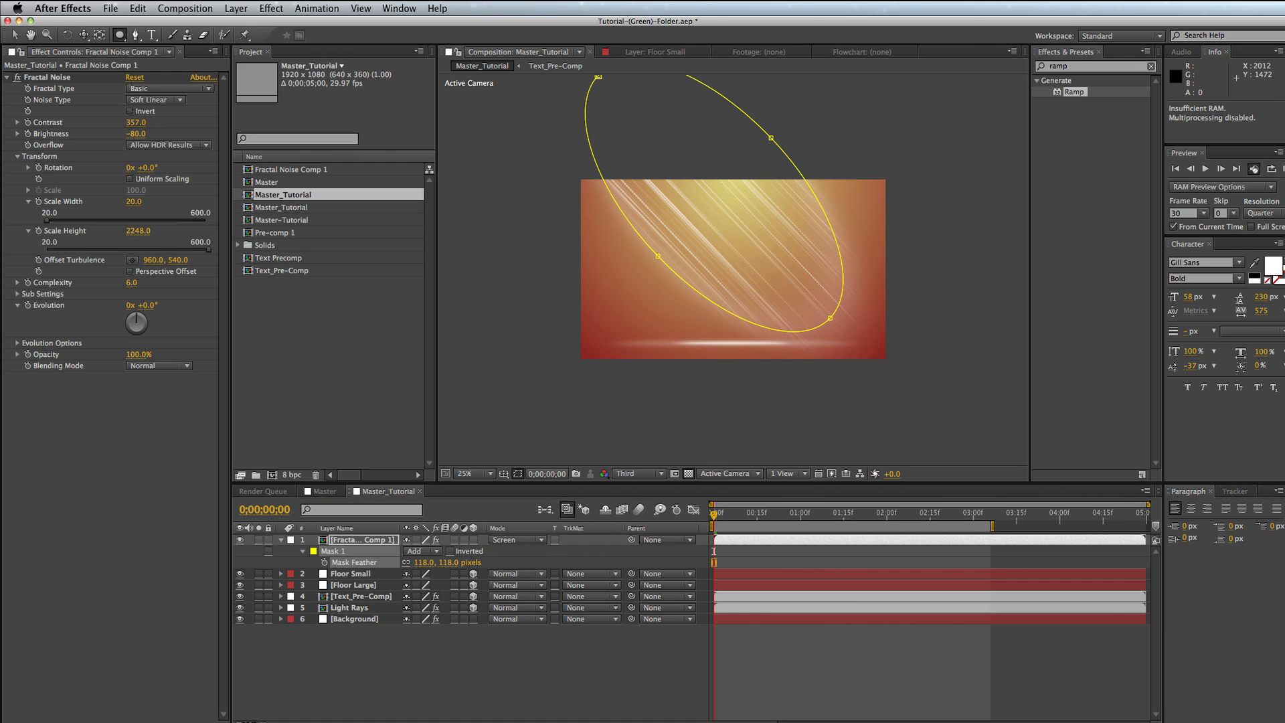
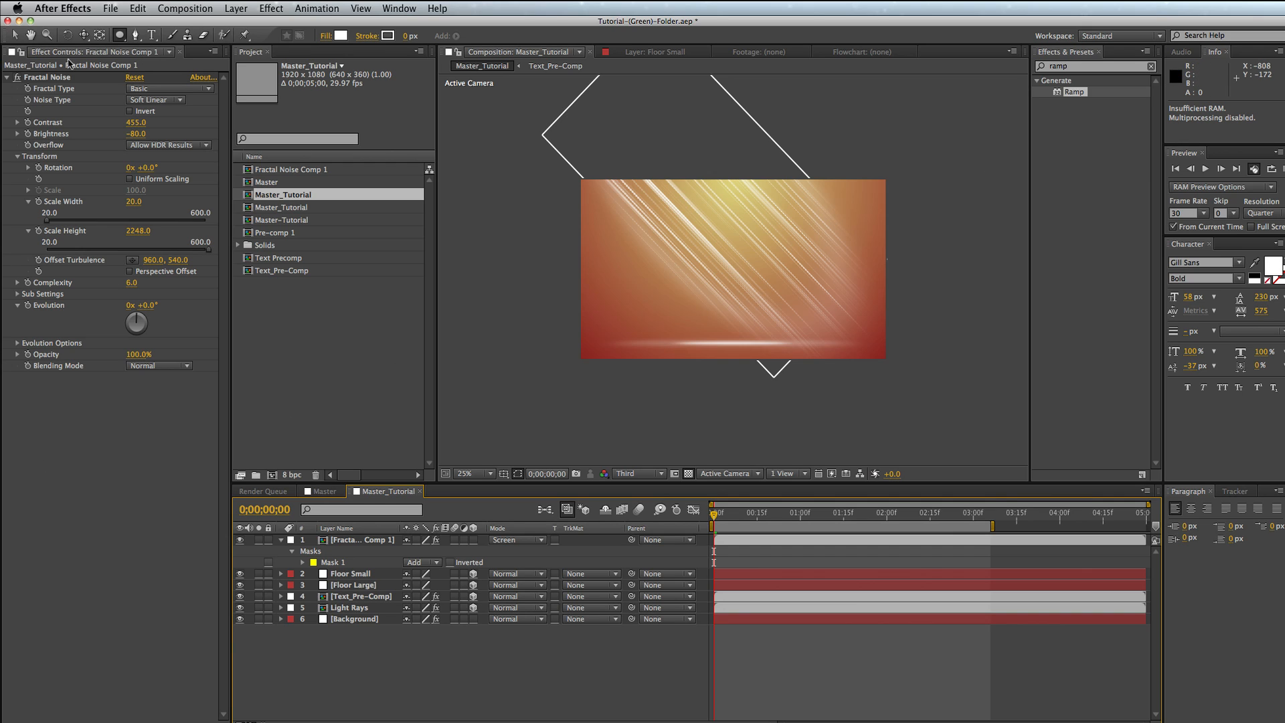
- Set the Fractal Noise effect's own blending mode to None and check the streaks in the composition
click(38, 79)
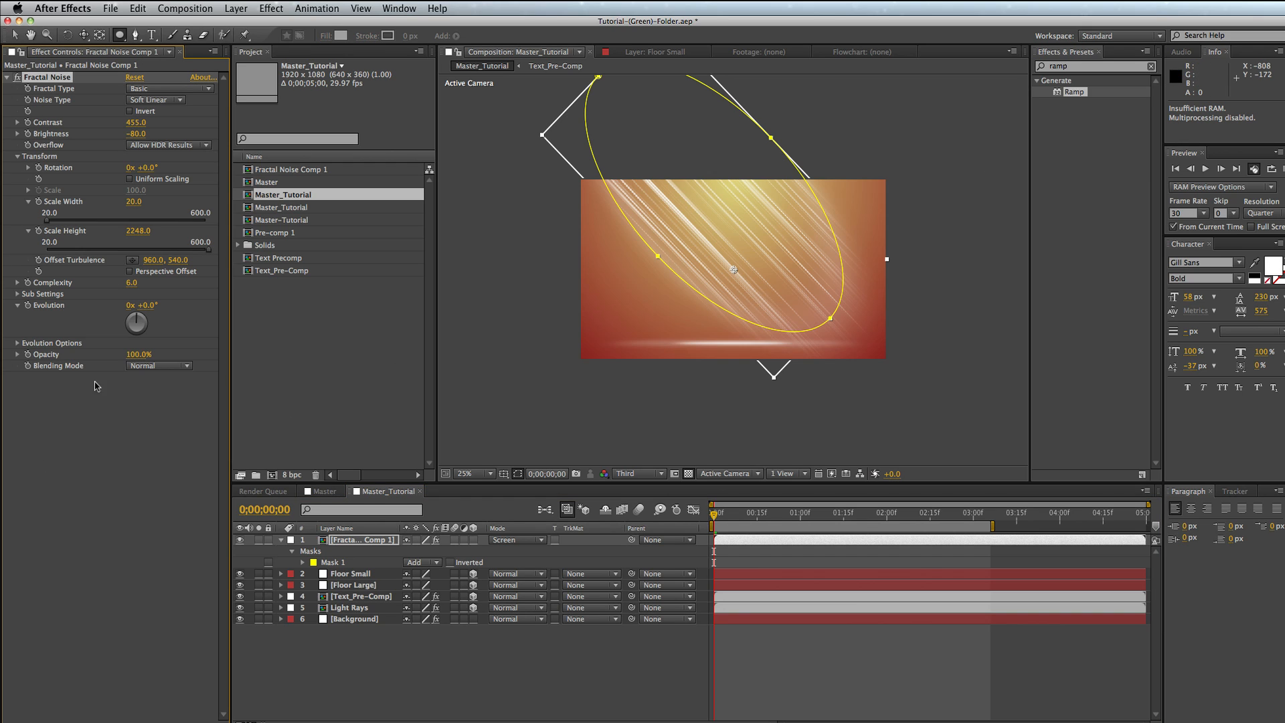
click(174, 372)
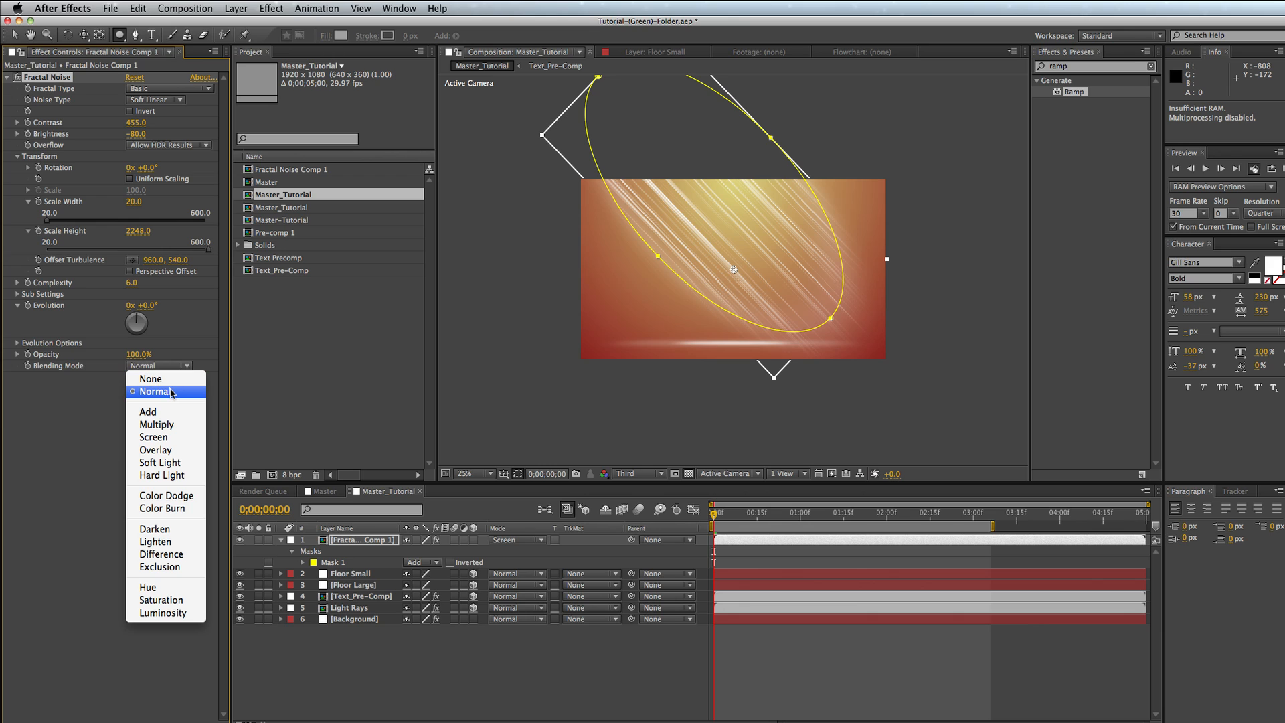
click(153, 379)
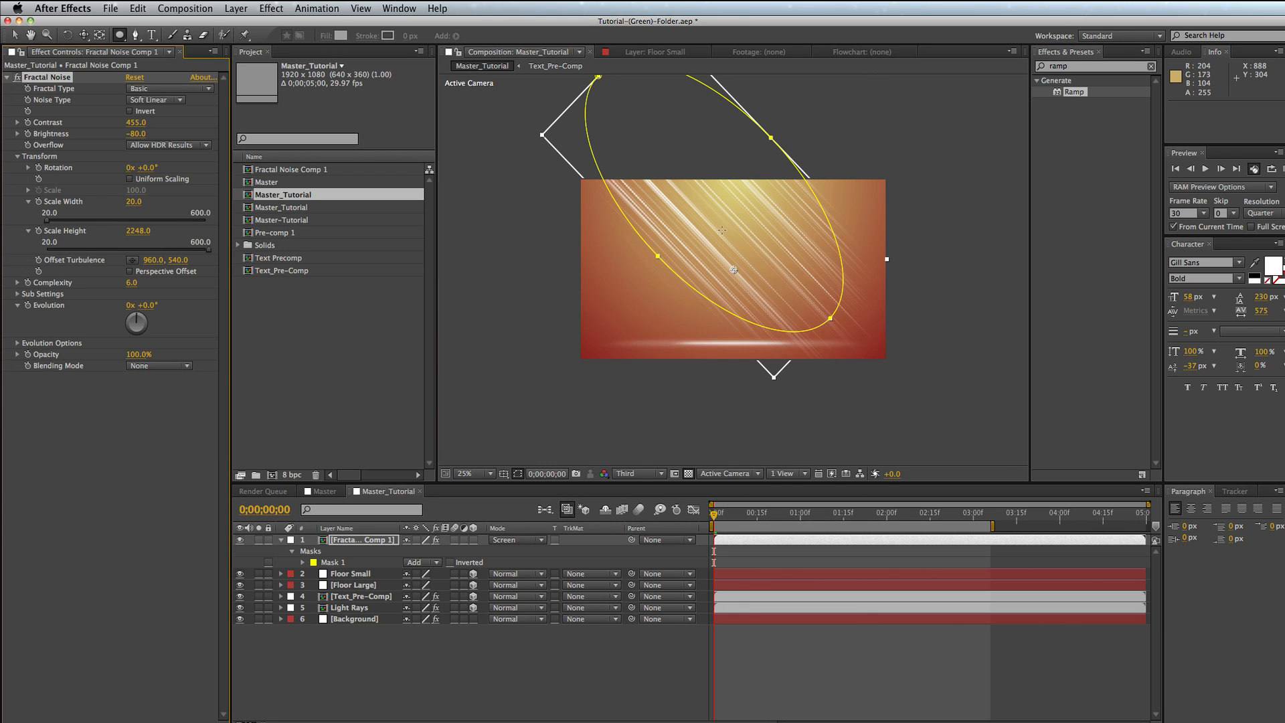
scroll(722, 230, up, 2)
scroll(722, 229, down, 3)
scroll(722, 230, up, 1)
- Set the mask feather of Fractal Noise Comp 1 to 250 pixels
click(356, 540)
key(u)
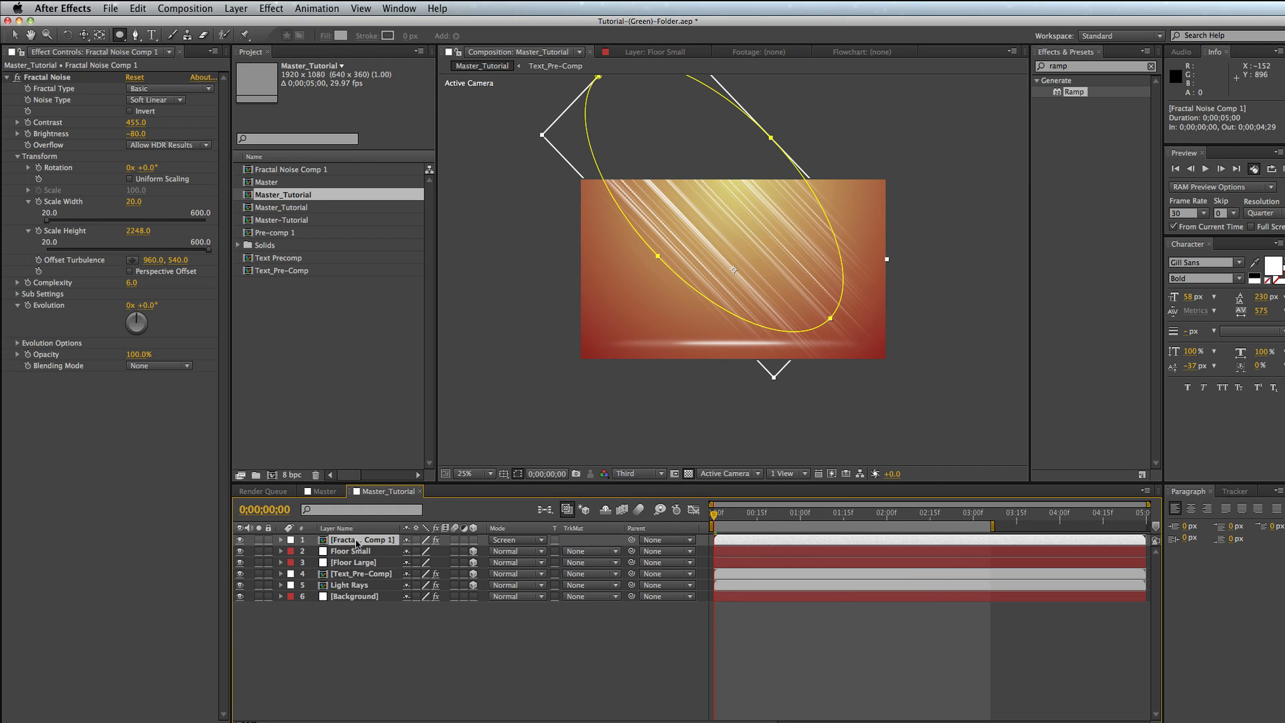
key(f)
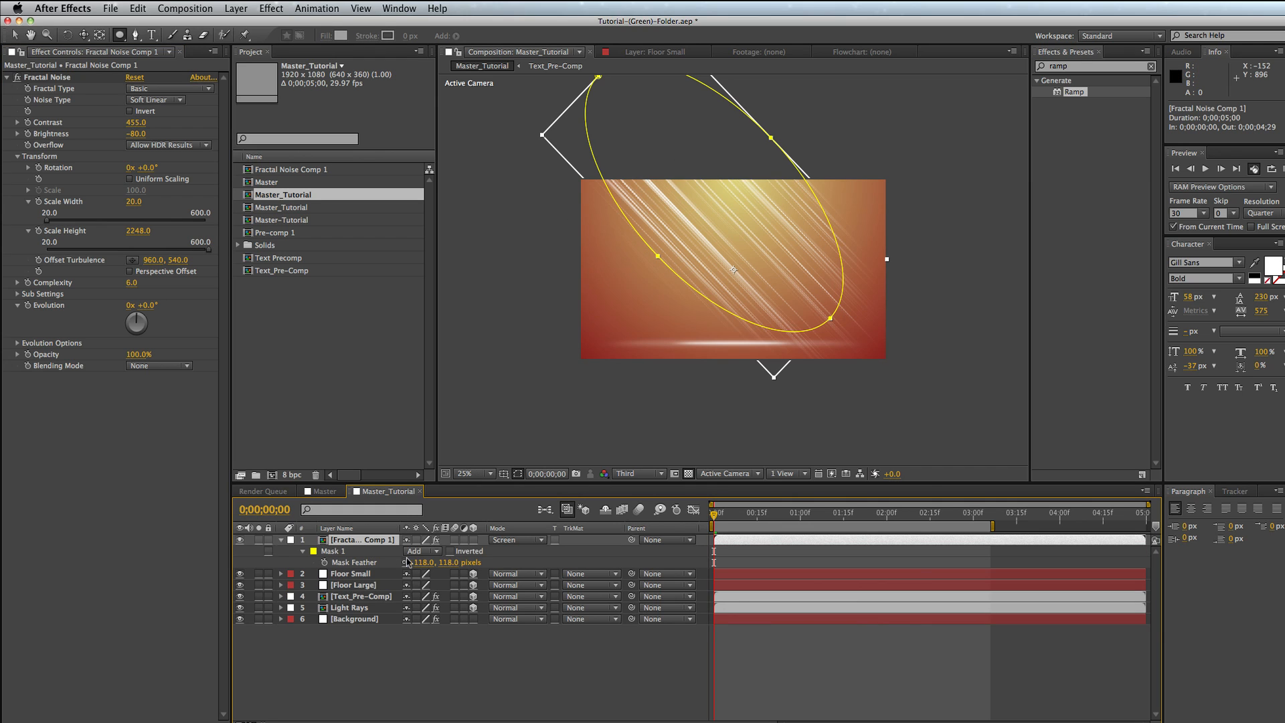
click(457, 562)
drag(505, 562, 531, 562)
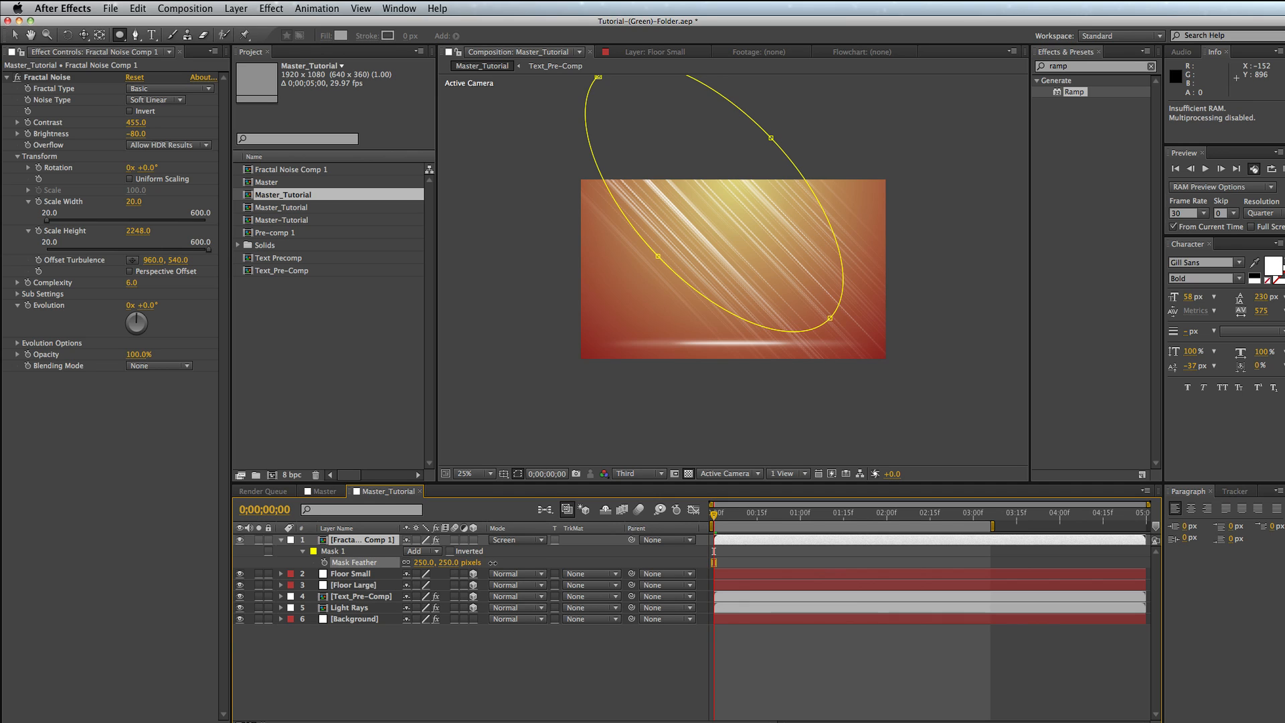
- Shorten the elliptical mask with its transform box and reposition it over the upper middle part of the frame
key(v)
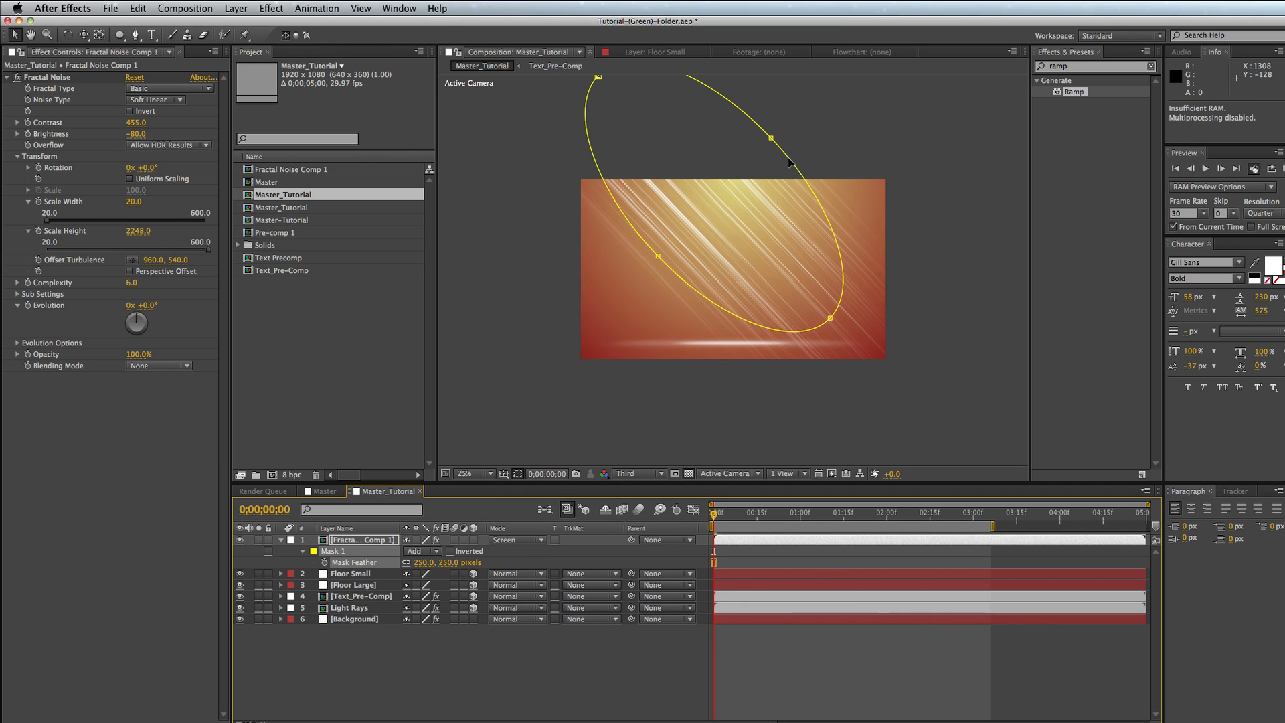
double_click(789, 162)
drag(887, 258, 829, 201)
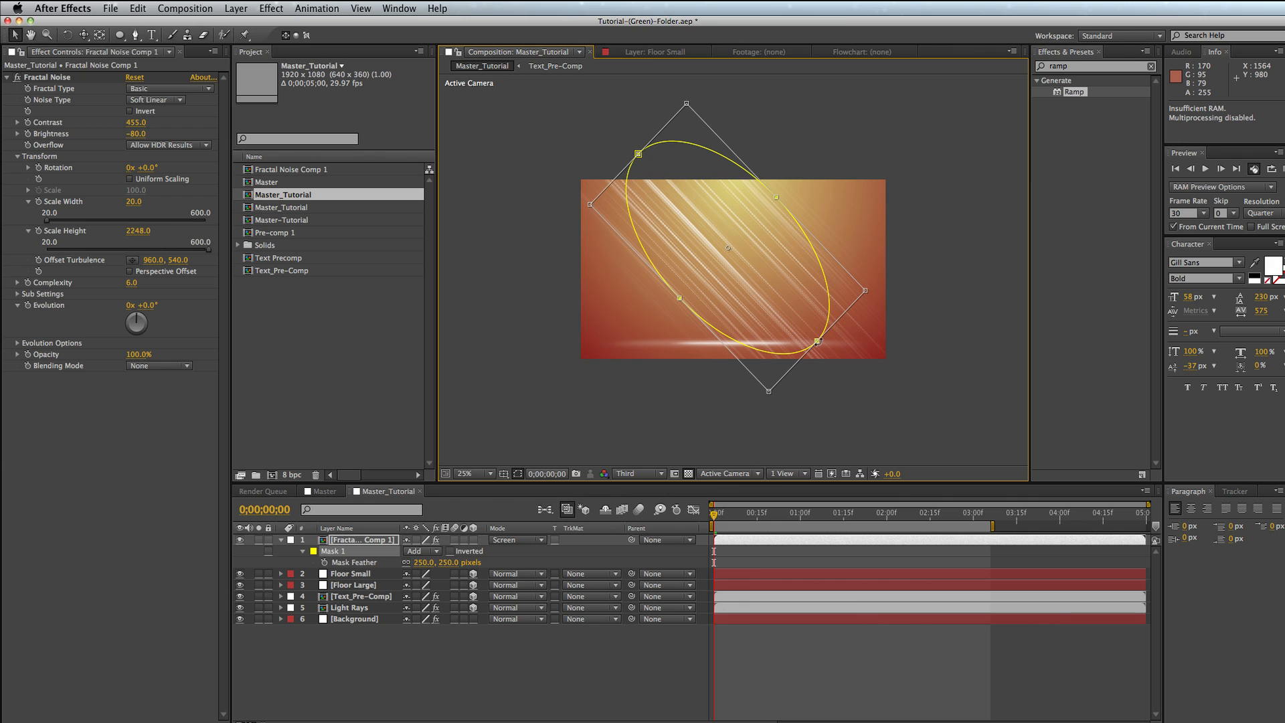
drag(798, 323, 751, 287)
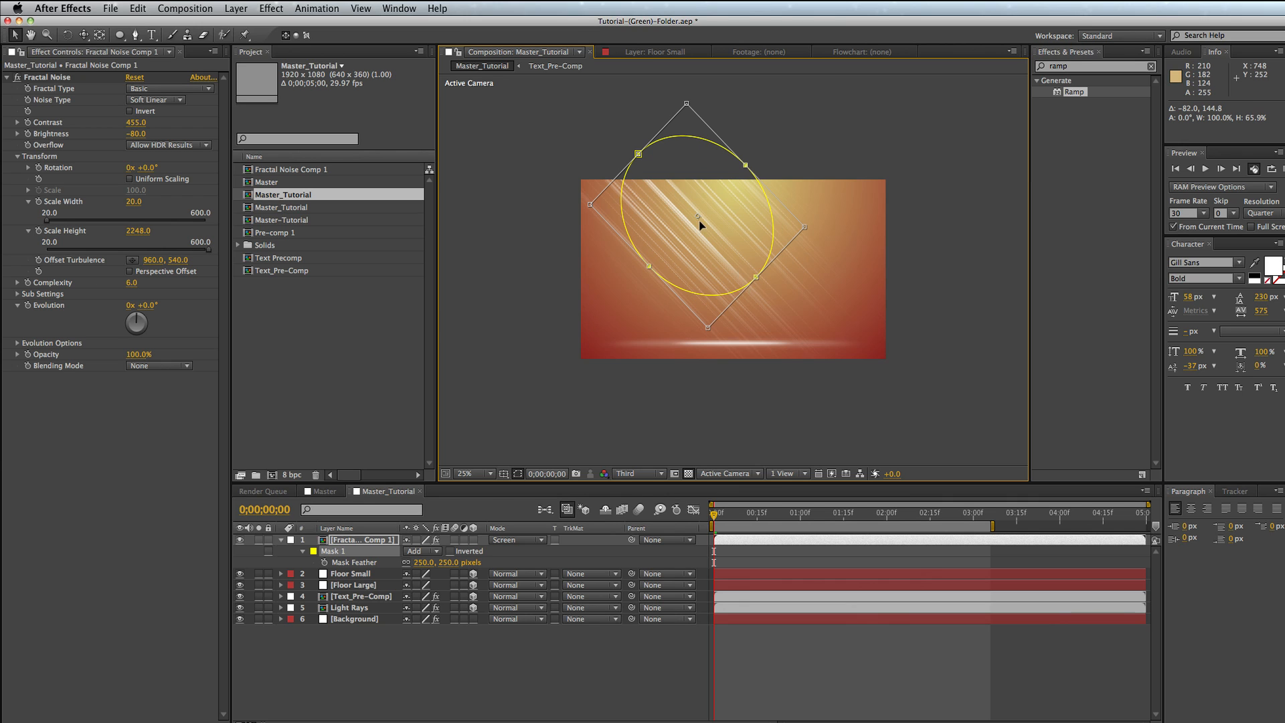
mouse_move(699, 220)
mouse_down()
mouse_move(709, 188)
mouse_move(723, 195)
mouse_move(709, 210)
mouse_move(725, 202)
mouse_move(714, 211)
mouse_up()
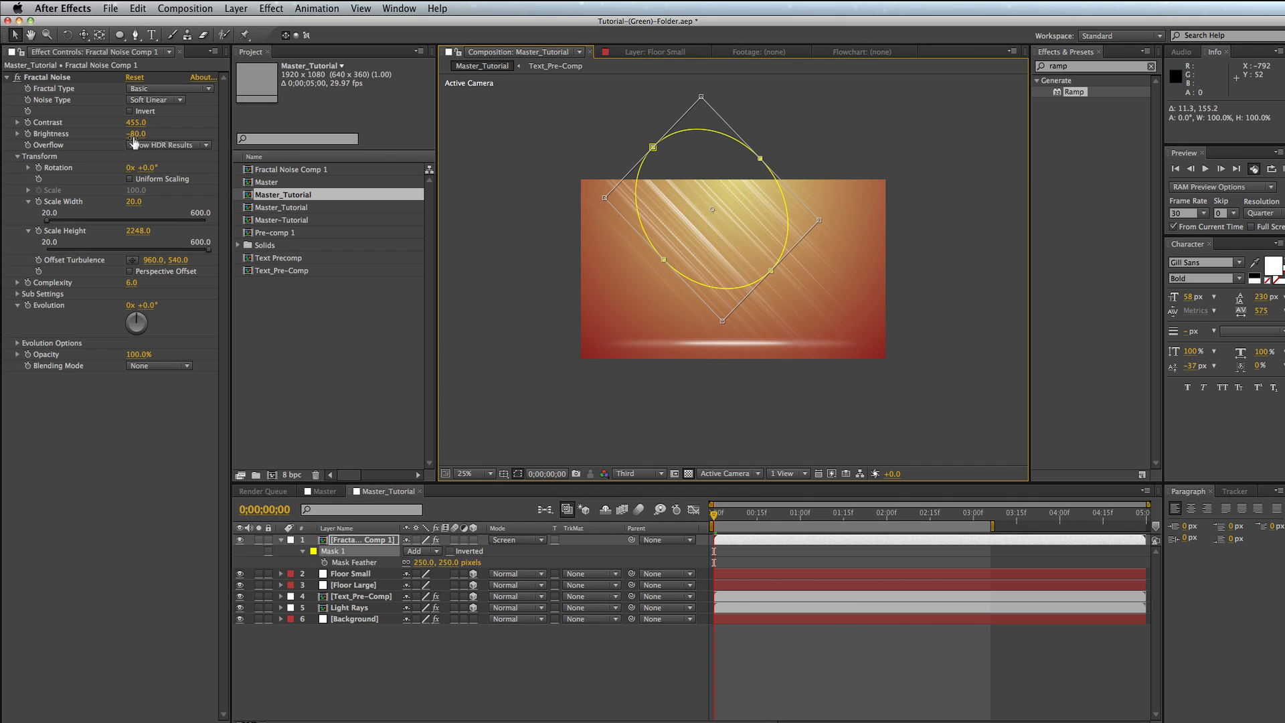
- Set the Fractal Noise contrast to 291, preview the frame at 0;00;01;28, return to the start and deselect the layer
drag(137, 123, 199, 122)
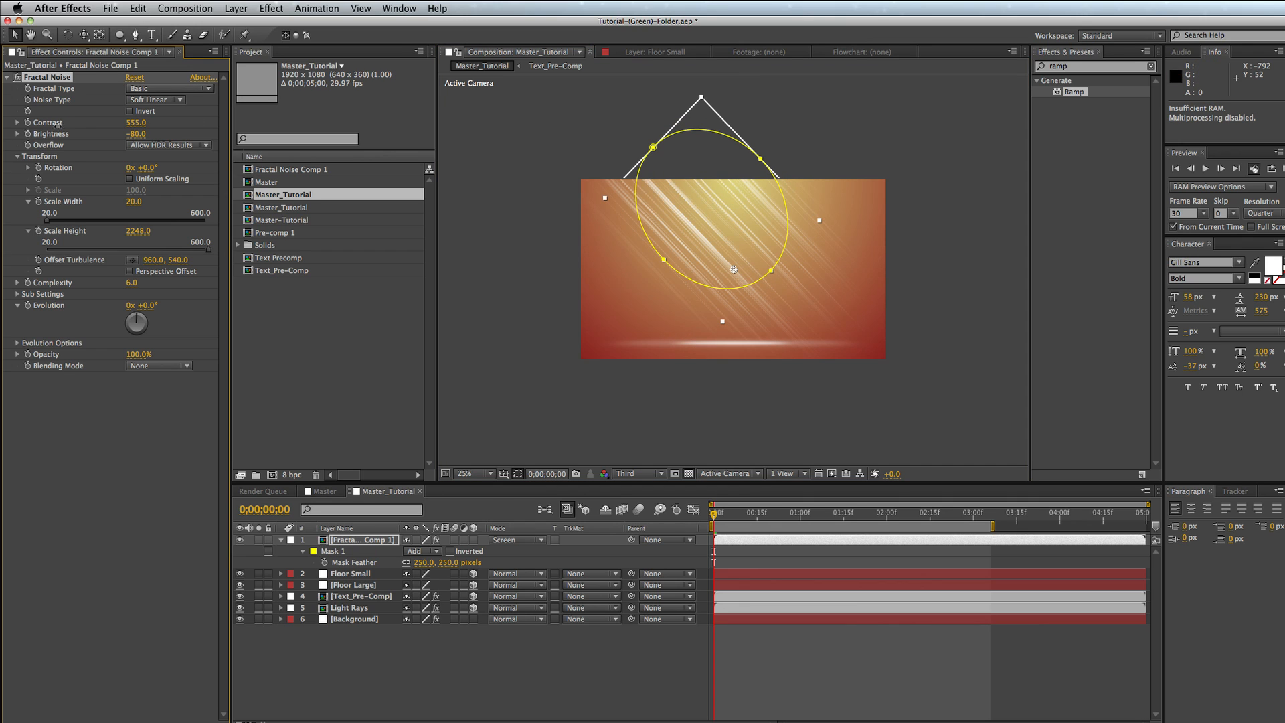
mouse_move(115, 128)
mouse_down()
mouse_move(95, 130)
mouse_move(172, 124)
mouse_move(25, 124)
mouse_up()
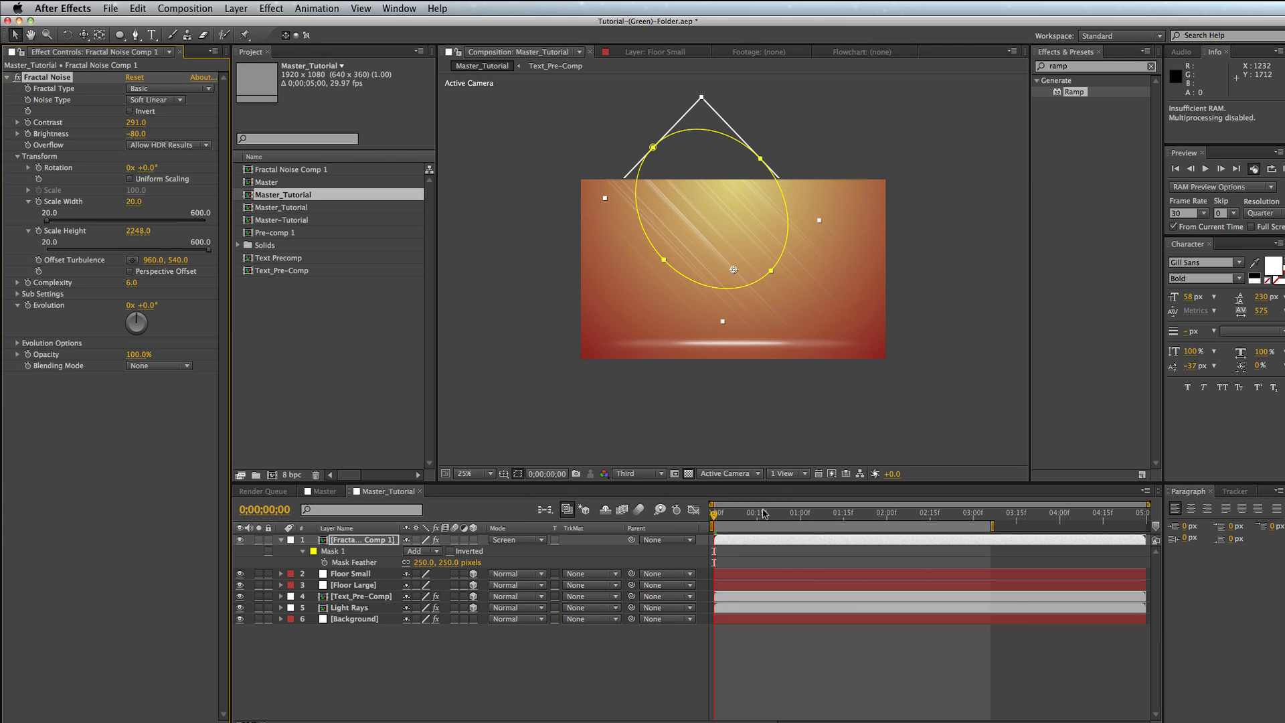
drag(764, 513, 881, 513)
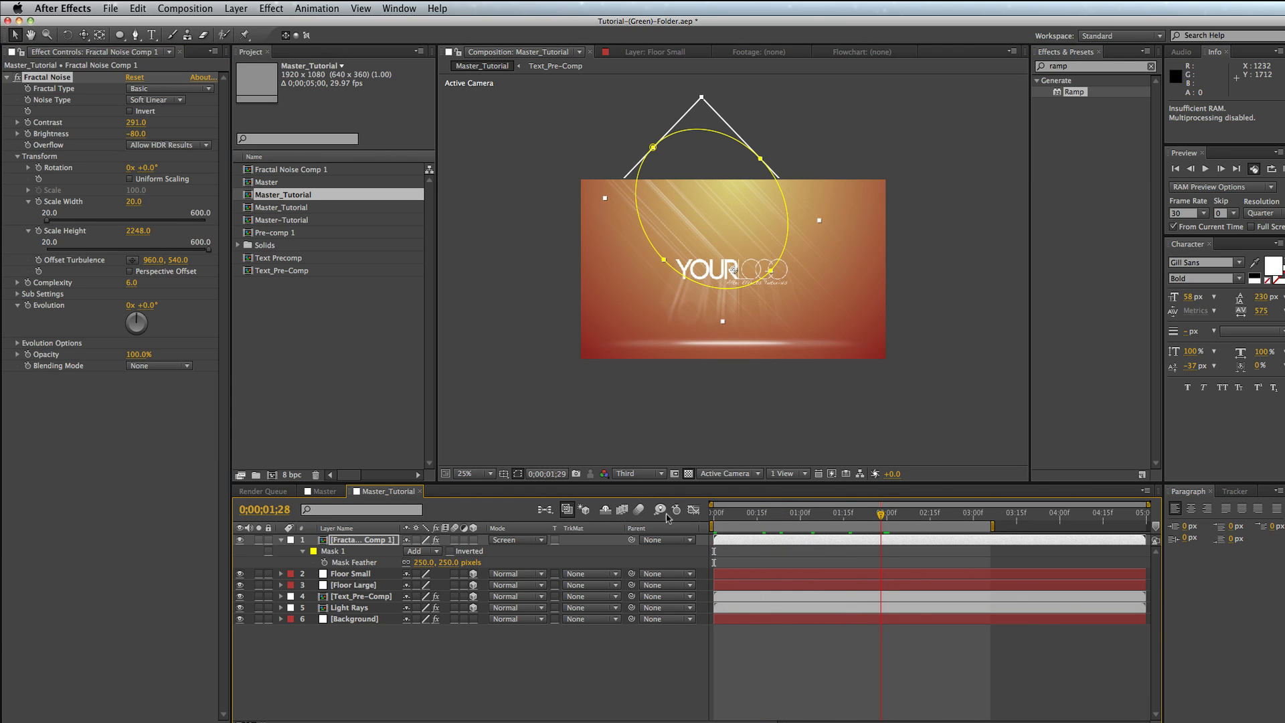
key(Home)
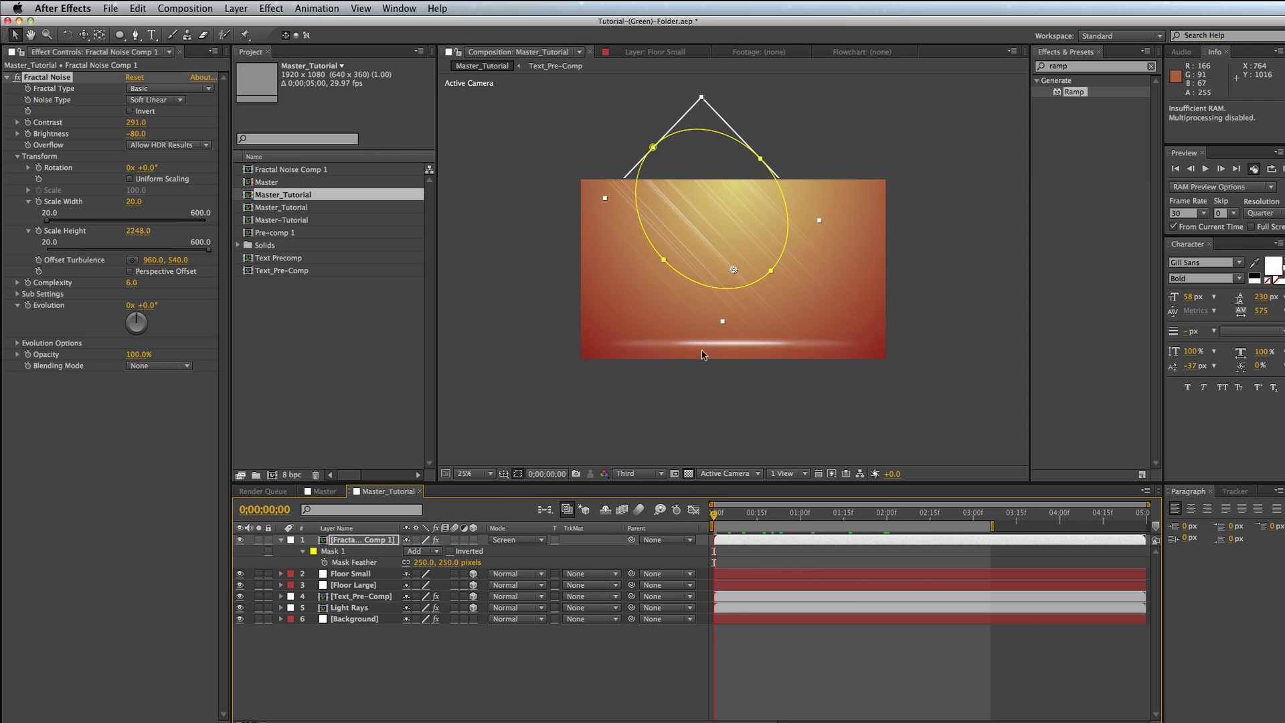
click(696, 385)
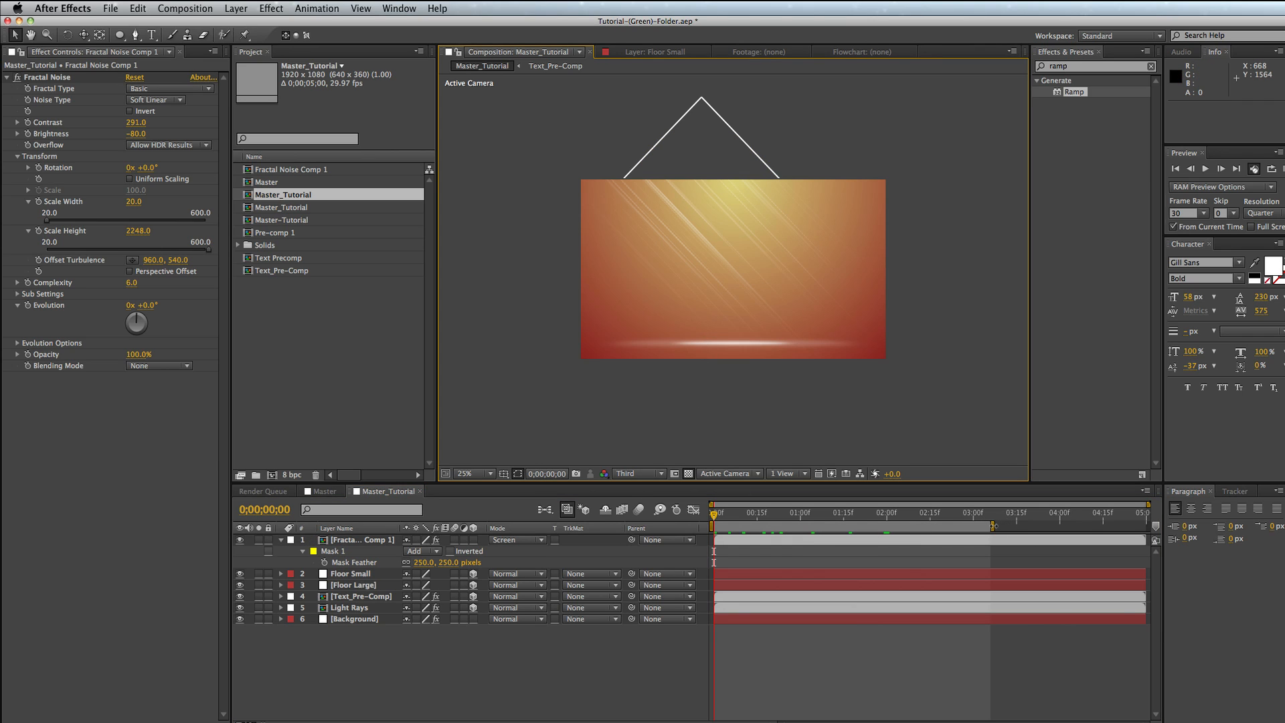
- Extend the work area nearly to the timeline's end and keyframe the noise Evolution from 0 at the start to 3 revolutions at 0;00;04;29
drag(993, 525, 1128, 526)
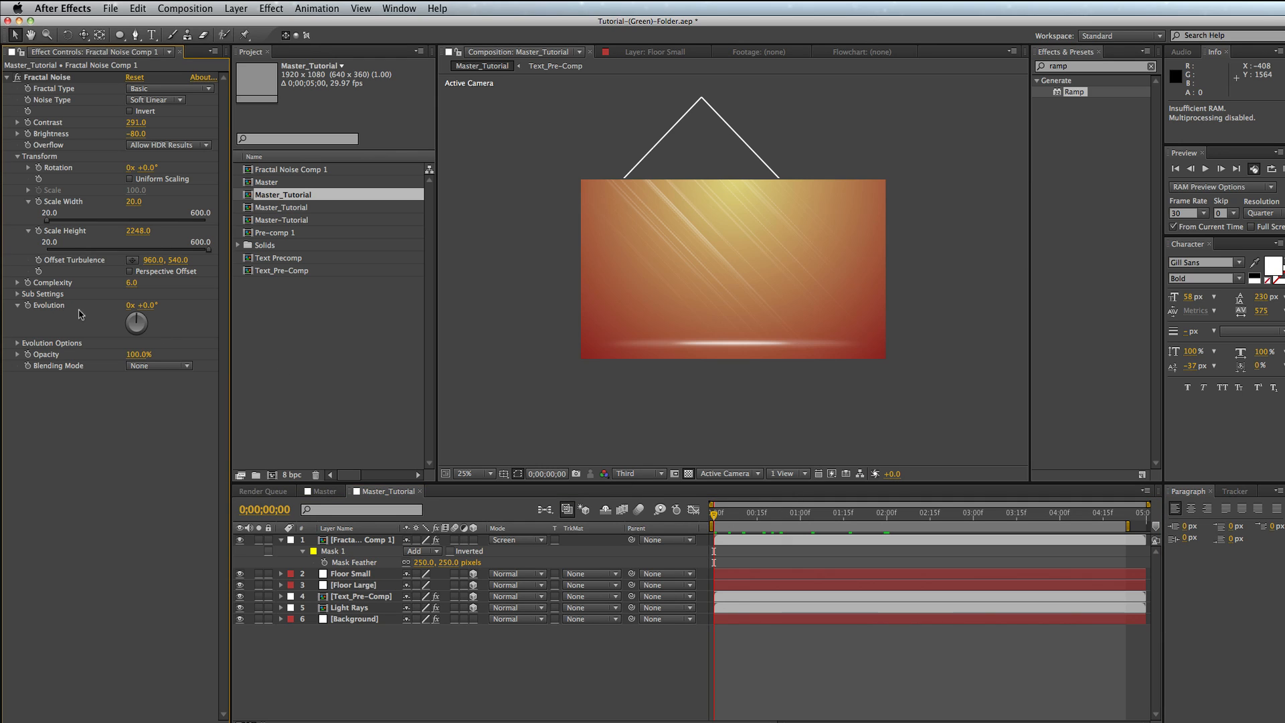
click(28, 306)
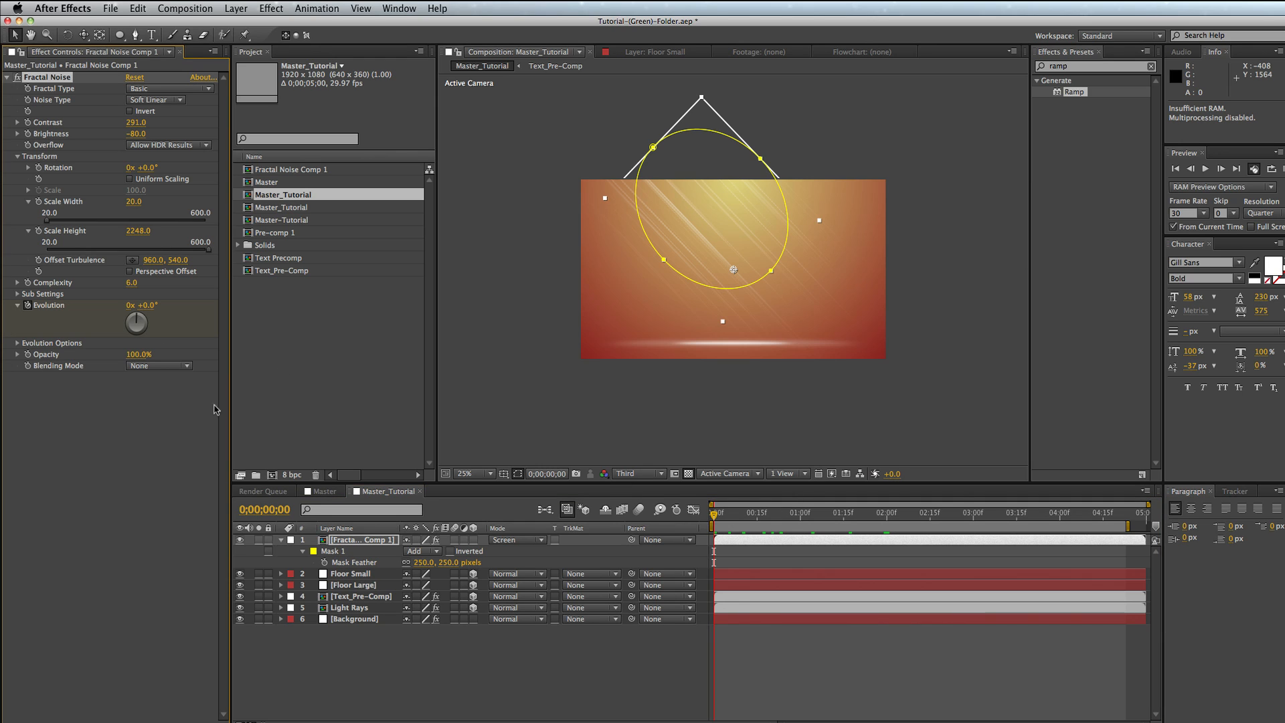
drag(834, 514, 1144, 514)
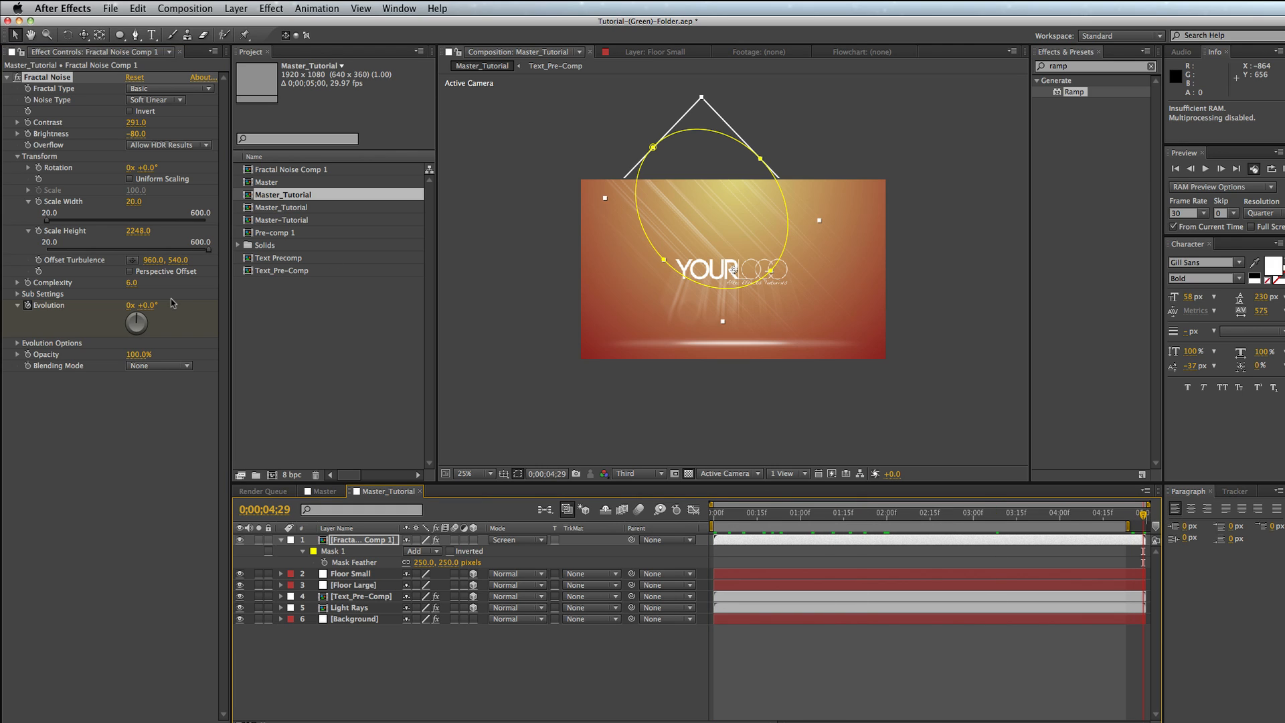
click(132, 305)
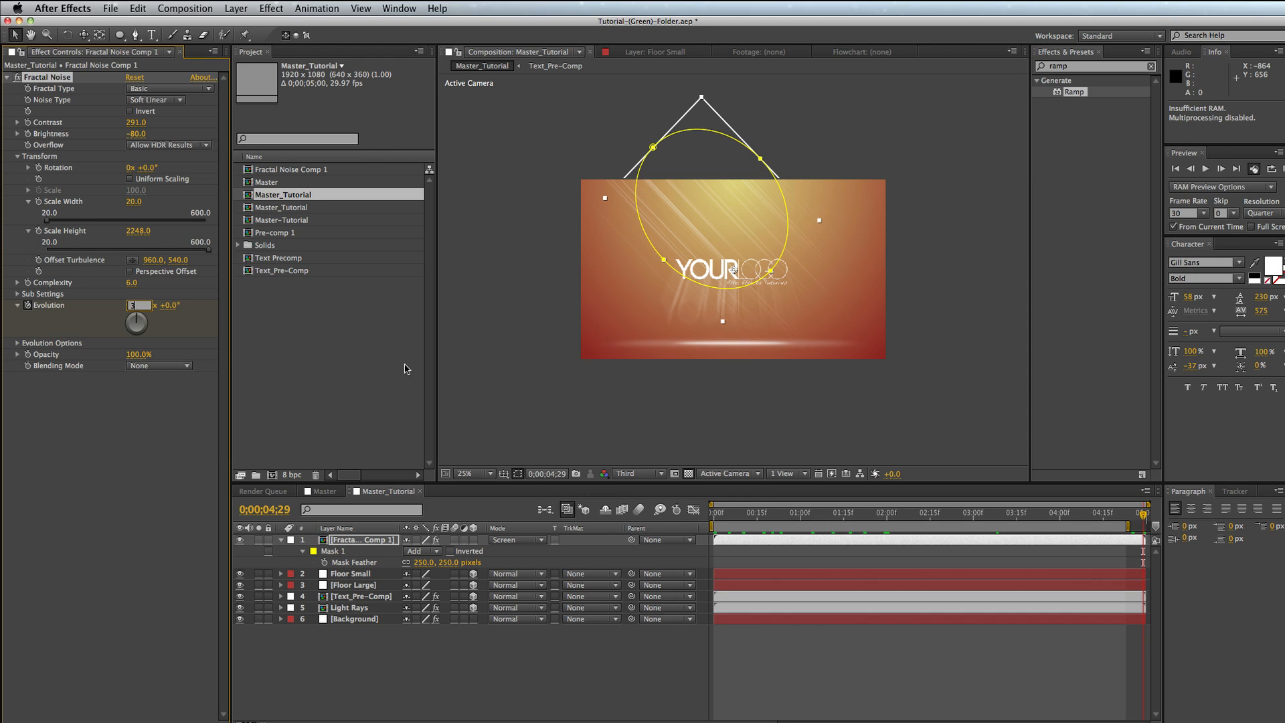
key(Return)
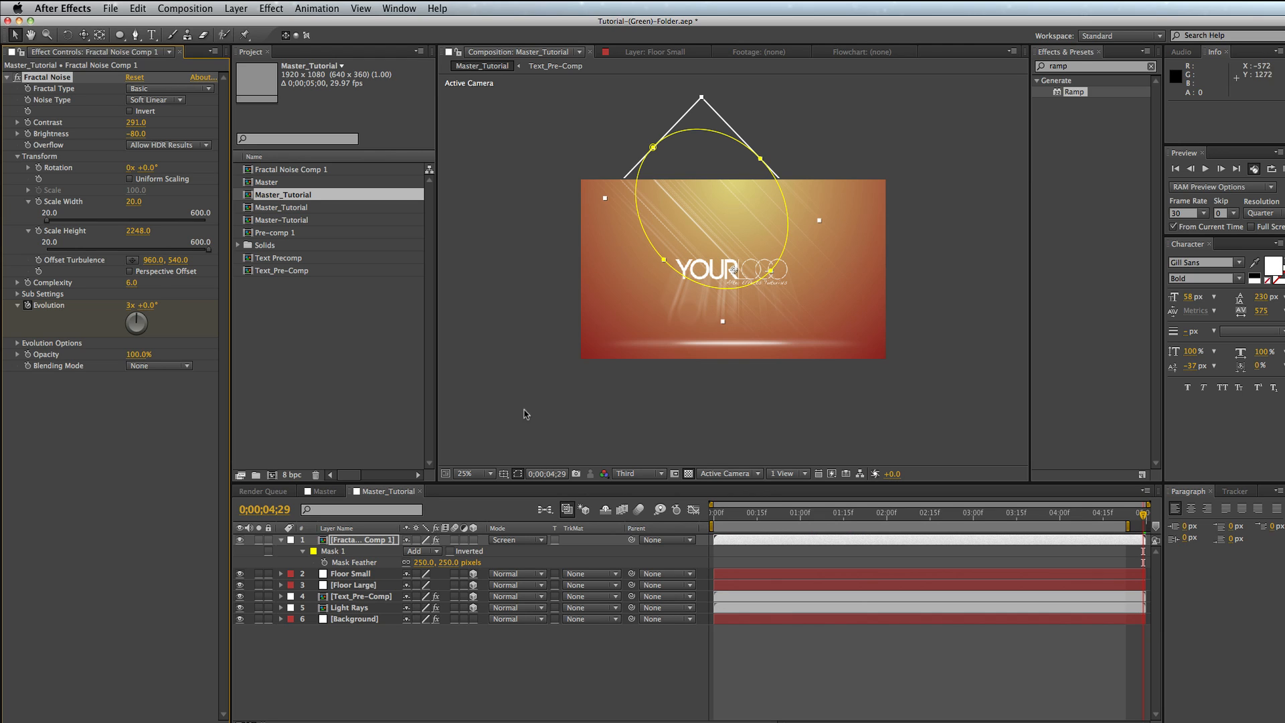
- Preview the light streaks at 0;00;02;13 and deselect the Fractal Noise Comp 1 layer
drag(759, 514, 924, 514)
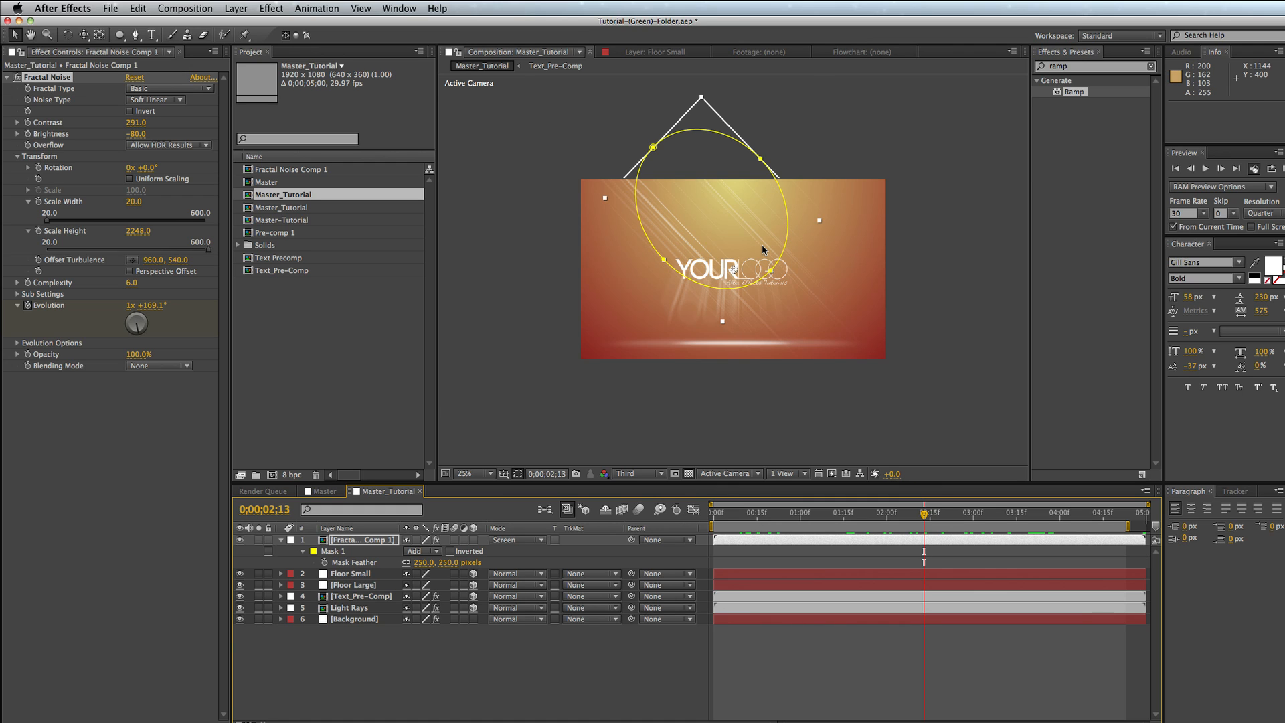
key(period)
click(628, 653)
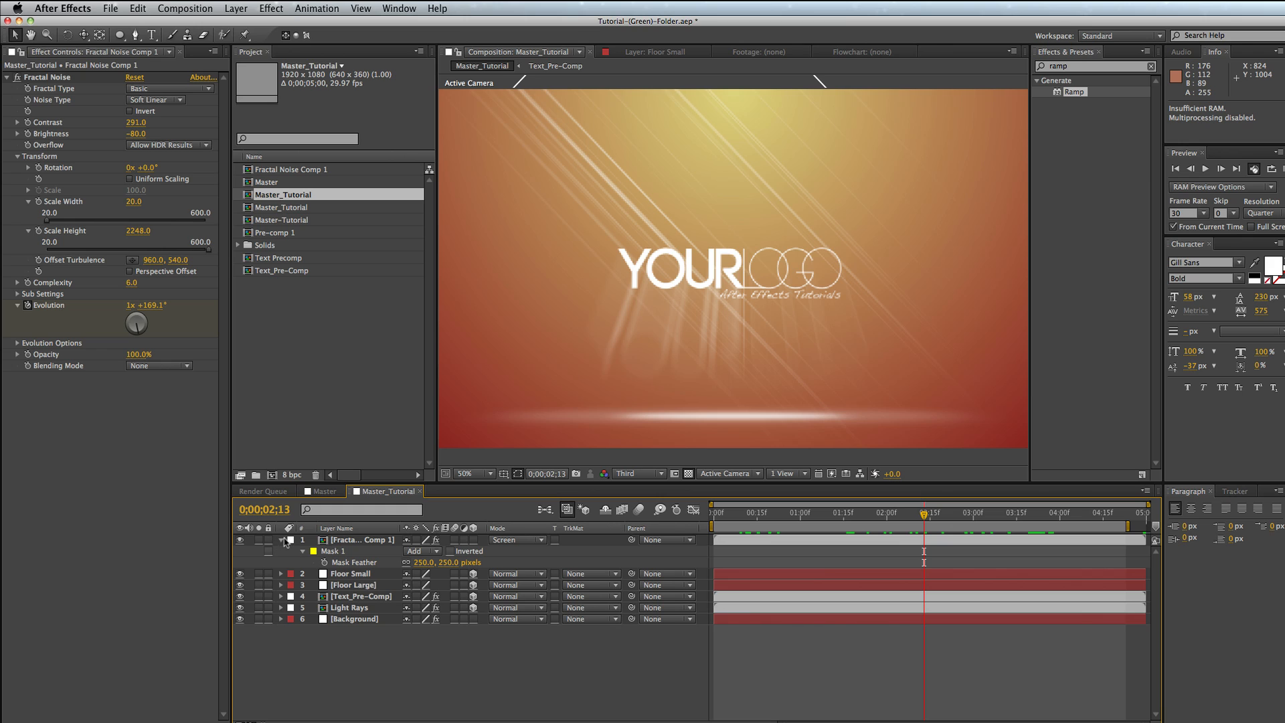
- Inspect the keyframed layers and the frame at 0;00;00;10 in the finished Master composition, and return to Master_Tutorial
click(324, 493)
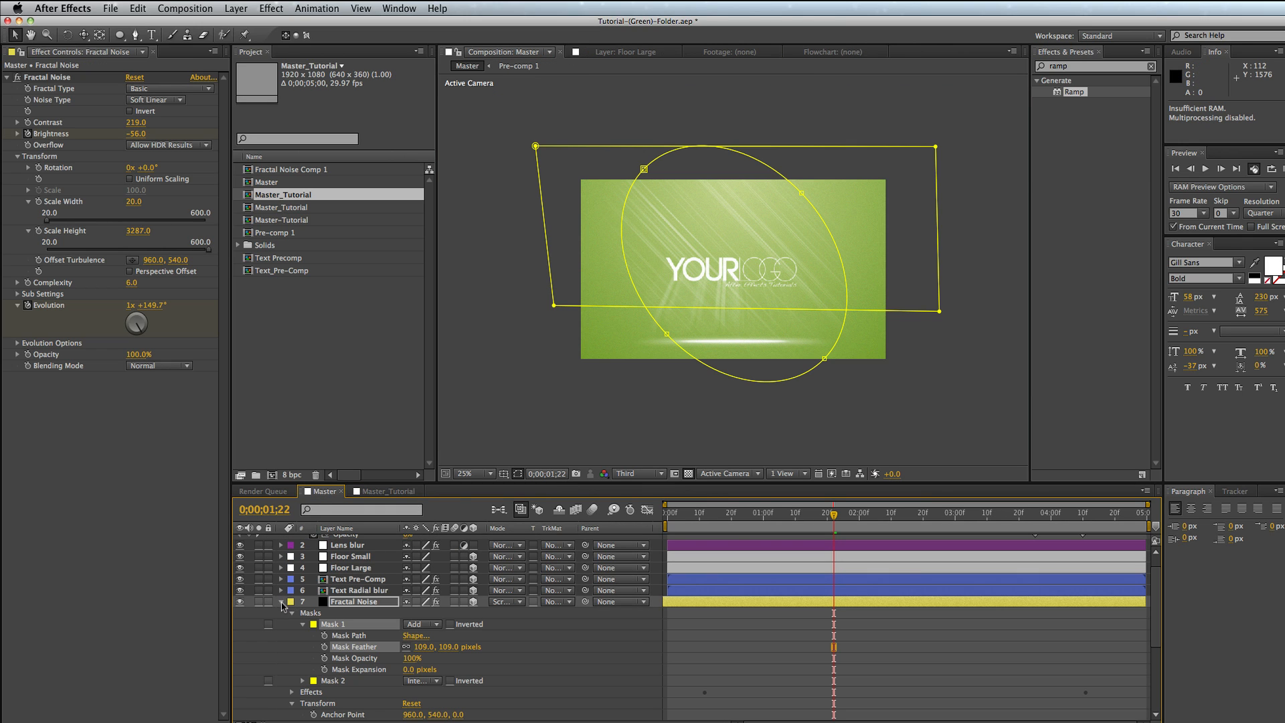
key(u)
drag(997, 509, 1040, 514)
click(700, 514)
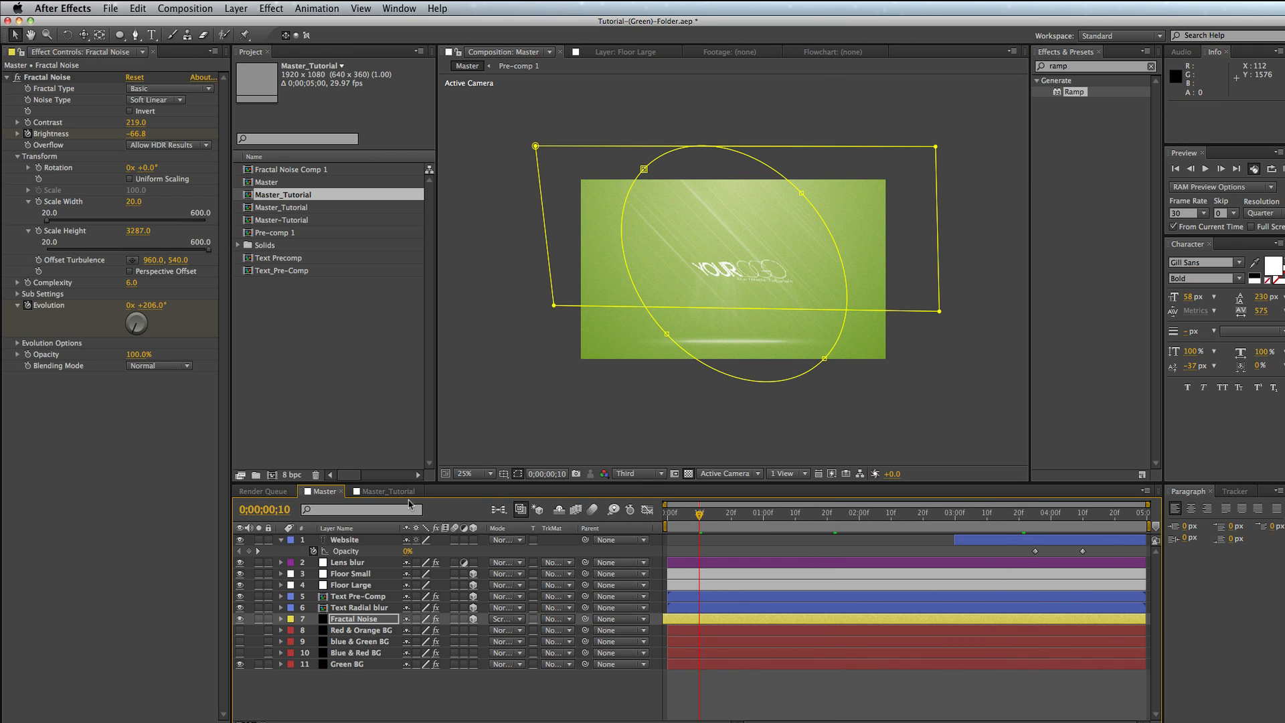
click(405, 492)
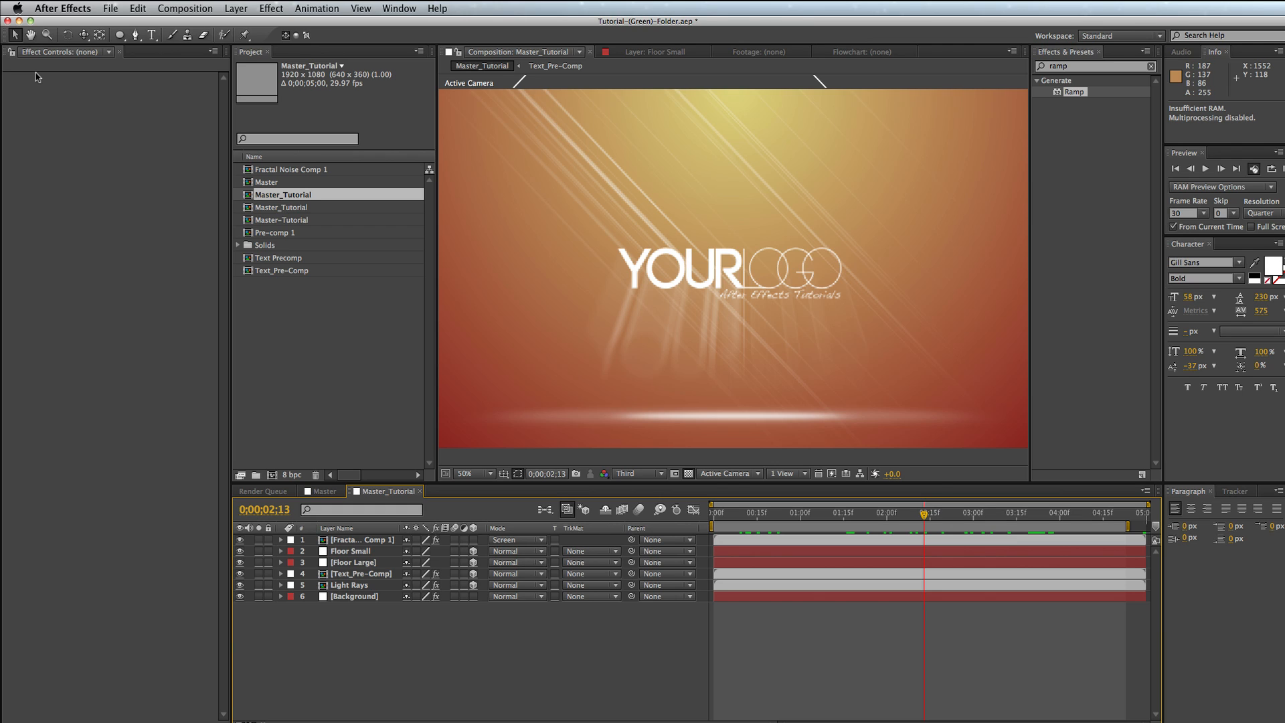
- Add an adjustment layer above all layers and apply Lens Blur to it with an Iris Radius of 45
click(247, 7)
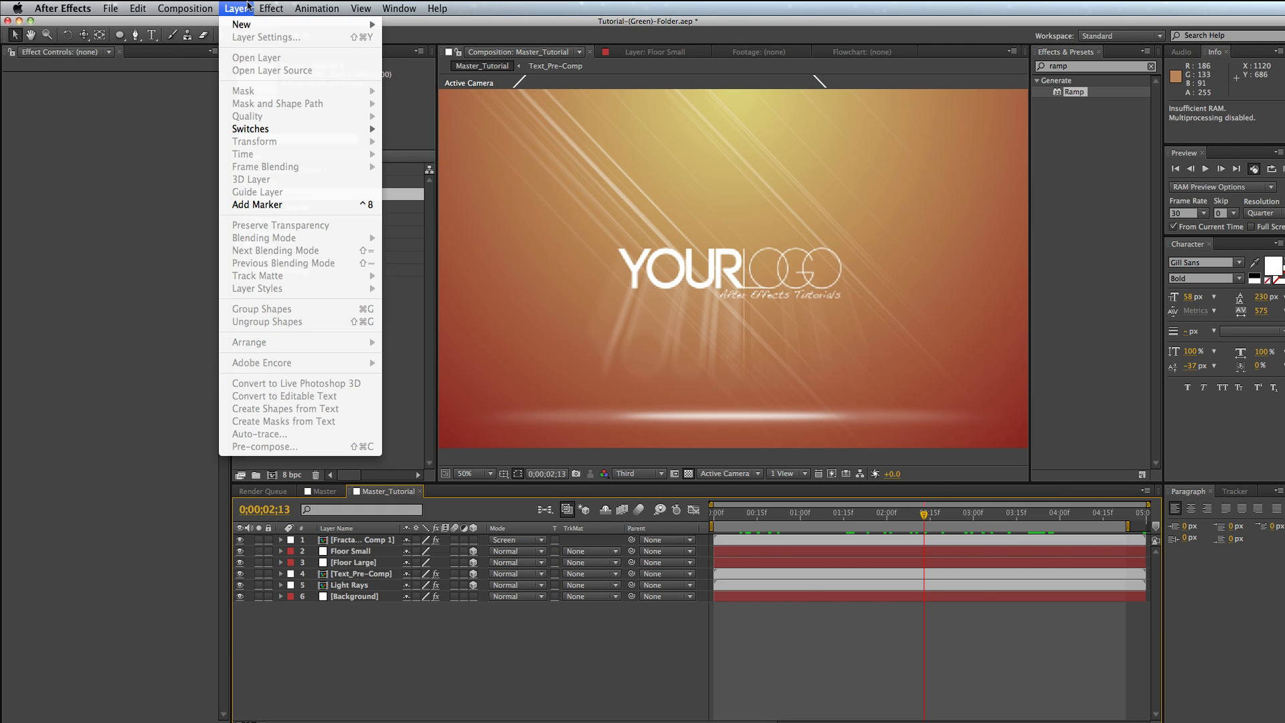
mouse_move(248, 25)
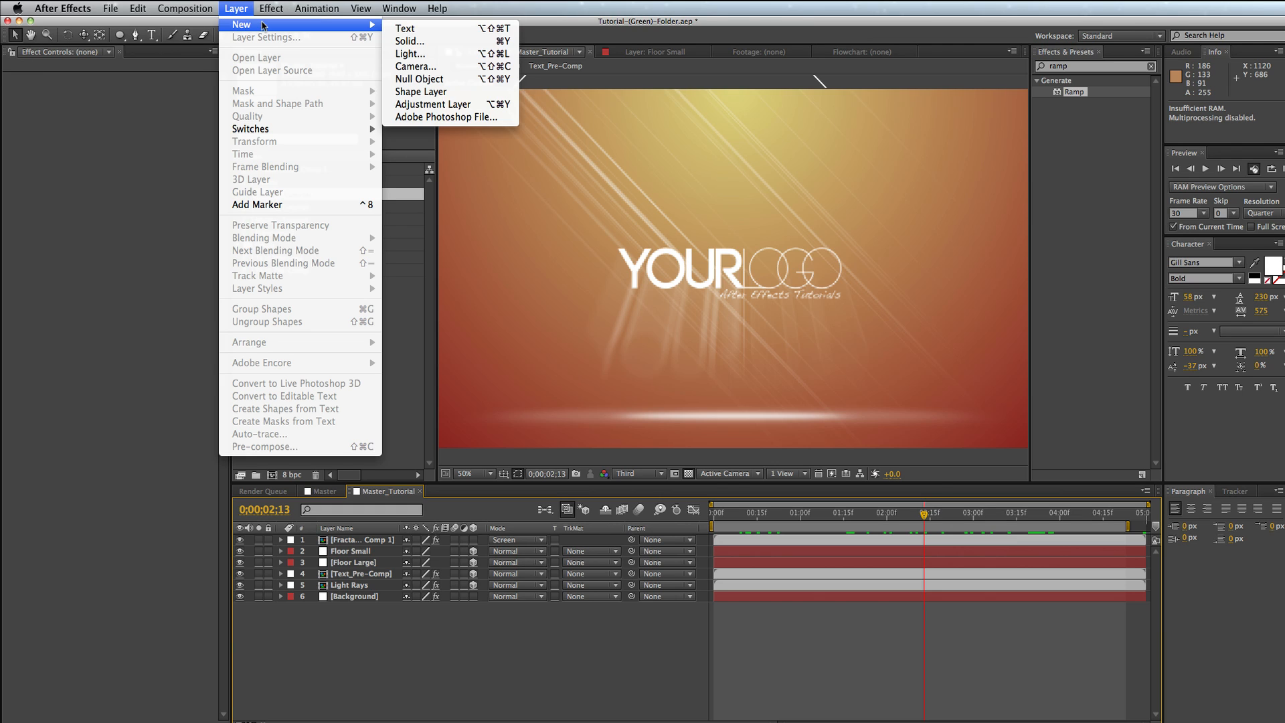
click(468, 105)
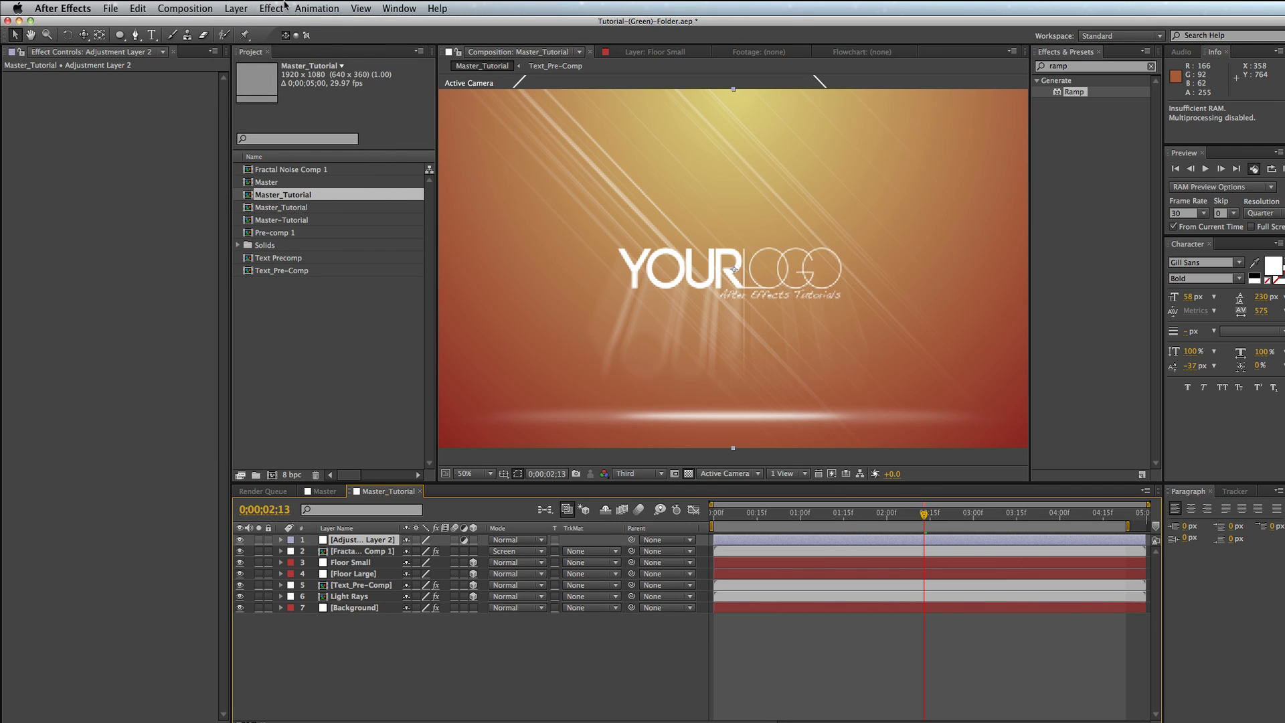
click(225, 6)
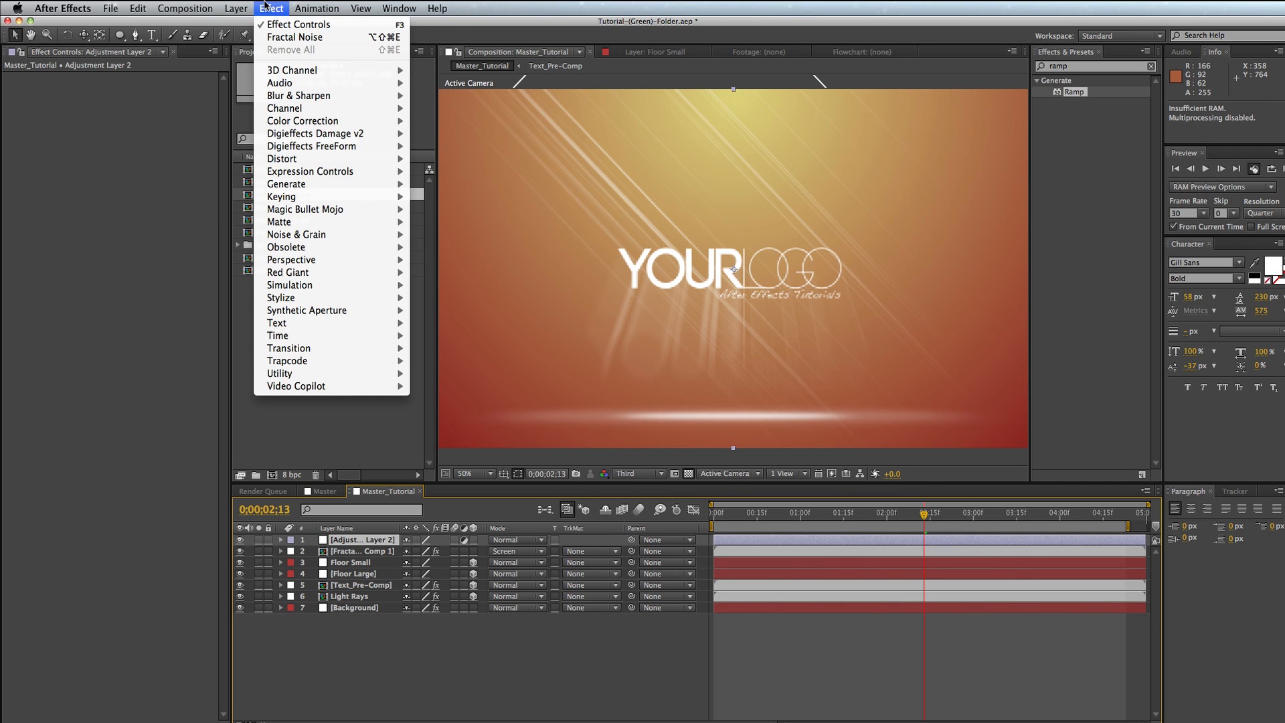
mouse_move(271, 7)
mouse_move(373, 237)
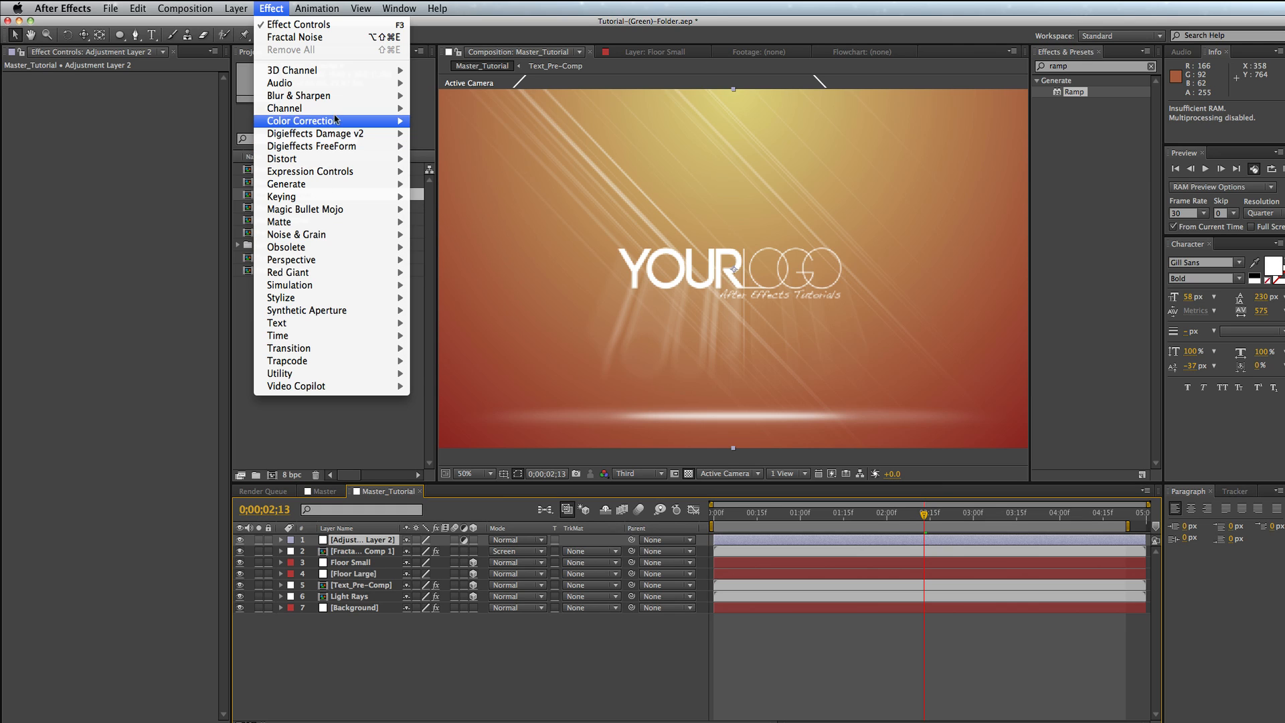
mouse_move(341, 98)
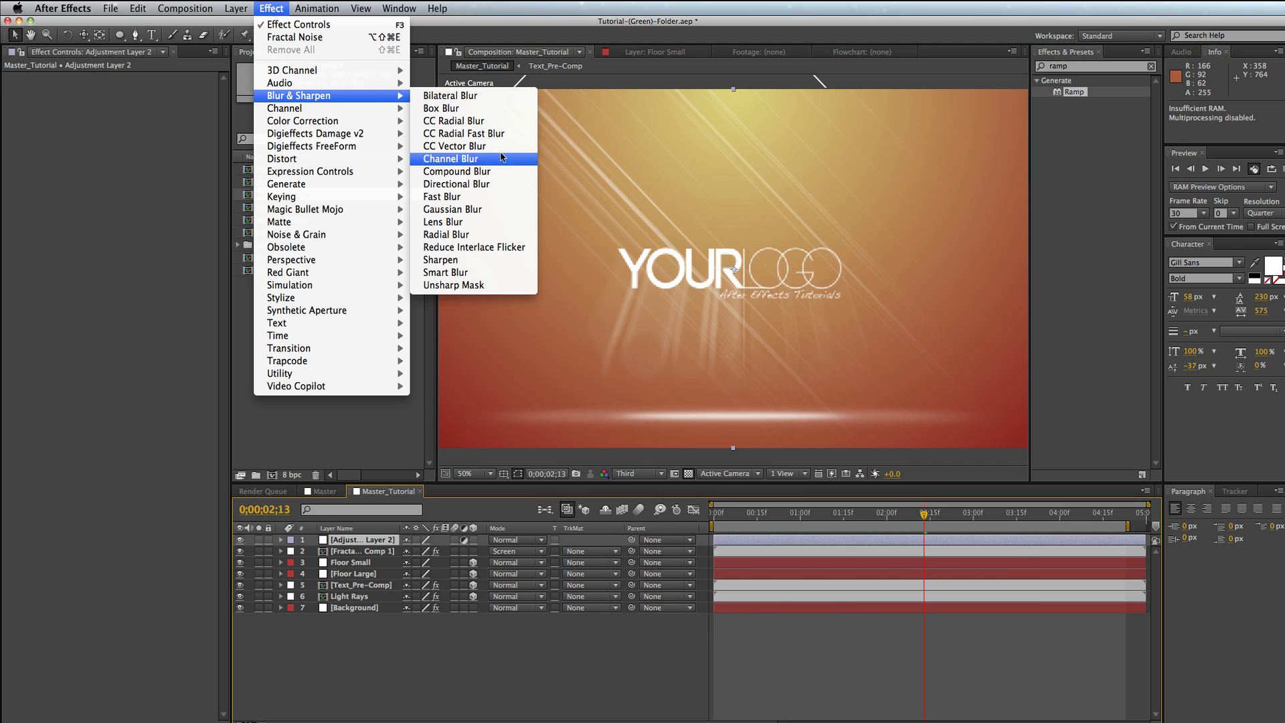
click(502, 228)
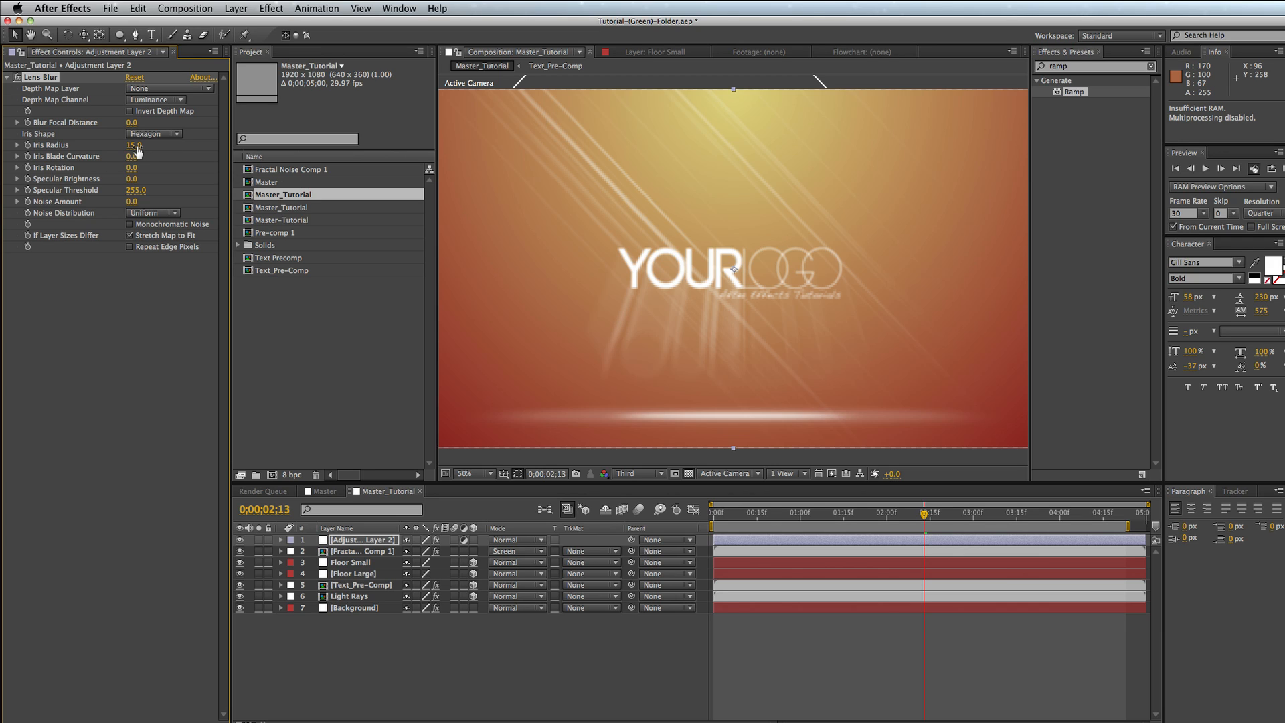
drag(137, 152, 166, 148)
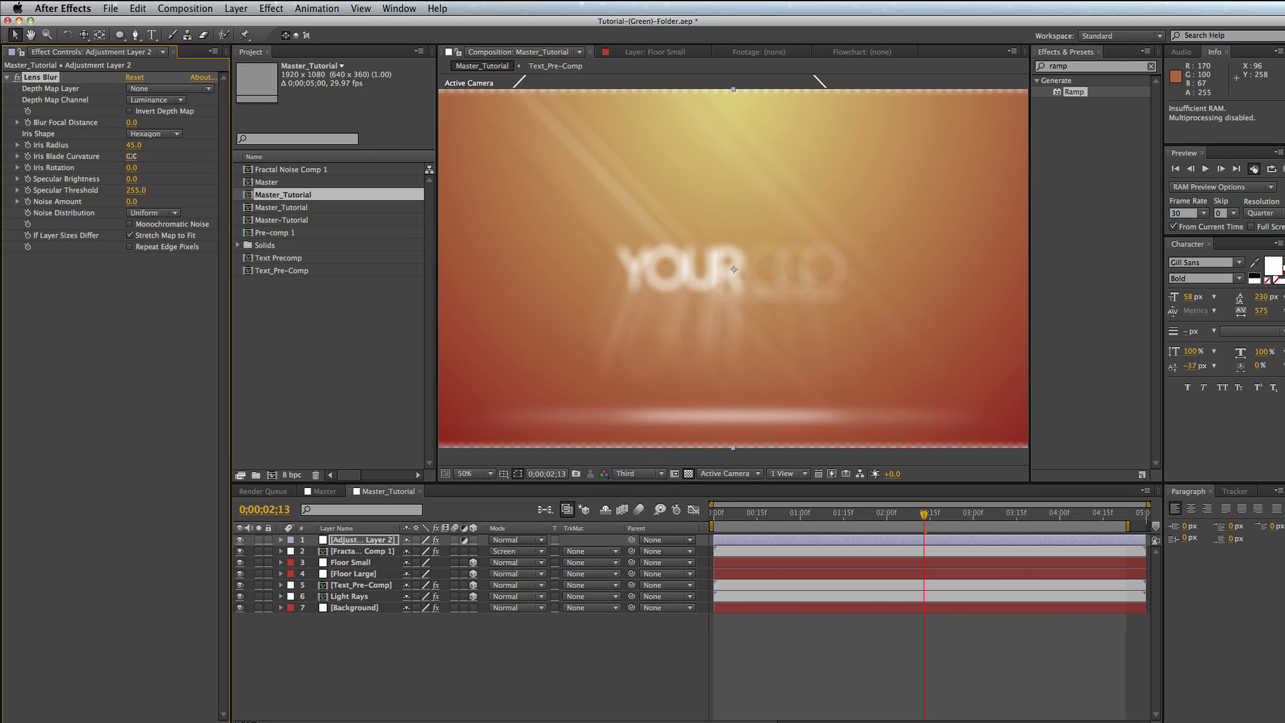
- Try raising the Lens Blur's Iris Blade Curvature and setting its Specular Brightness to 47, undoing each change
drag(132, 156, 153, 156)
key(ctrl+z)
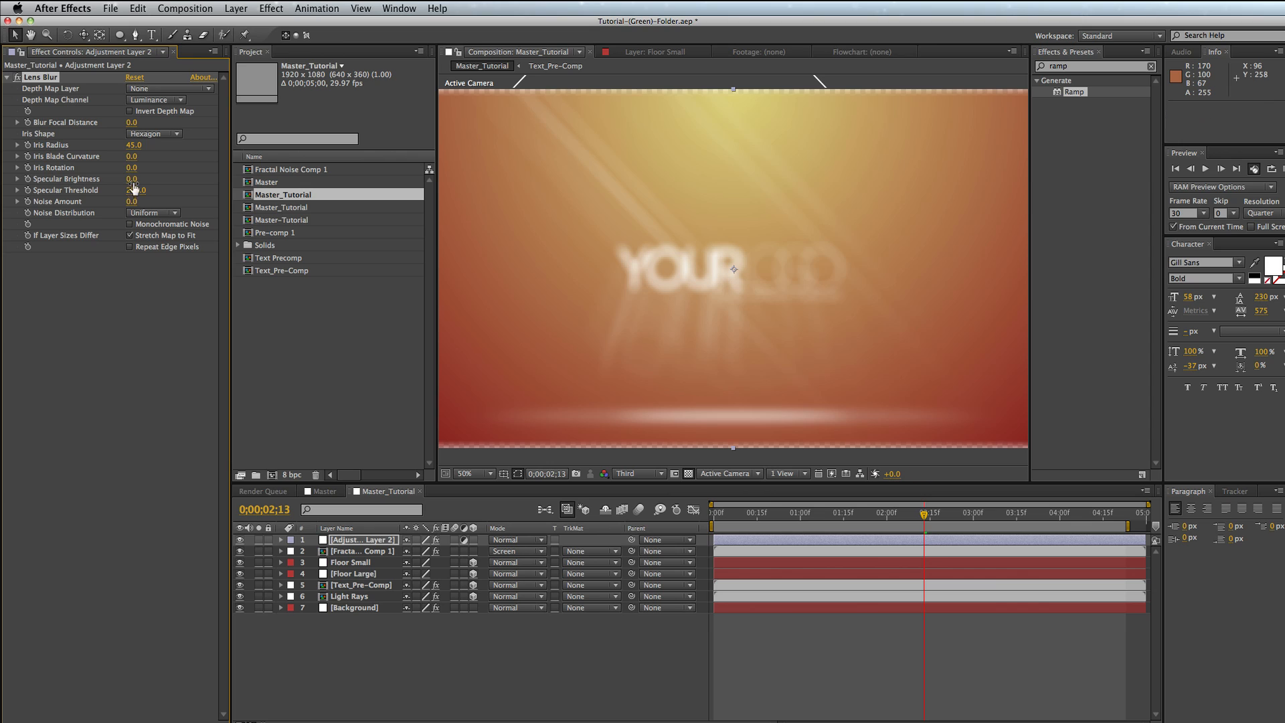
drag(132, 179, 162, 180)
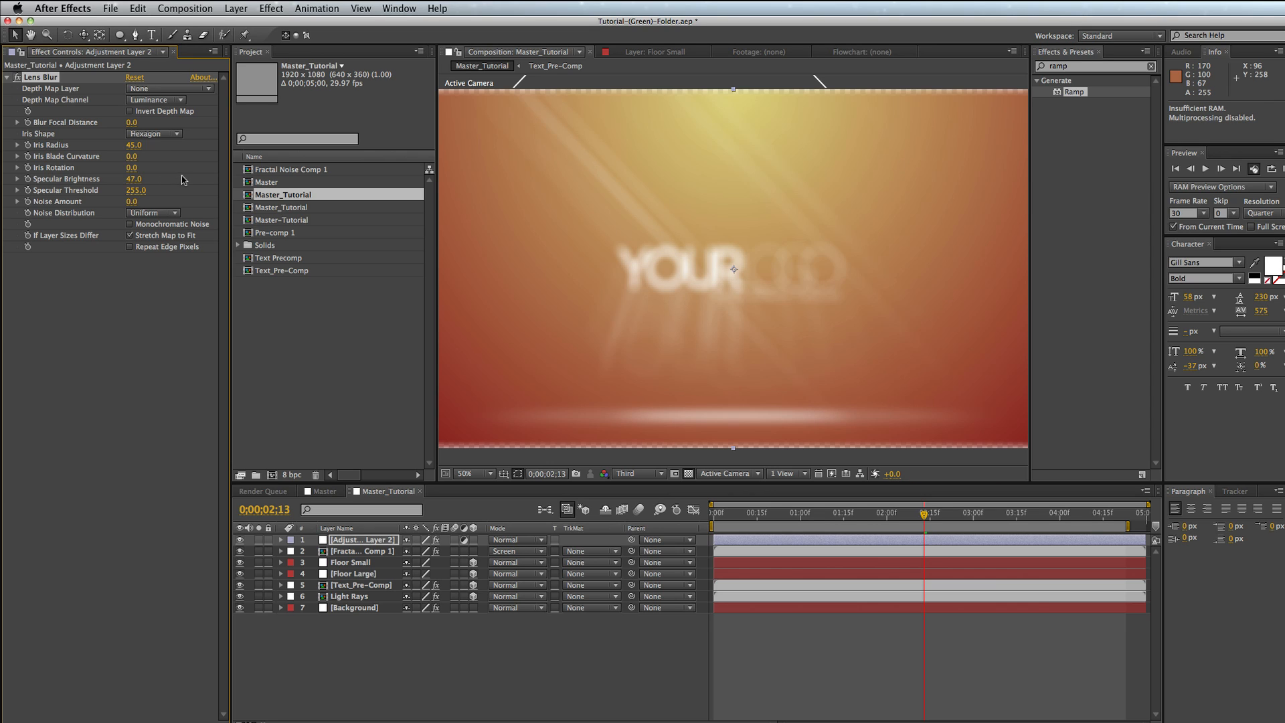
key(ctrl+z)
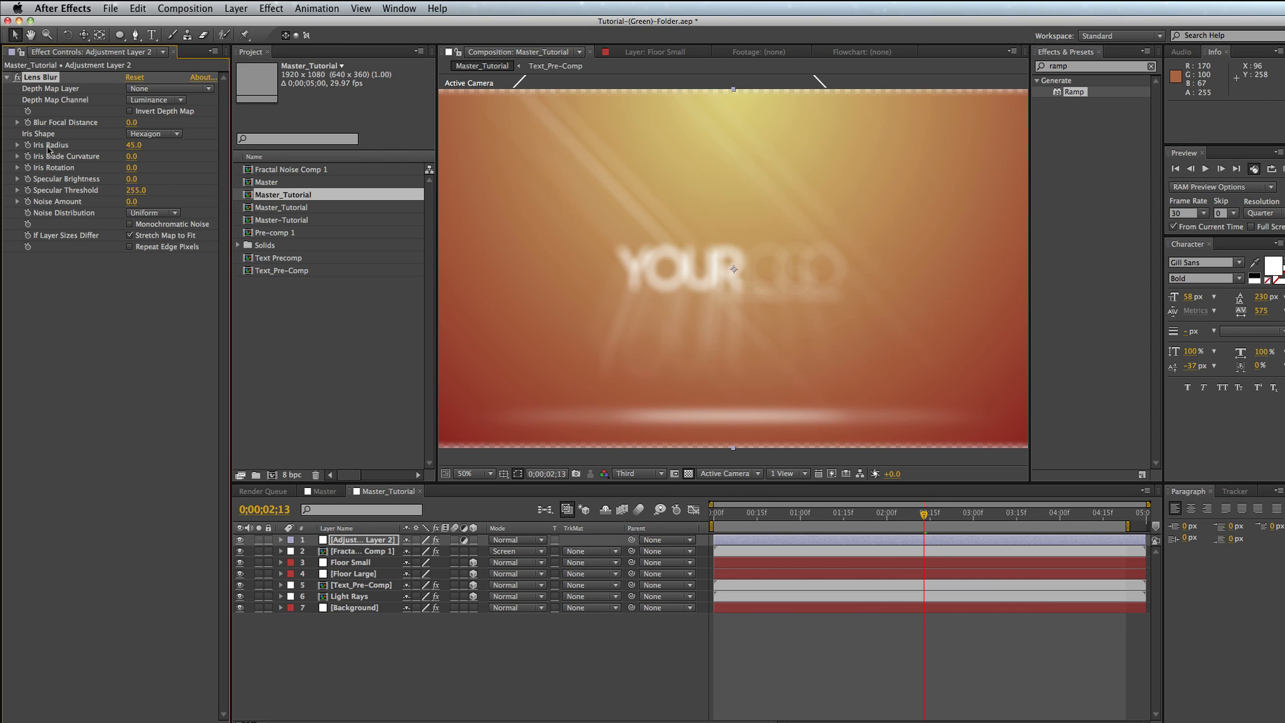
- Set the Lens Blur Iris Radius to 64 and enable Repeat Edge Pixels to clean up the frame's edges
drag(130, 144, 143, 145)
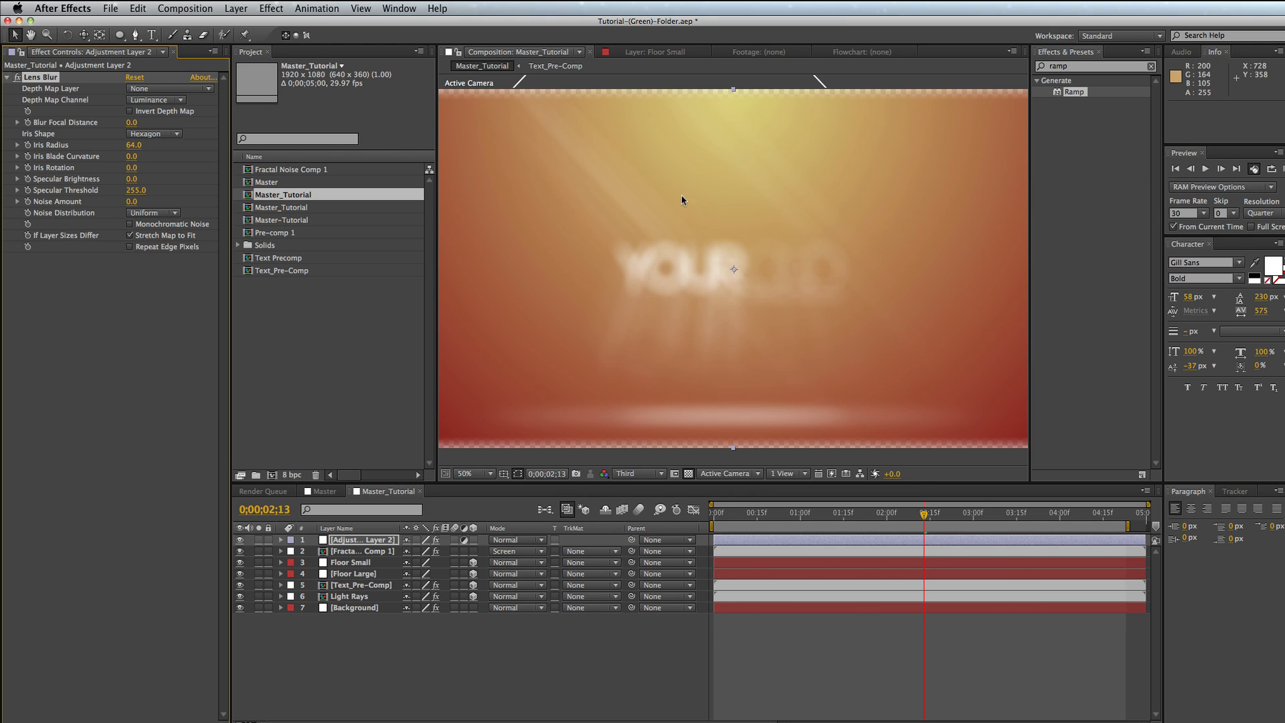
scroll(756, 239, down, 3)
scroll(756, 239, up, 1)
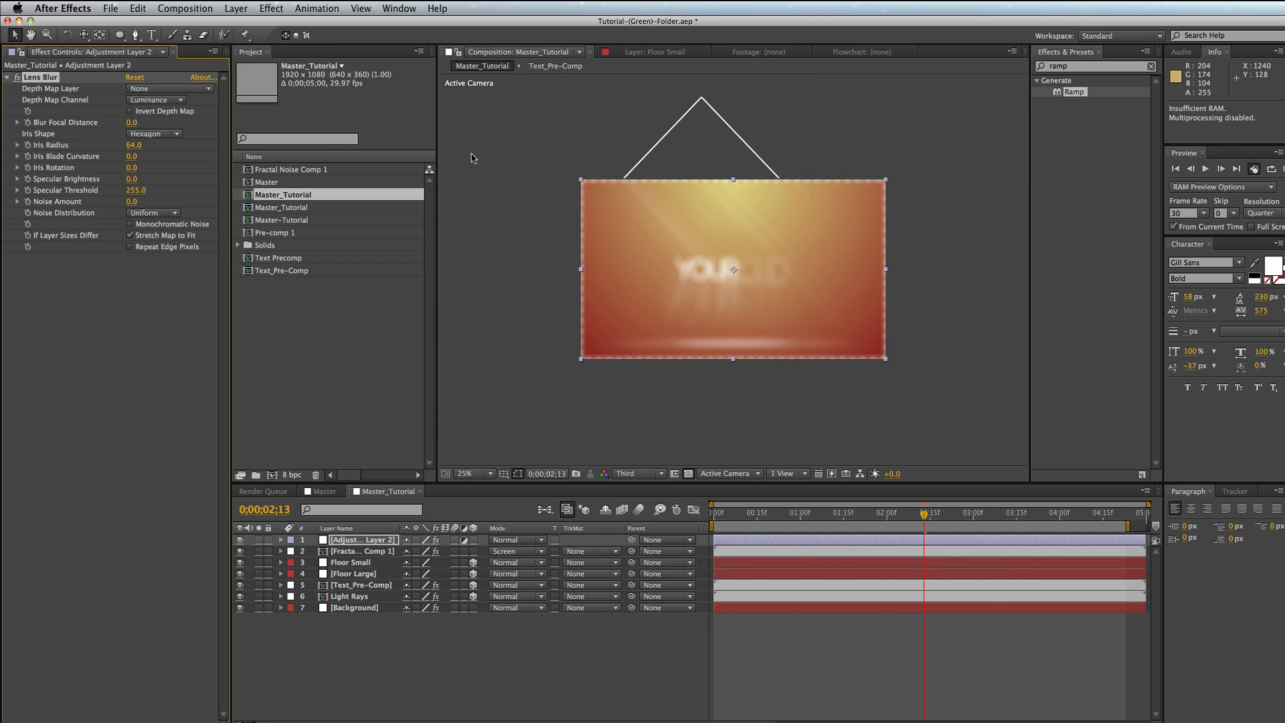
scroll(703, 195, up, 1)
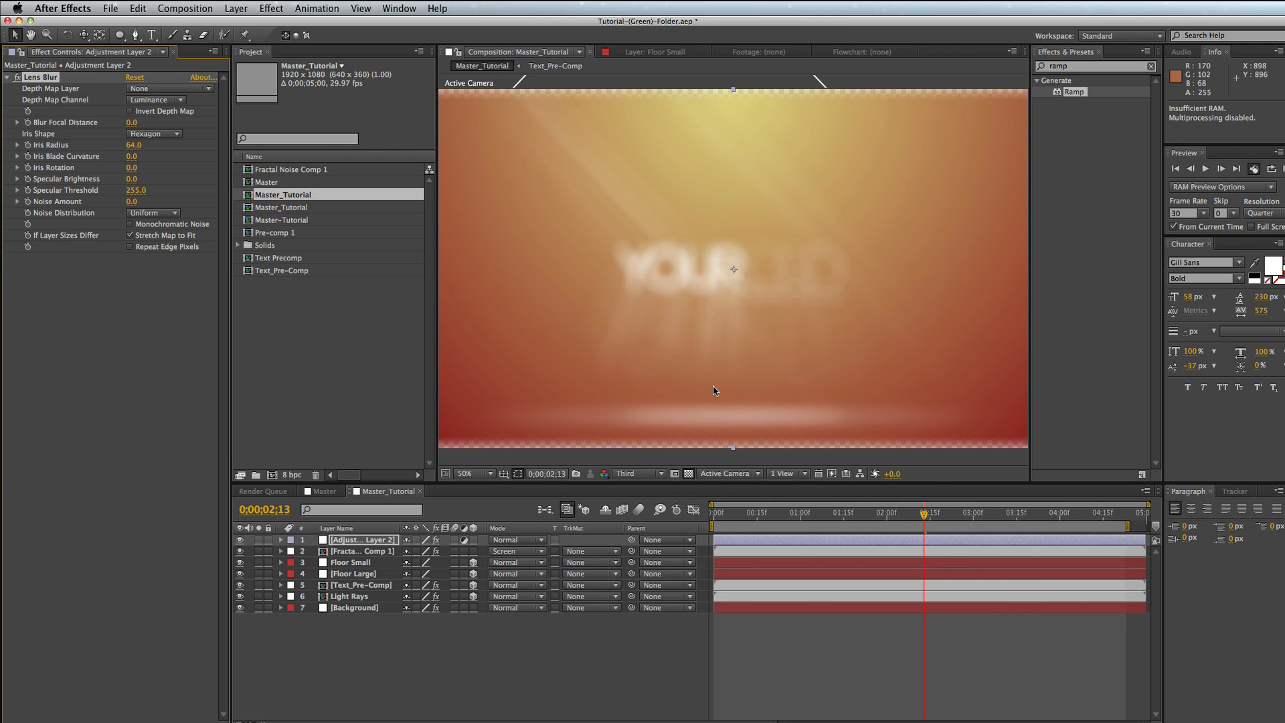
key(comma)
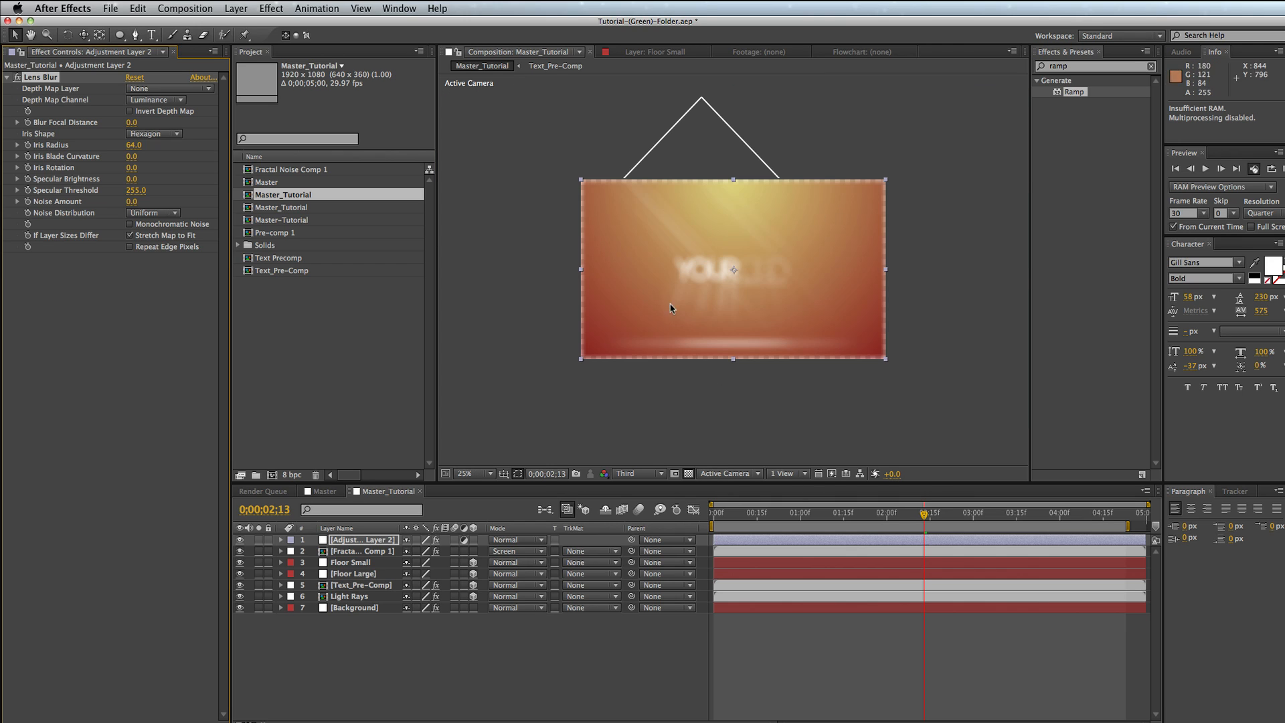
click(91, 452)
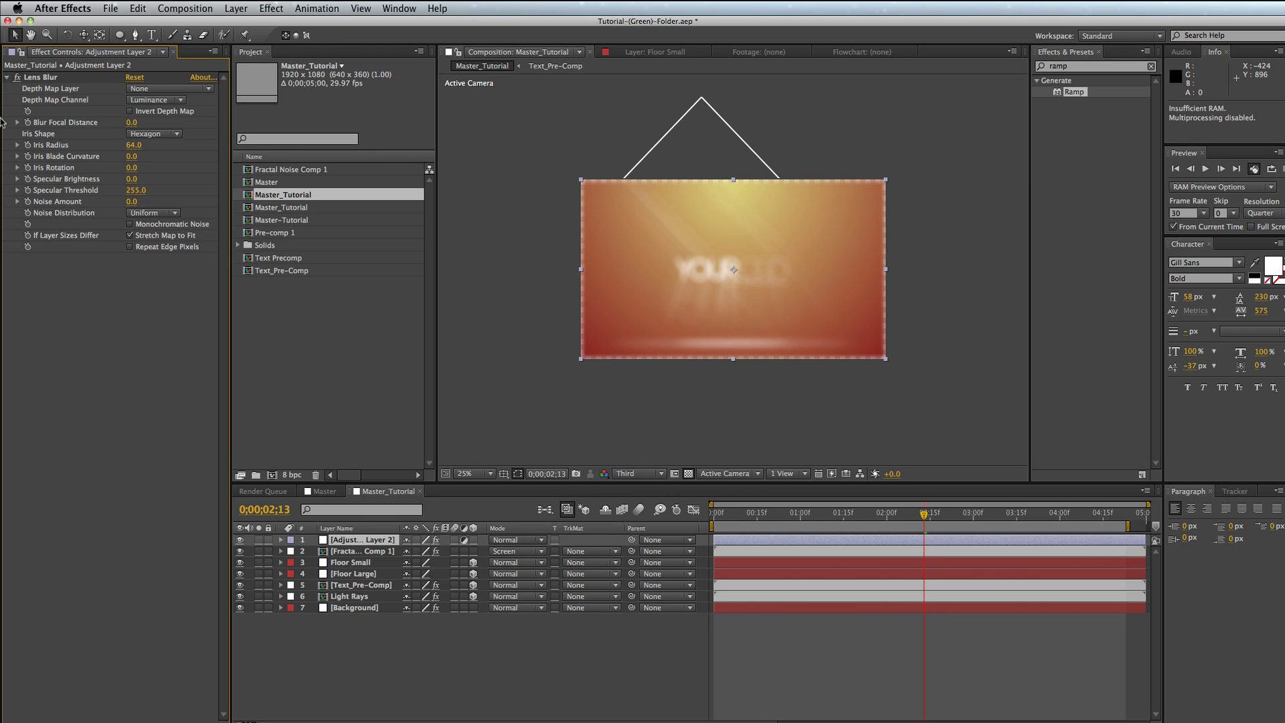
click(129, 247)
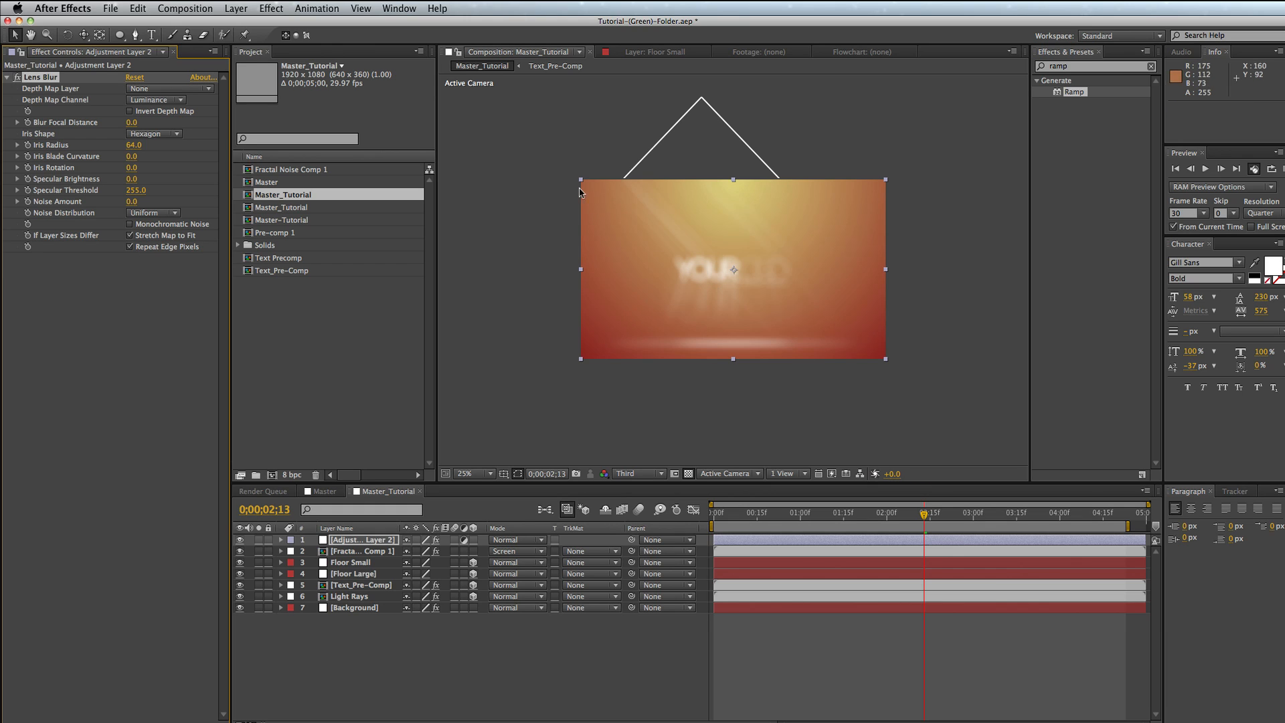
key(period)
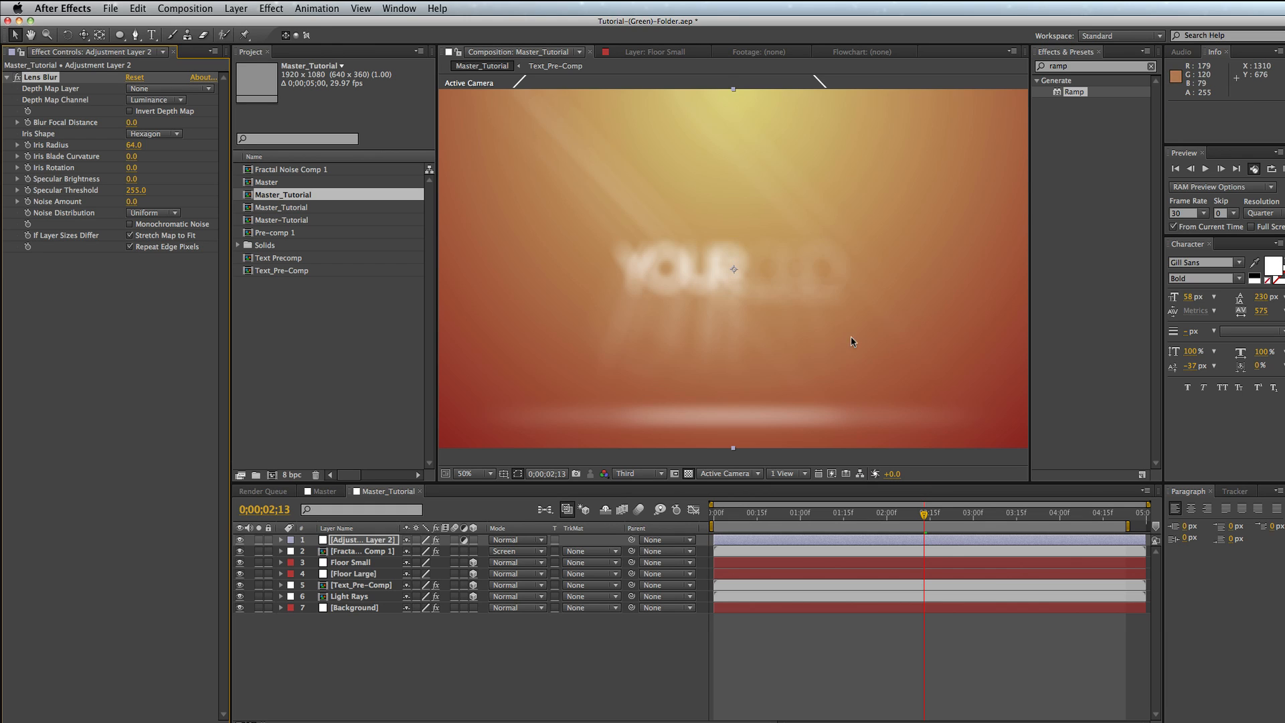
- Extend the work area to the composition's end and keyframe the Lens Blur Iris Radius at 0 at 0;00;03;00
drag(1128, 527, 1148, 527)
click(363, 541)
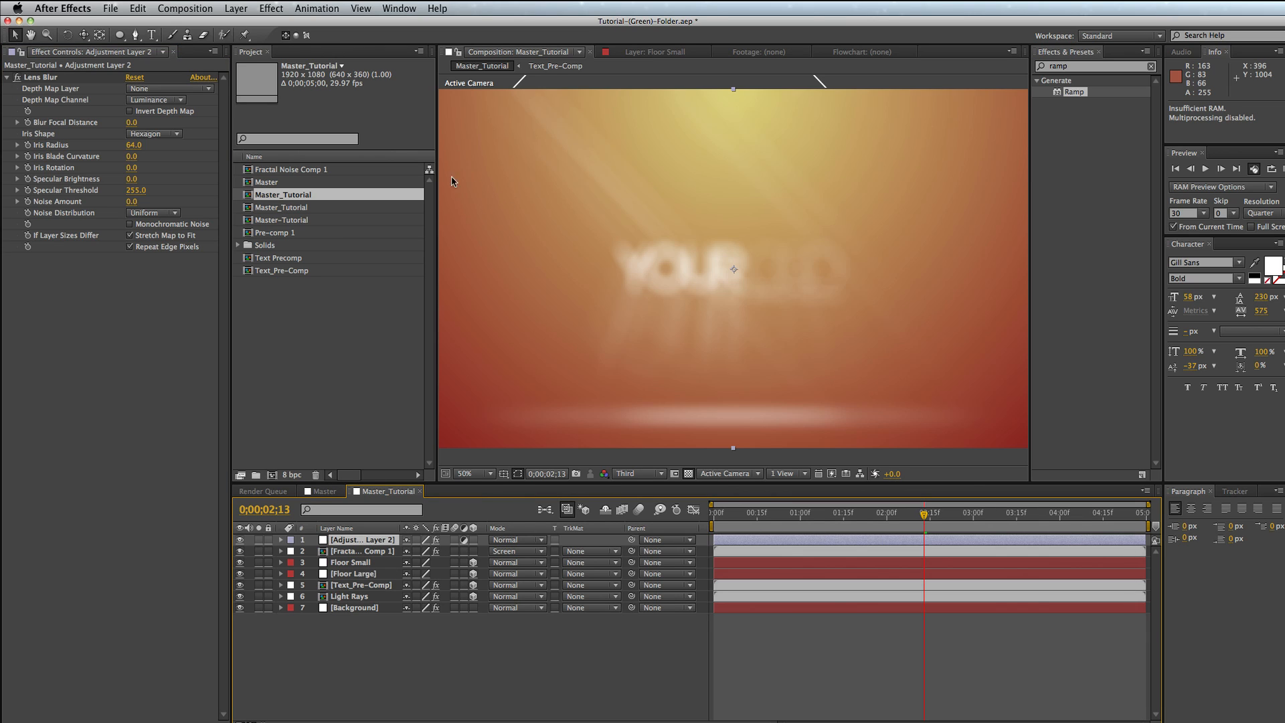
drag(139, 149, 96, 148)
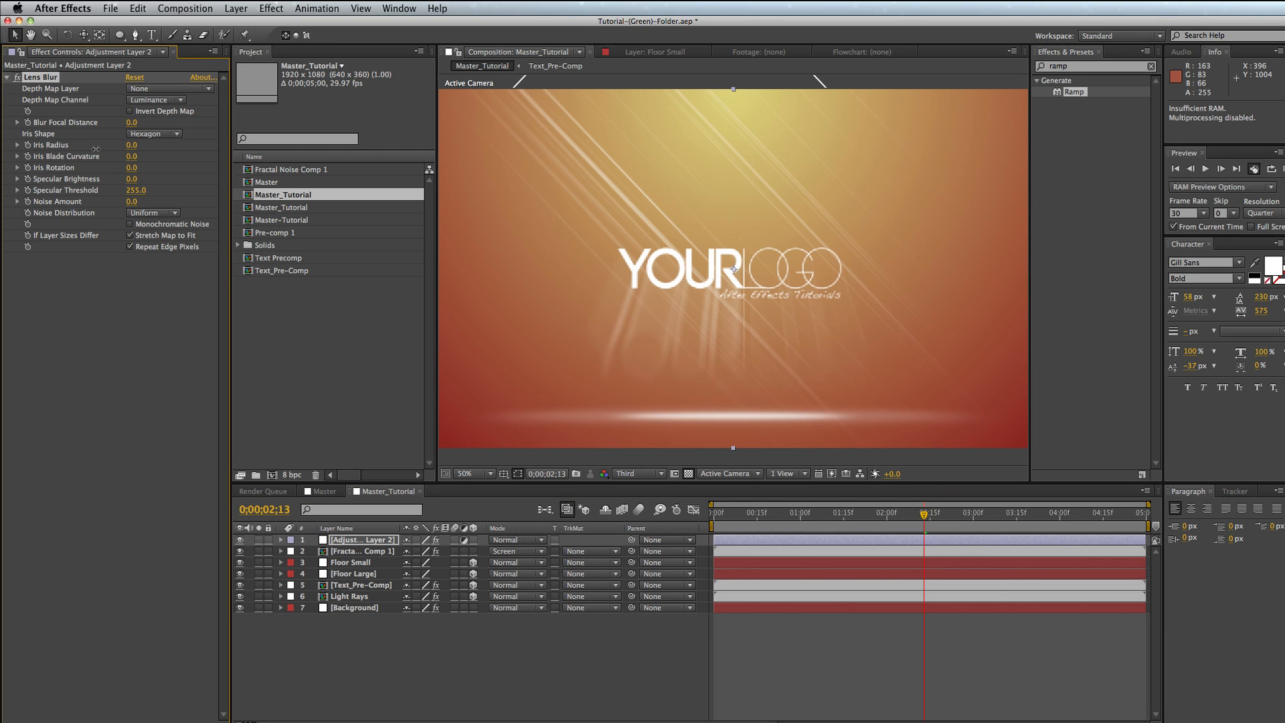
drag(1006, 516, 974, 528)
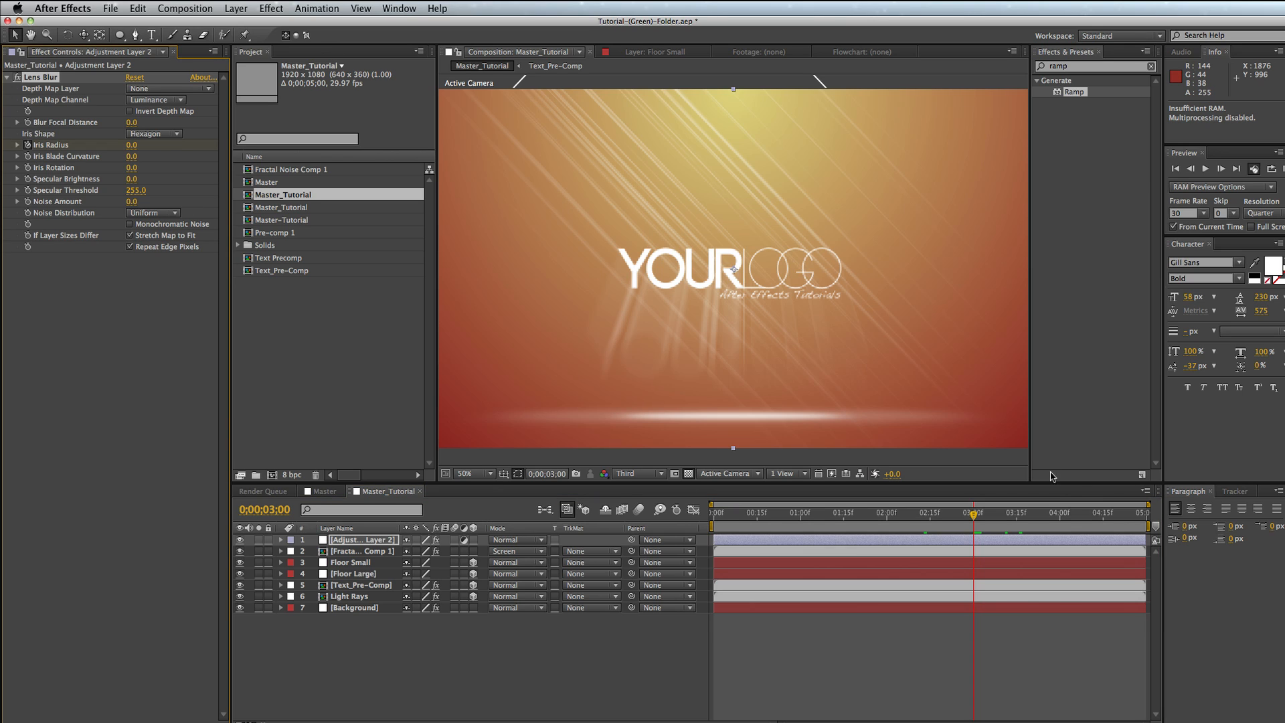
- Keyframe the Lens Blur Iris Radius at 65 at 0;00;04;00, preview the blur through 0;00;04;29 and deselect the adjustment layer
click(1061, 533)
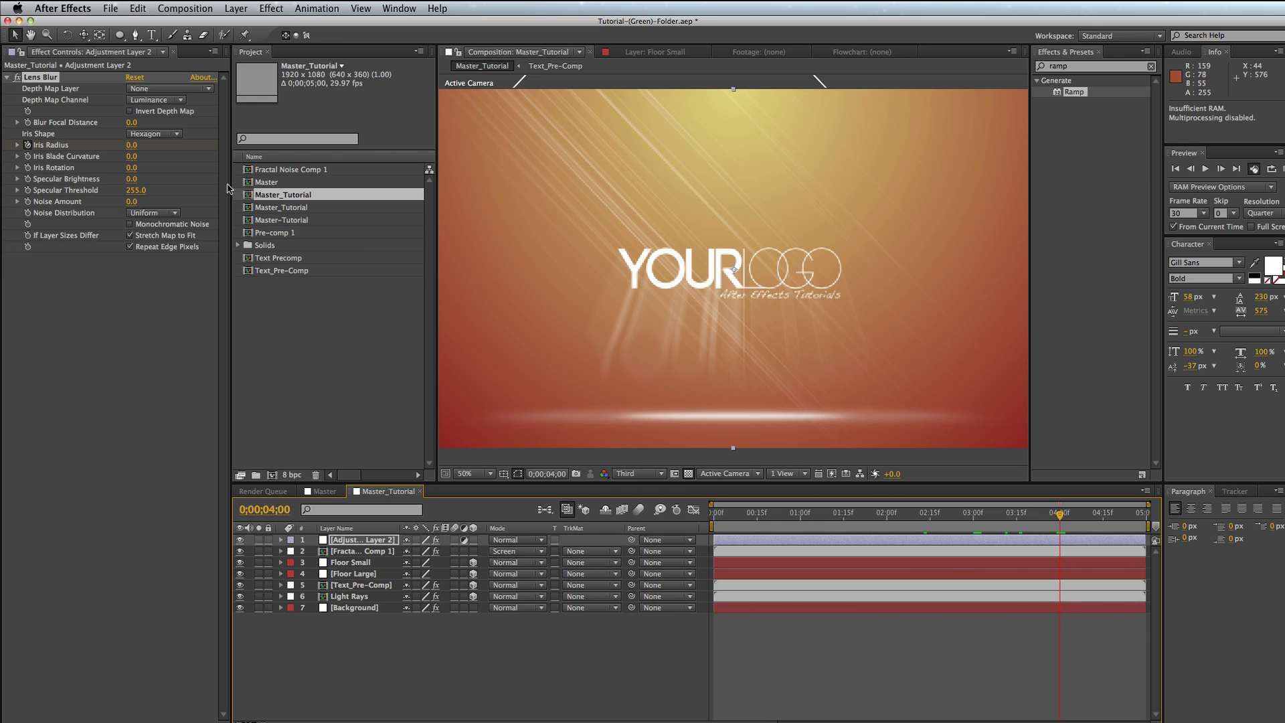
drag(131, 145, 174, 145)
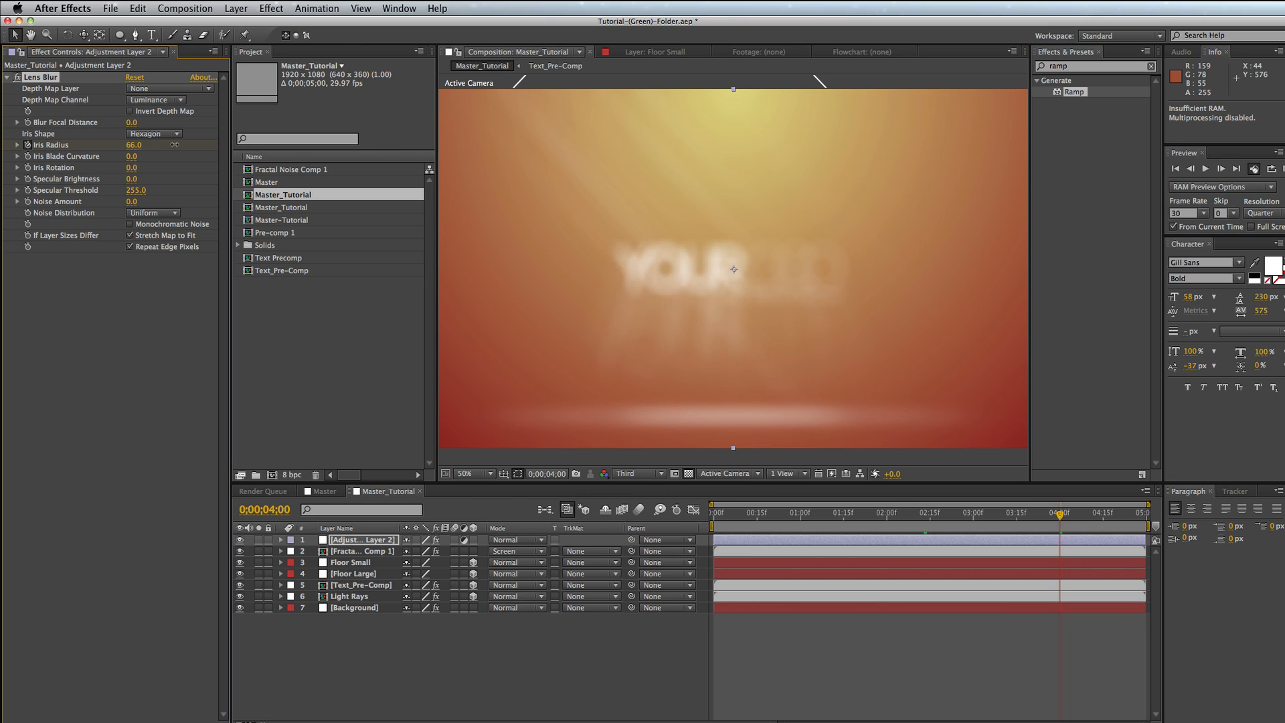
click(132, 144)
text(65)
key(Return)
drag(1004, 521, 1191, 522)
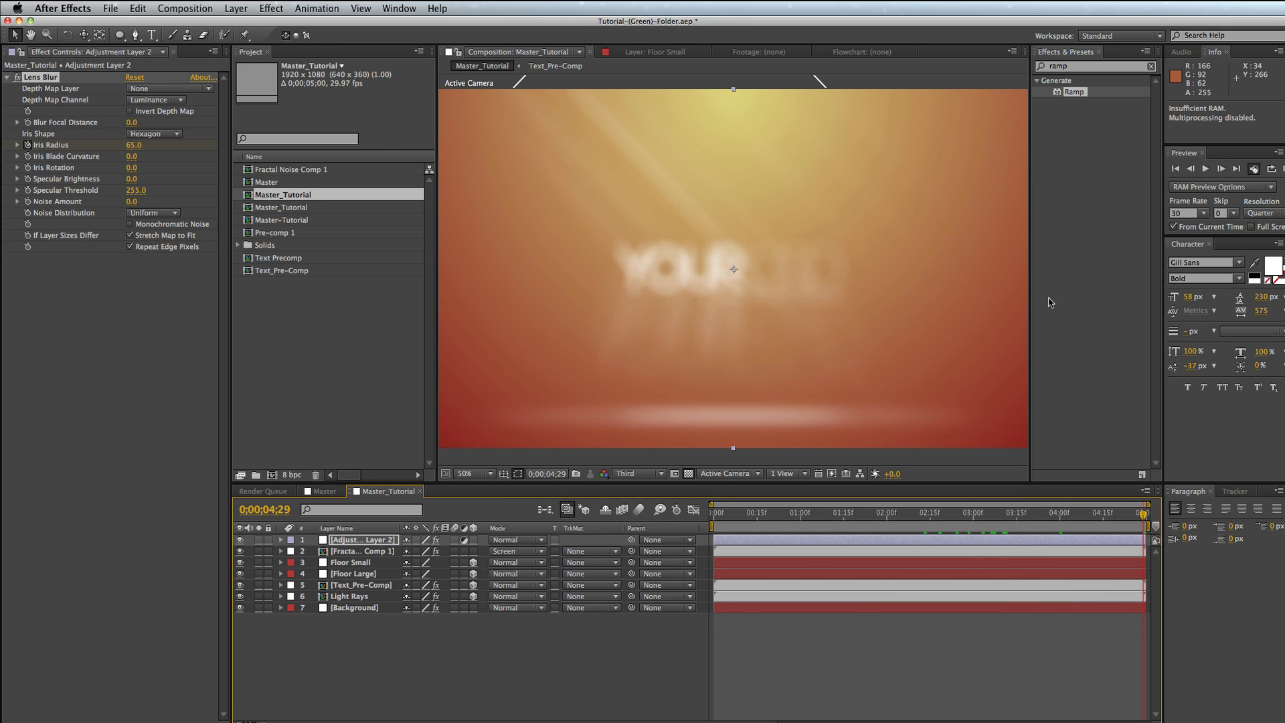
click(564, 692)
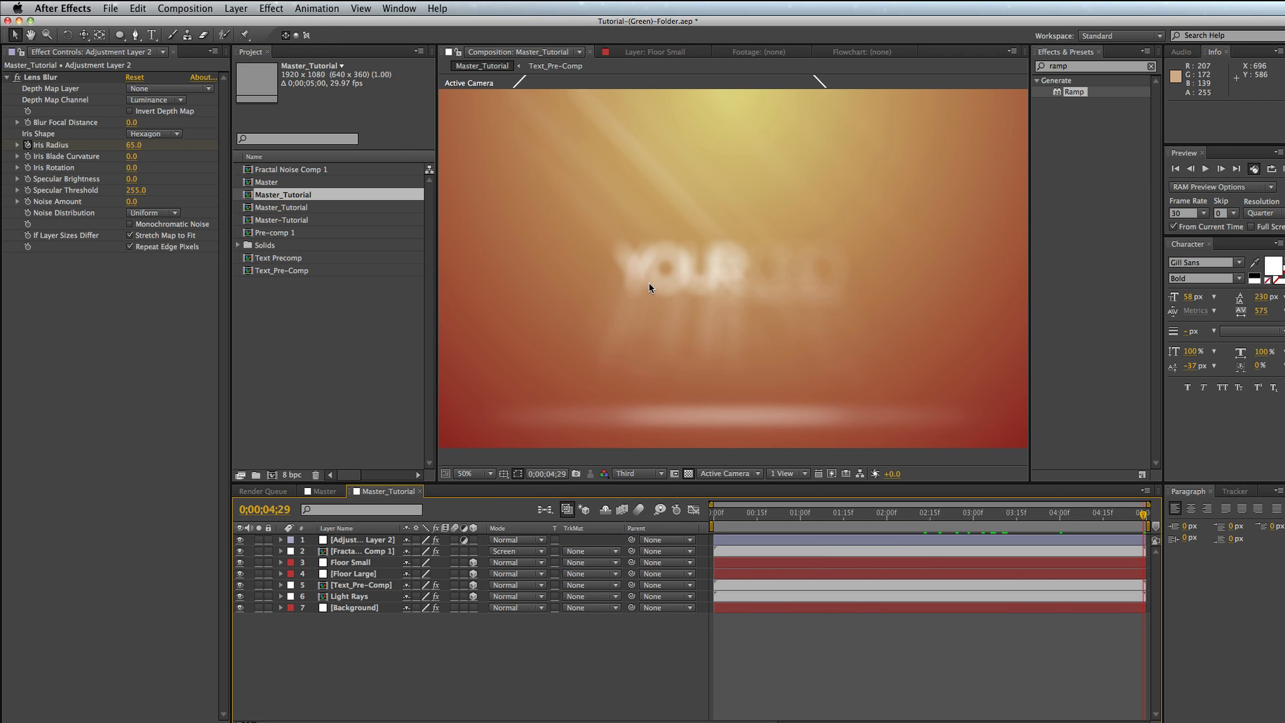
- Add a text layer above the adjustment layer with the website line "WWW>WEBSITE.c" in the current white Gill Sans Bold style
click(233, 8)
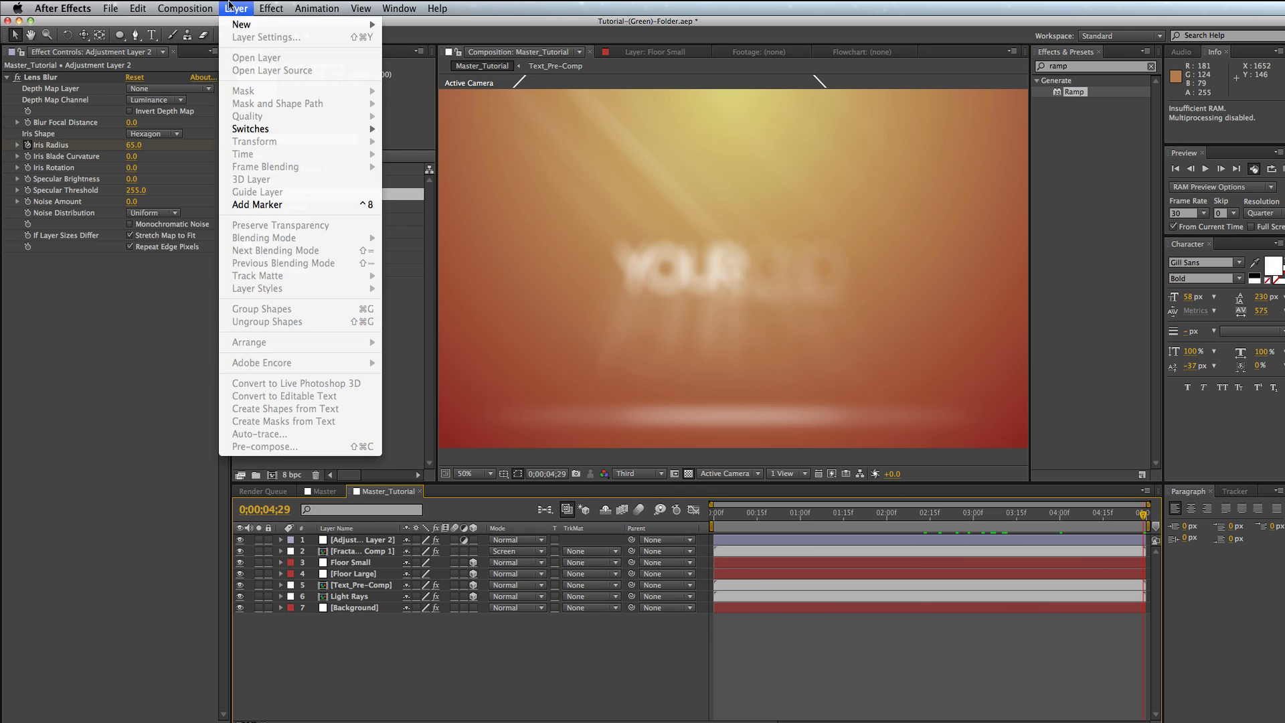
mouse_move(236, 25)
click(453, 28)
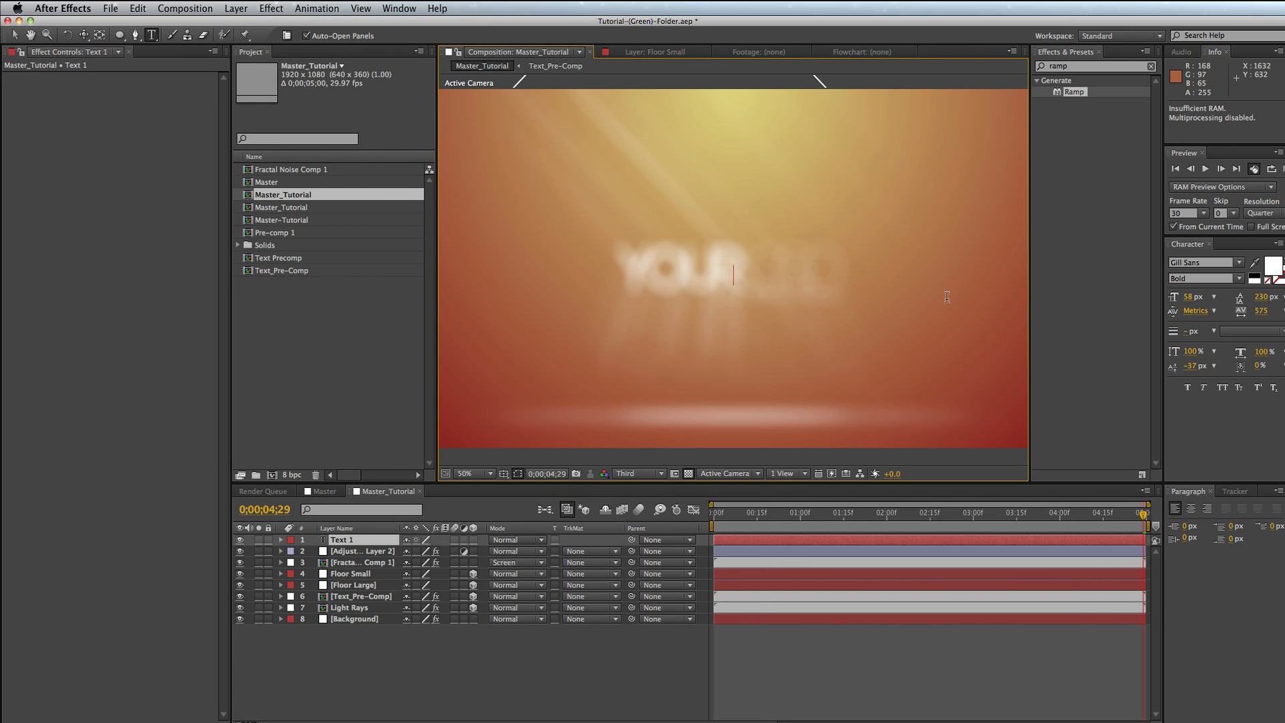
text(ww)
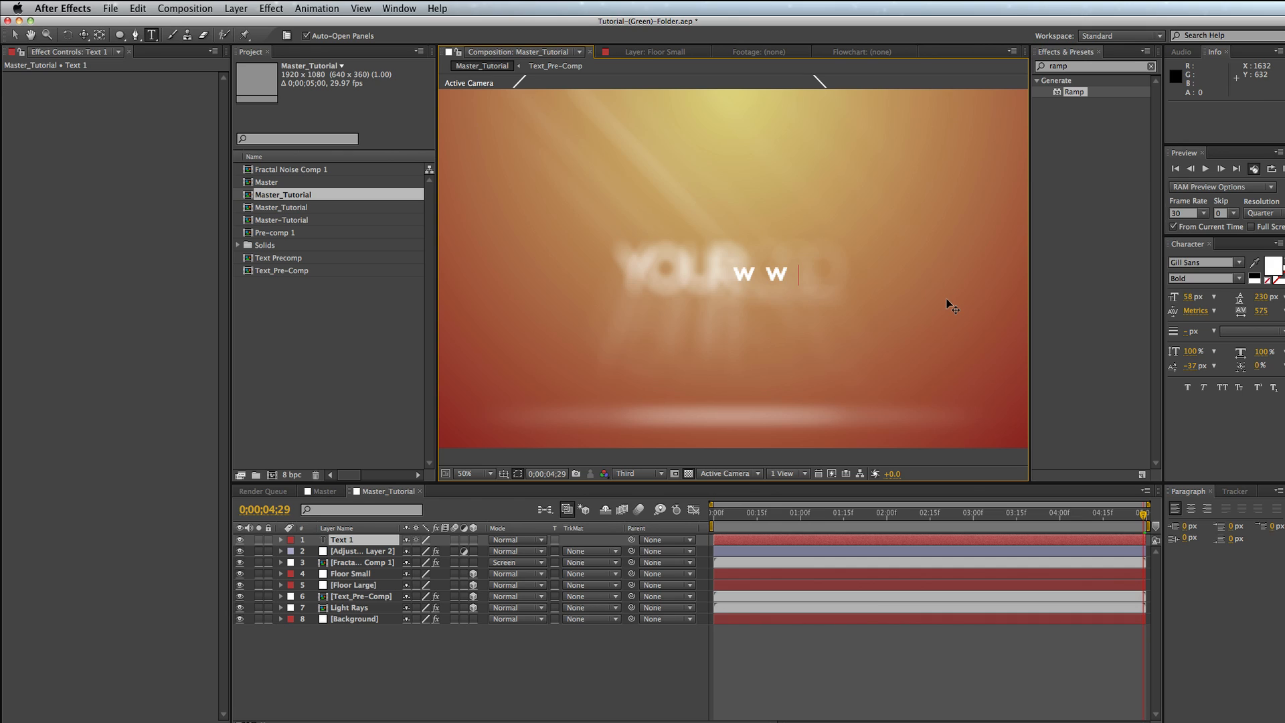
text(w>website)
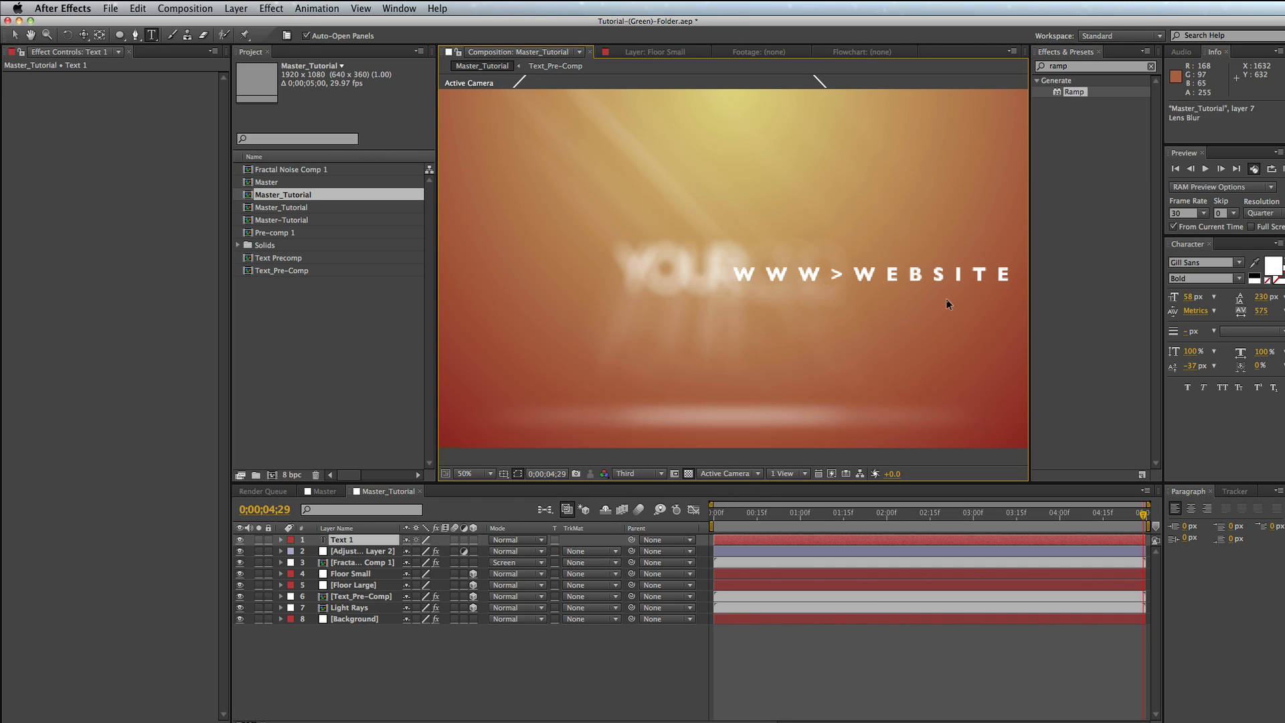
text(.)
key(KP_Enter)
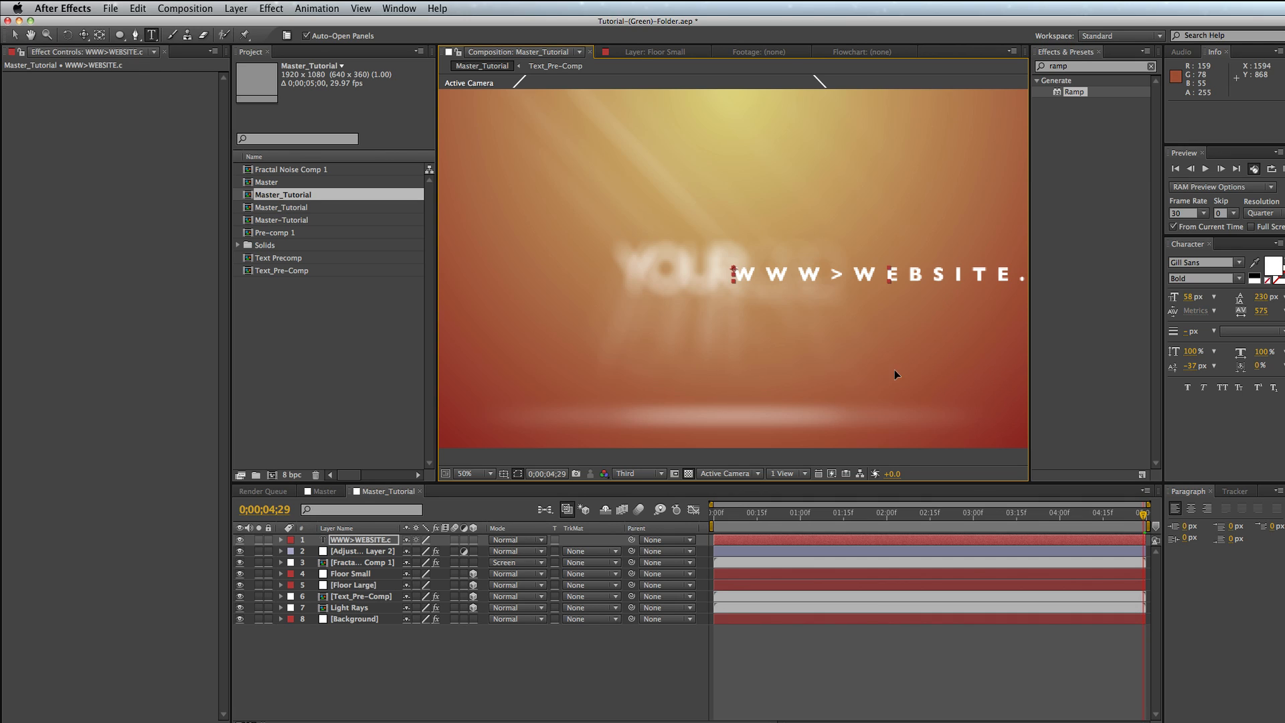
drag(713, 369, 716, 366)
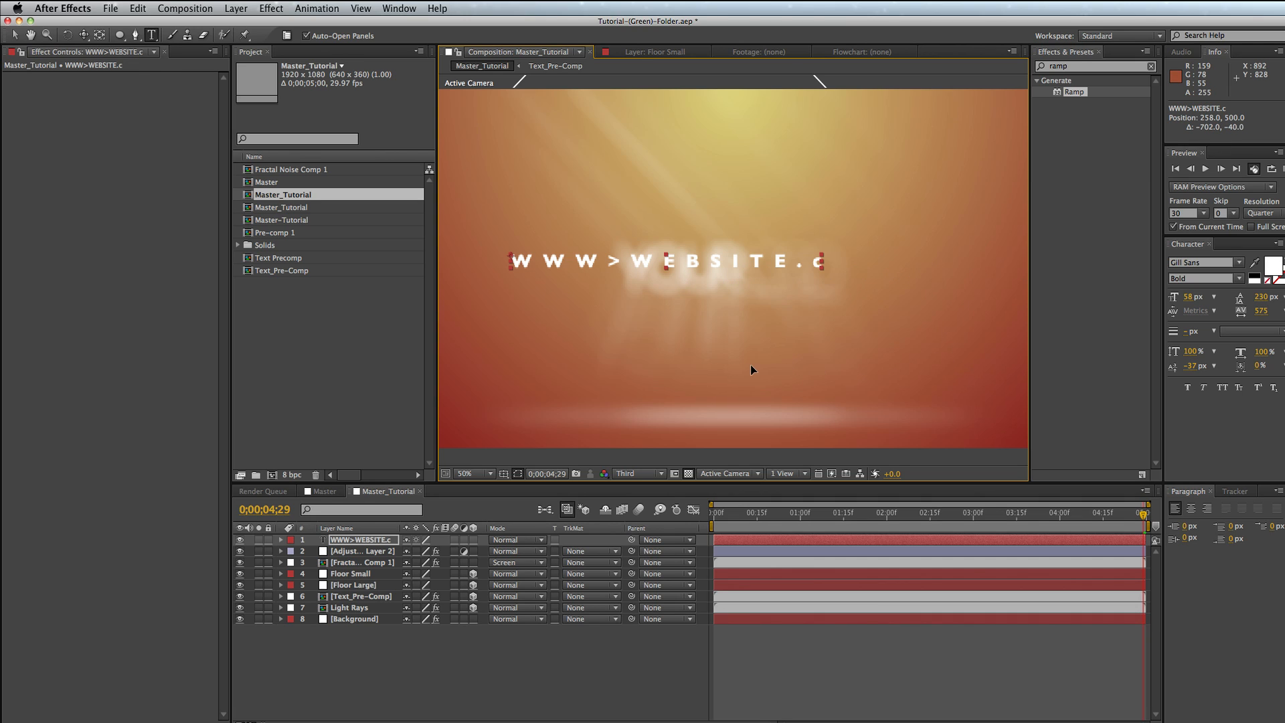
click(617, 265)
click(619, 264)
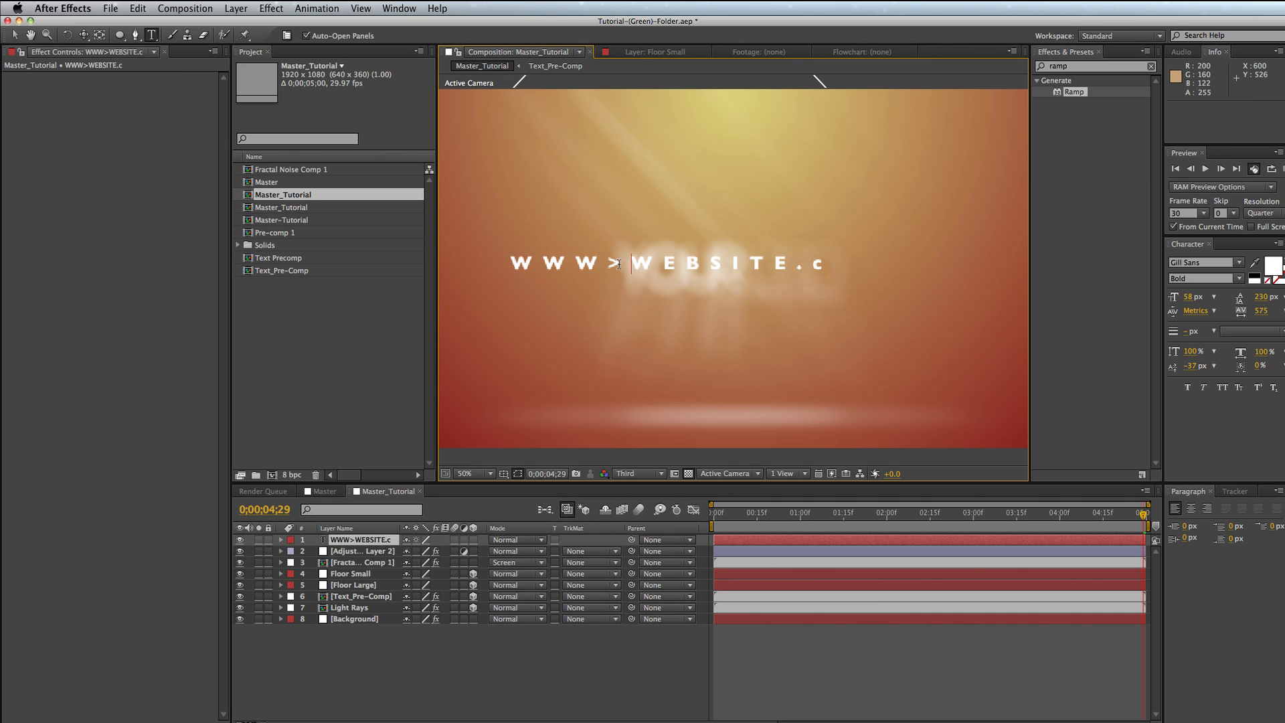
key(BackSpace)
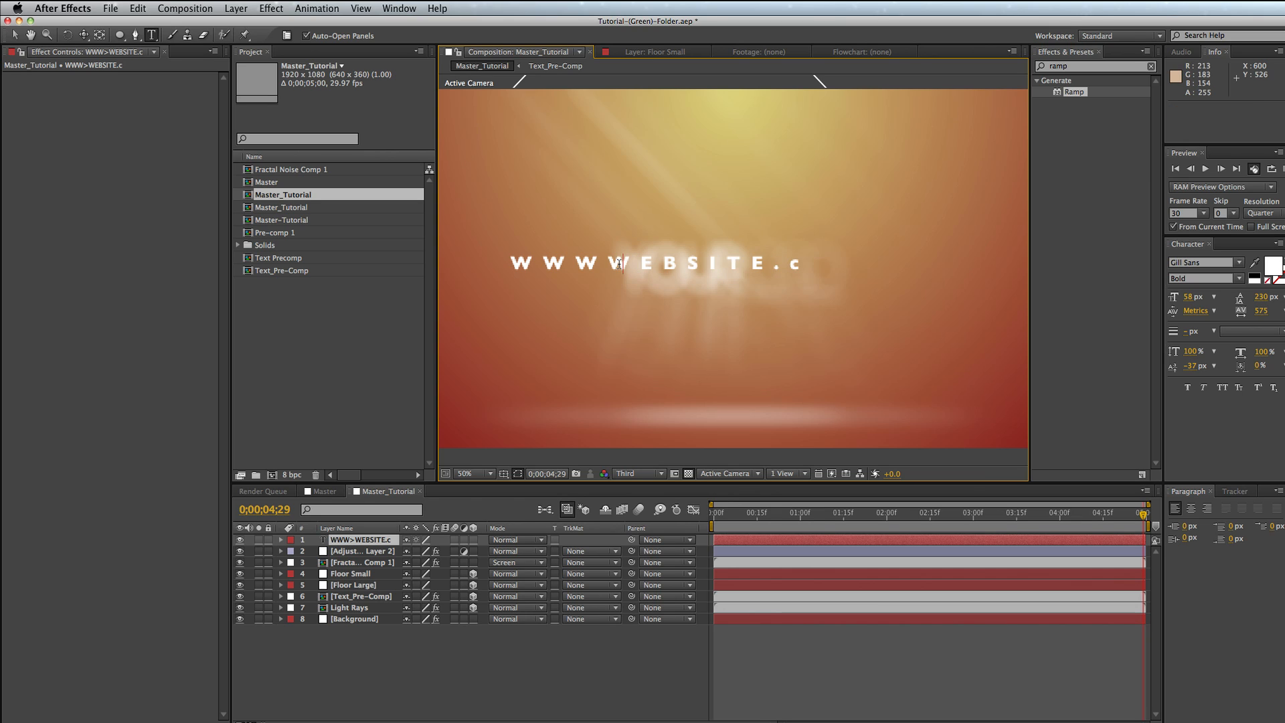
text(.)
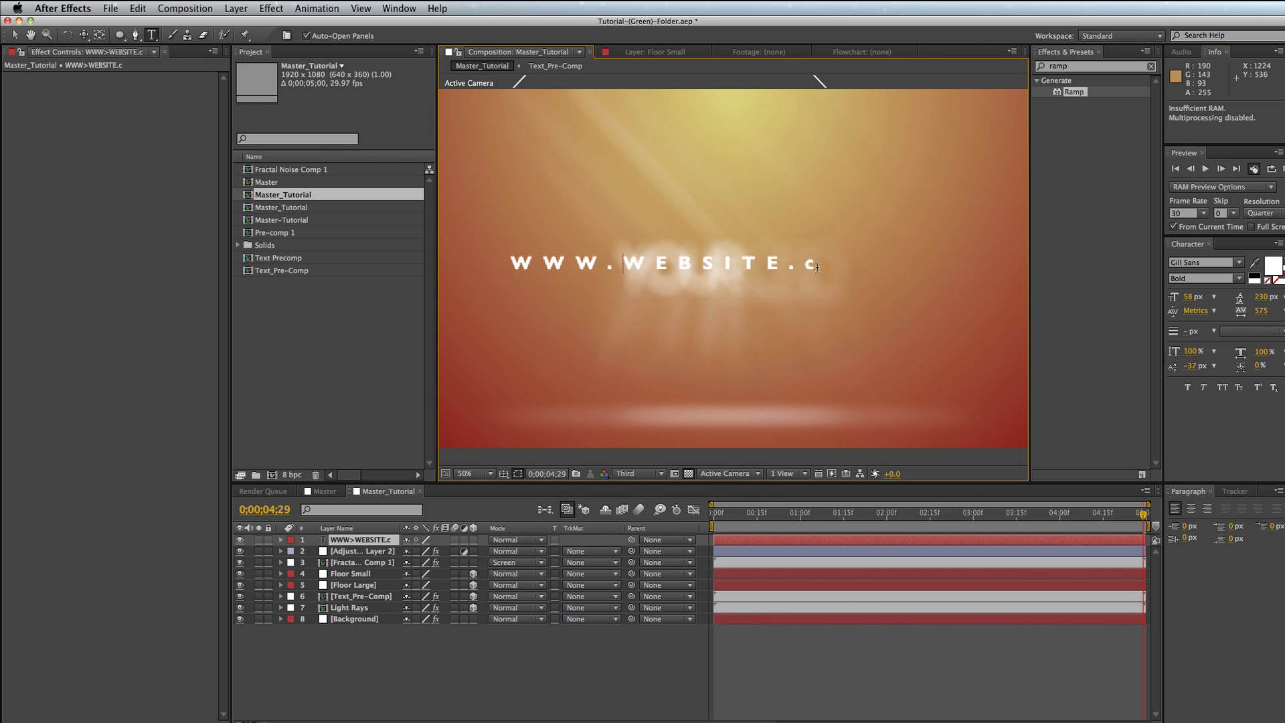
key(BackSpace)
key(BackSpace)
text(.COM)
- Set the whole website line to Gill Sans Light and only the word "WEBSITE" to Regular
key(super+a)
click(1237, 280)
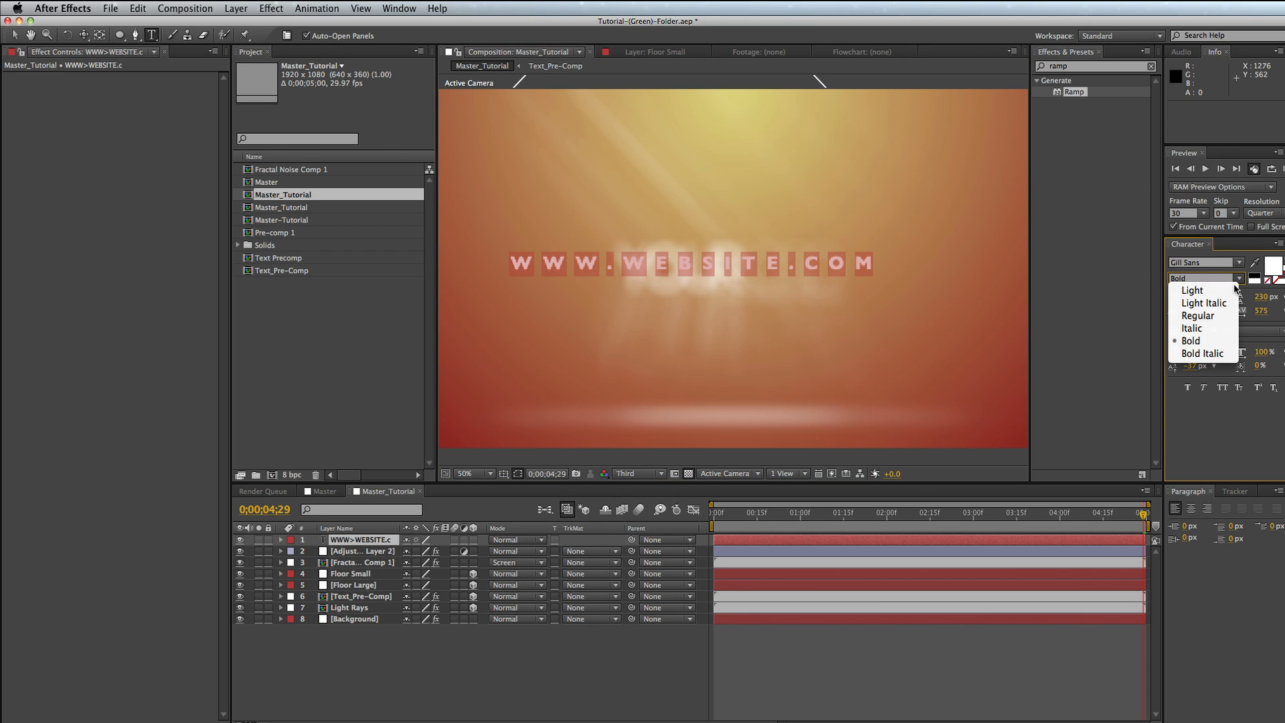
click(1192, 290)
click(715, 263)
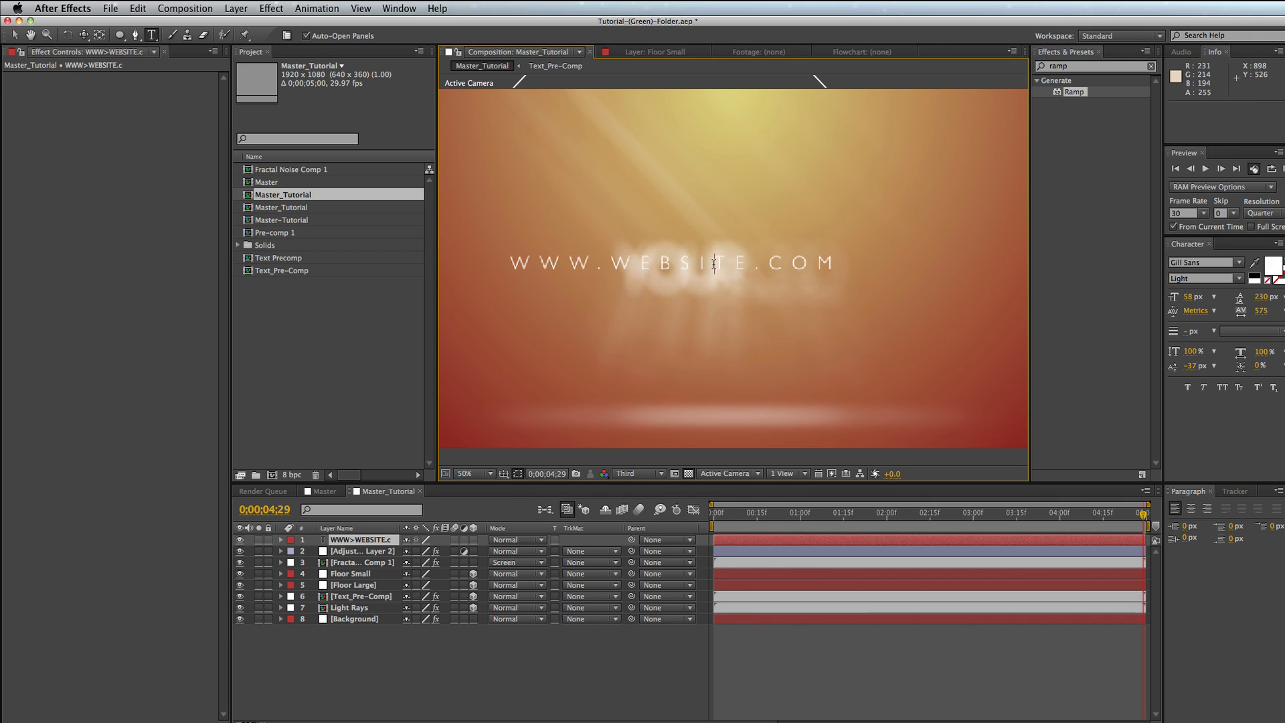
drag(741, 263, 608, 263)
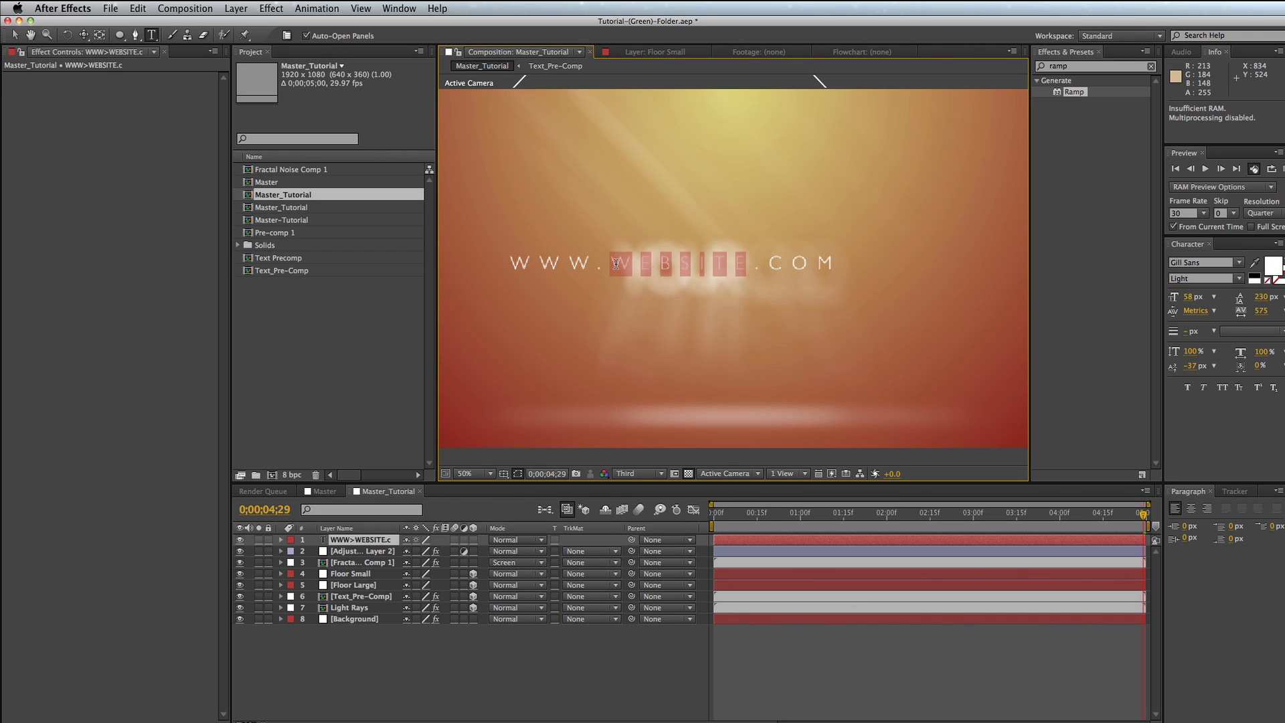
click(1239, 282)
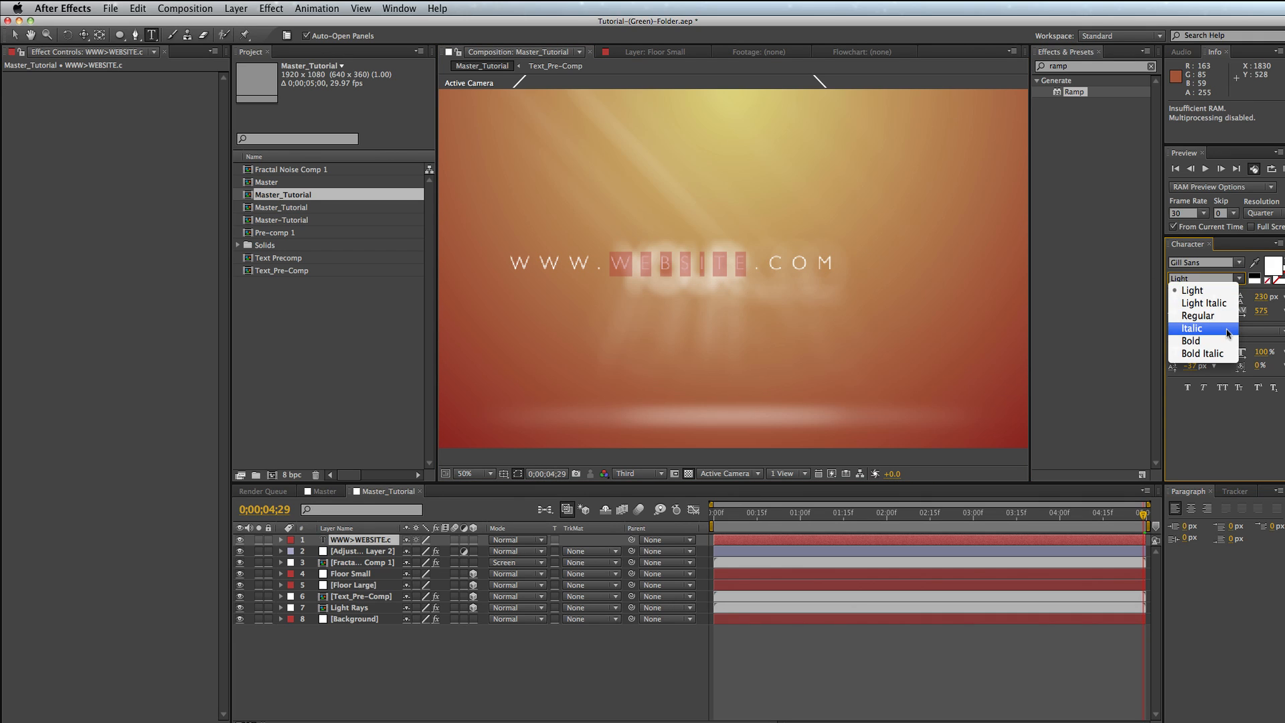
click(1229, 316)
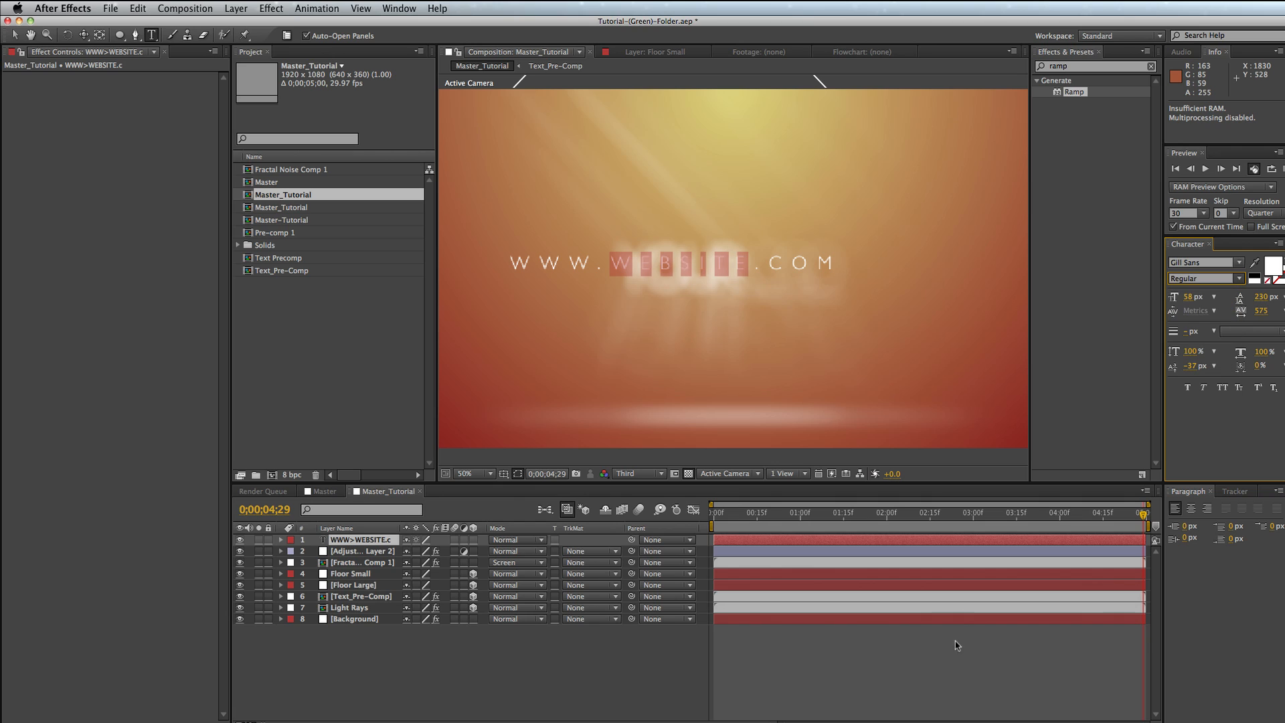
click(493, 677)
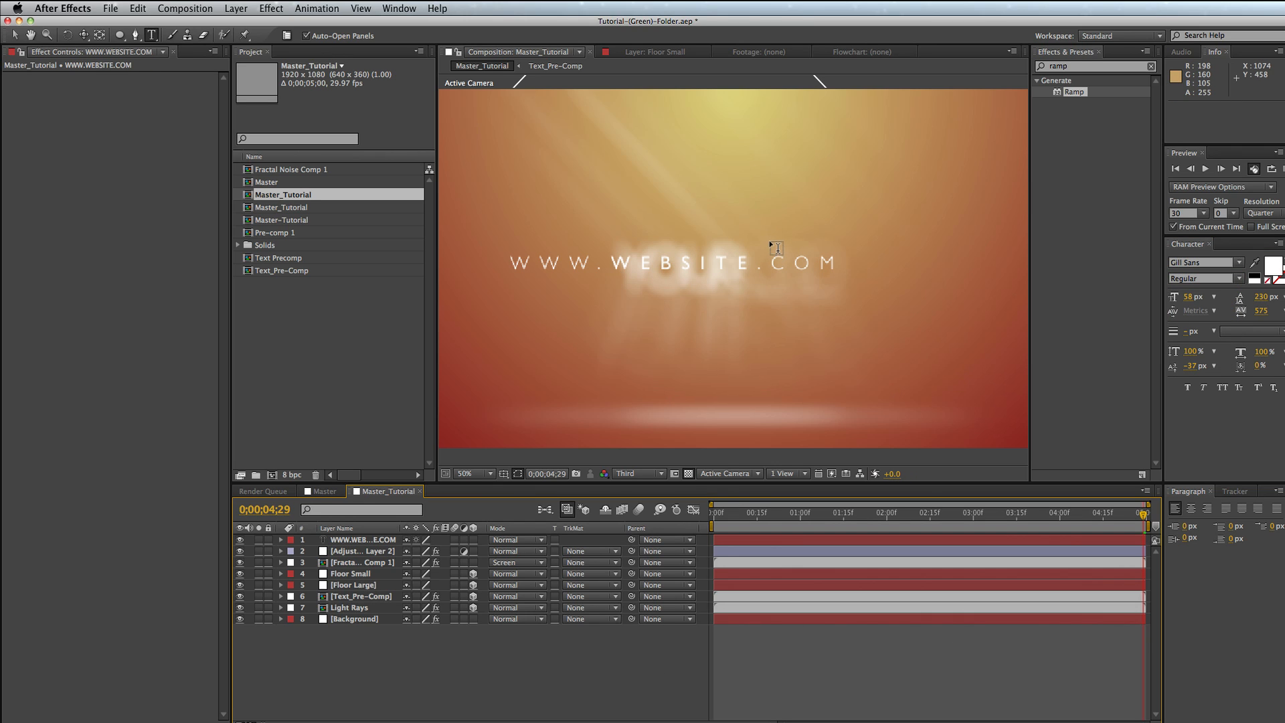
- Move the website text roughly to the frame's centre and turn on the Title/Action Safe guides
key(v)
drag(797, 265, 824, 272)
key(comma)
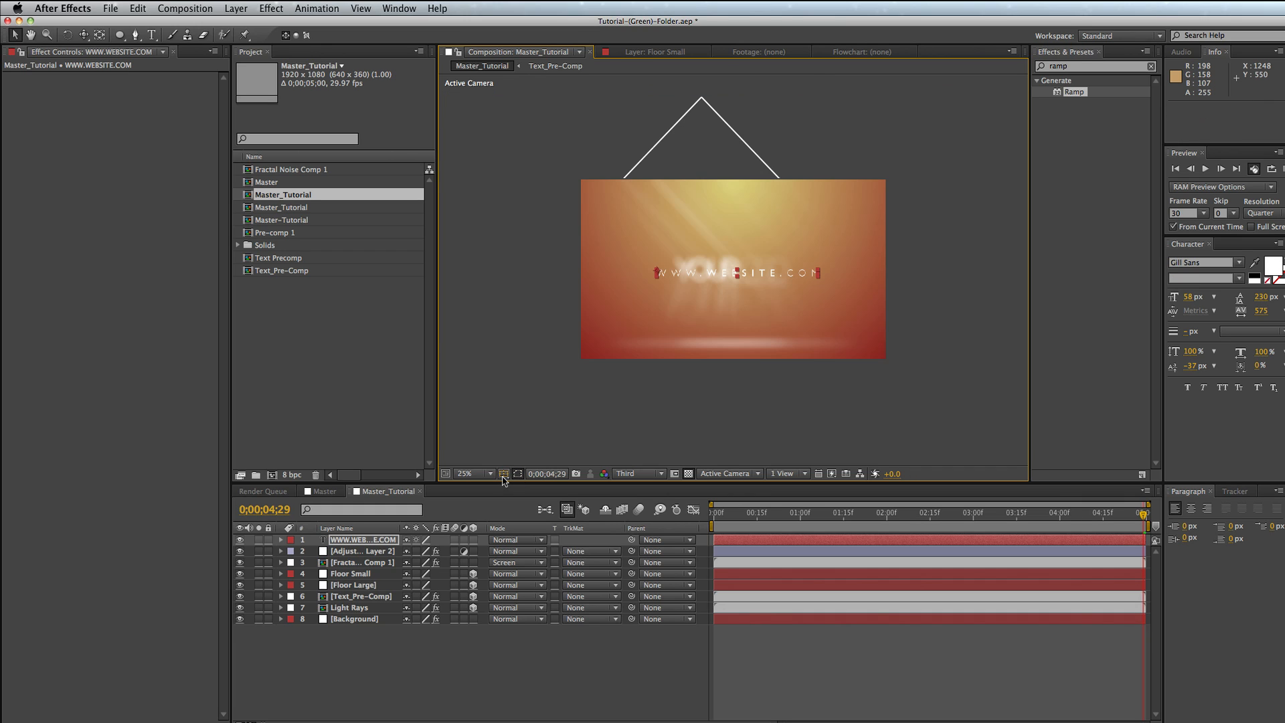
click(503, 474)
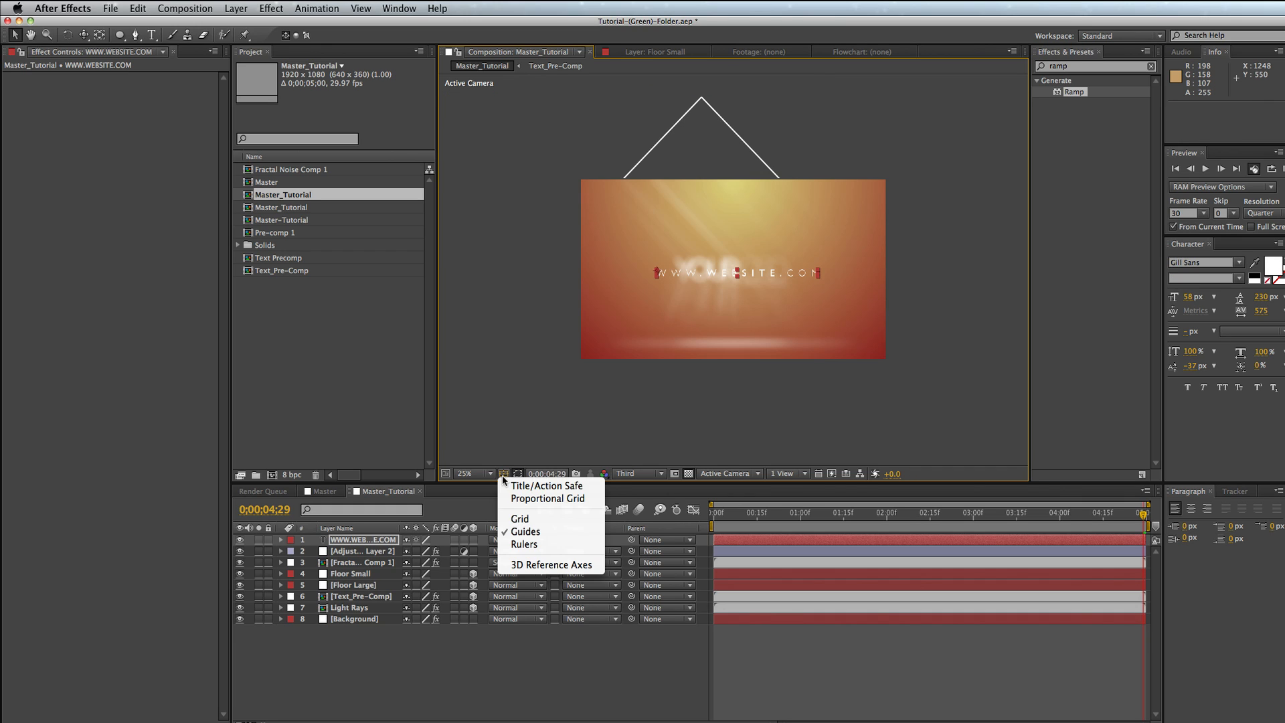
click(576, 487)
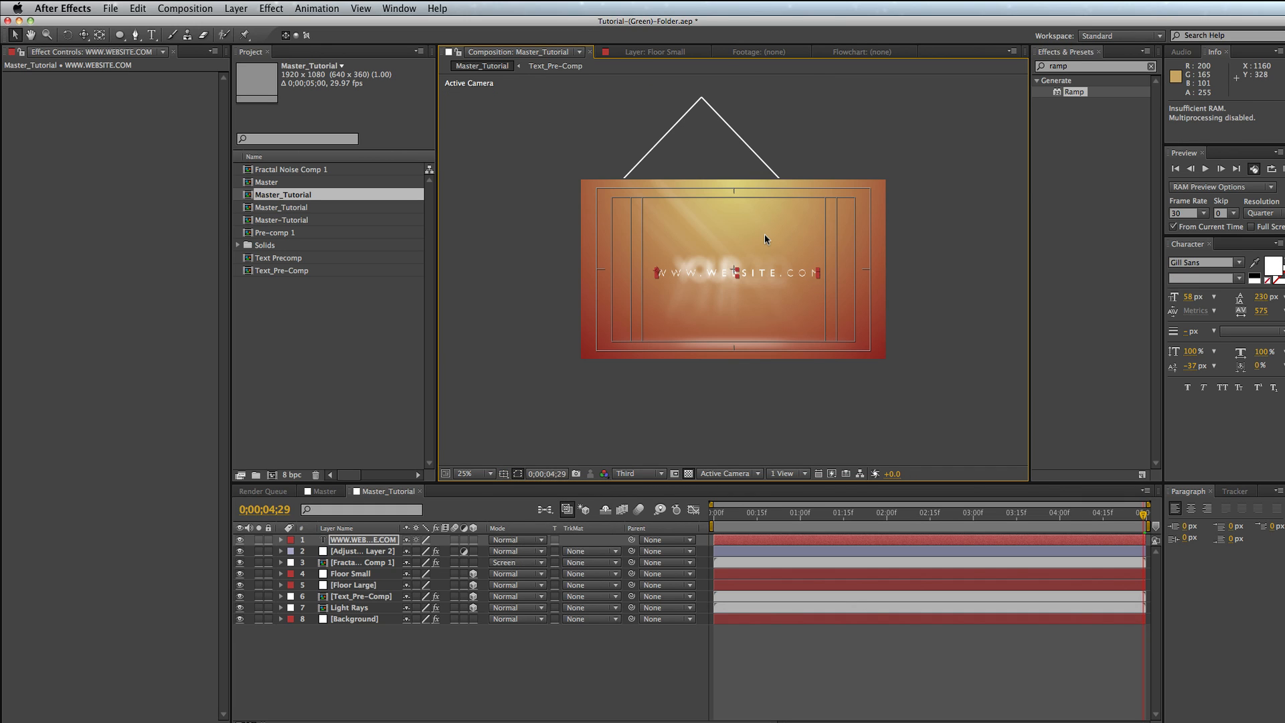
- Align the middle of the website text with the centre mark of the safe guides and deselect the layer
key(period)
key(period)
key(period)
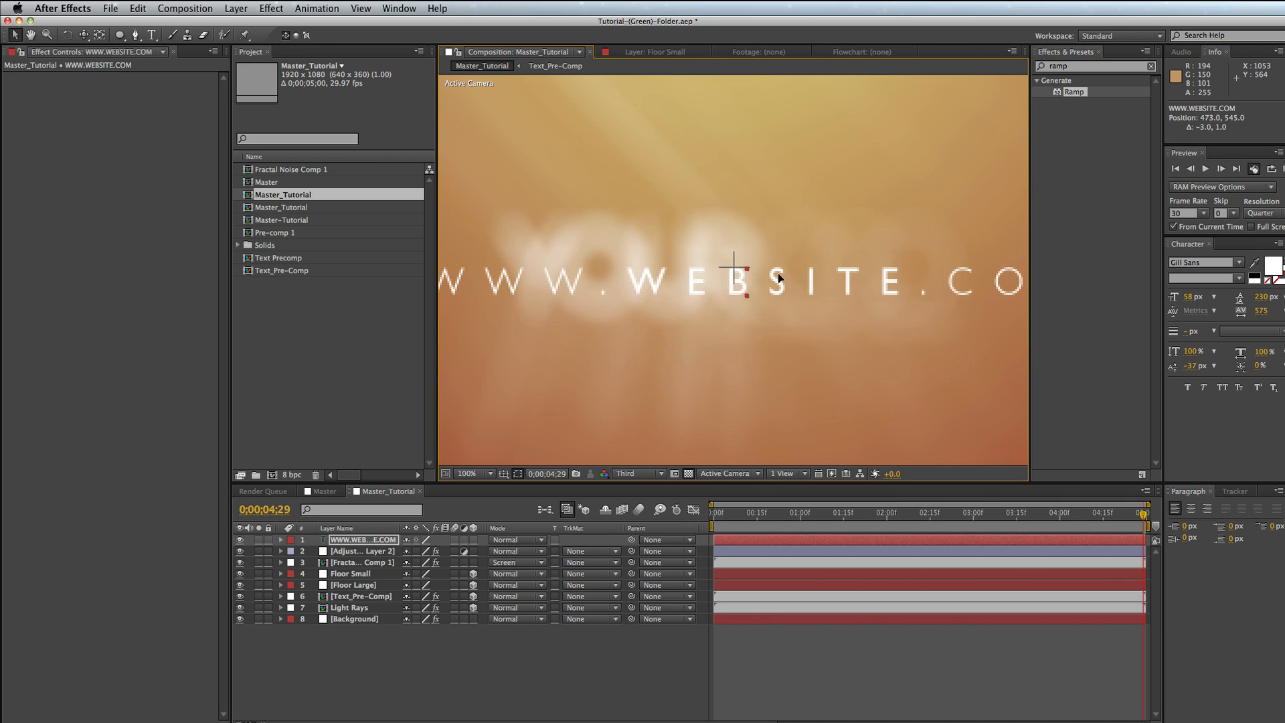
drag(777, 273, 779, 267)
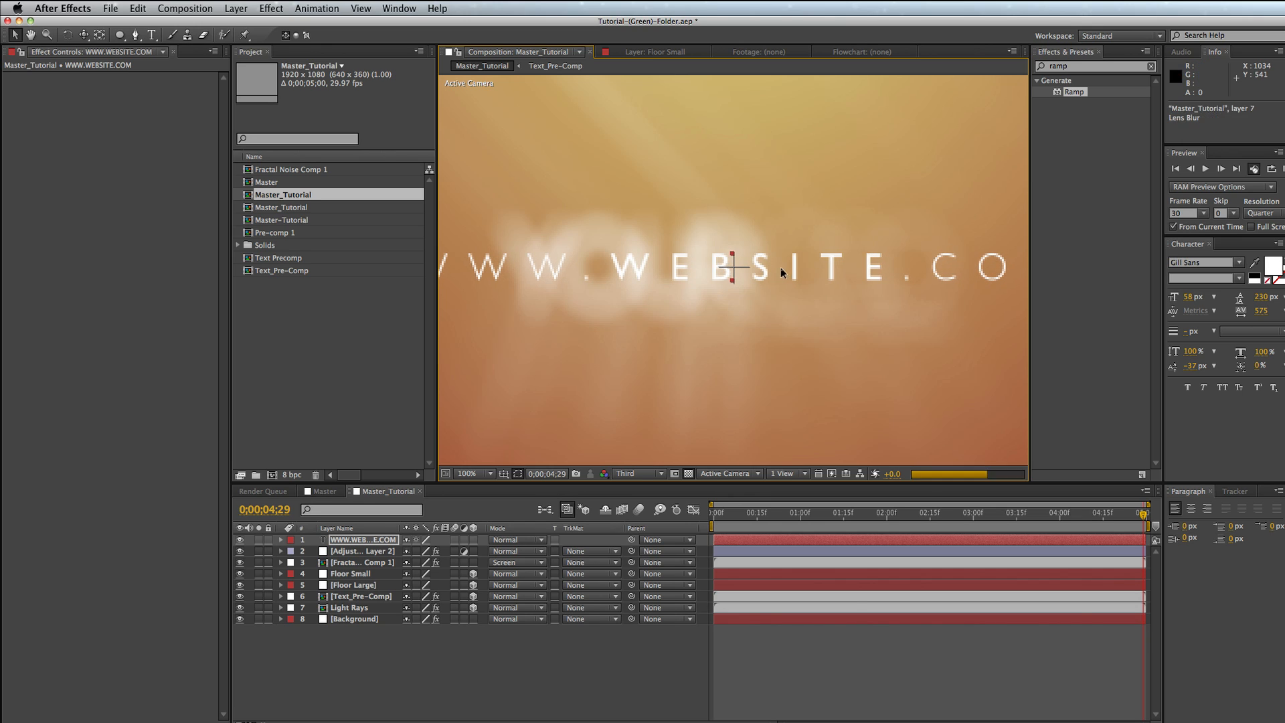
scroll(780, 268, down, 4)
scroll(780, 271, up, 1)
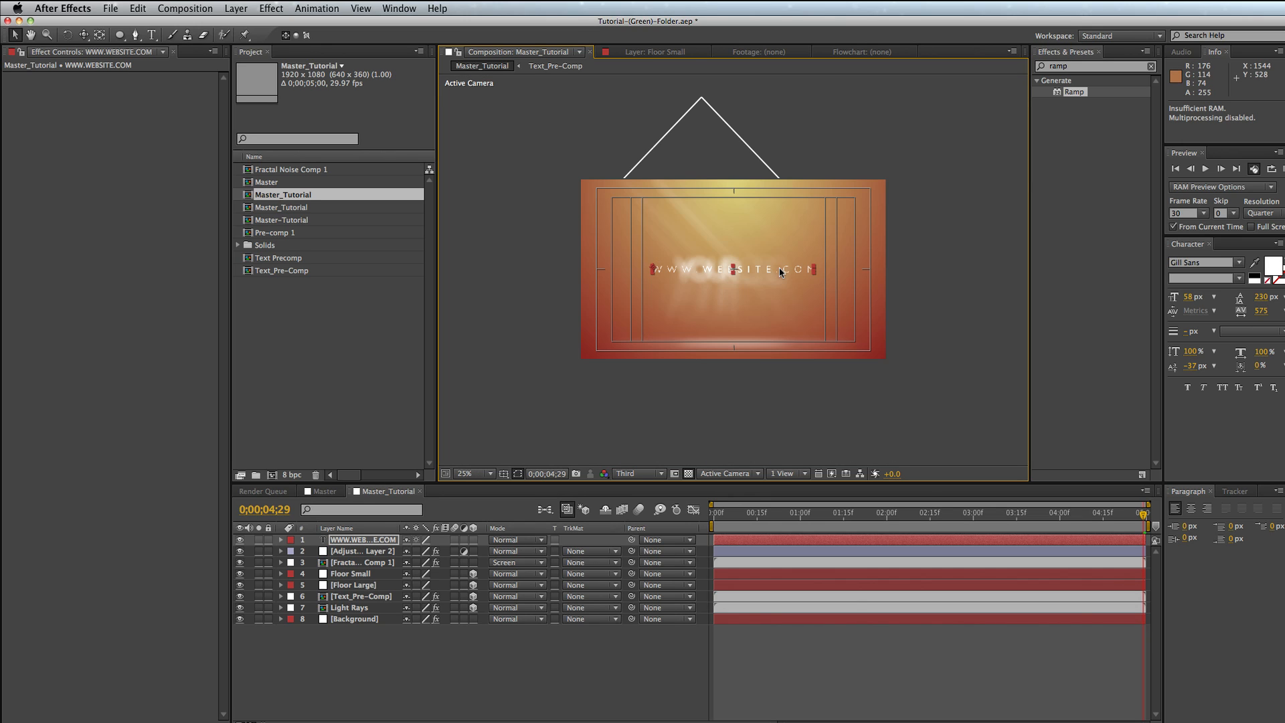
click(956, 292)
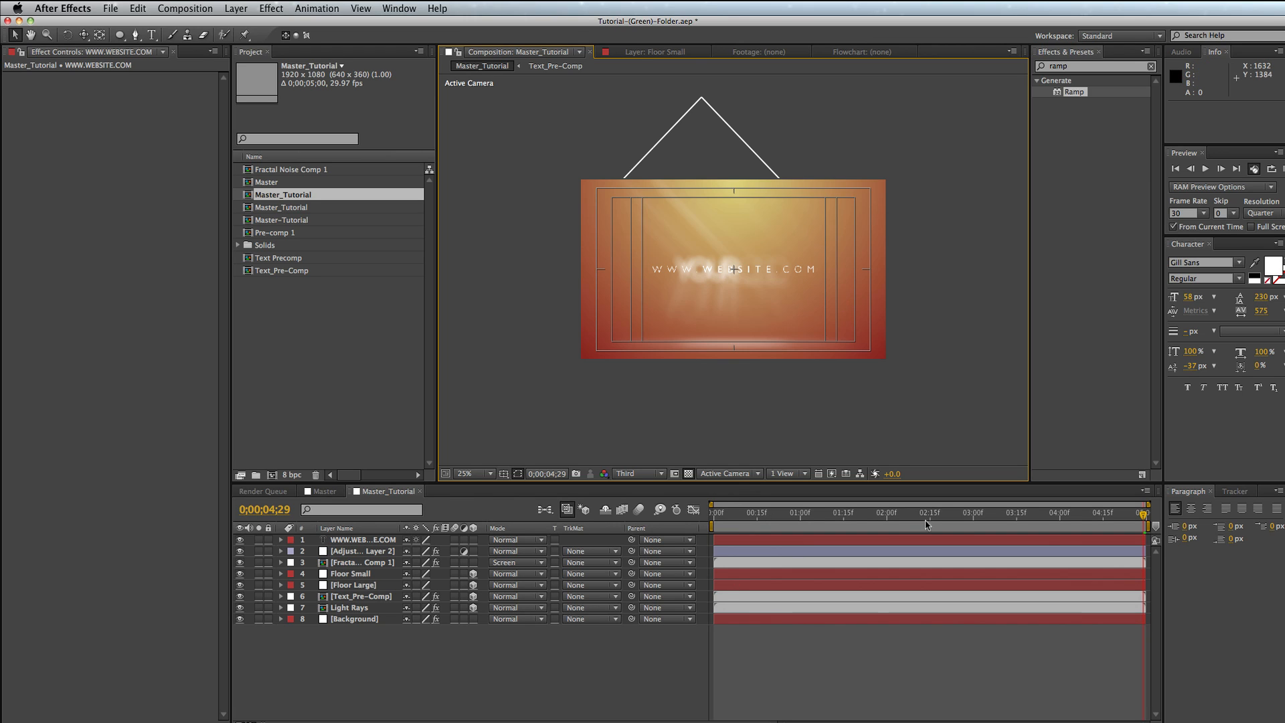
- Keyframe the website text layer's Opacity at 0% at 0;00;03;17
drag(966, 518, 1022, 515)
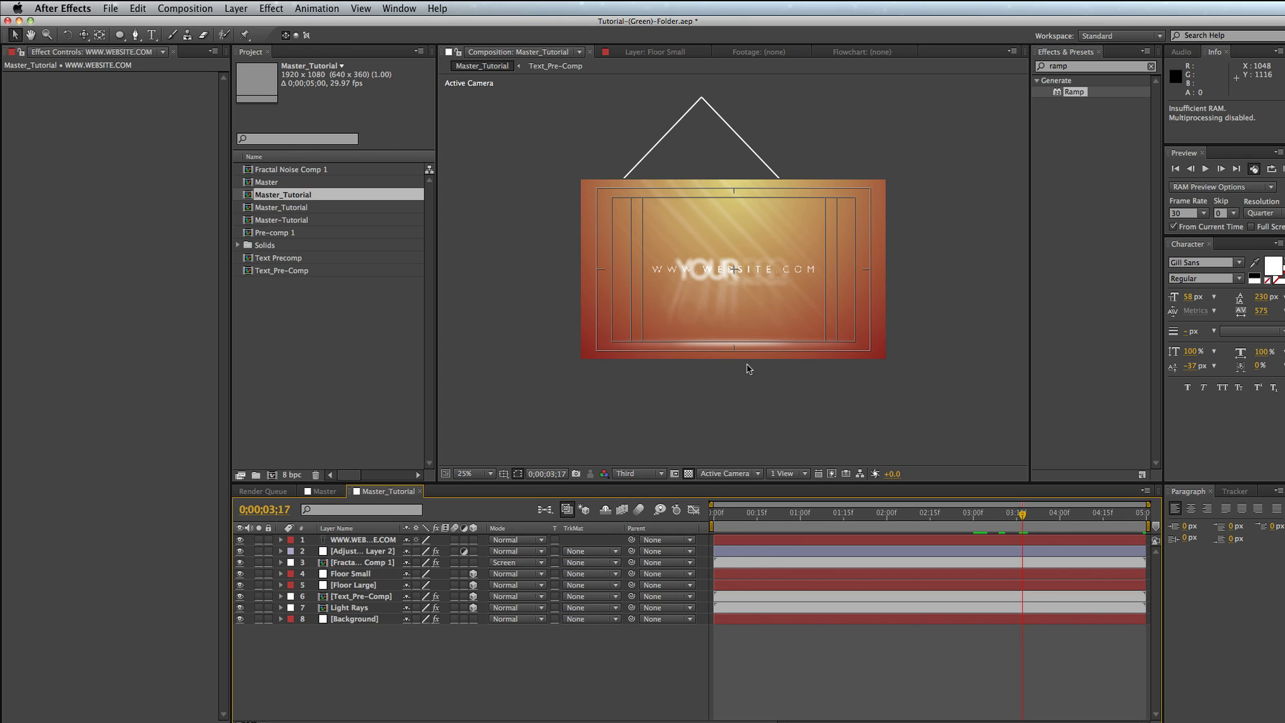
key(t)
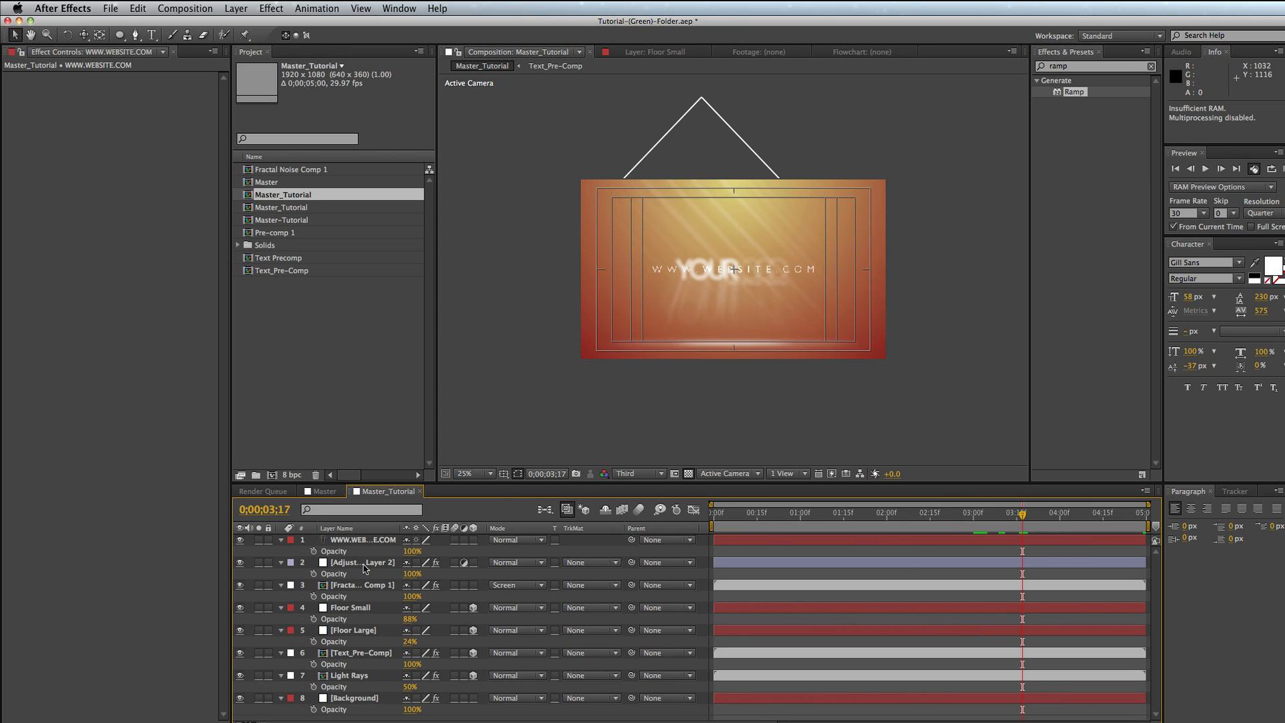
click(365, 540)
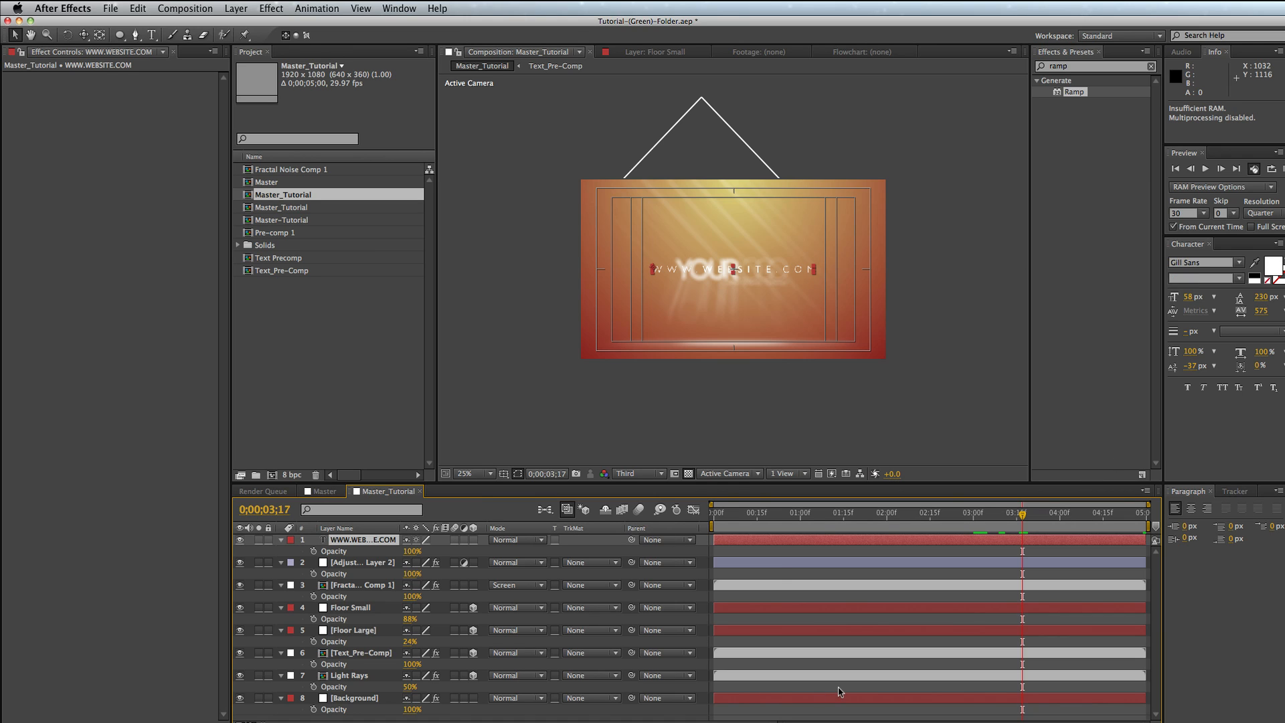
key(t)
key(t)
drag(411, 551, 392, 551)
drag(299, 552, 368, 551)
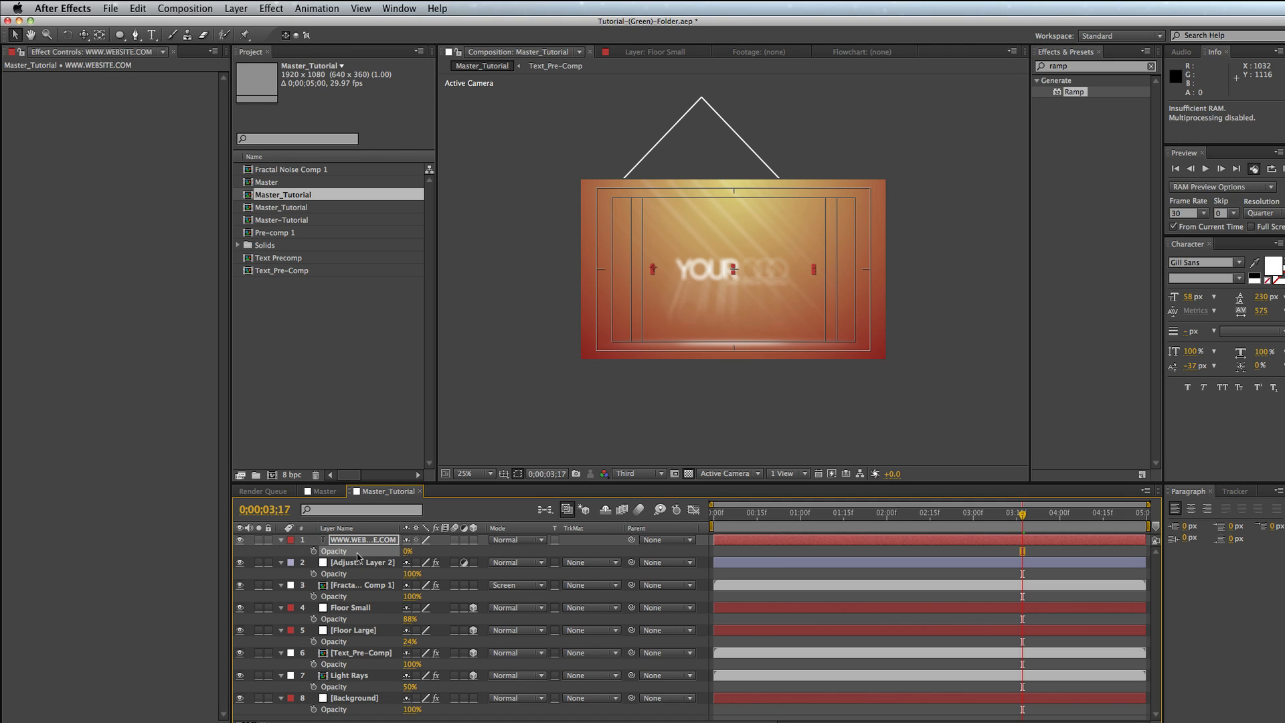
click(313, 551)
- Keyframe the website text's Opacity at 100% at 0;00;04;09 and check the fade at 0;00;03;05 and 0;00;04;14
drag(1067, 517, 1087, 534)
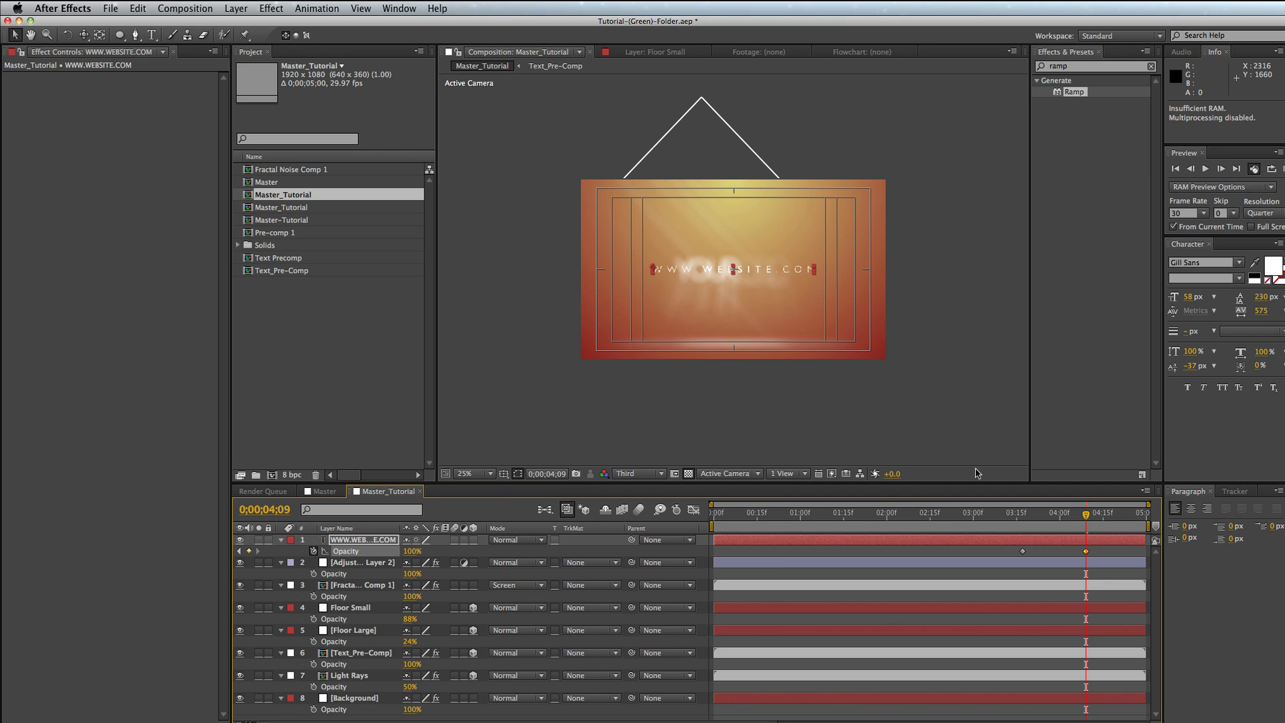
click(989, 514)
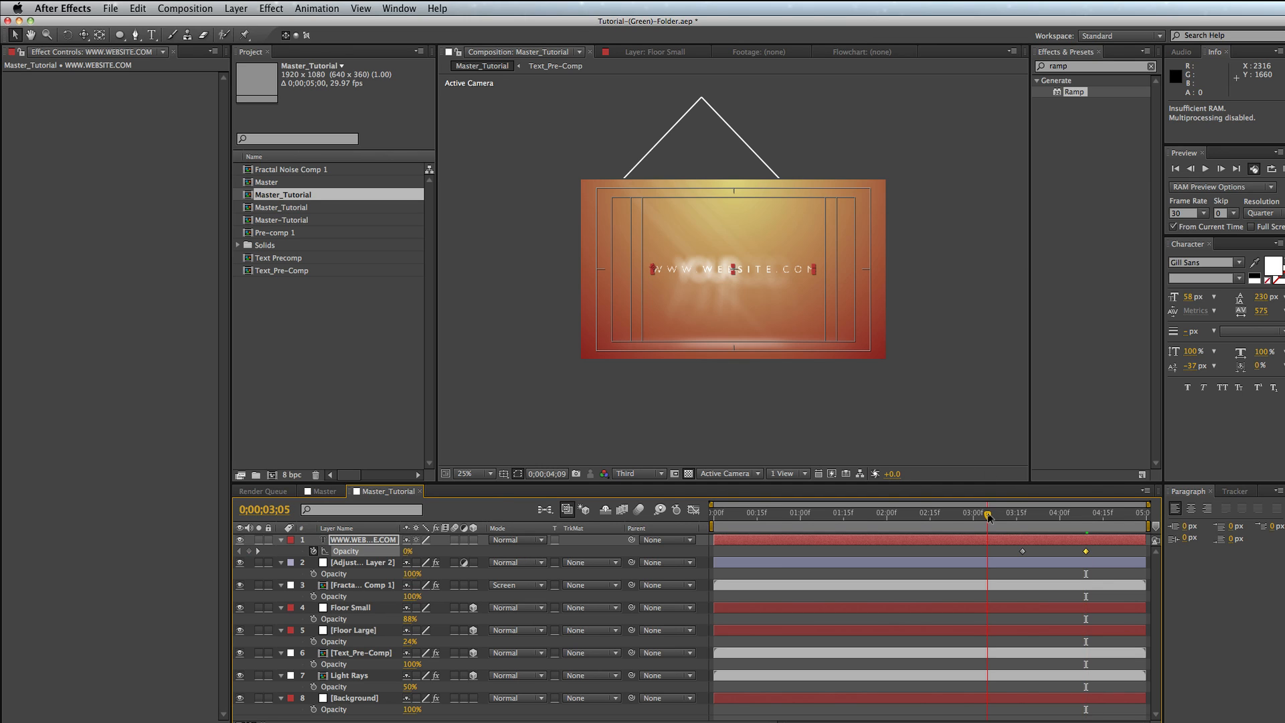
click(1100, 513)
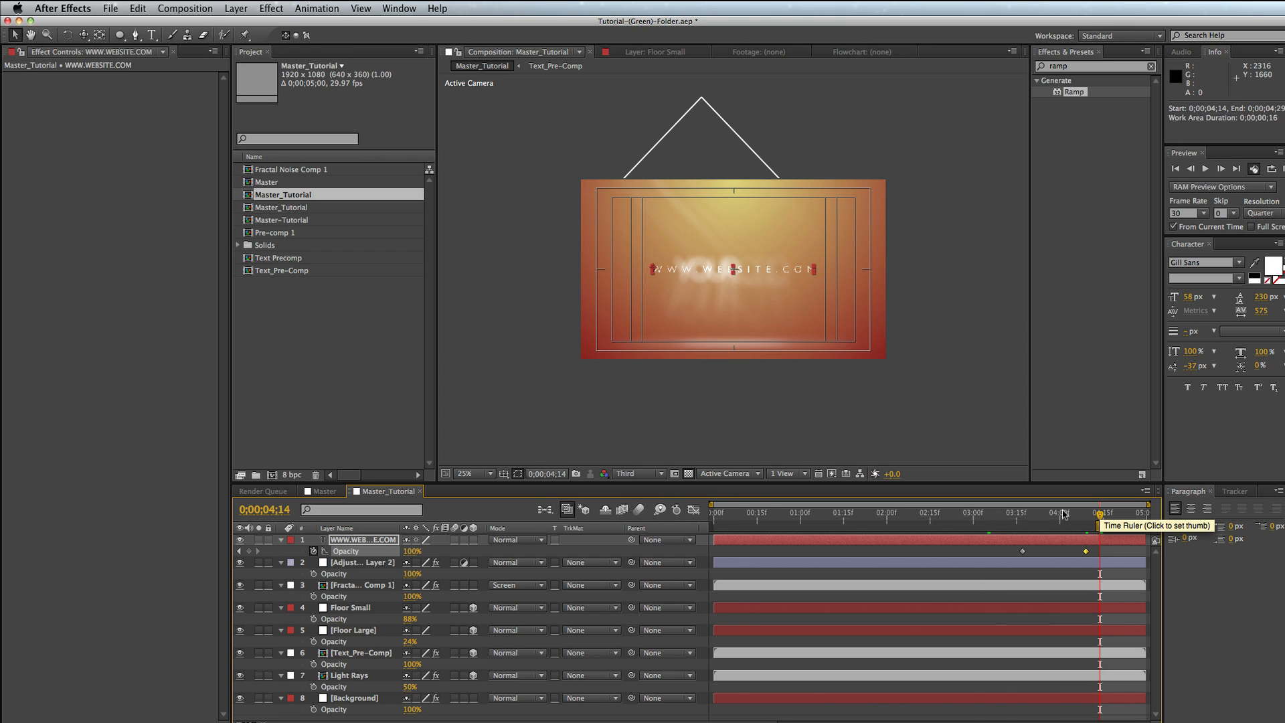
- Limit the work area to 0;00;02;28 through 0;00;04;19 and run a RAM preview of the text fade
click(968, 513)
key(b)
click(1114, 513)
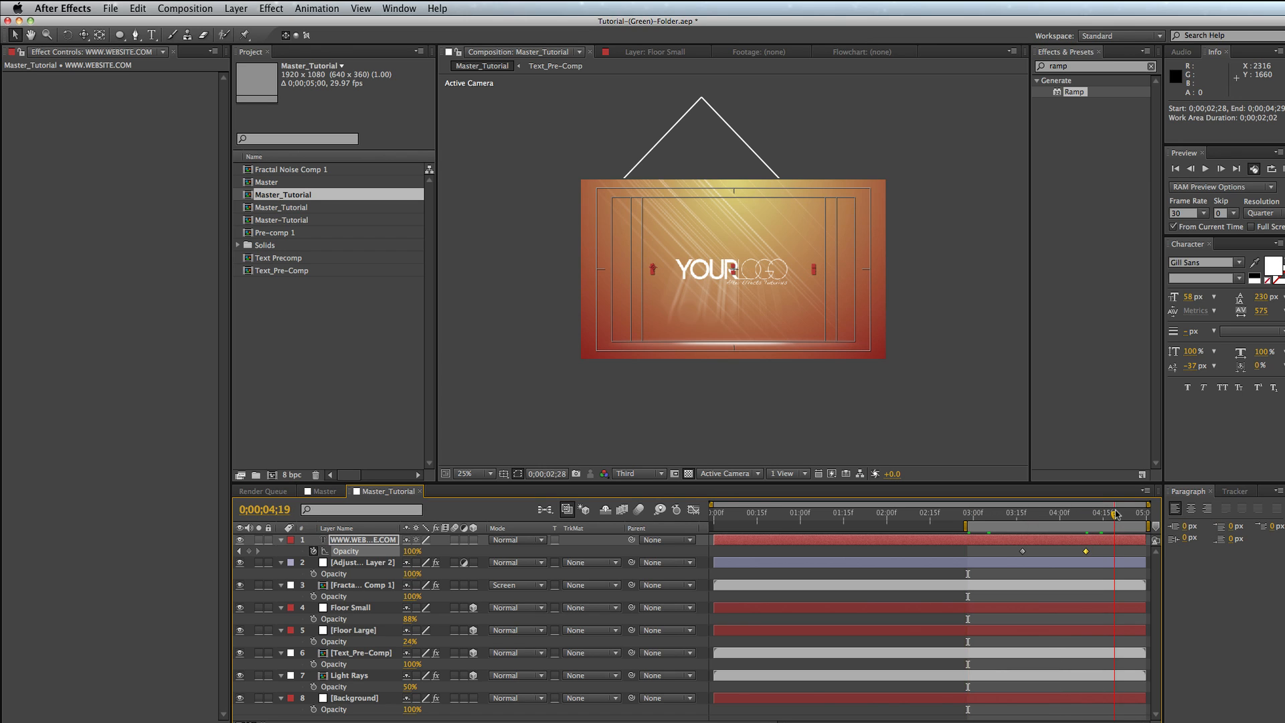
key(n)
click(968, 514)
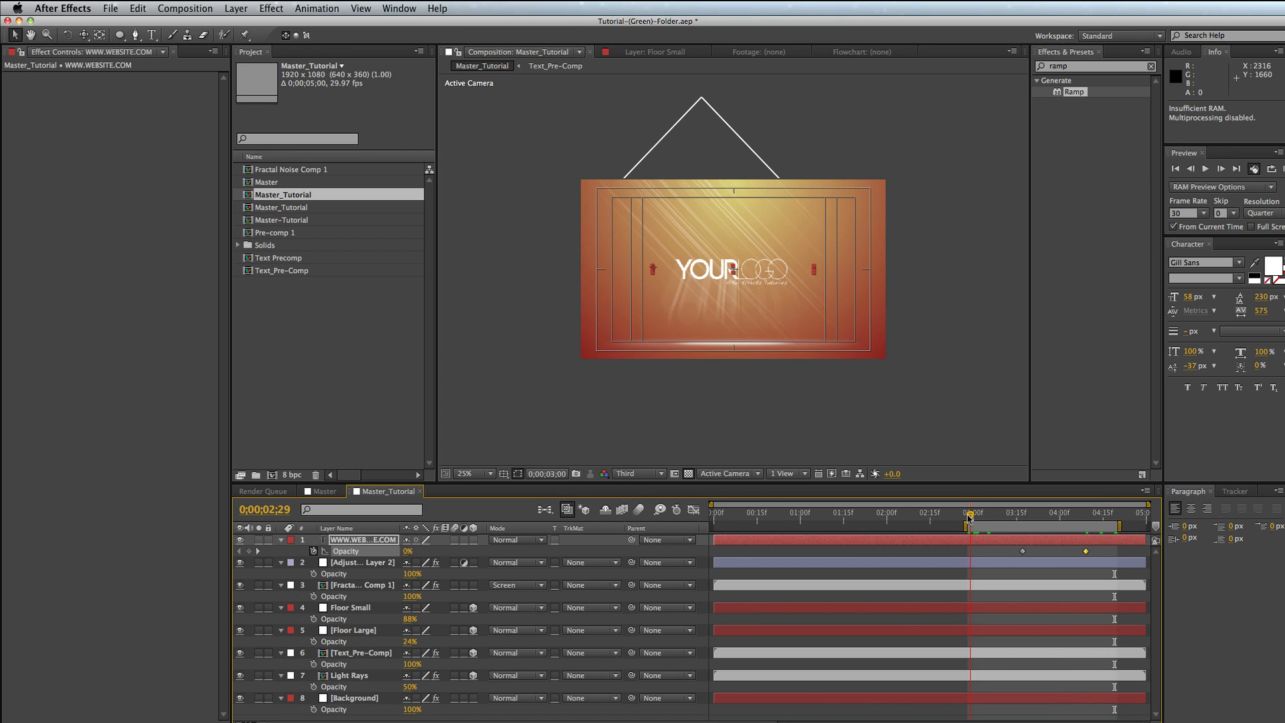
click(1284, 168)
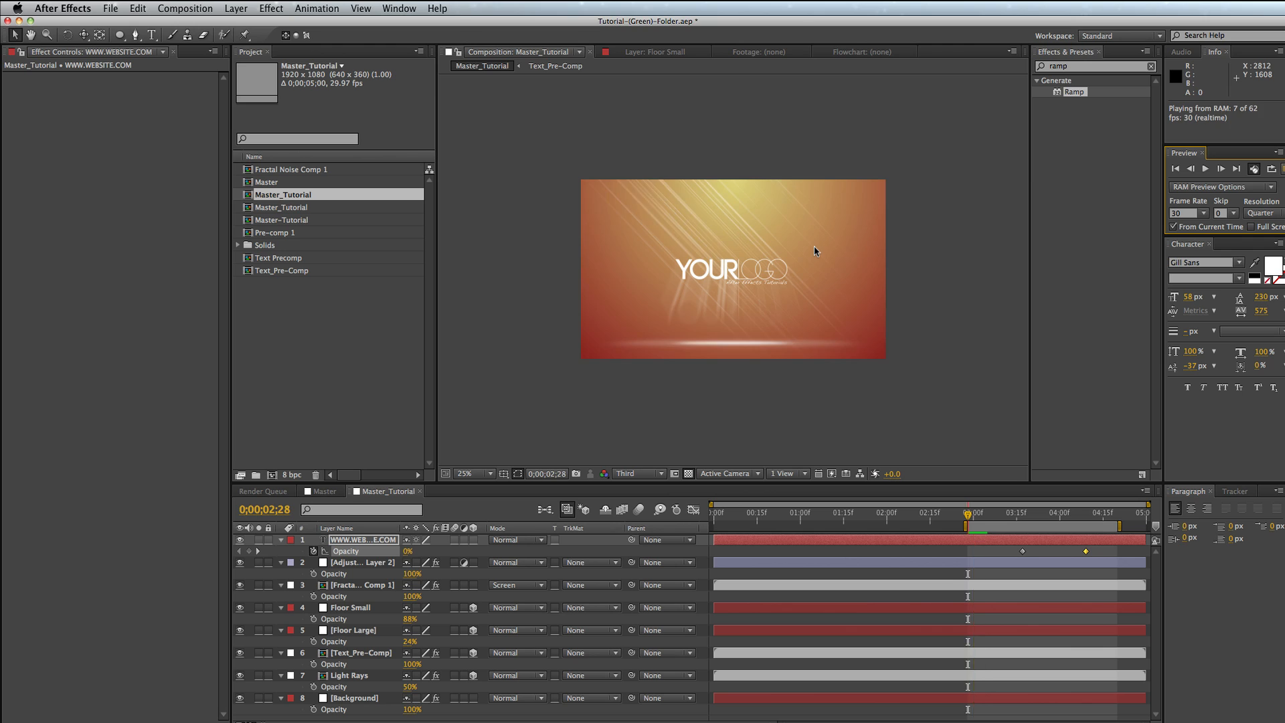
- Run a RAM preview from 0;00;02;29 at 50% magnification to check the logo blur and website text fade
key(period)
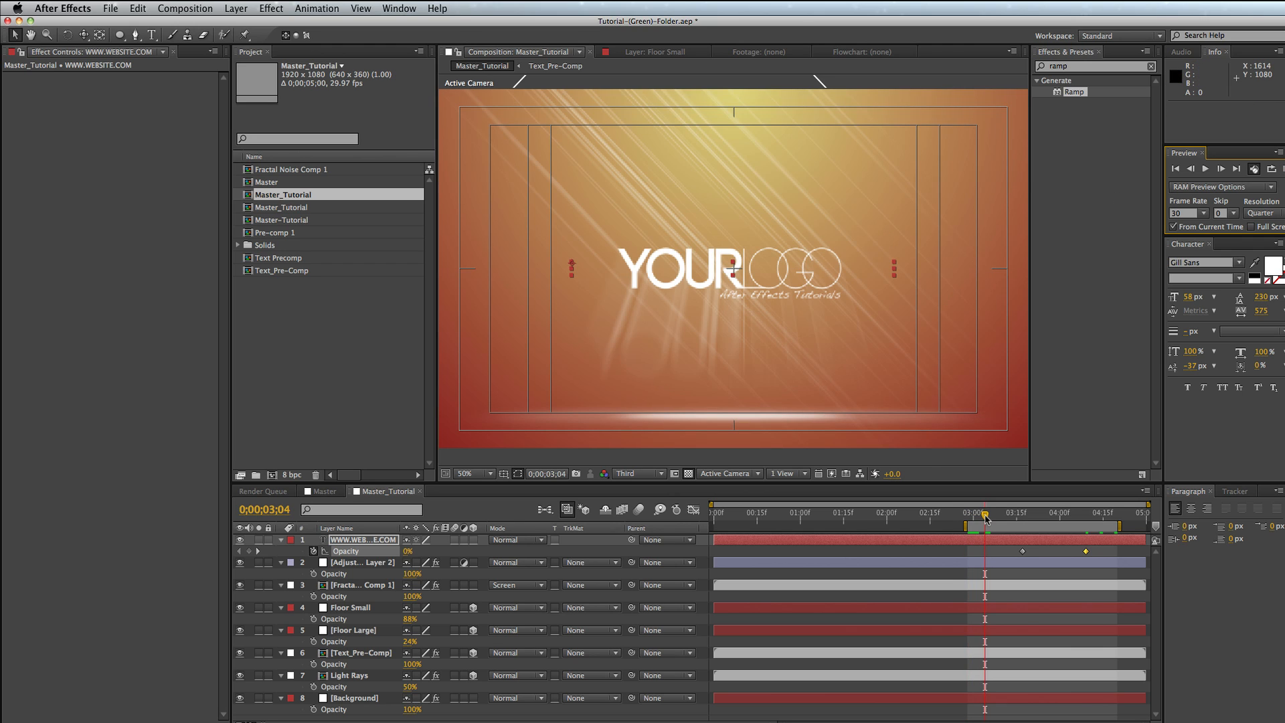
drag(986, 519, 969, 517)
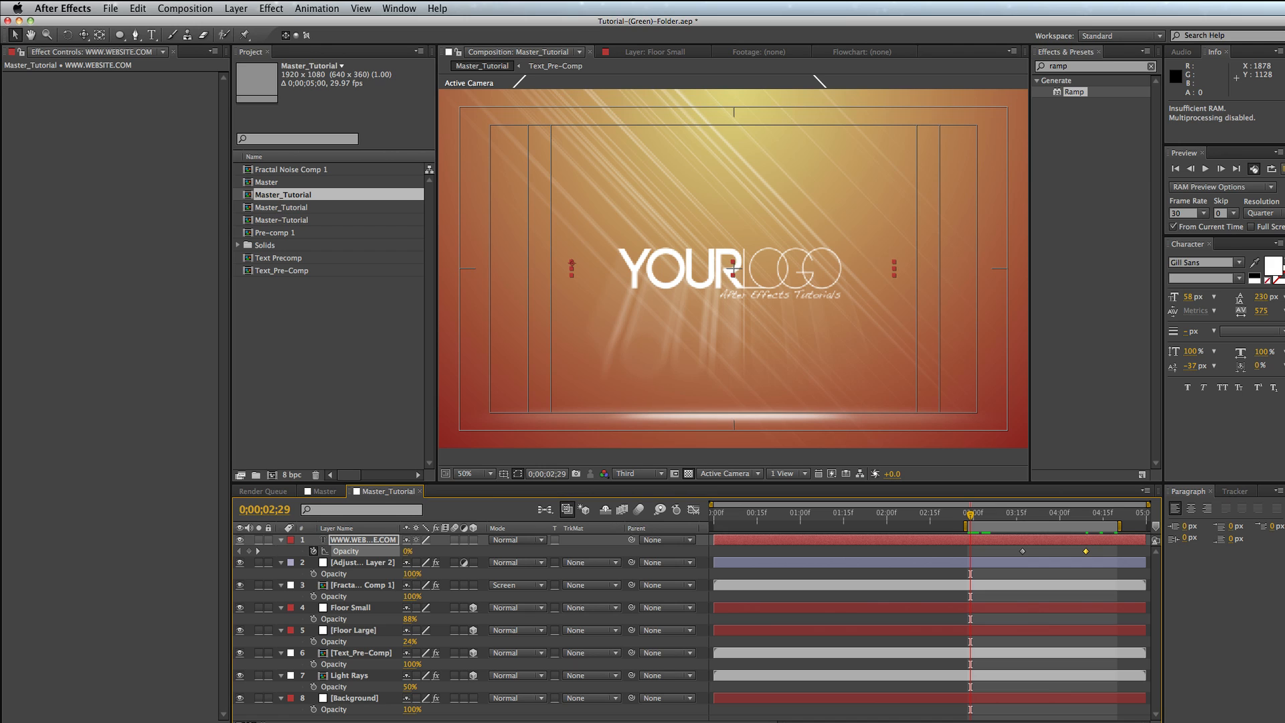
click(1281, 169)
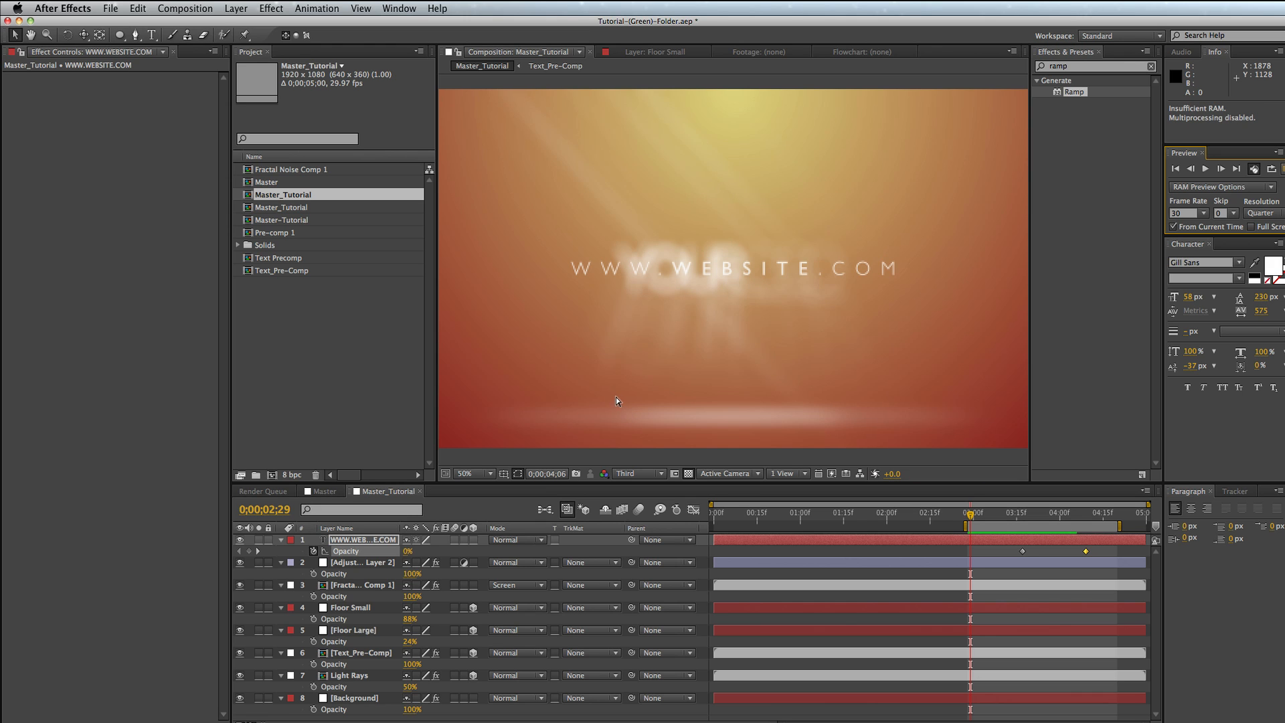
key(space)
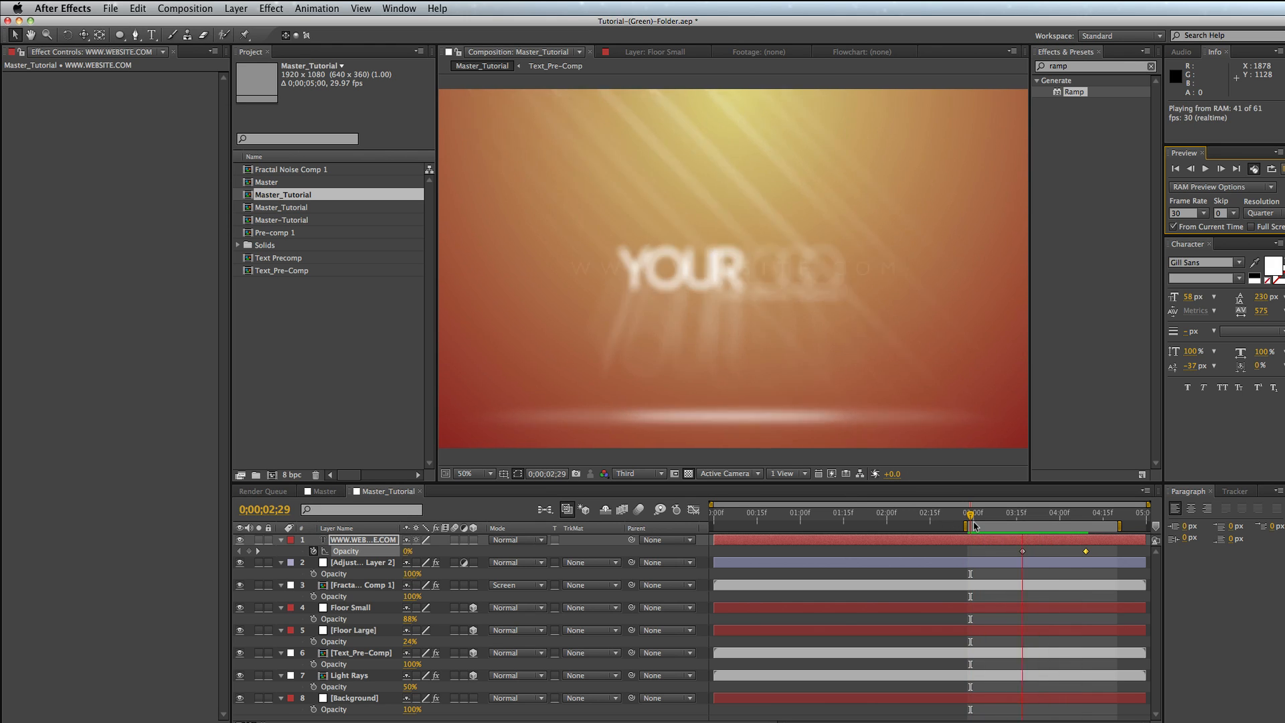
key(space)
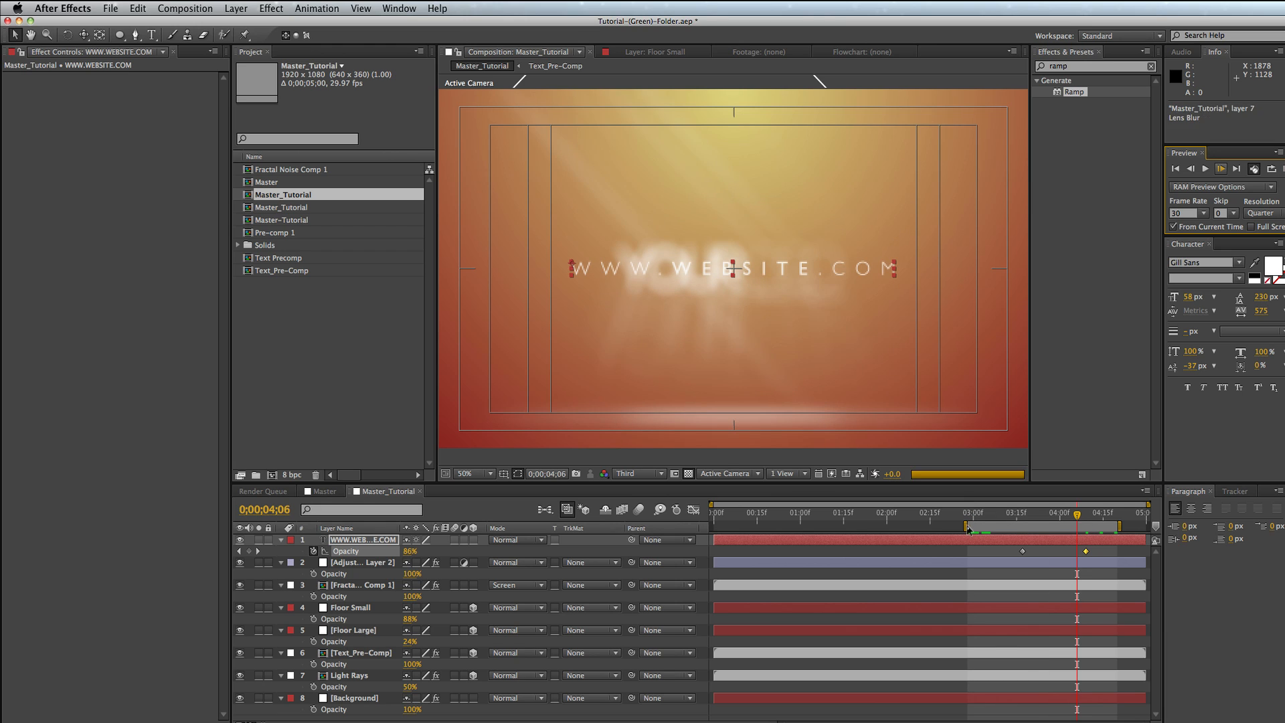
- Go to the website text's Opacity keyframe at 0;00;04;09 and extend the work area's start to 0;00;00;00
key(k)
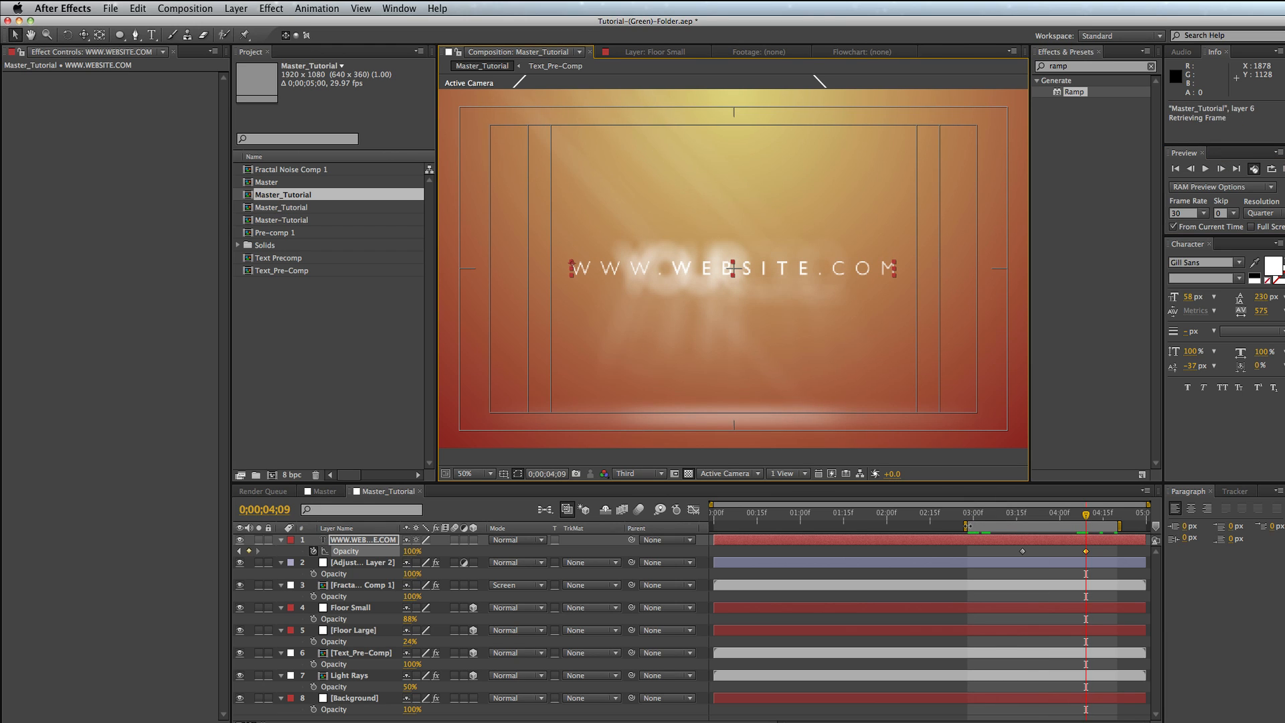
drag(967, 526, 914, 523)
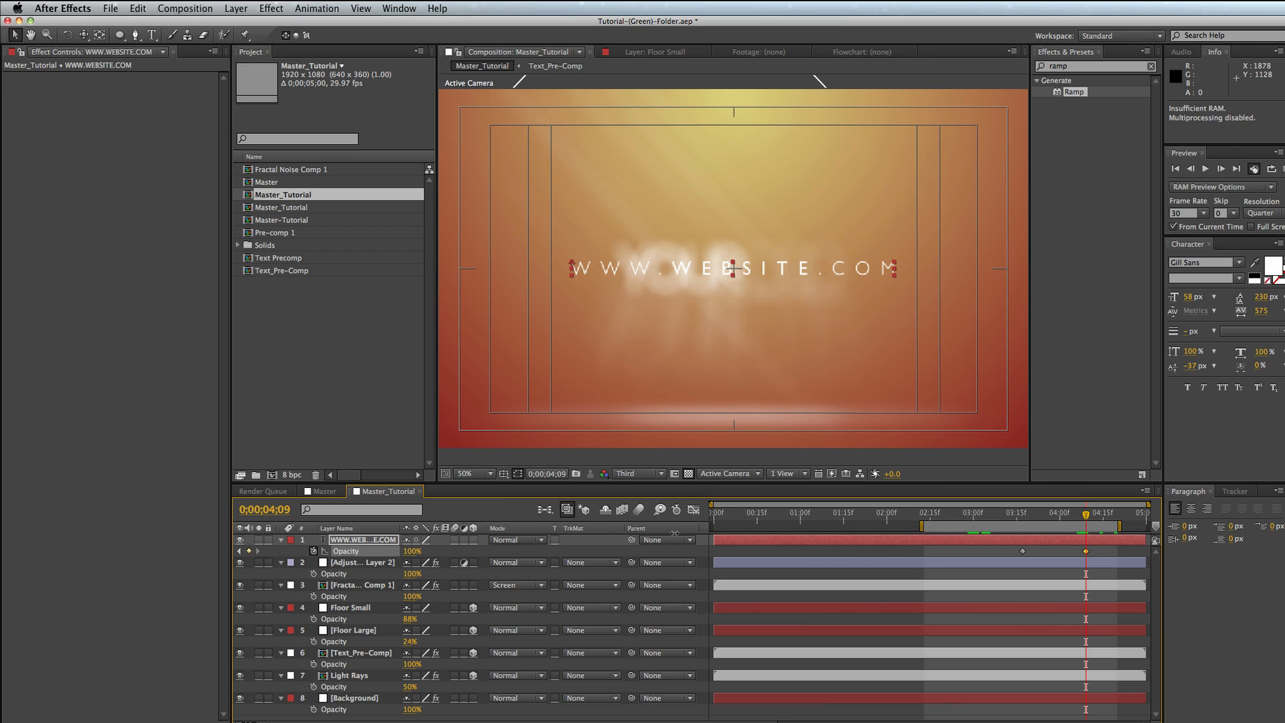
drag(737, 517, 702, 519)
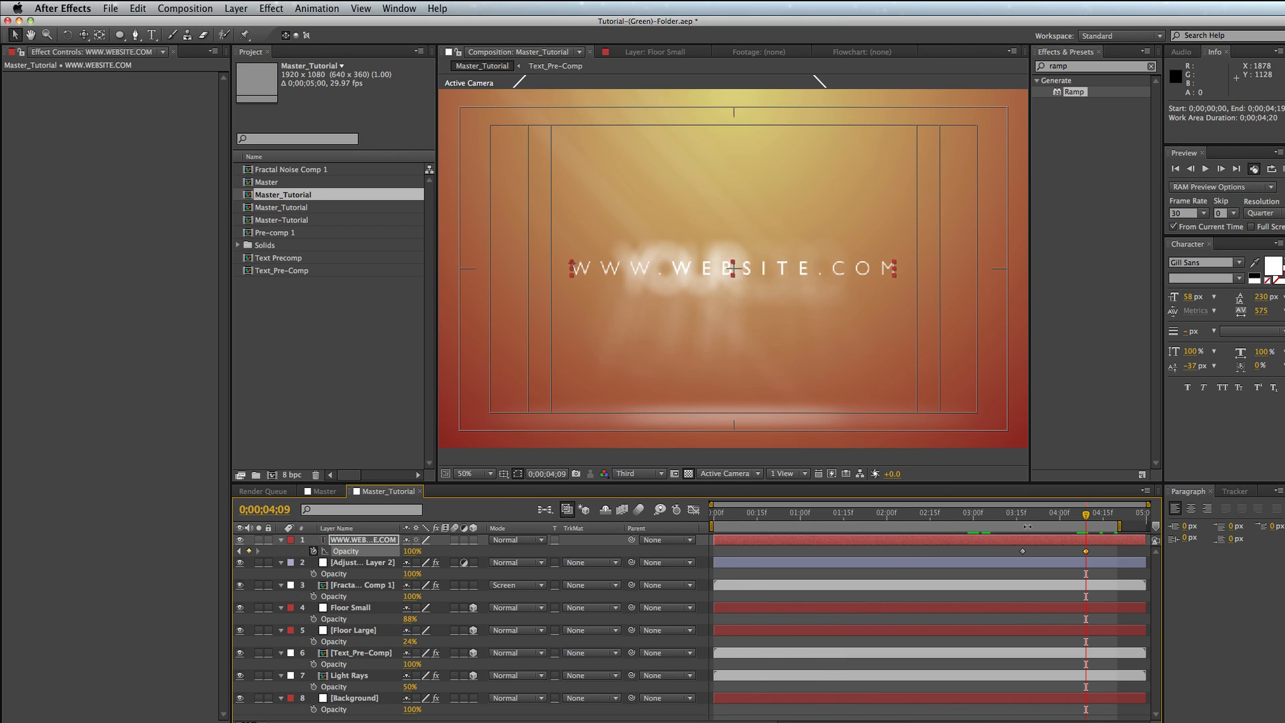
- Check the Master_Tutorial composition at its first frame and at 0;00;01;06
click(769, 512)
key(Home)
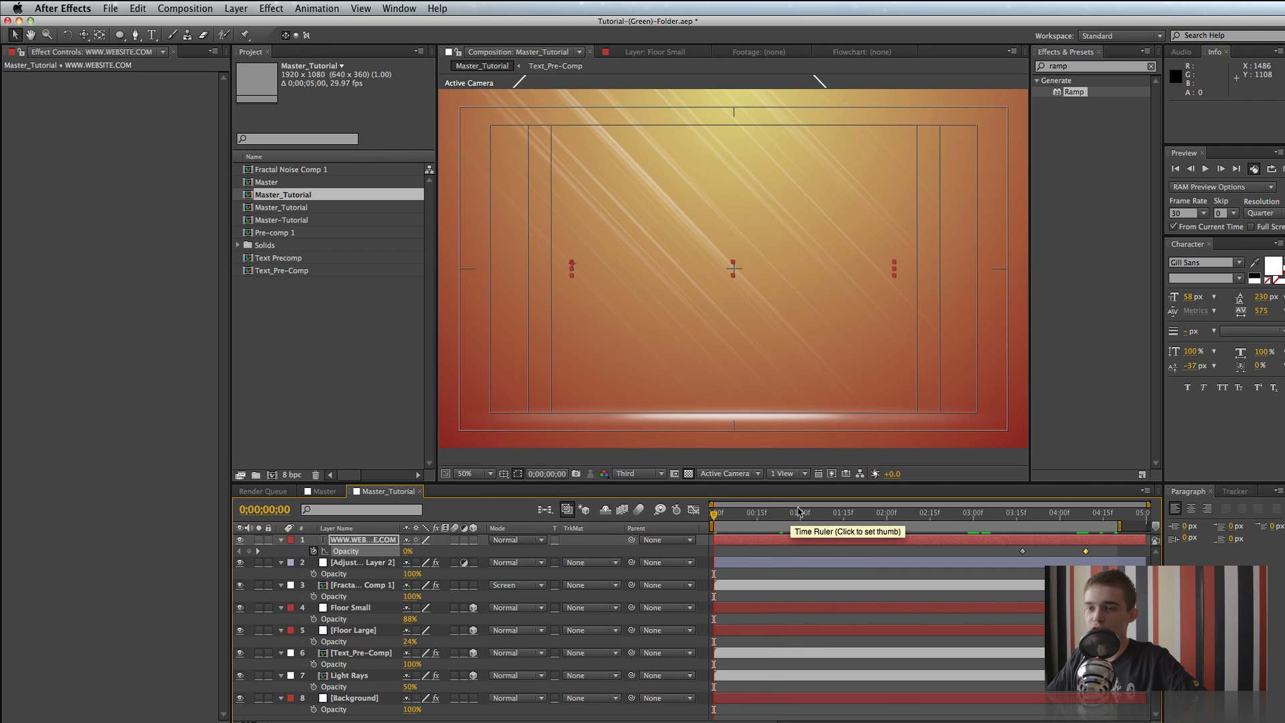
click(815, 516)
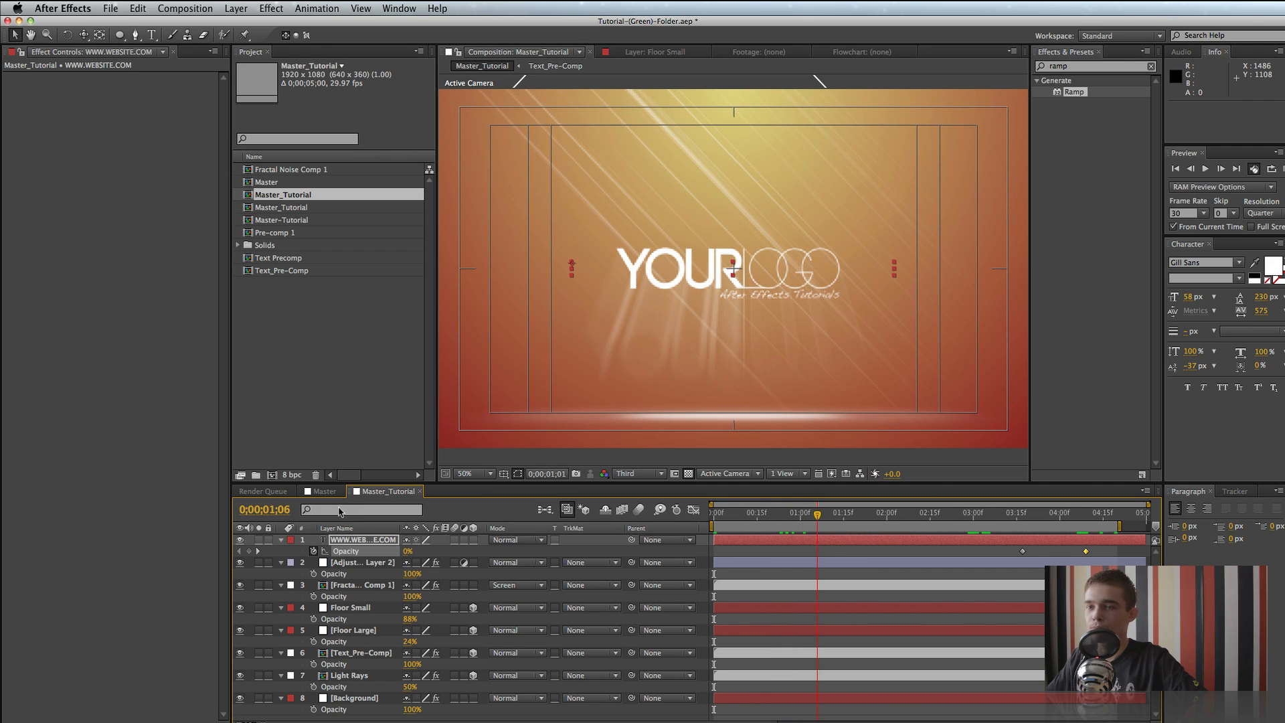
- In the Master composition, make the Blue & Red, blue & Green and Red & Orange BG layers visible in turn, and return to Master_Tutorial
click(324, 491)
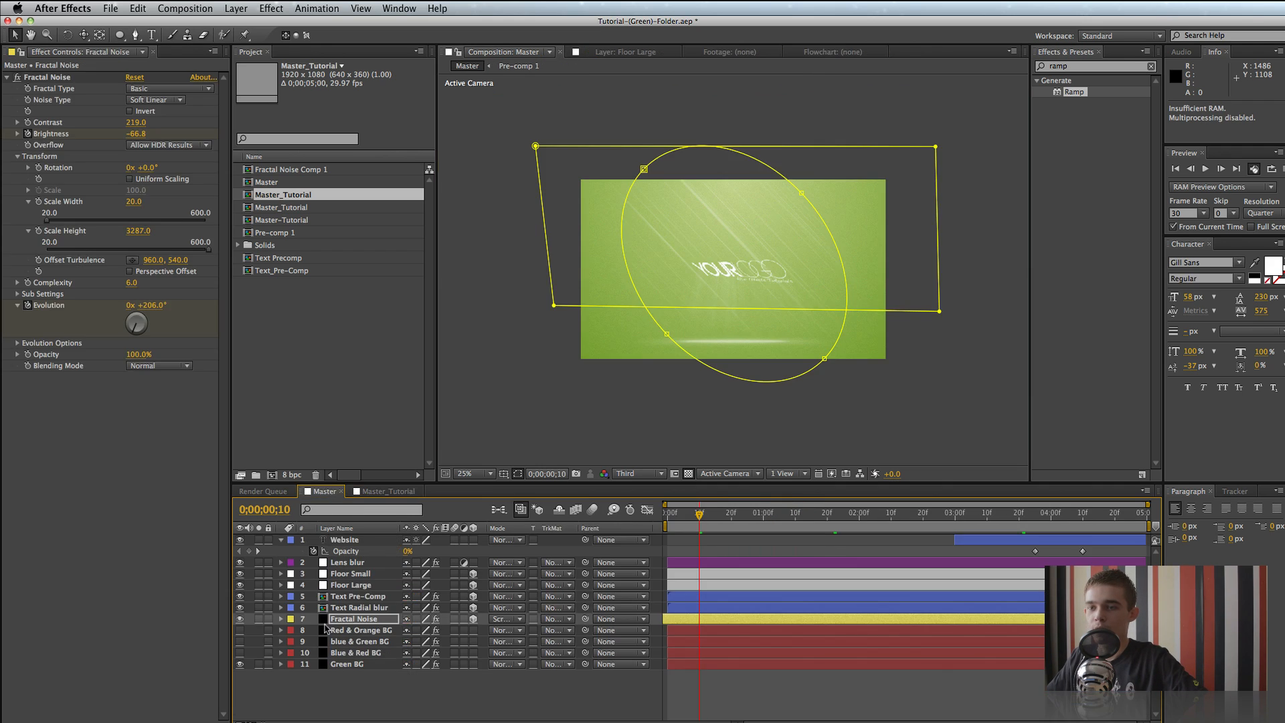
click(240, 654)
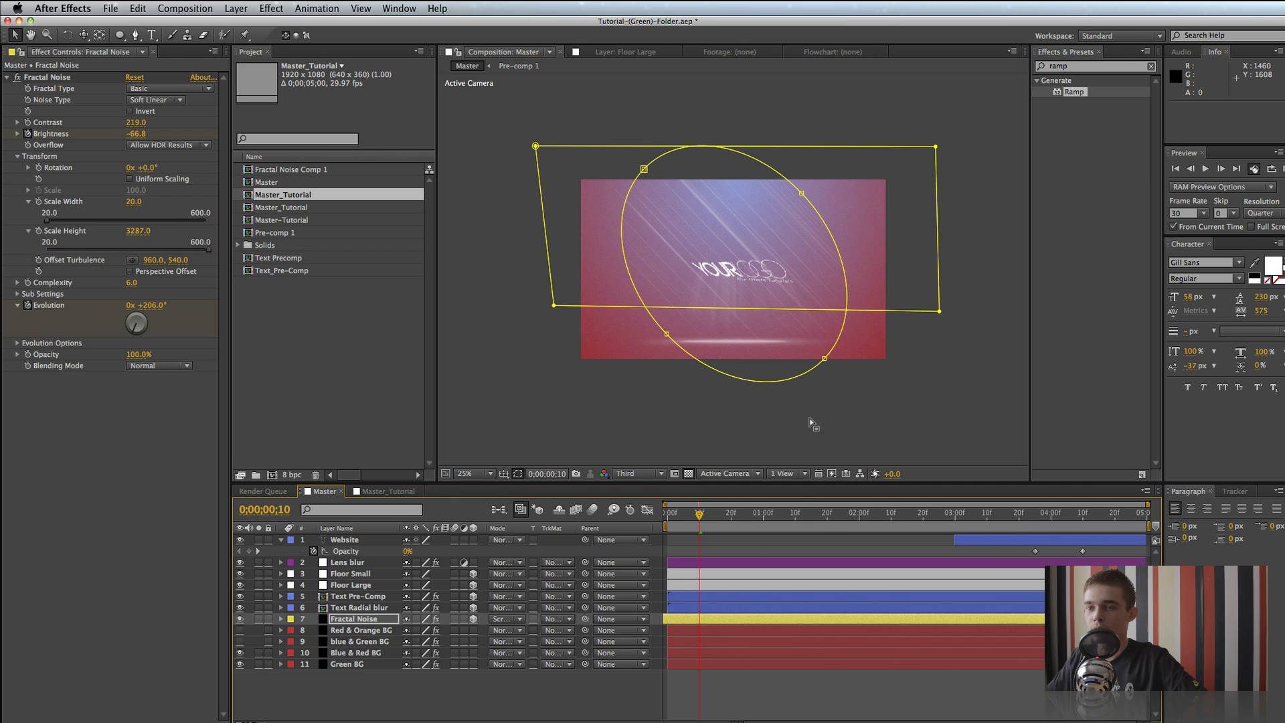
click(241, 642)
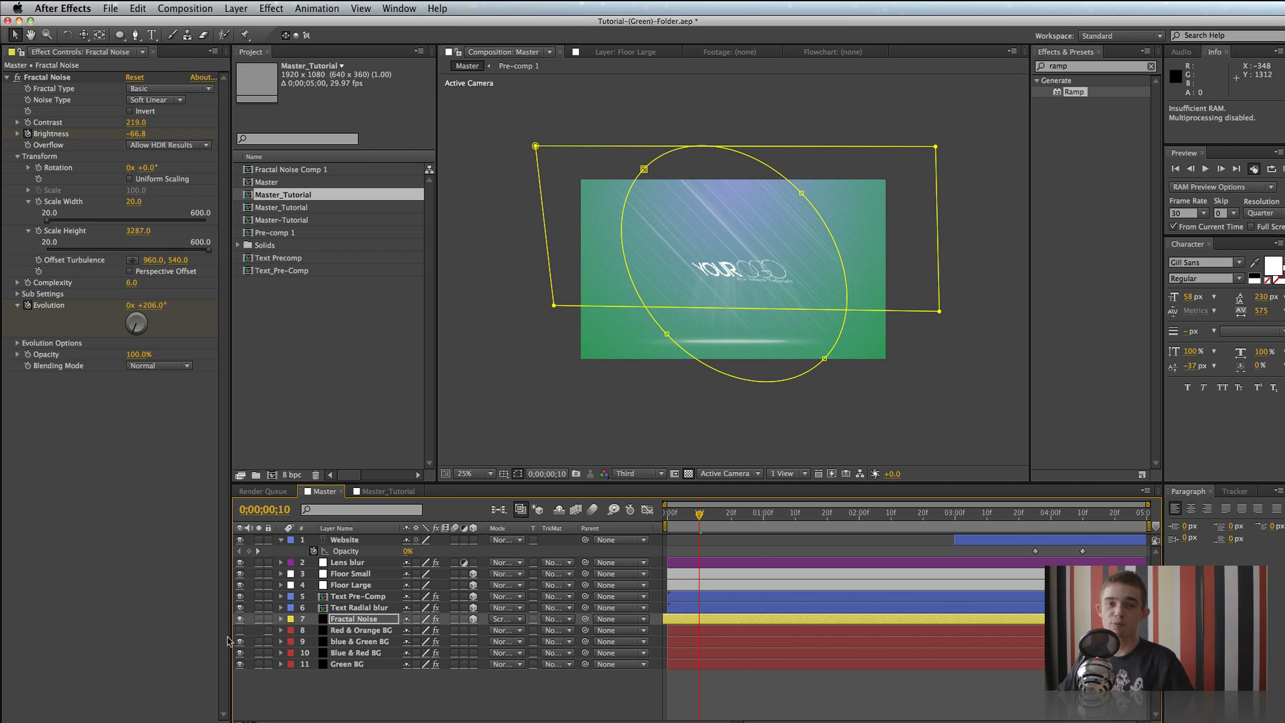
click(240, 630)
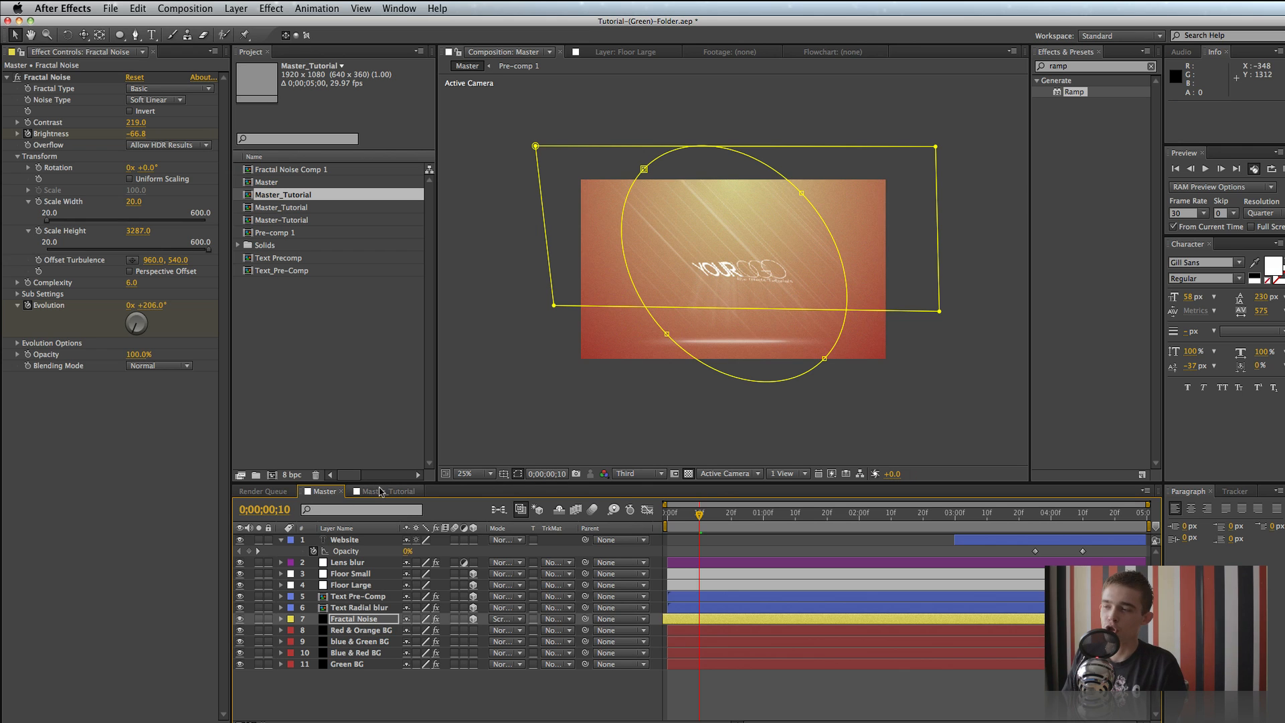
click(380, 491)
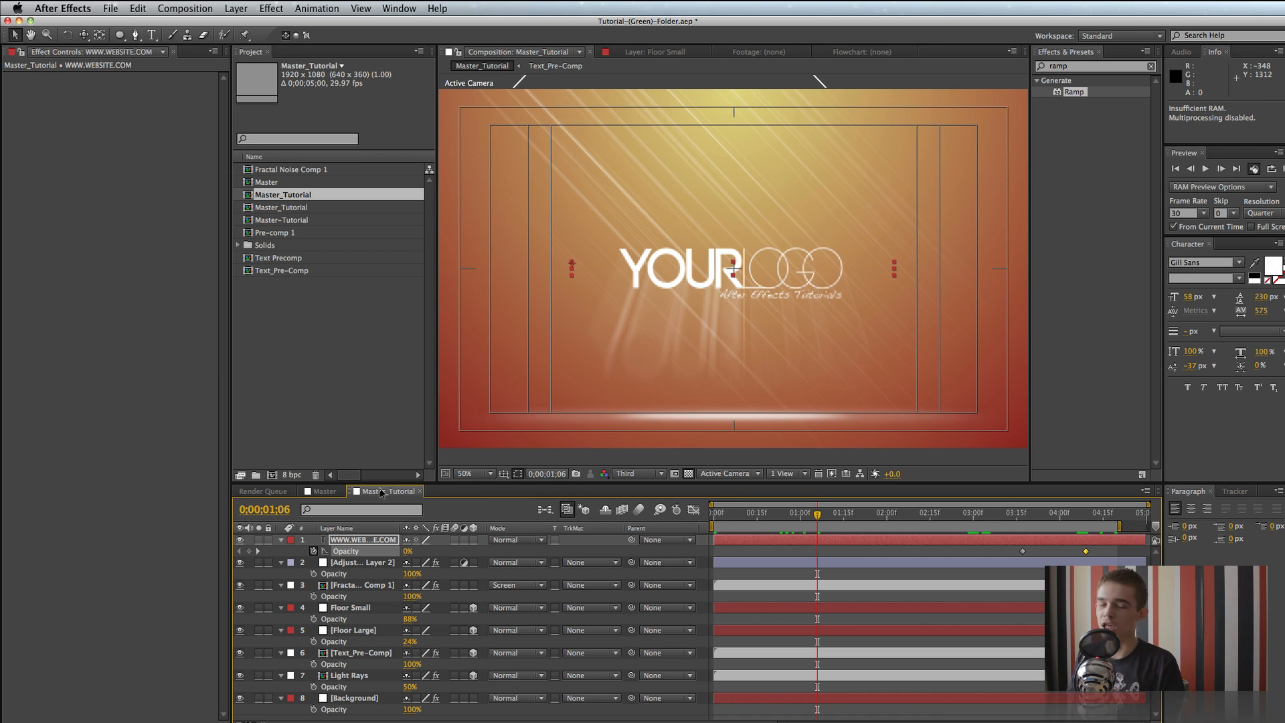